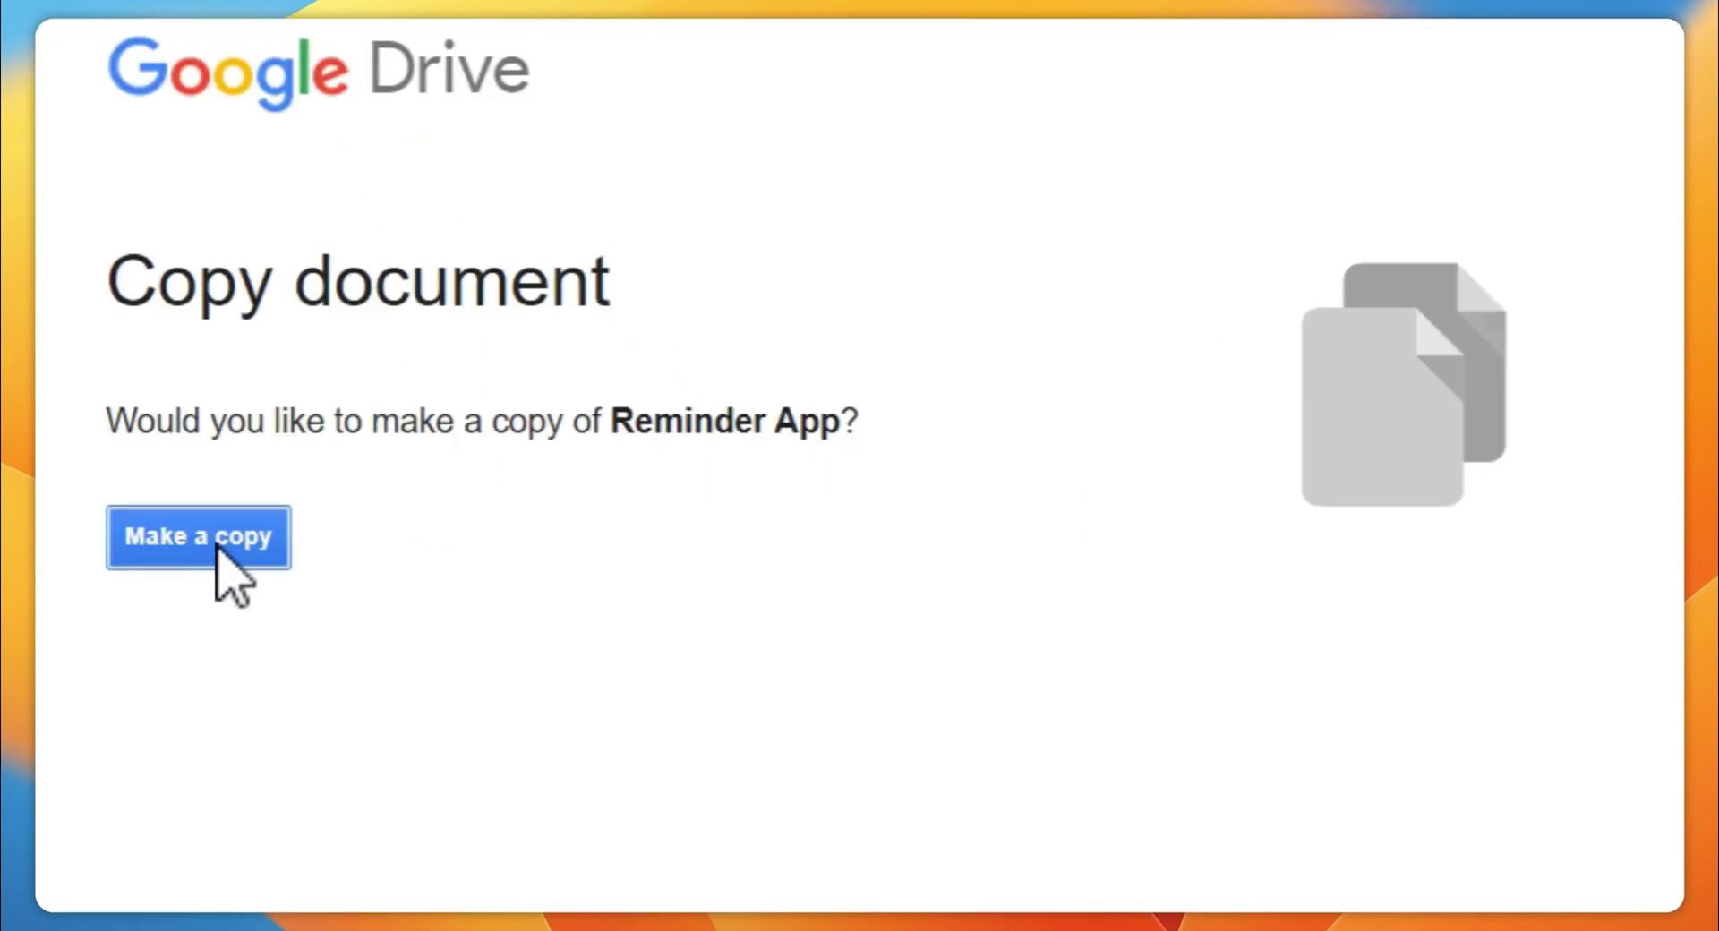
Make an editable copy of the Reminder App form, 'Copy of Reminder App'
left_click(217, 543)
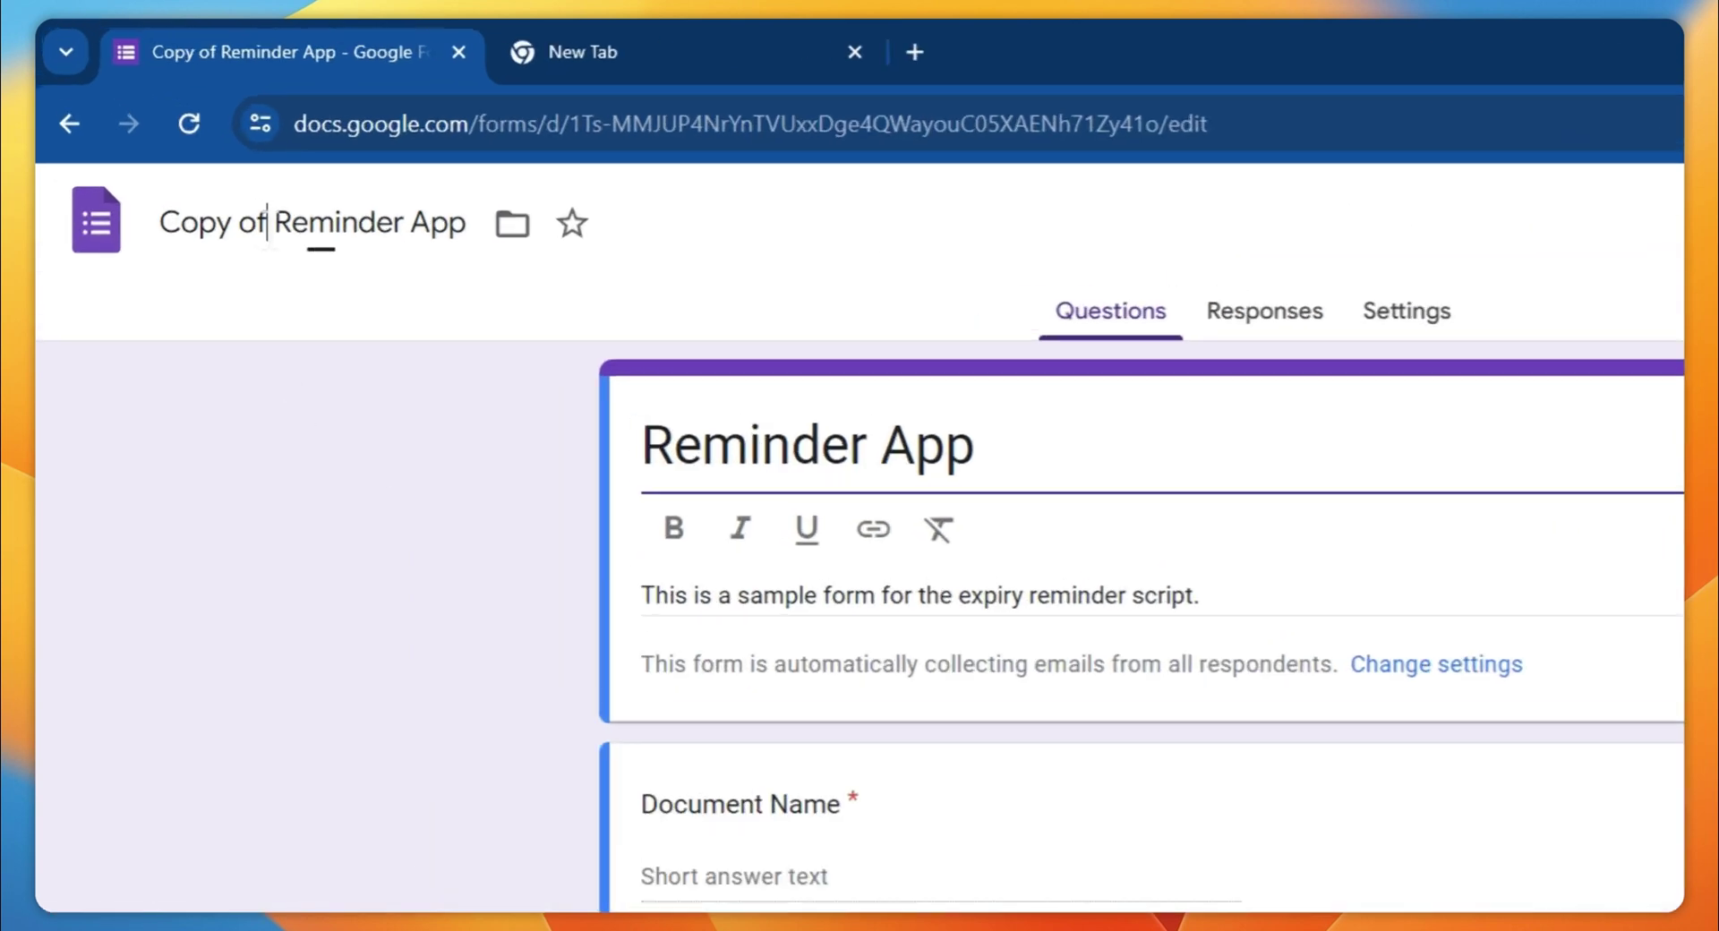
Delete the 'Copy of ' prefix so the form title reads 'Reminder App'
left_click_drag(184, 158, 157, 158)
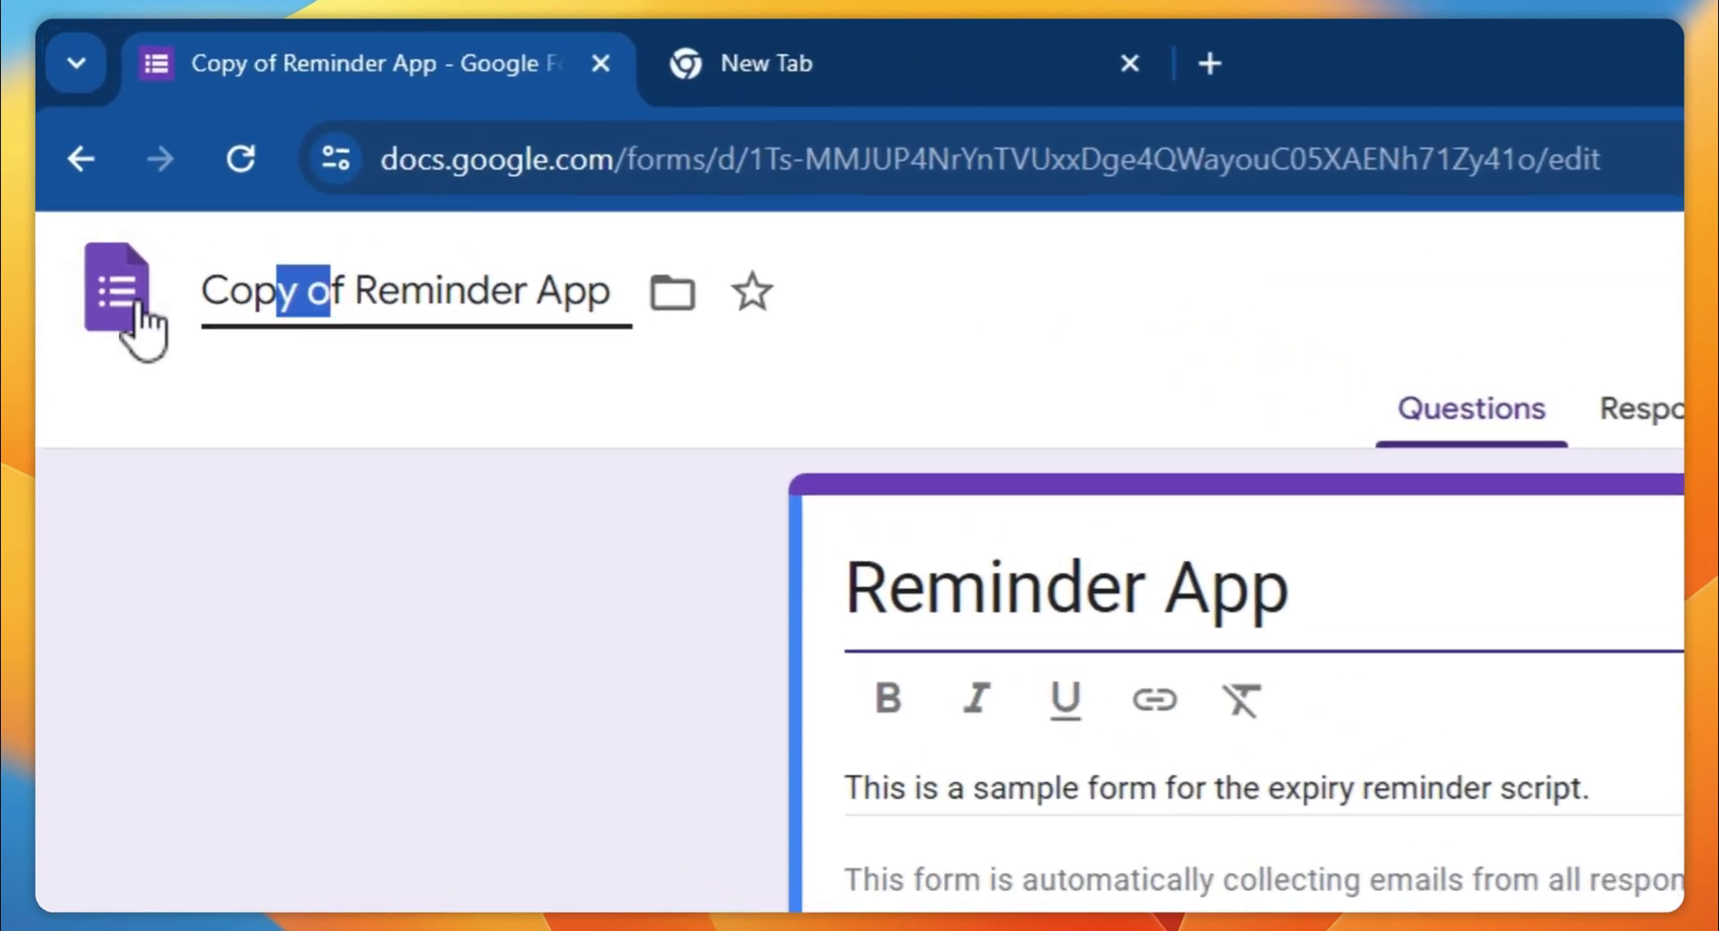
left_click_drag(143, 331, 134, 325)
key("BackSpace")
key("Delete")
key("Delete")
left_click(507, 512)
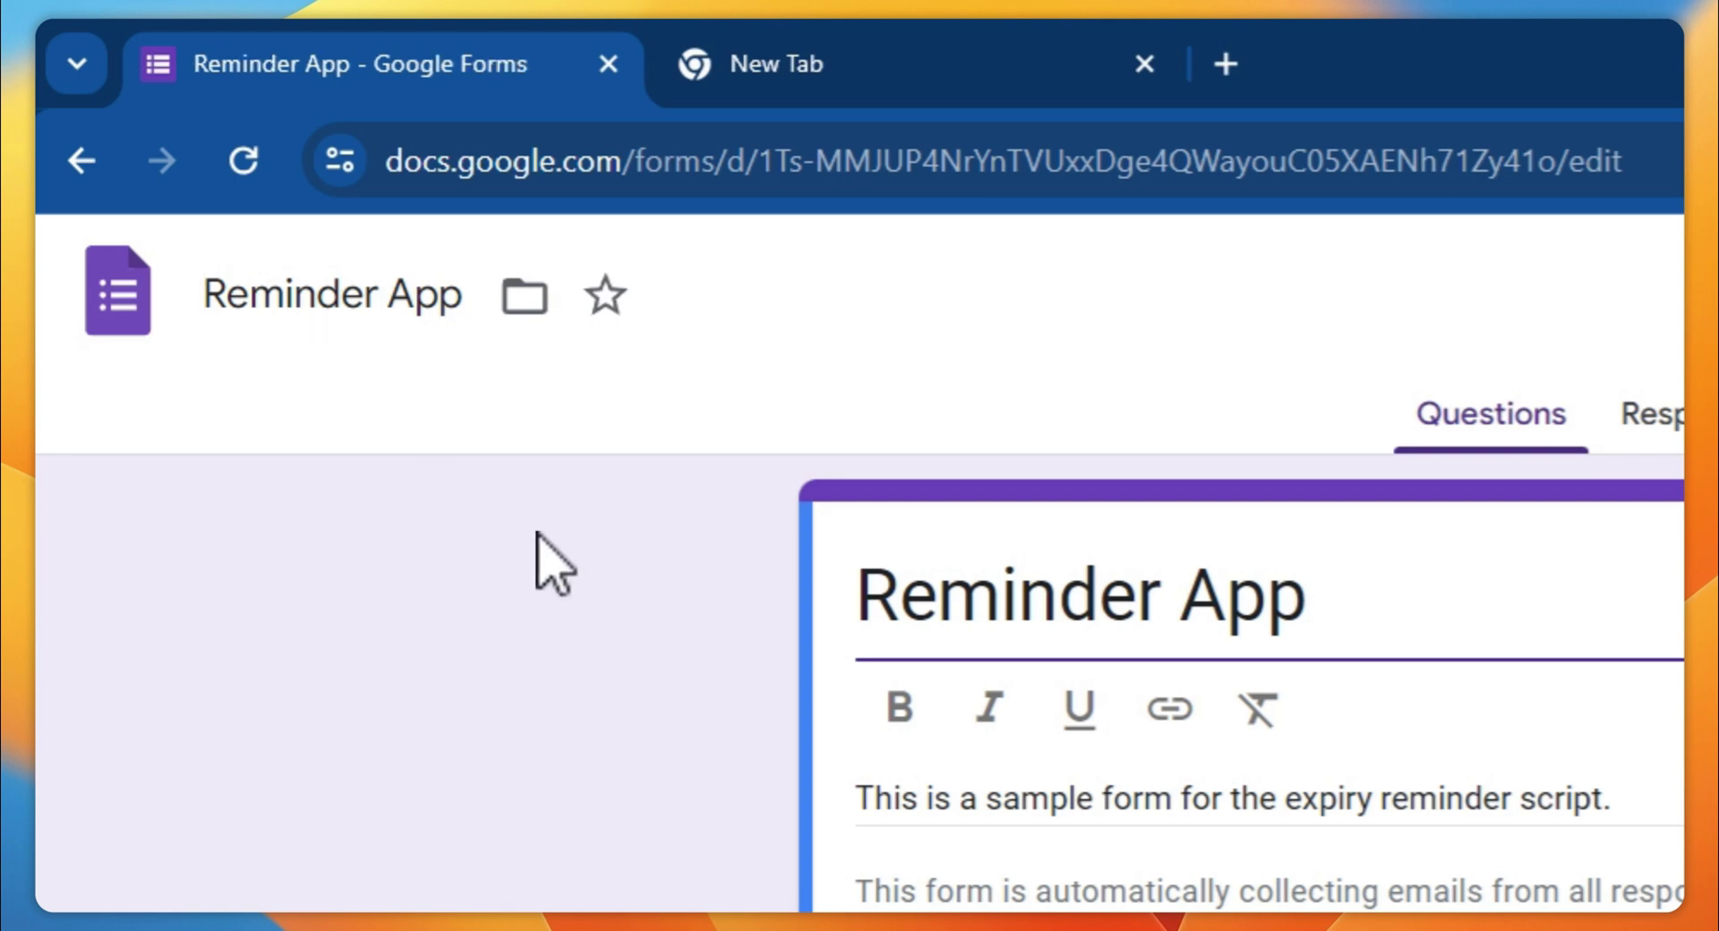
Scroll through the form's questions and select the Document Name question
scroll(787, 756, "down", 1)
scroll(809, 802, "up", 1)
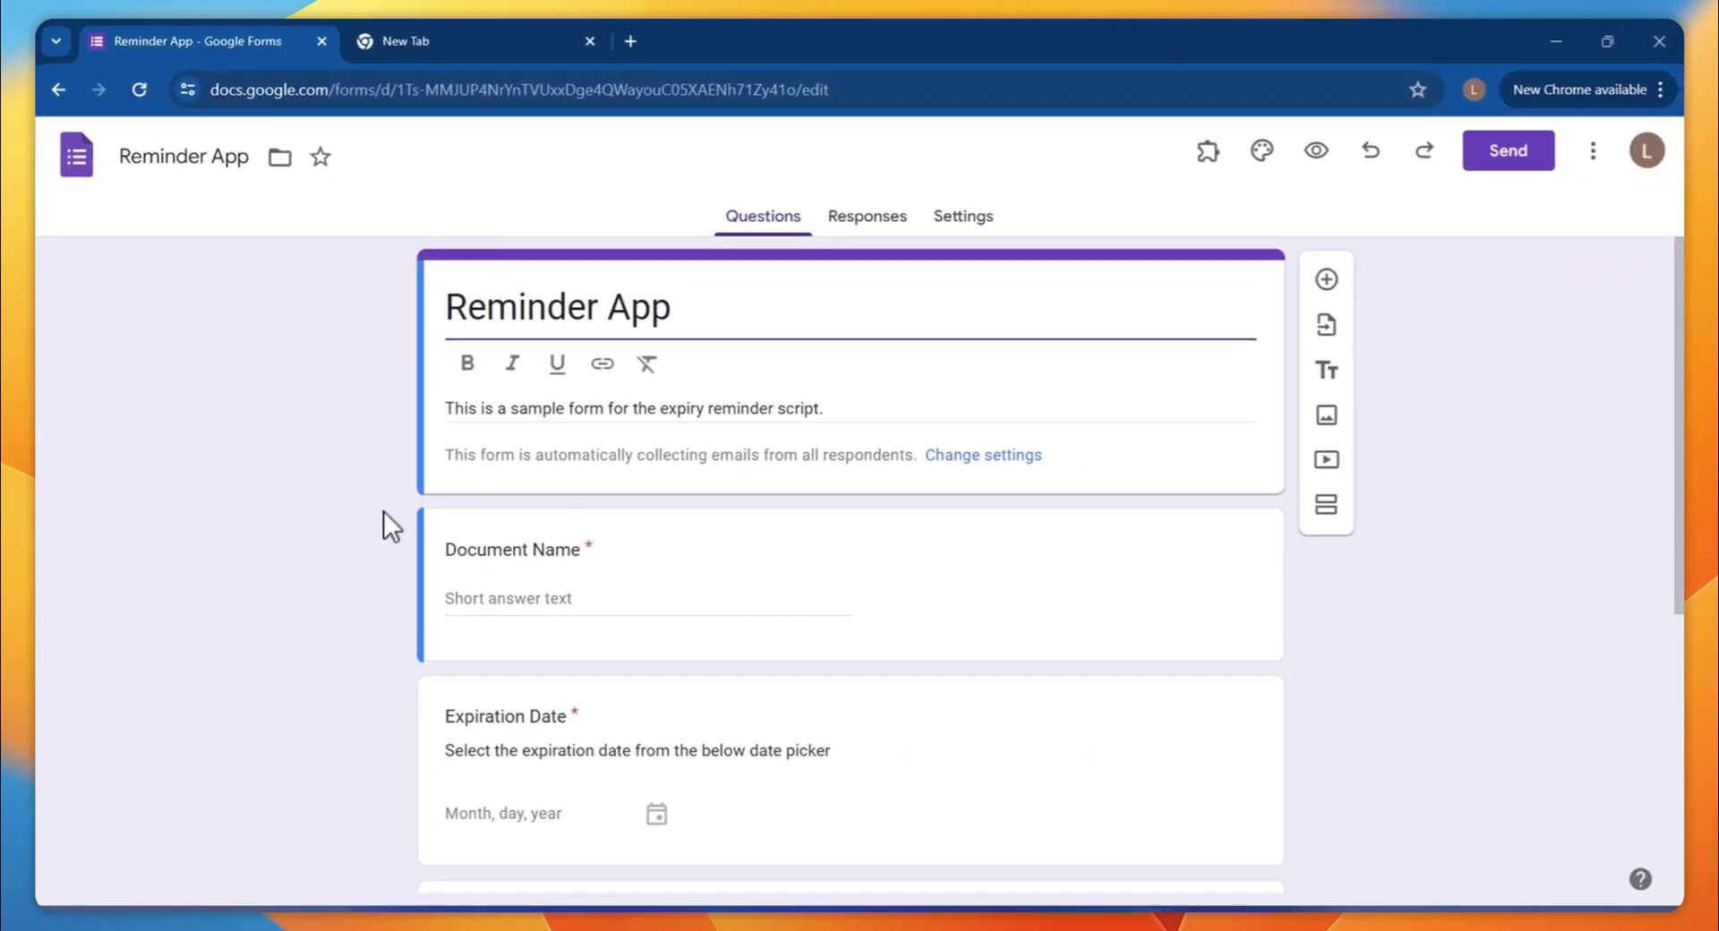
scroll(384, 511, "down", 1)
left_click(528, 448)
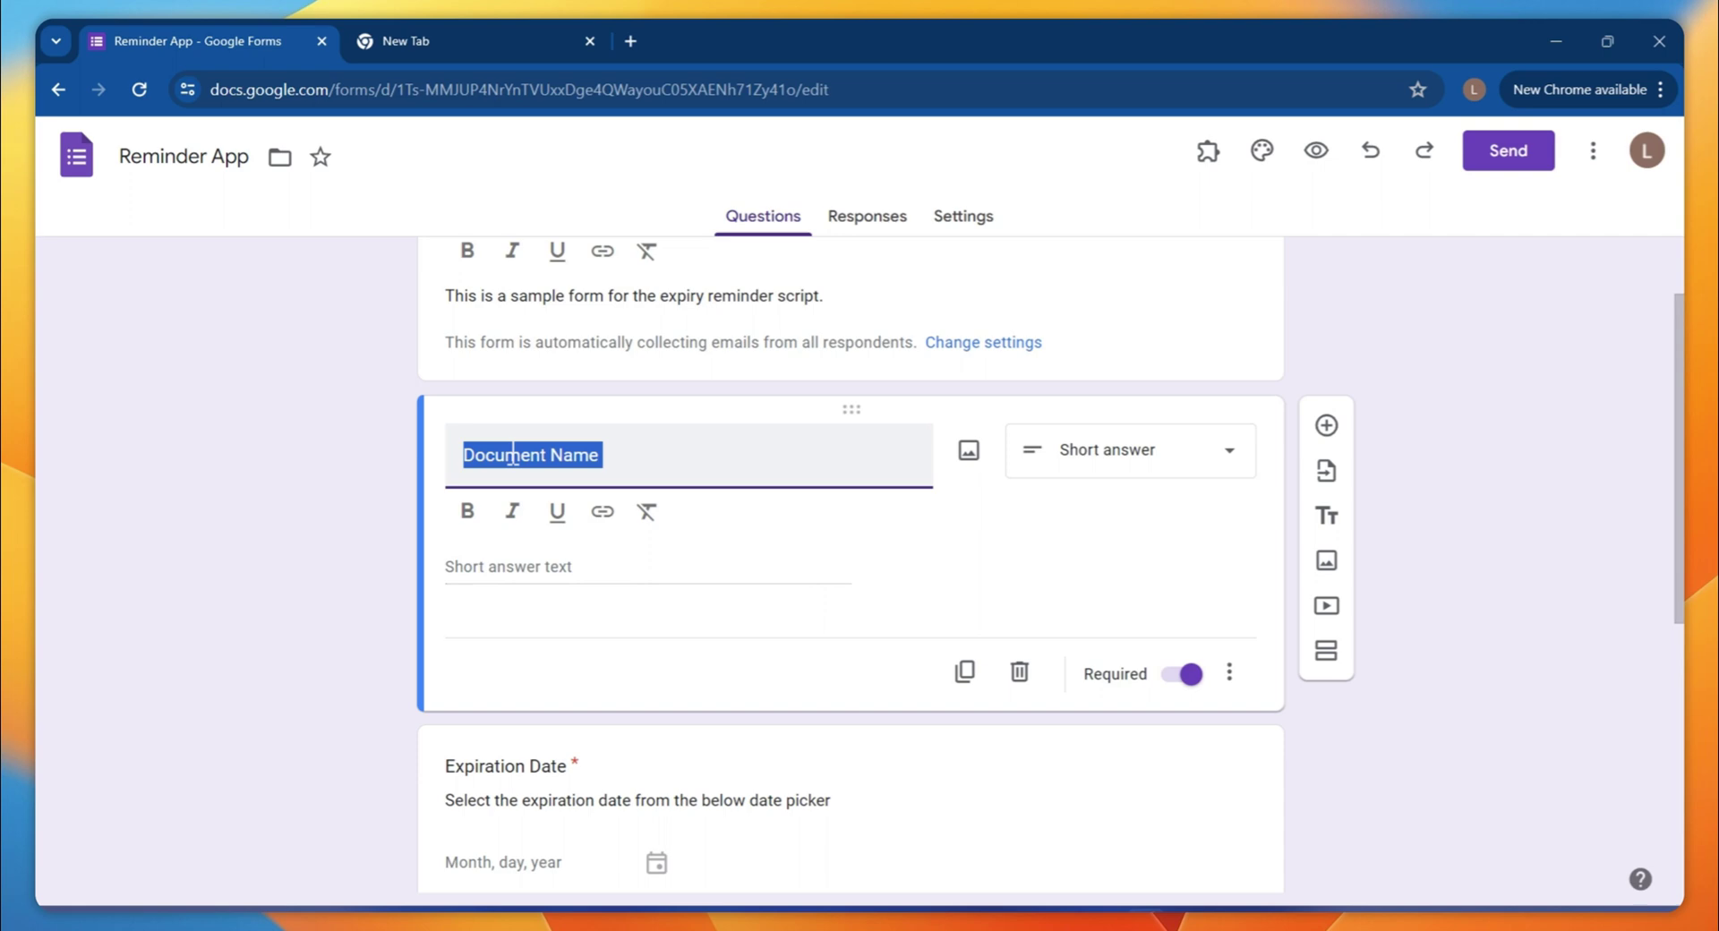
Move from the Document Name question to the Expiration Date question
left_click(318, 708)
scroll(345, 720, "down", 3)
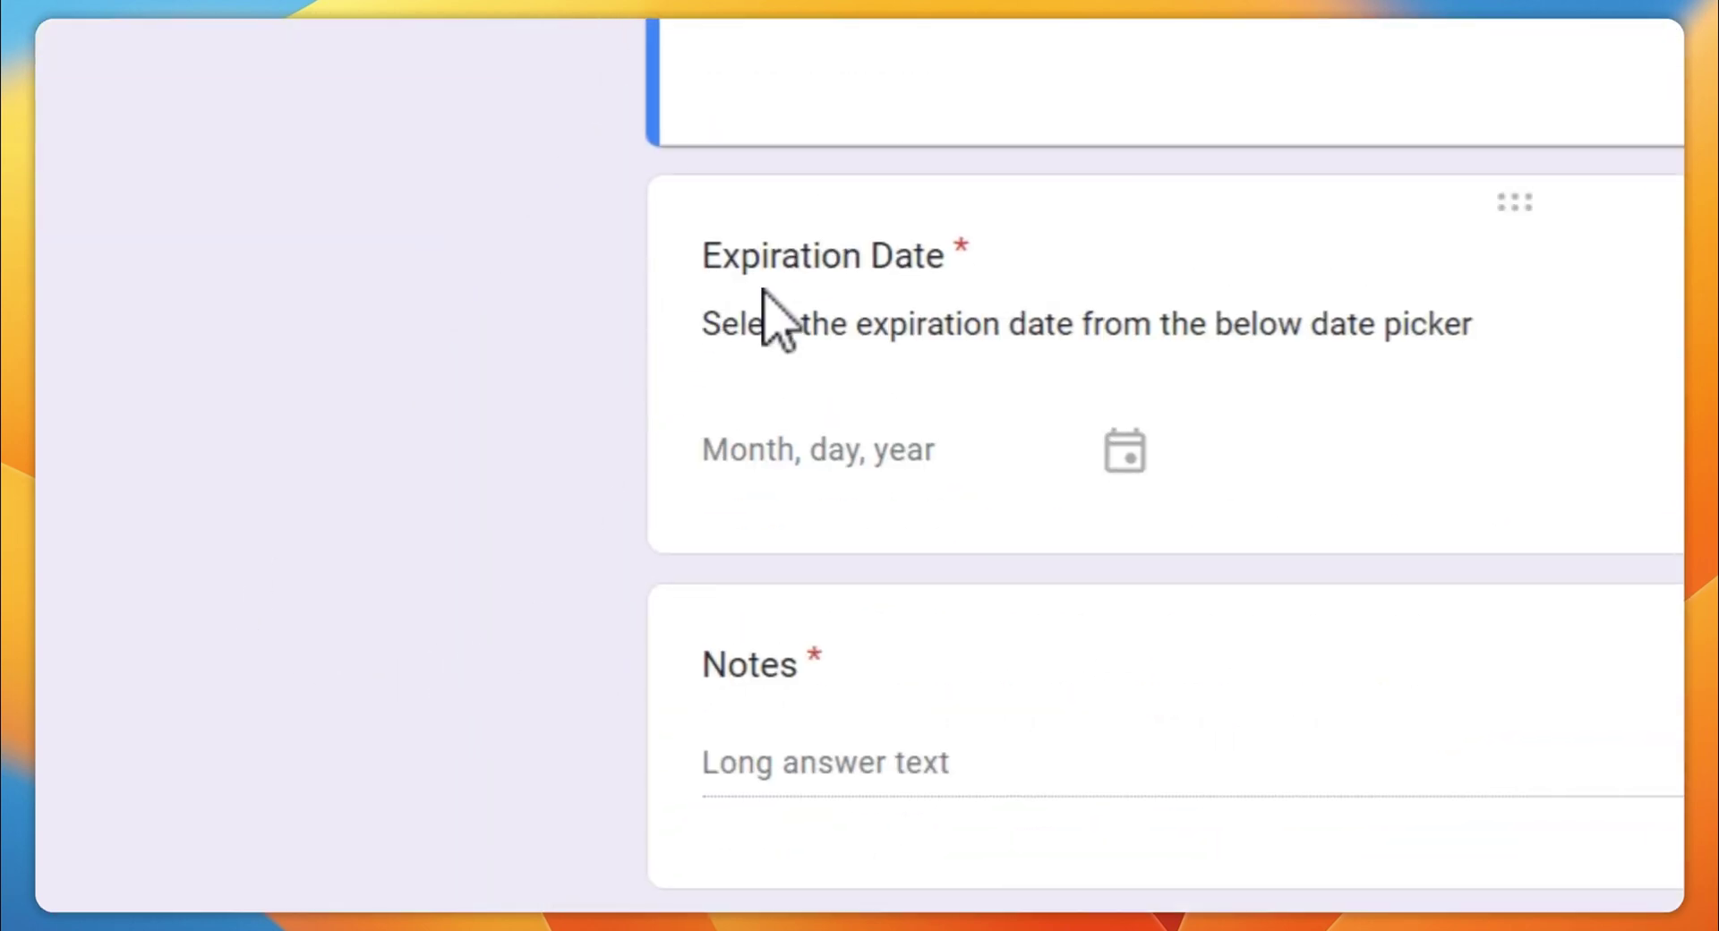
left_click(1116, 454)
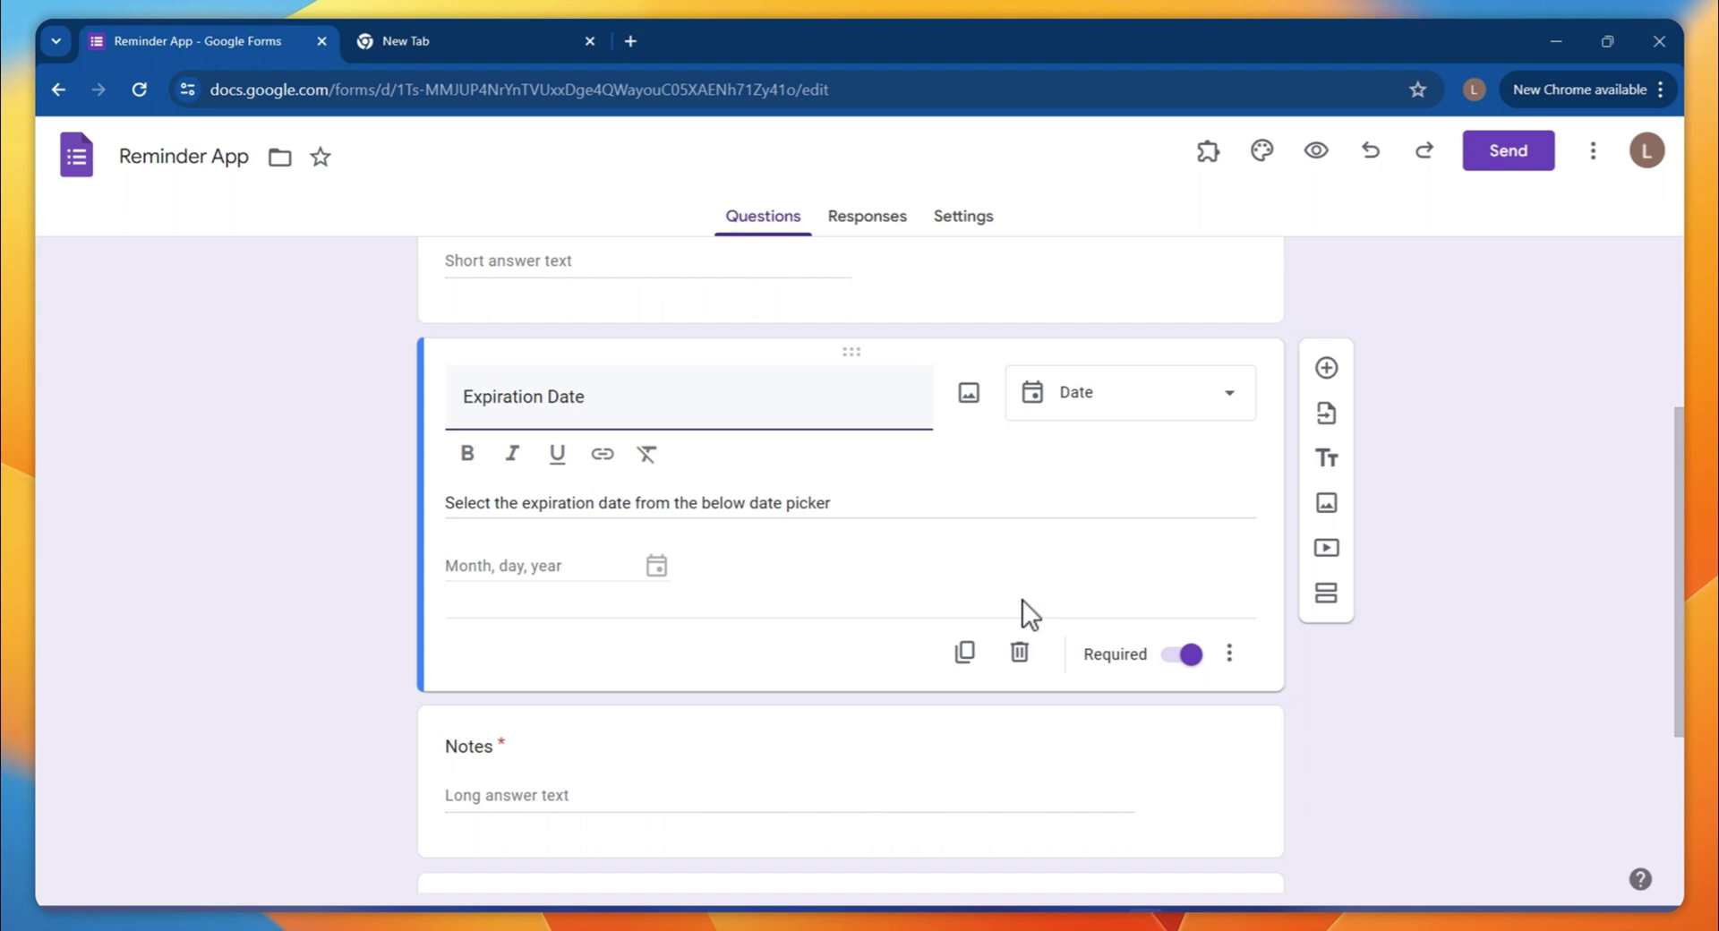
Check the reminder-days checkbox question's options 30, 10 and 1
scroll(1023, 600, "down", 3)
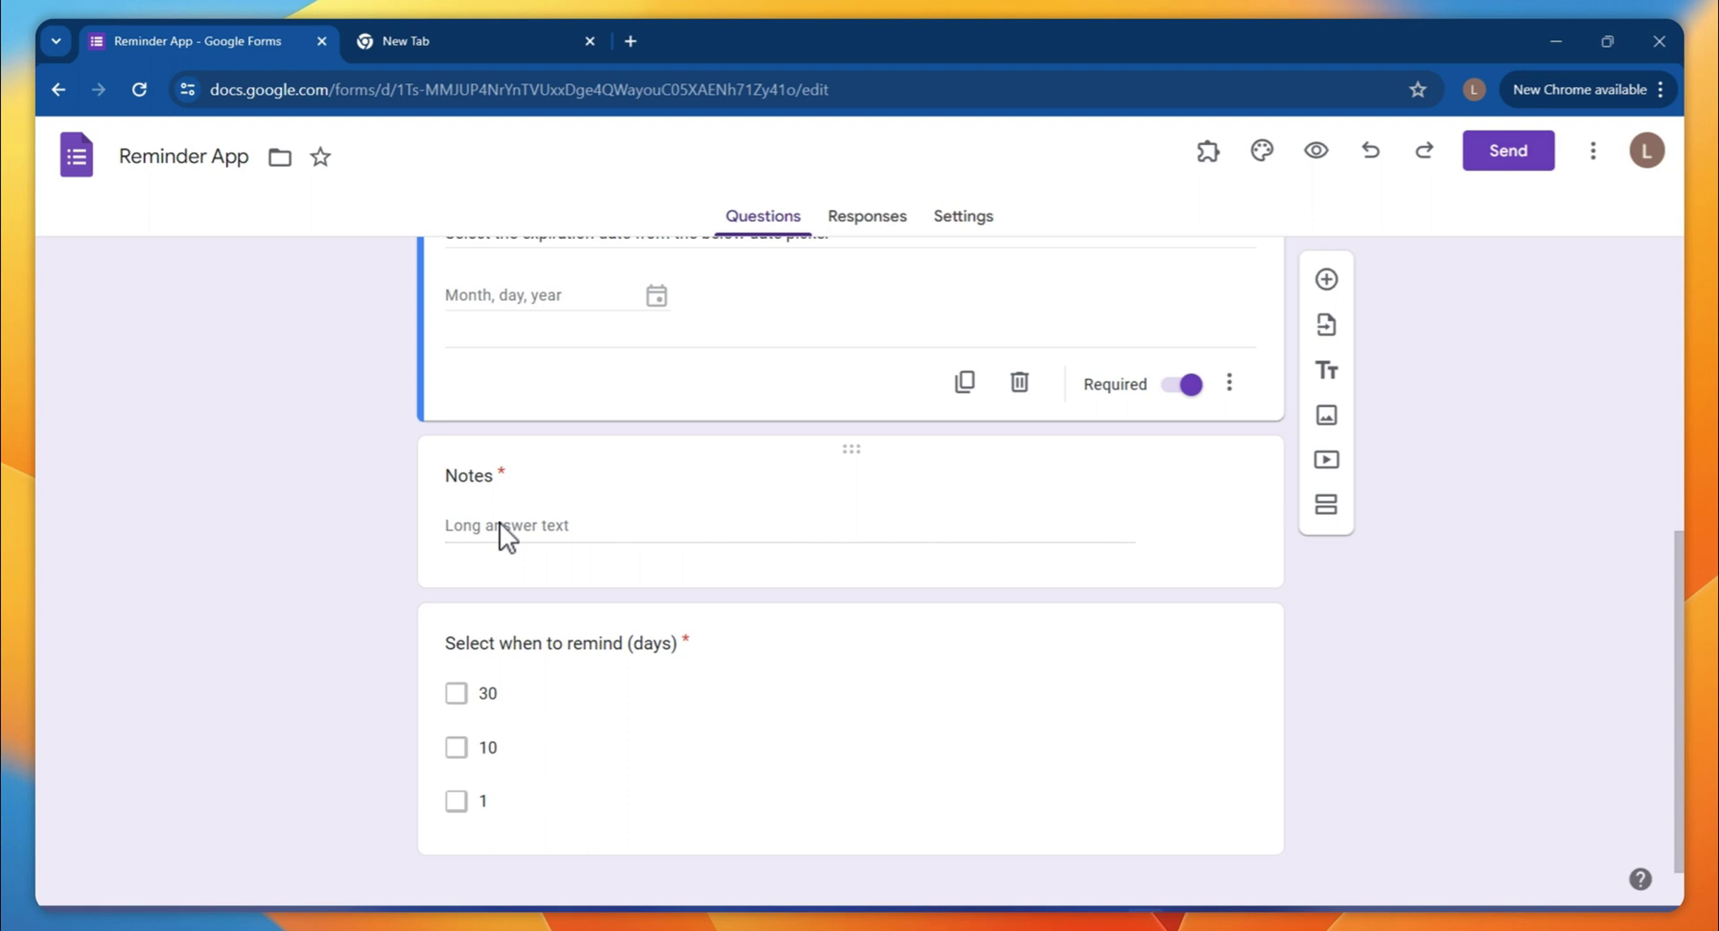
scroll(341, 627, "down", 1)
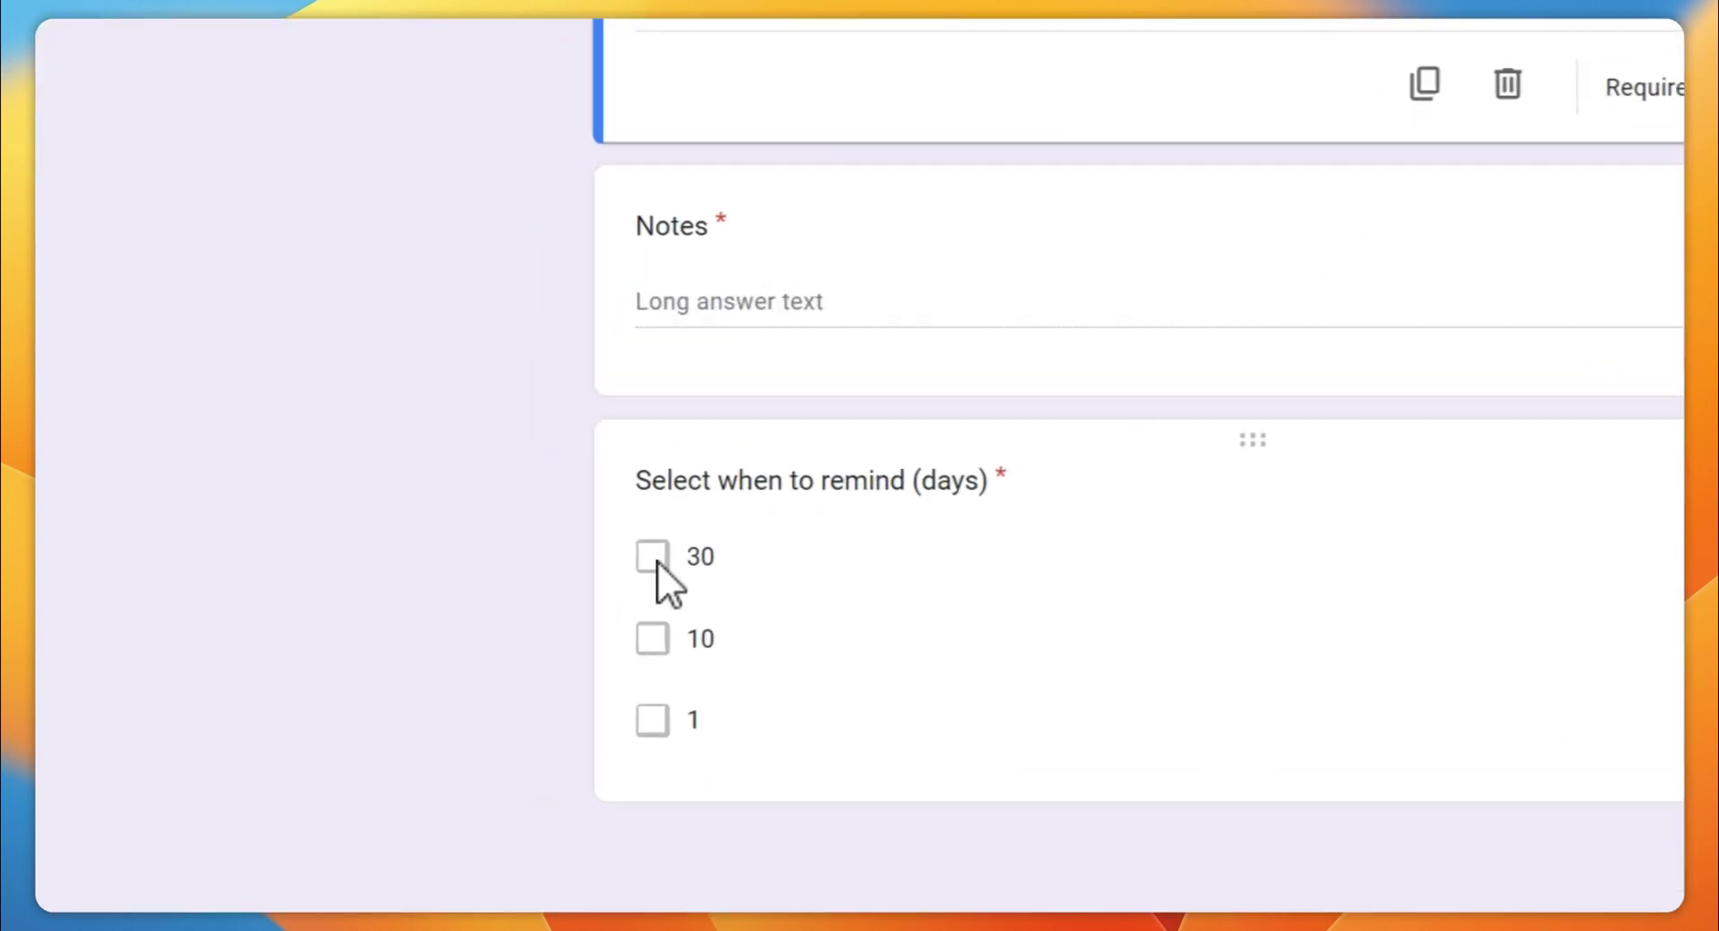
left_click(459, 660)
key("Tab")
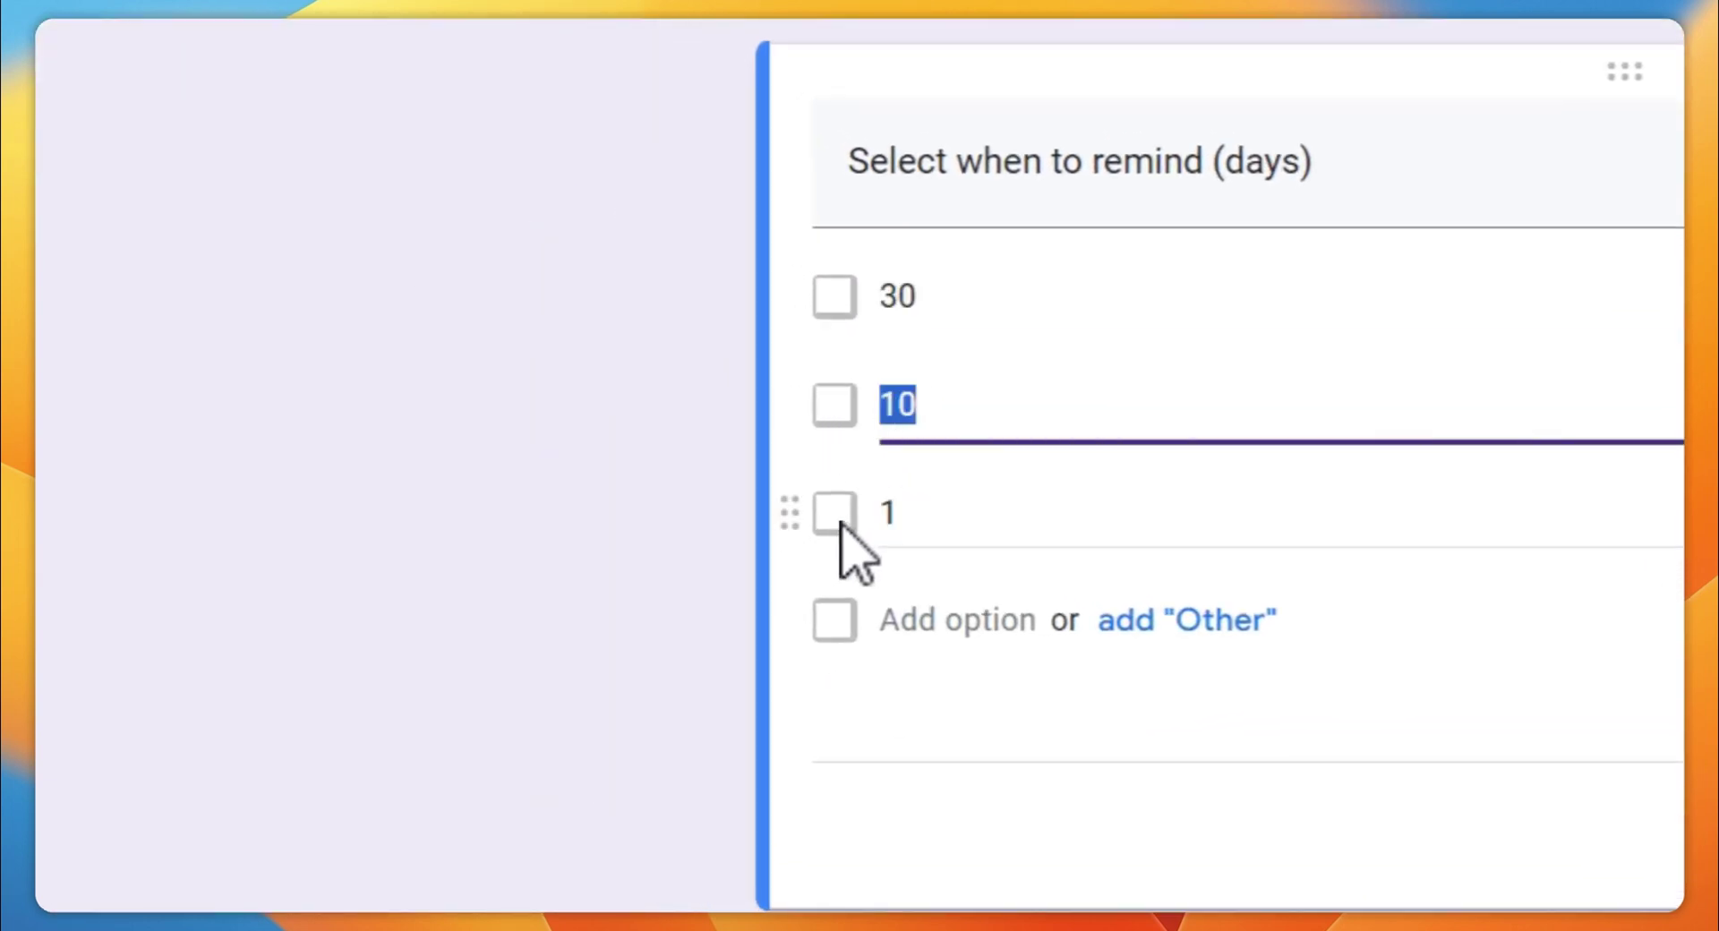
key("Tab")
key("Tab")
left_click(1082, 768)
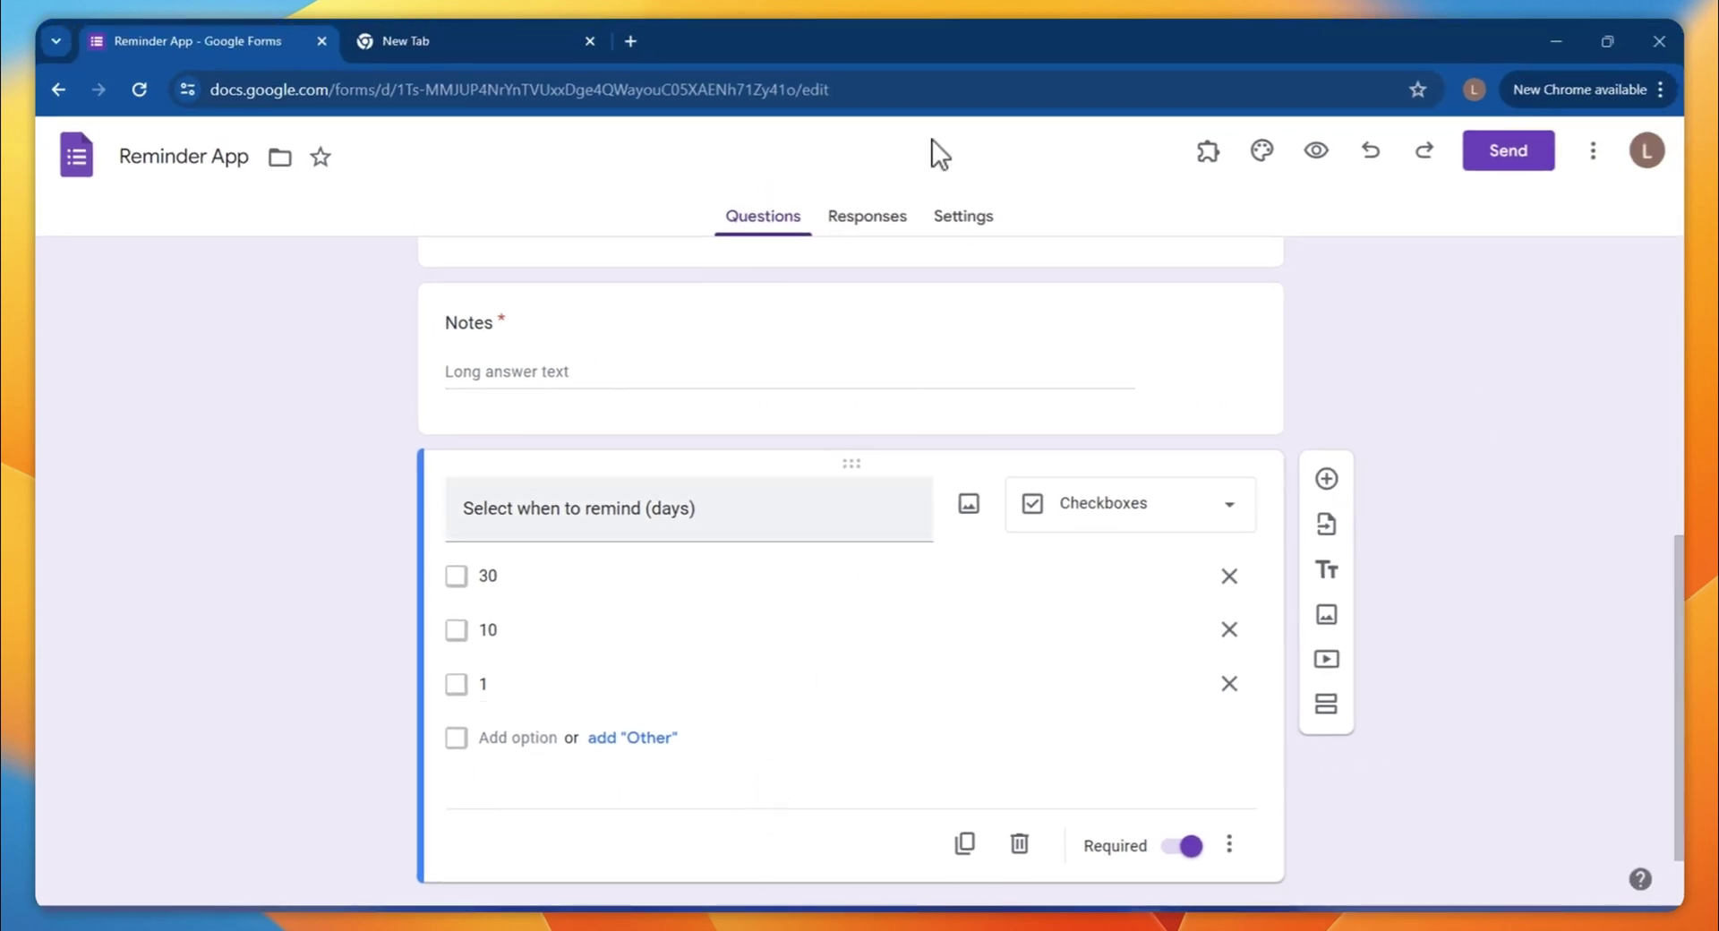
Set the form default for collecting email addresses to Verified
left_click(1001, 222)
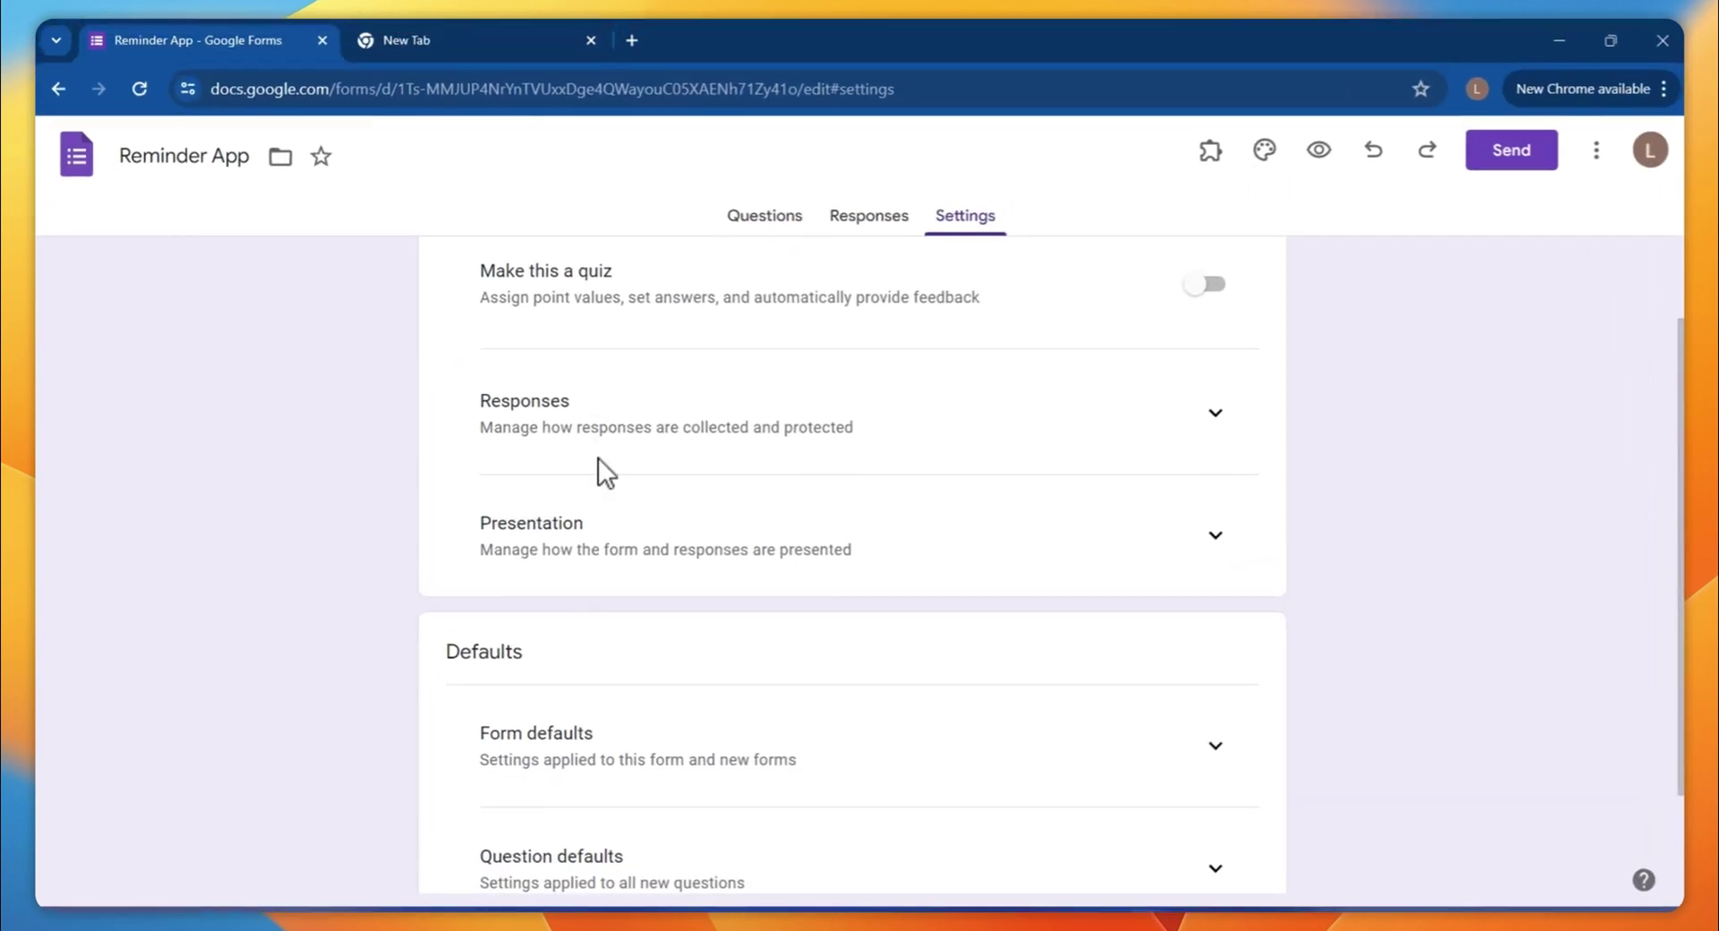
scroll(376, 653, "down", 2)
left_click(1212, 612)
left_click(1119, 693)
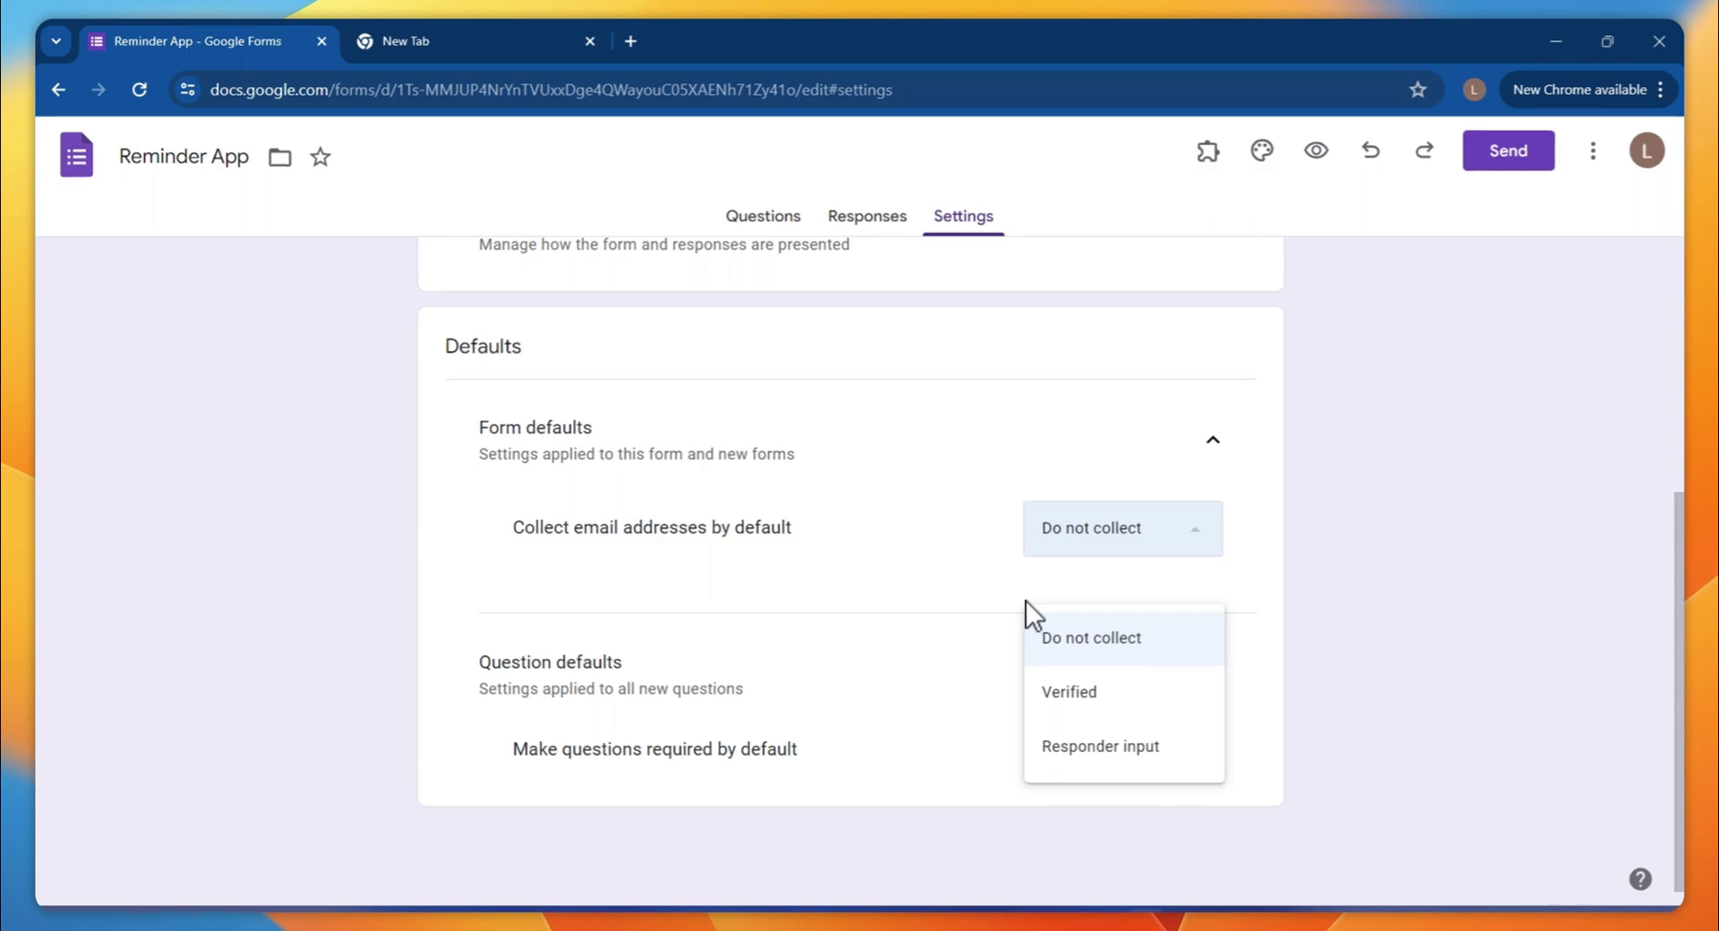
left_click(1138, 699)
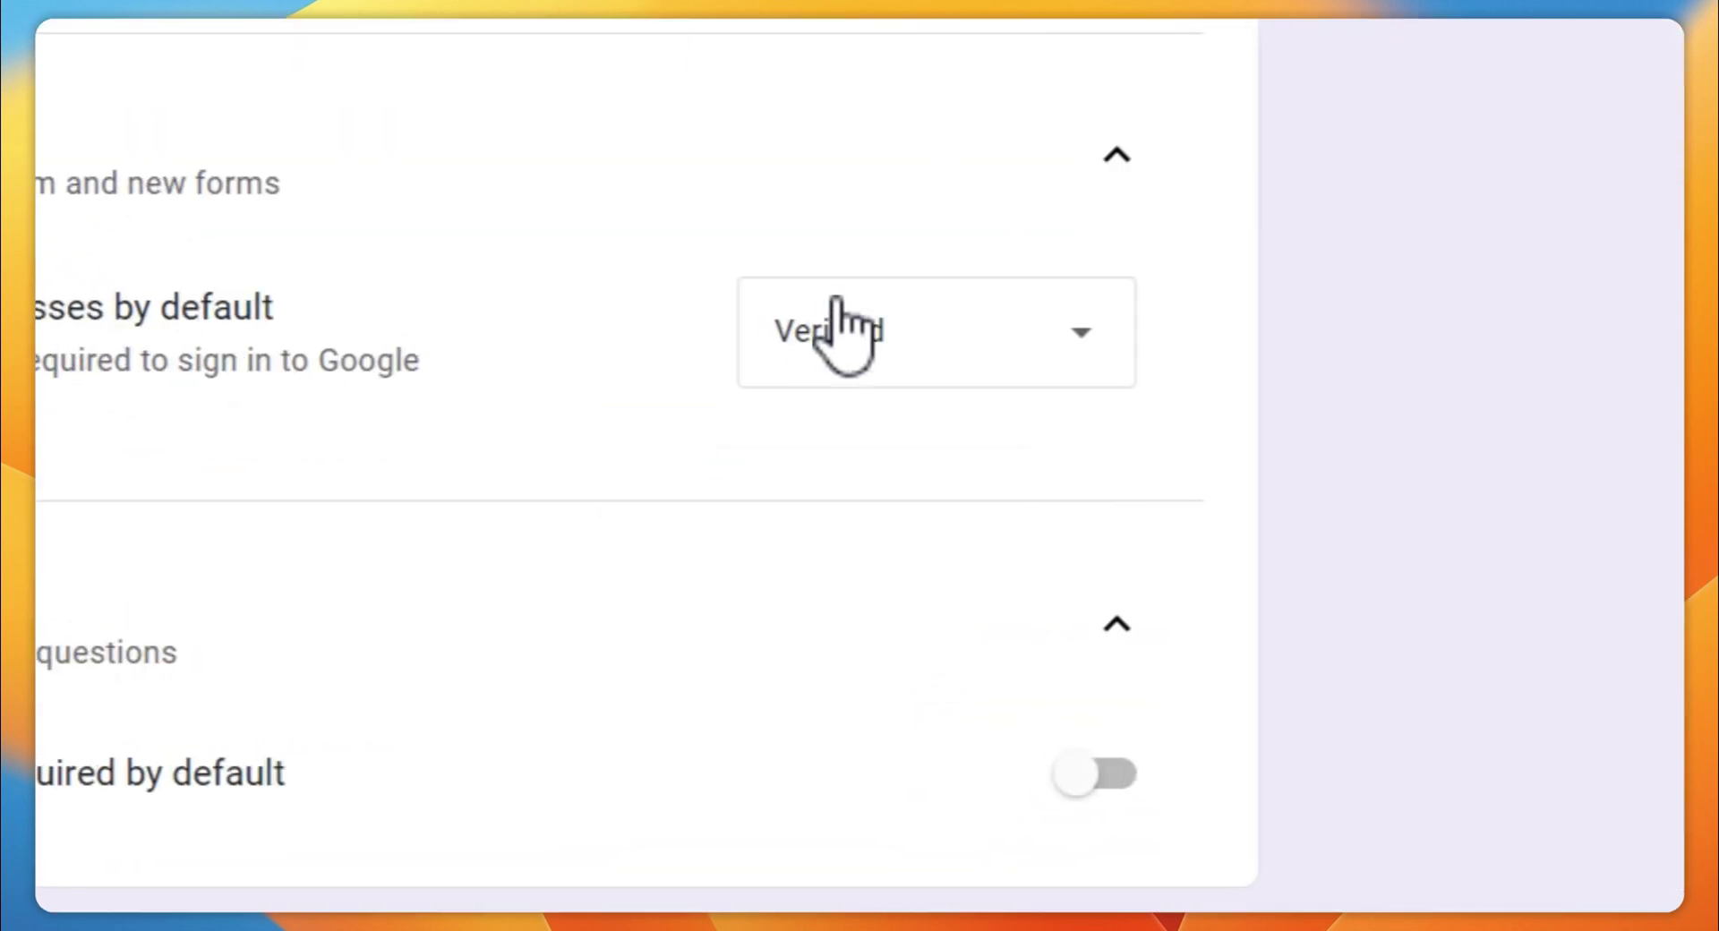
Expand the Responses settings to review Allow response editing, then view the 0-response Responses page
scroll(828, 340, "up", 3)
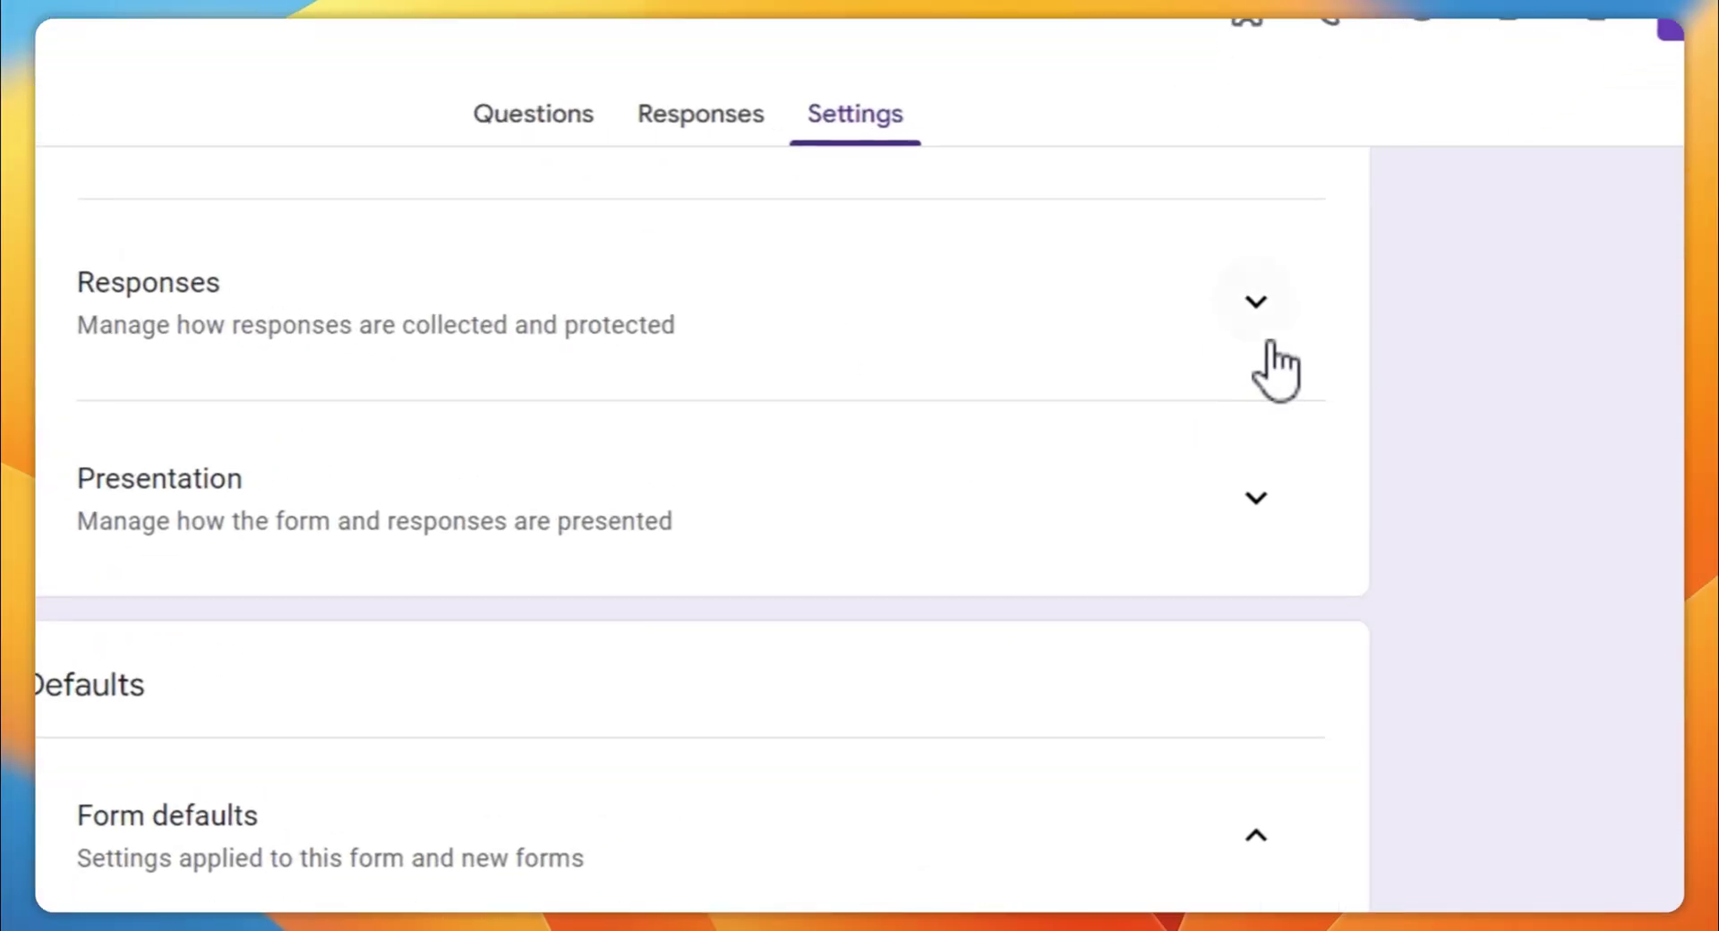
left_click(1269, 343)
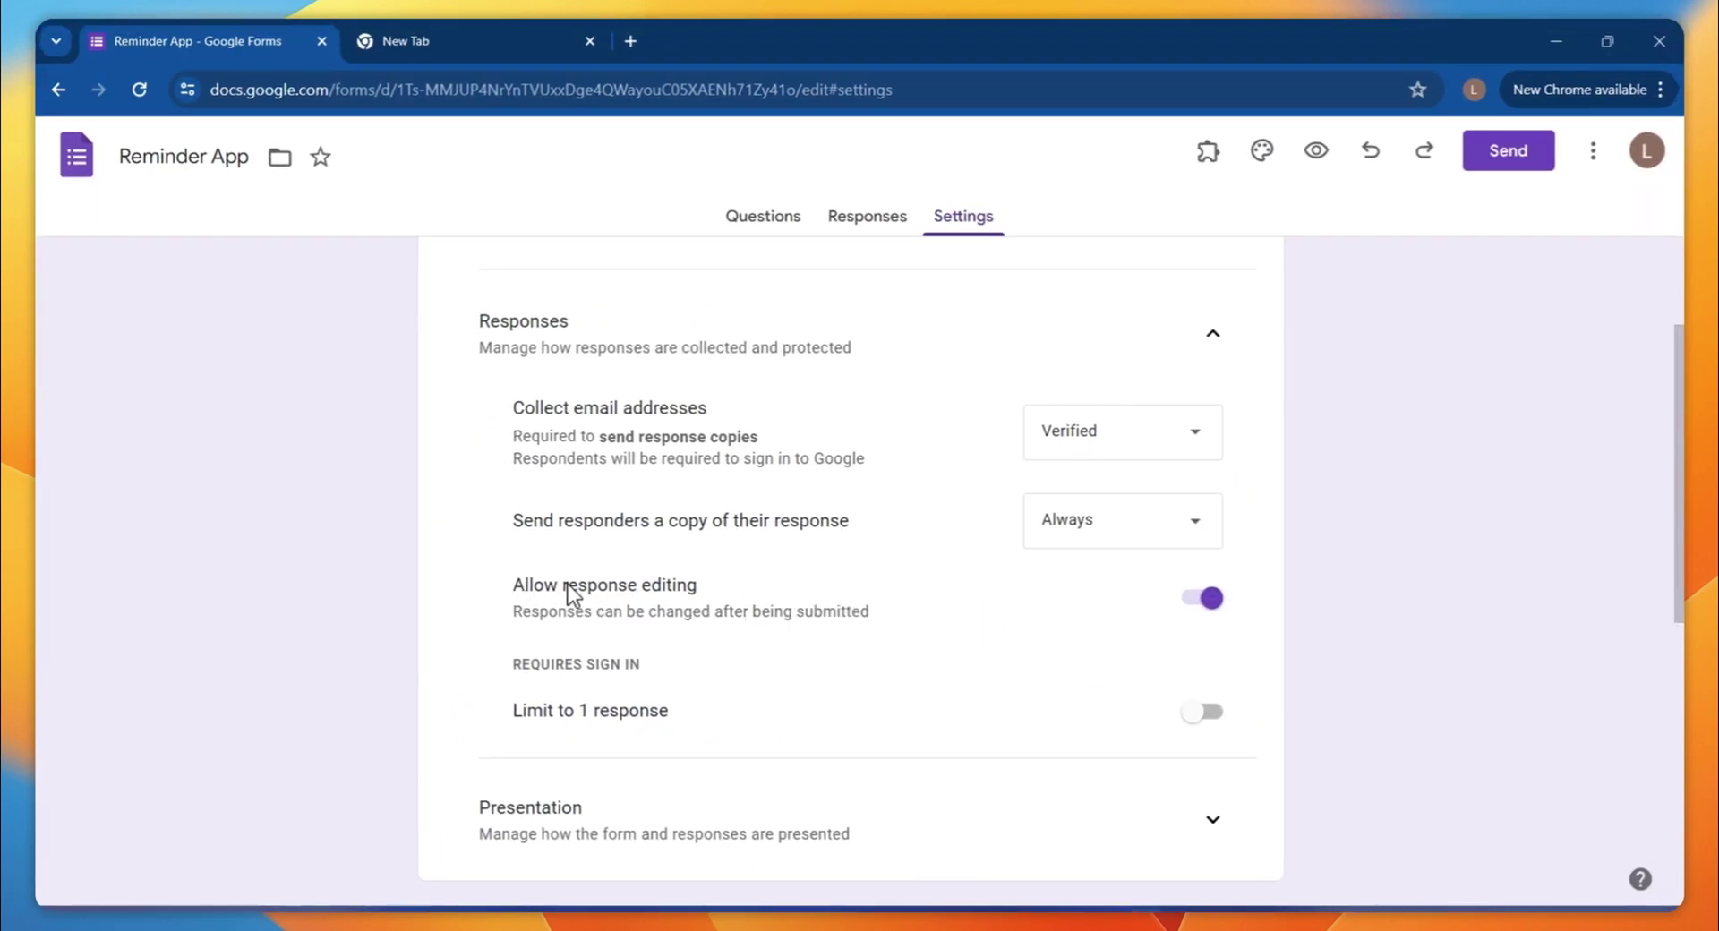
triple_click(702, 583)
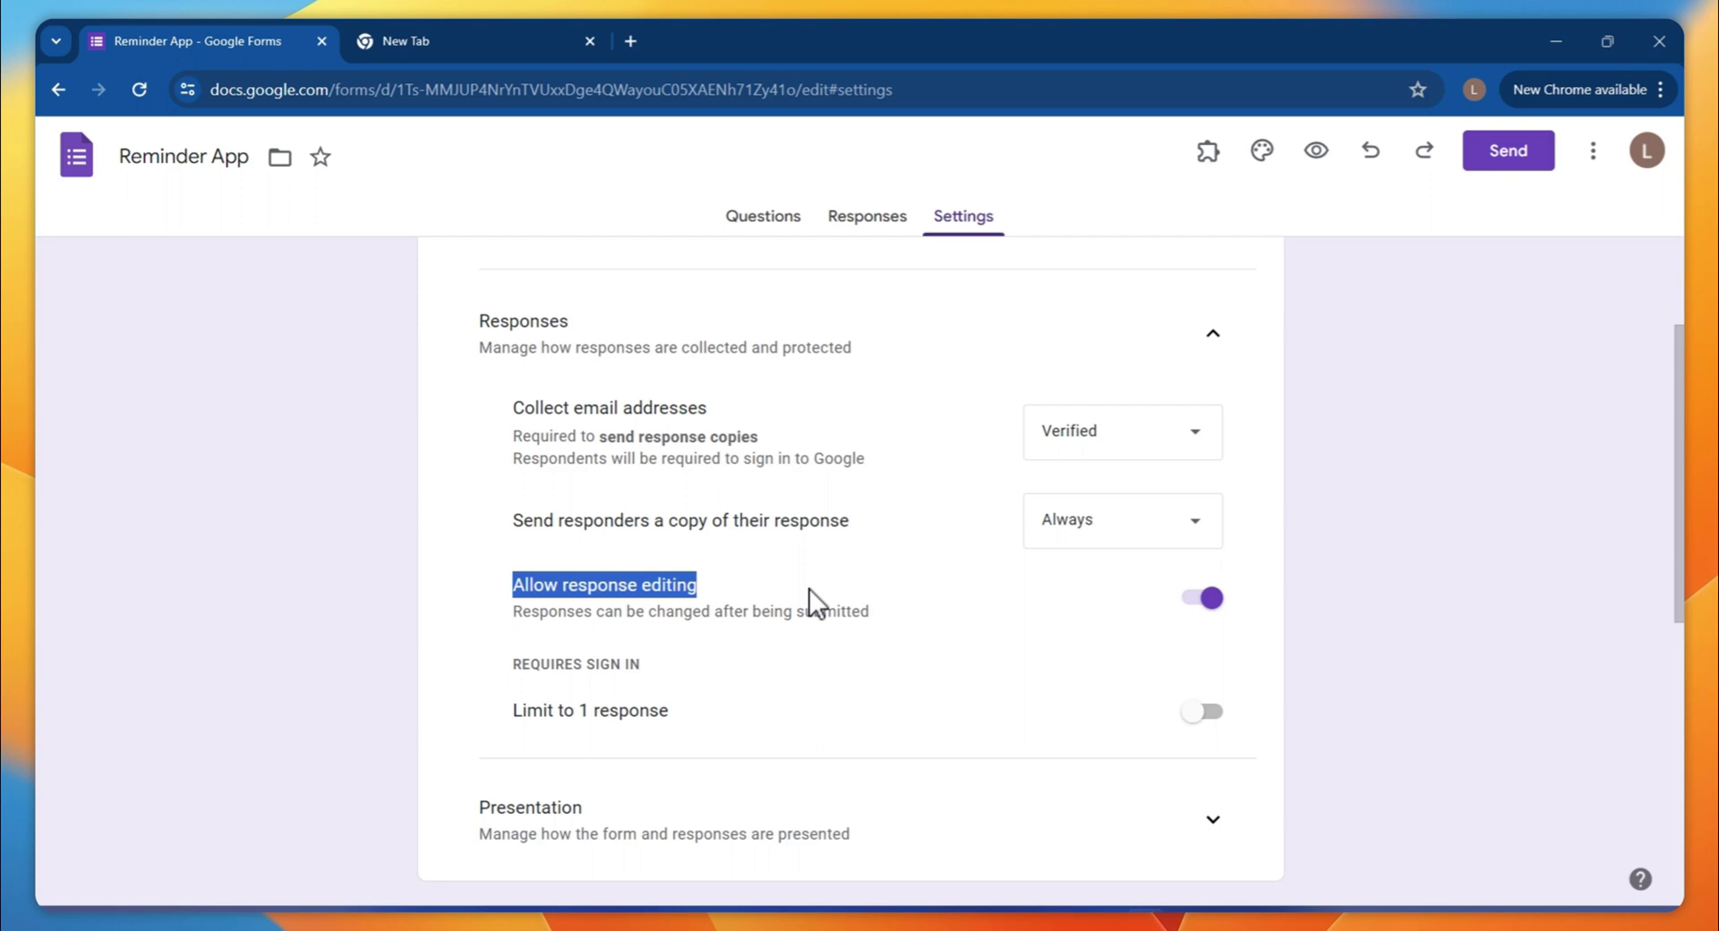
scroll(905, 641, "up", 2)
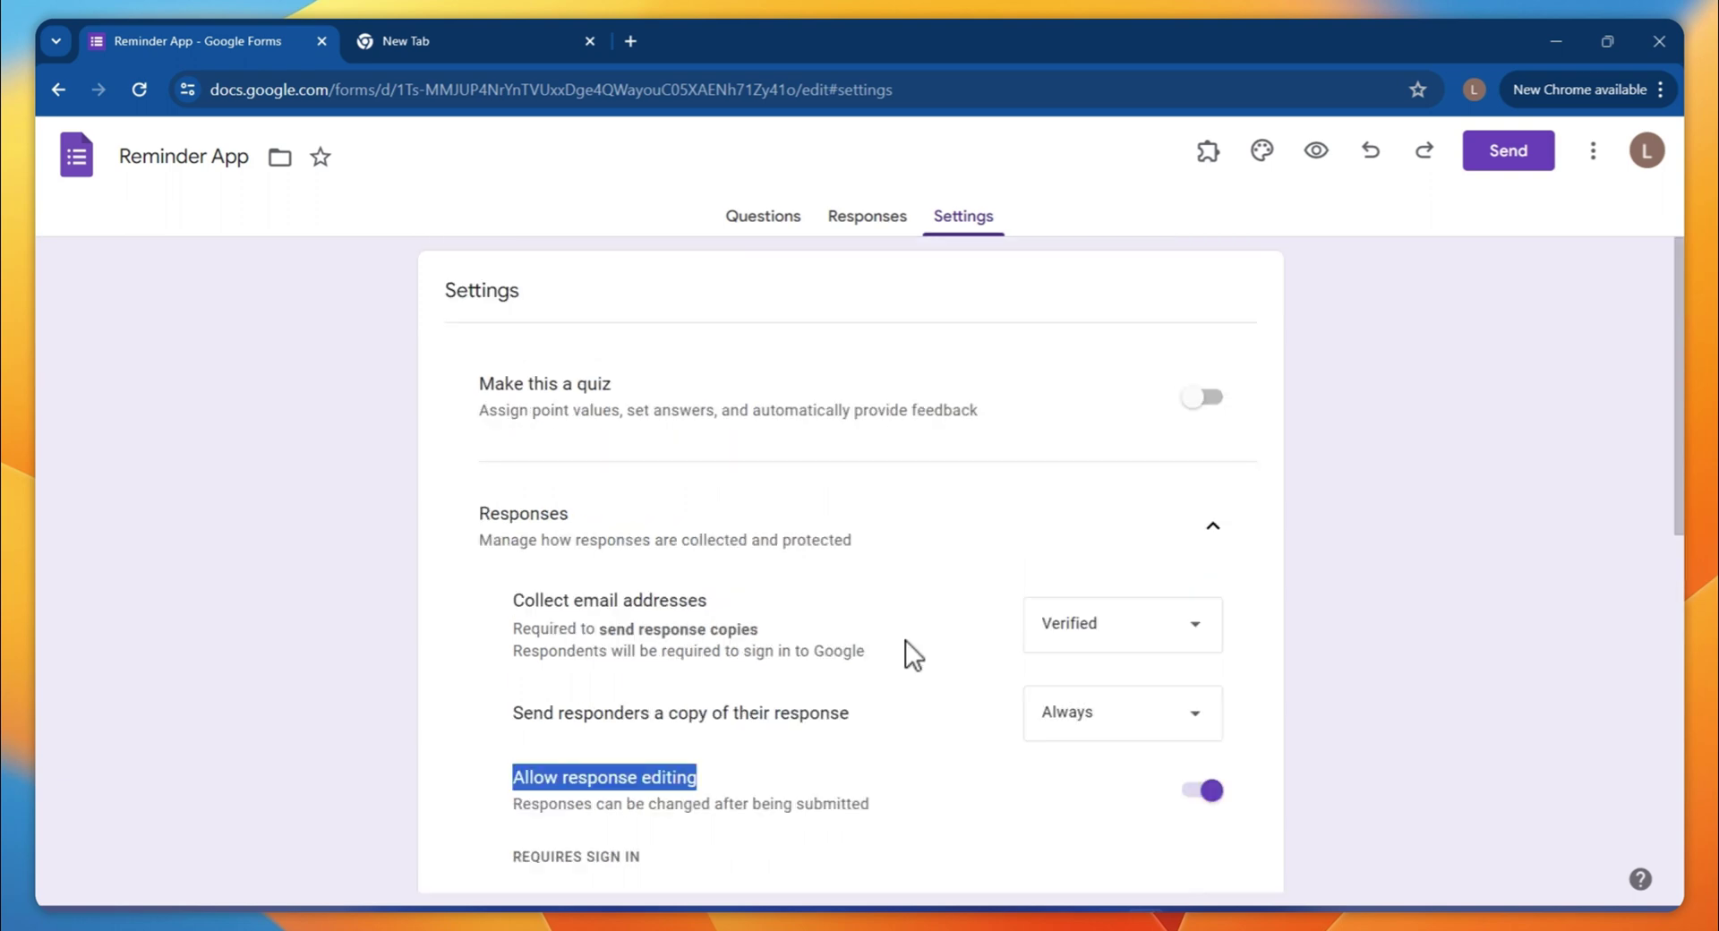
scroll(905, 641, "down", 8)
scroll(754, 718, "up", 6)
left_click(855, 235)
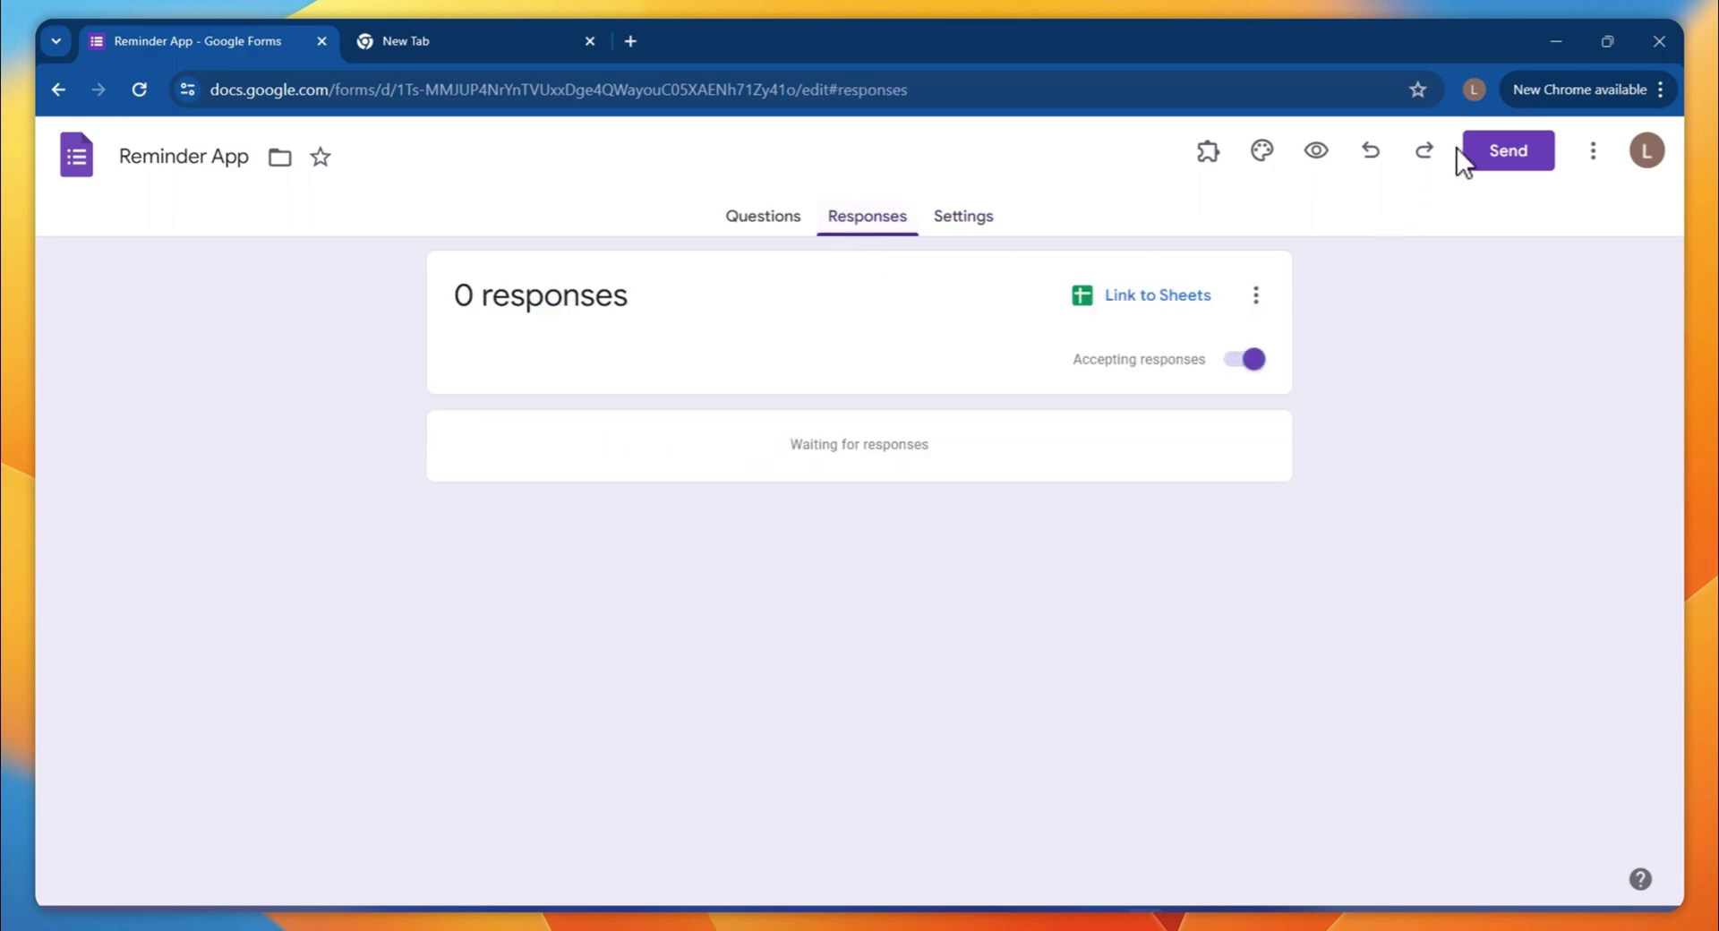
In the live form preview, keep the email included and enter 'domain name' as Document Name
left_click(1313, 153)
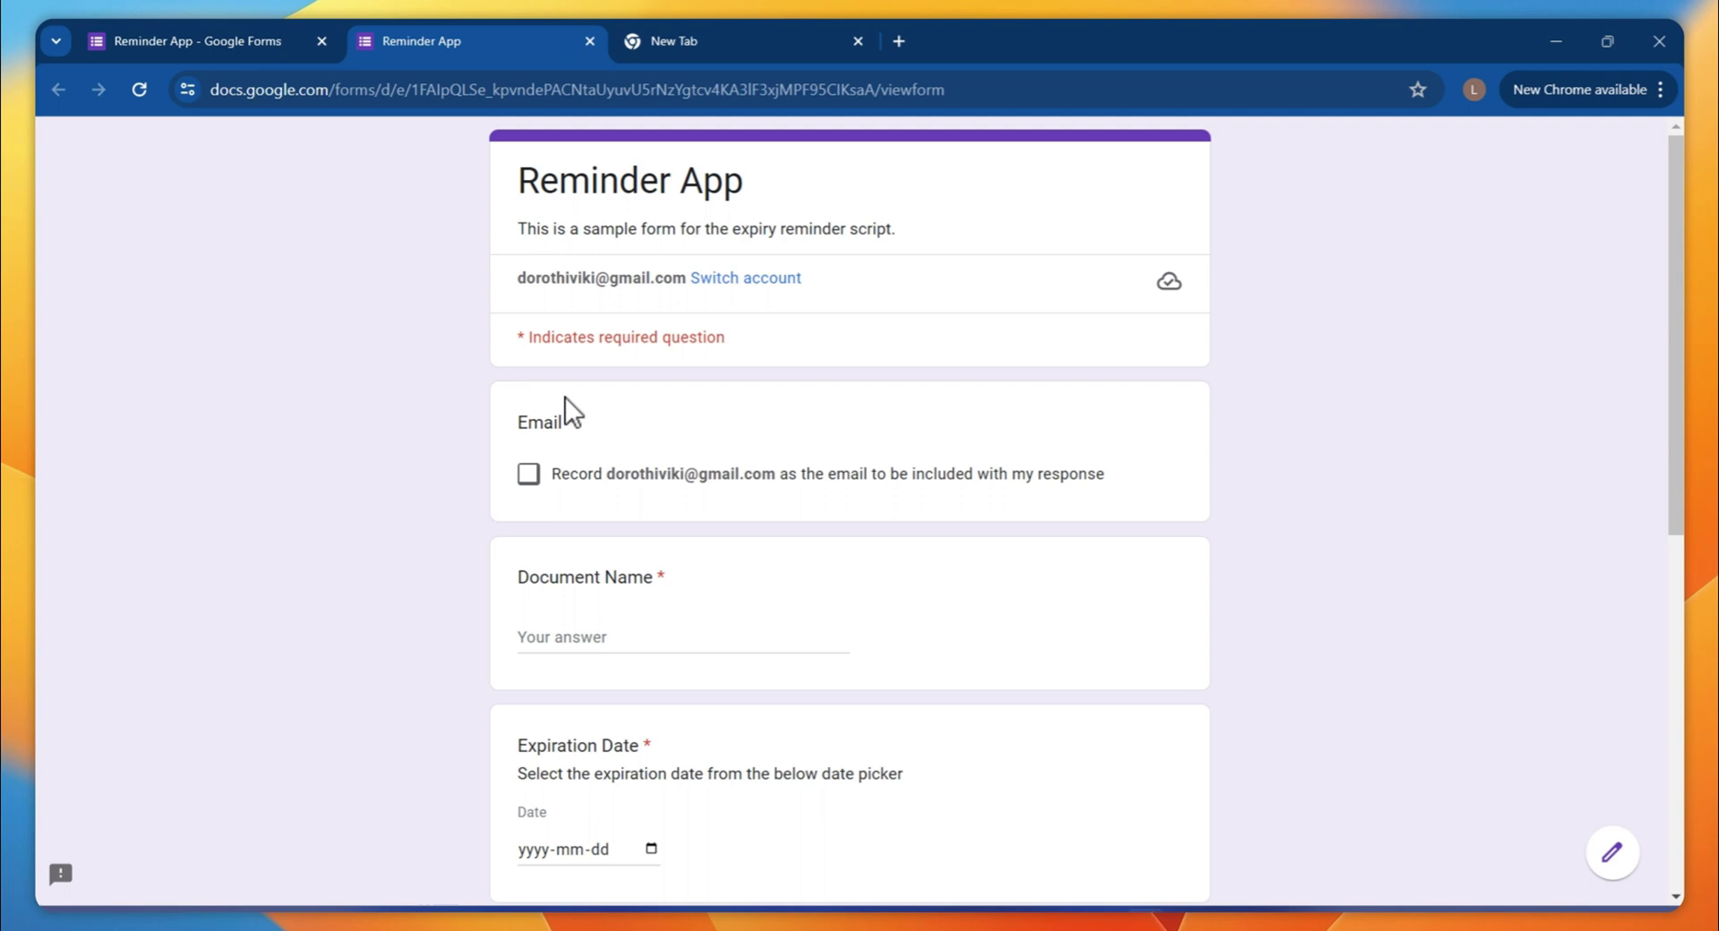
left_click(528, 474)
left_click_drag(616, 473, 959, 473)
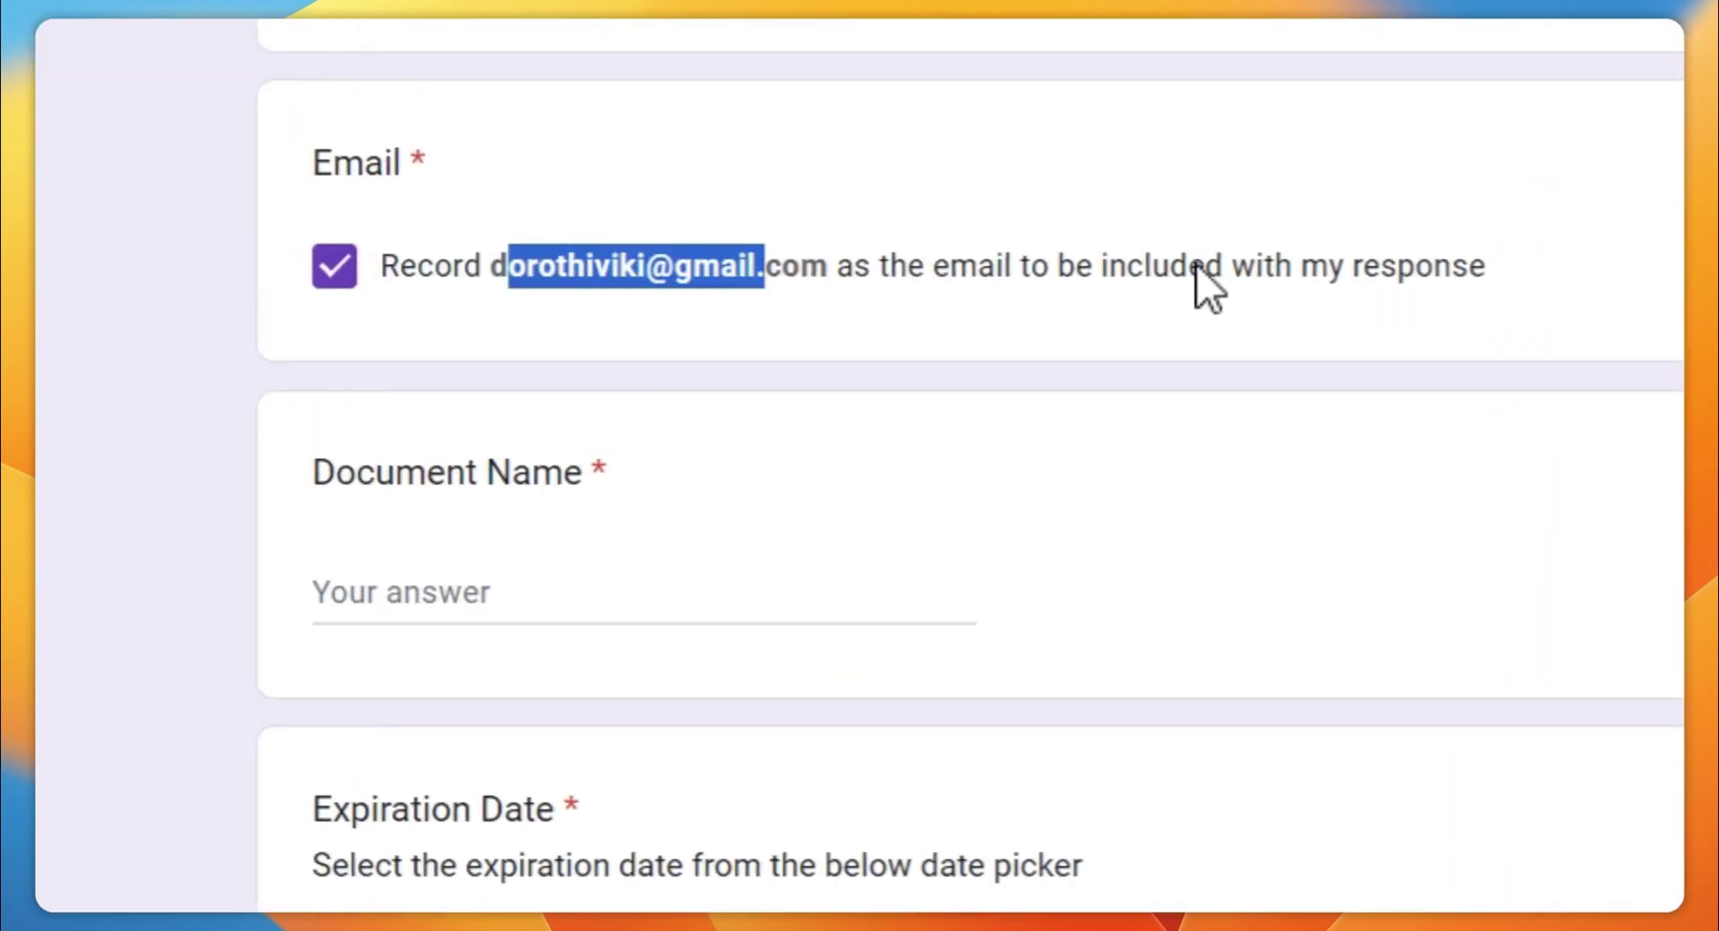
left_click_drag(1196, 265, 1485, 266)
left_click(403, 591)
left_click(334, 266)
left_click(413, 577)
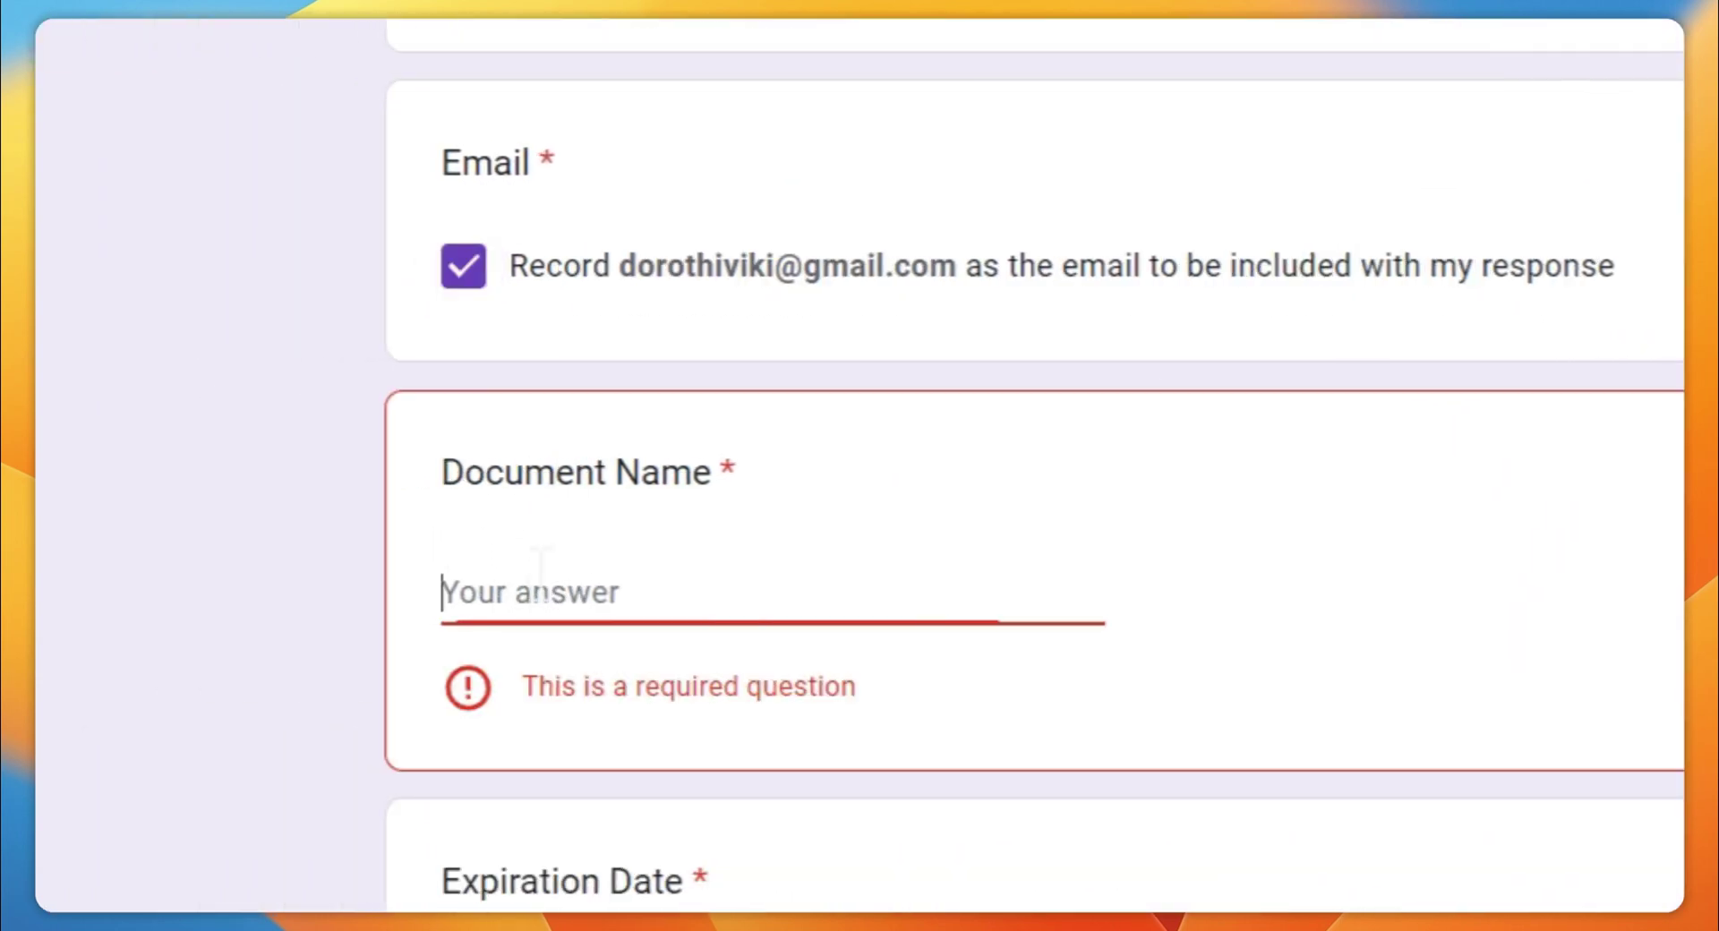
type("domain name")
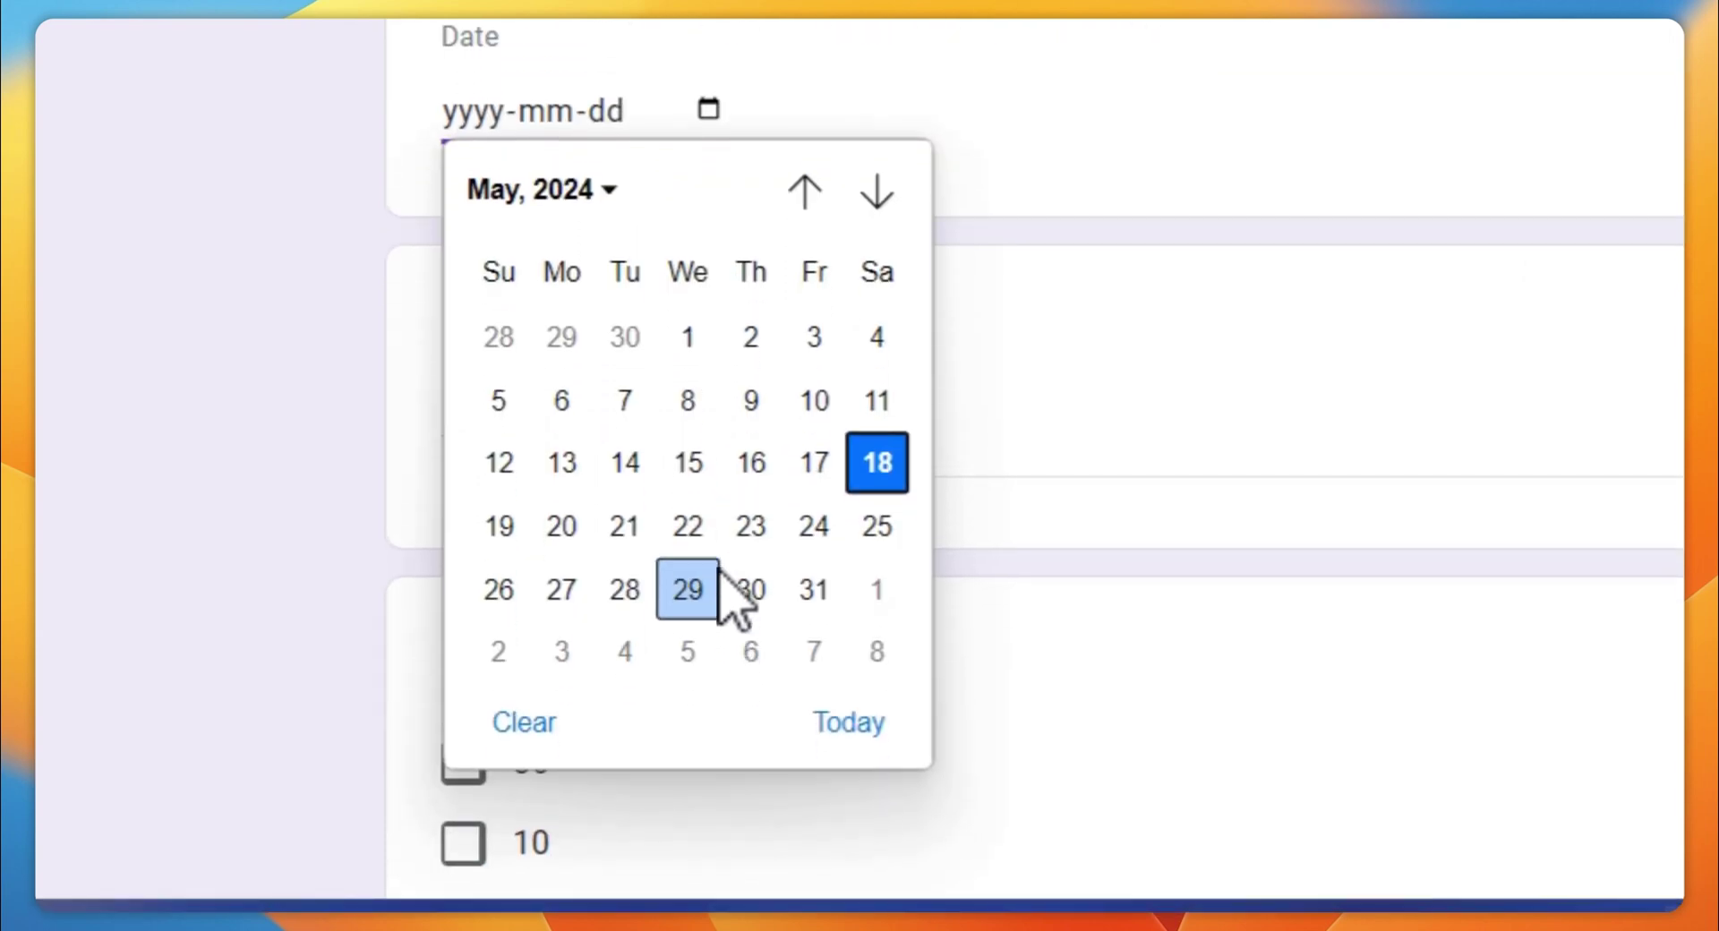
Fill in expiration 2024-05-31, notes 'This is for makeinfo.co', a 10-day reminder, and submit
left_click(813, 590)
scroll(614, 277, "up", 2)
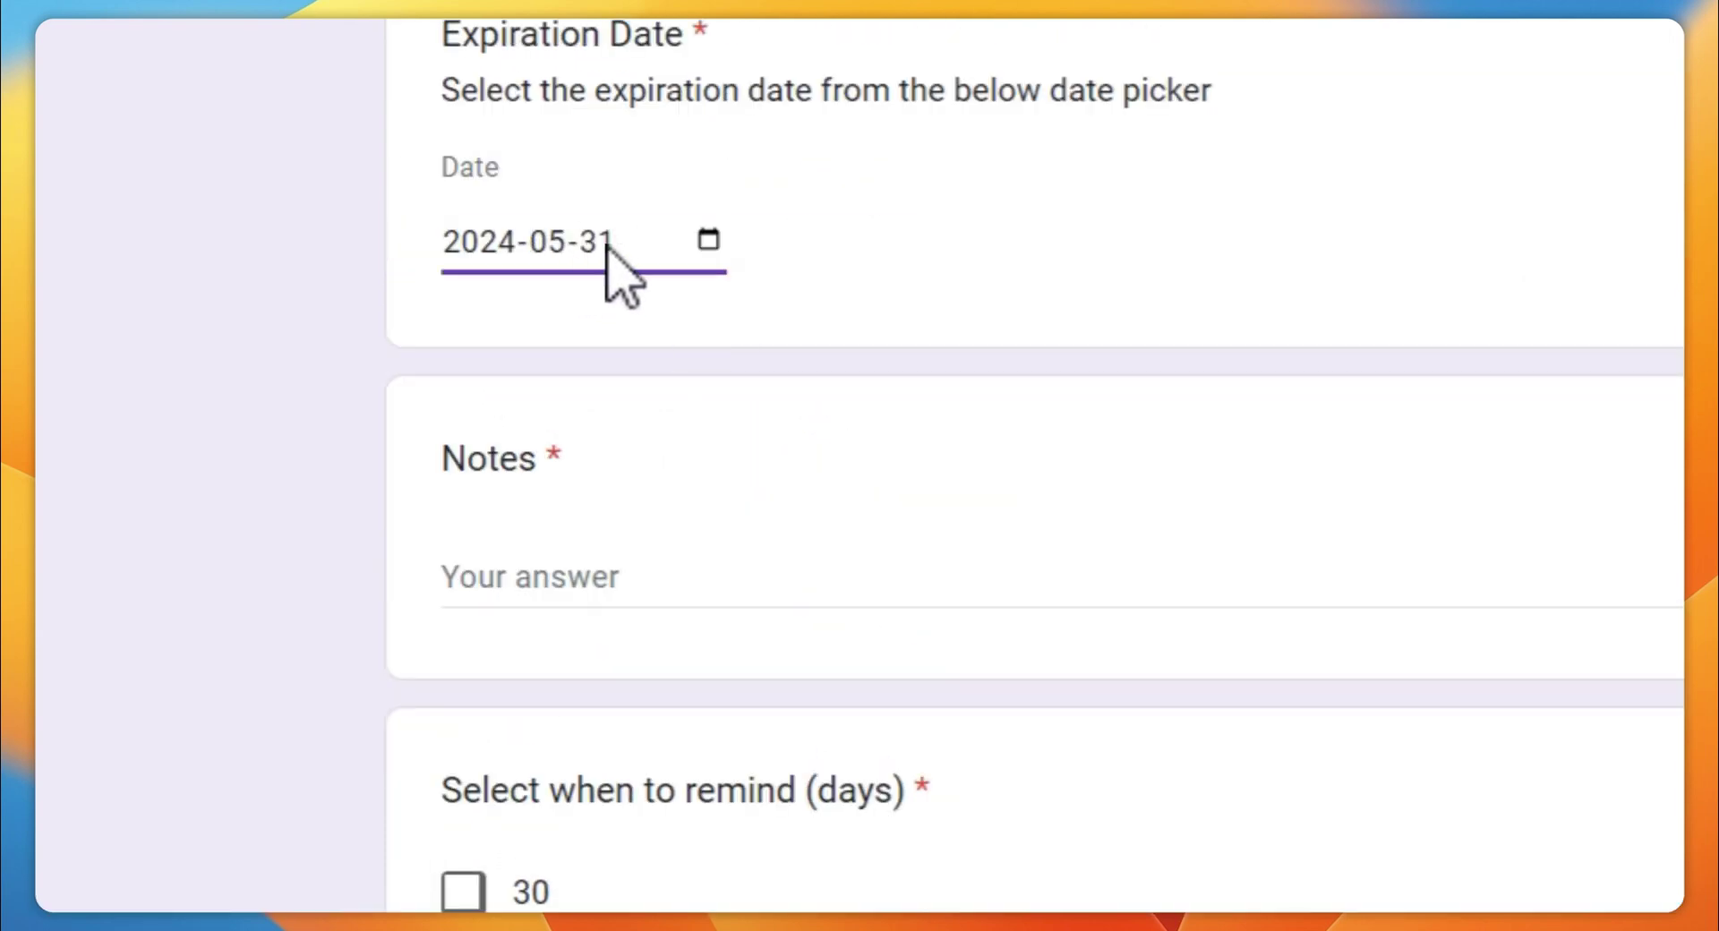
scroll(517, 635, "down", 3)
scroll(602, 430, "up", 2)
left_click(631, 472)
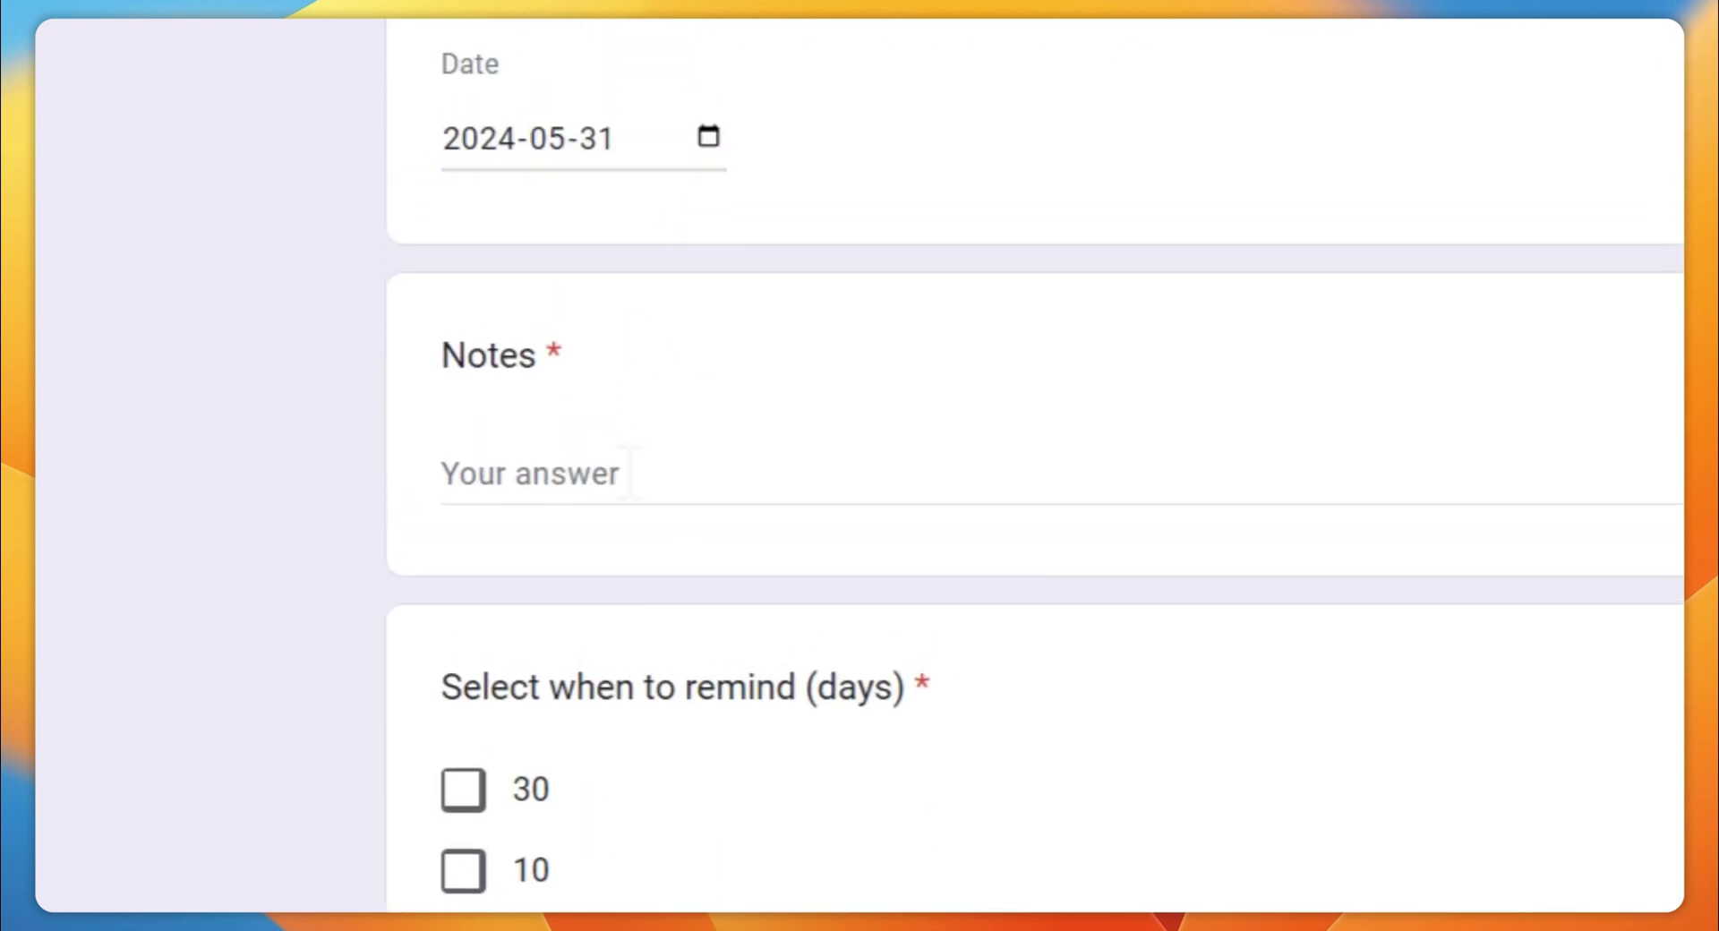
type("This is for makei")
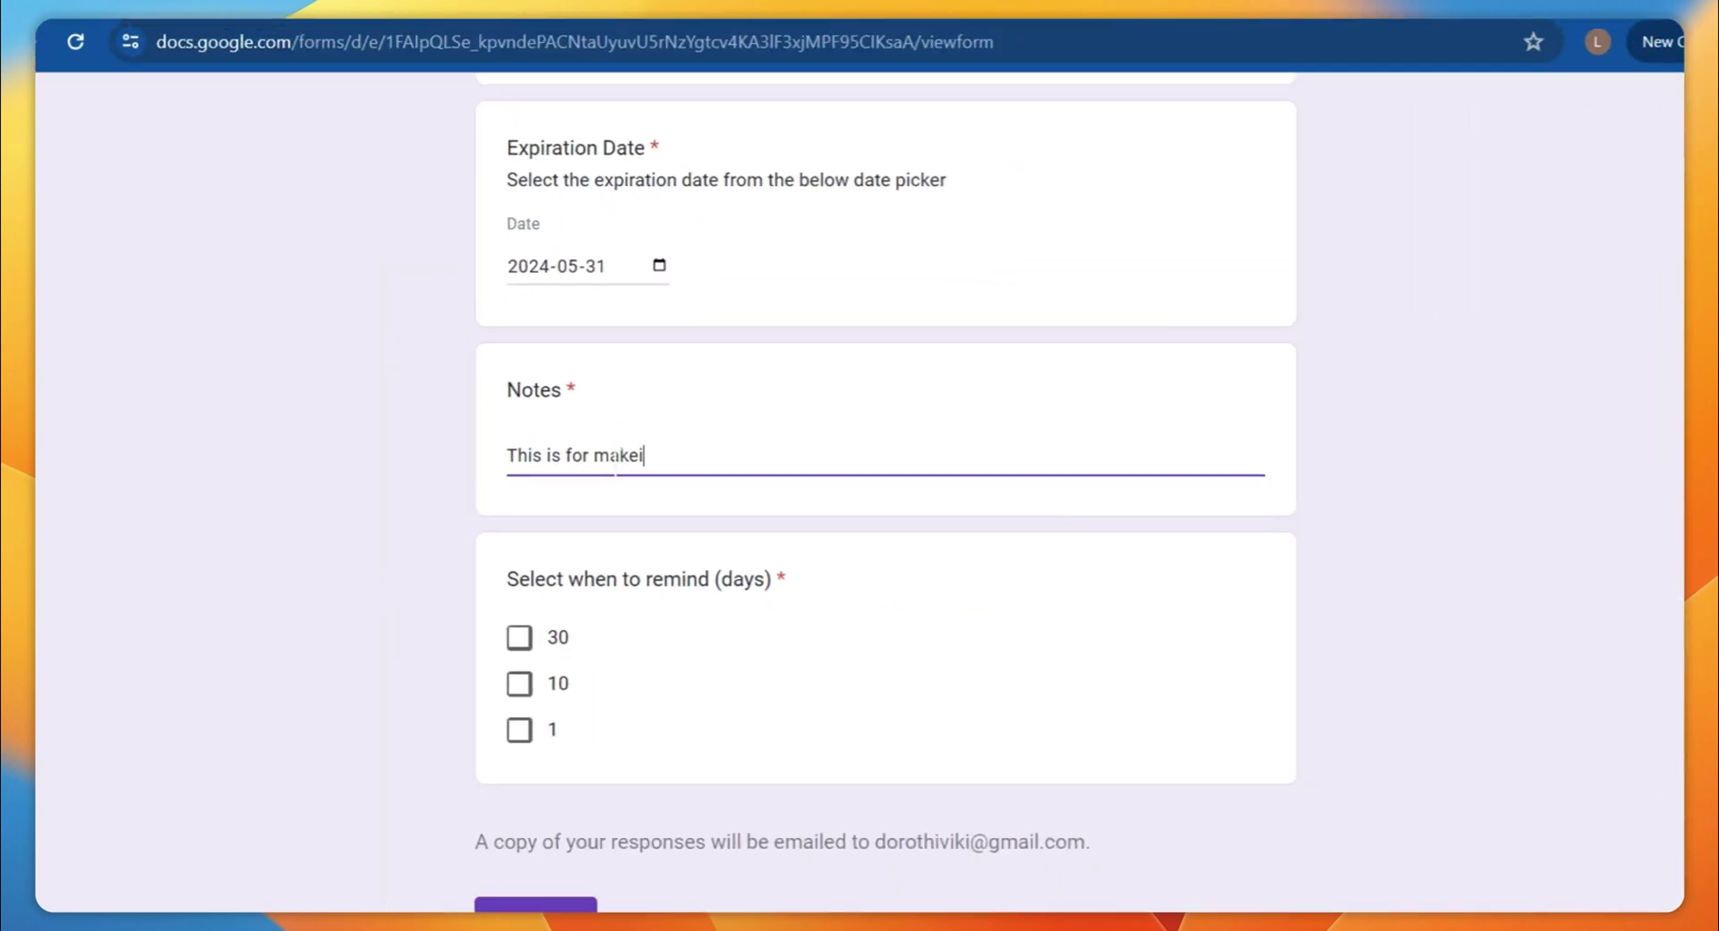
type("nfo.co")
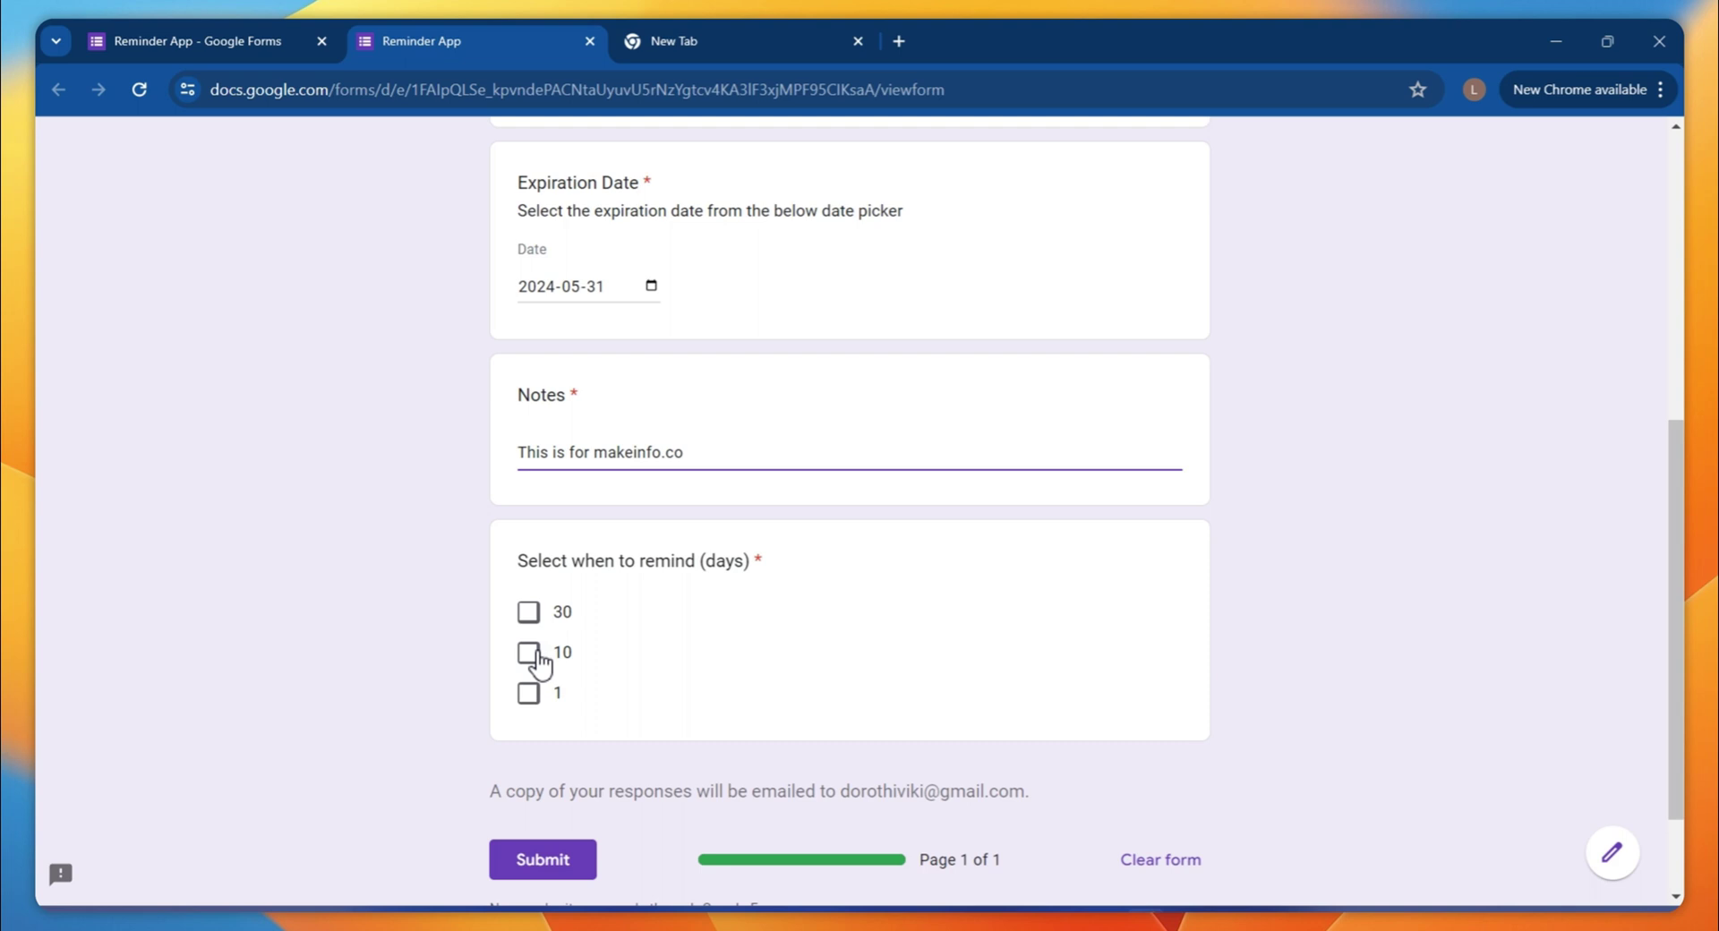
left_click(521, 686)
scroll(1105, 357, "down", 3)
left_click(641, 546)
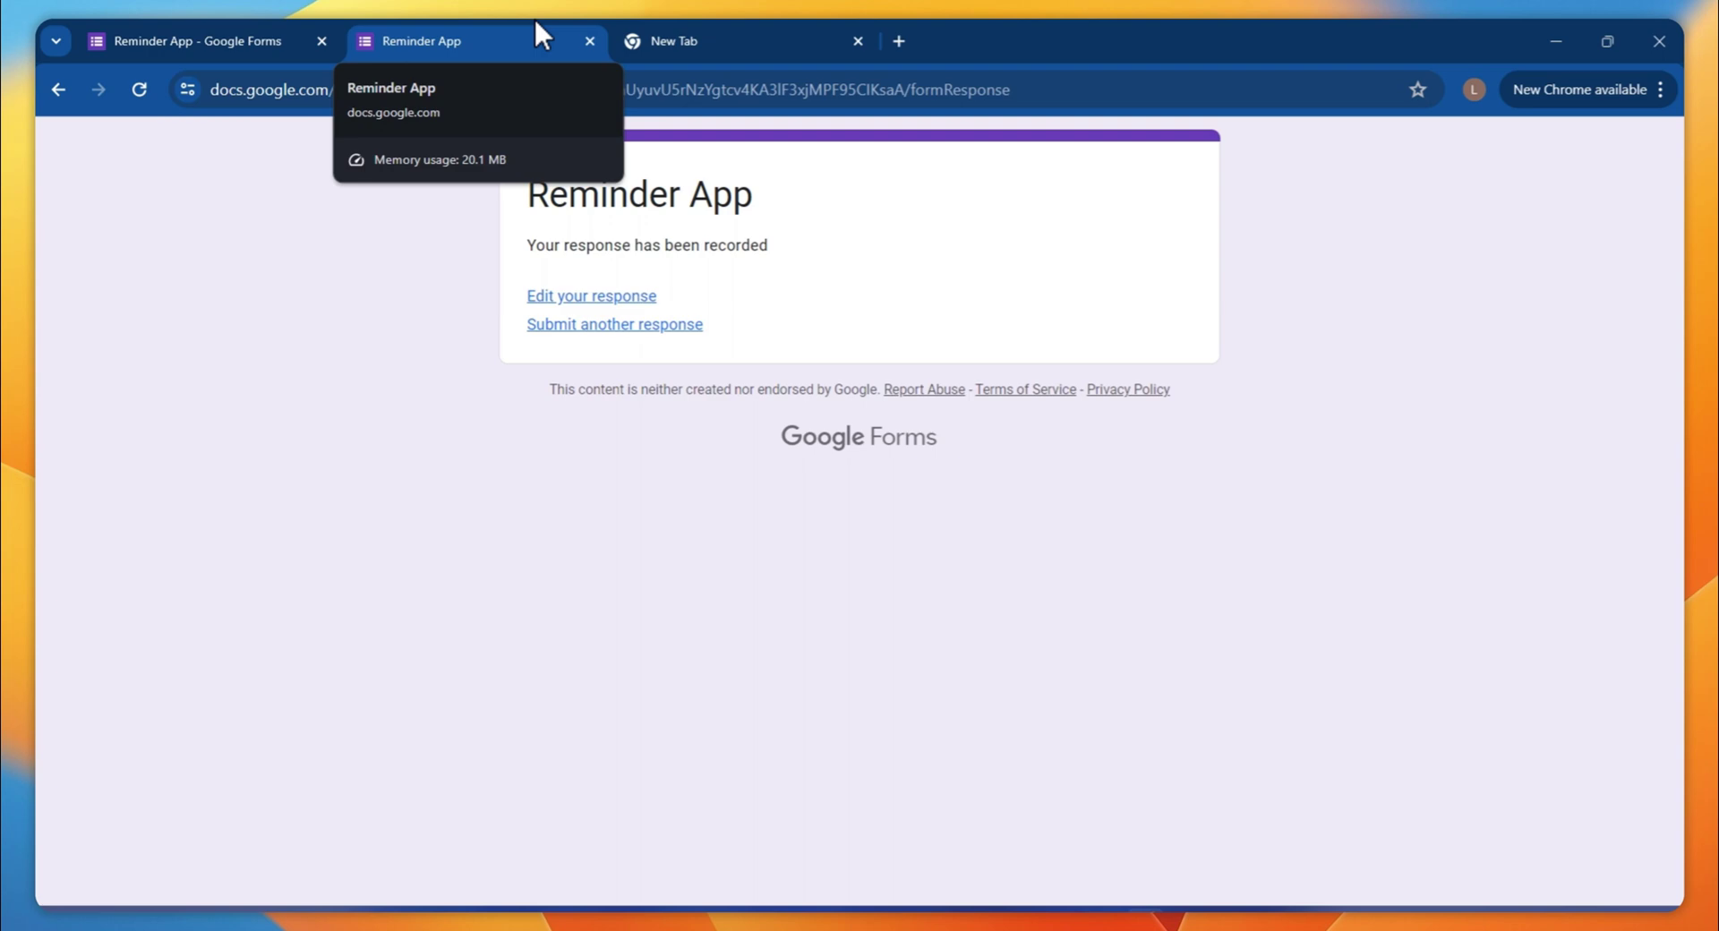
left_click(589, 40)
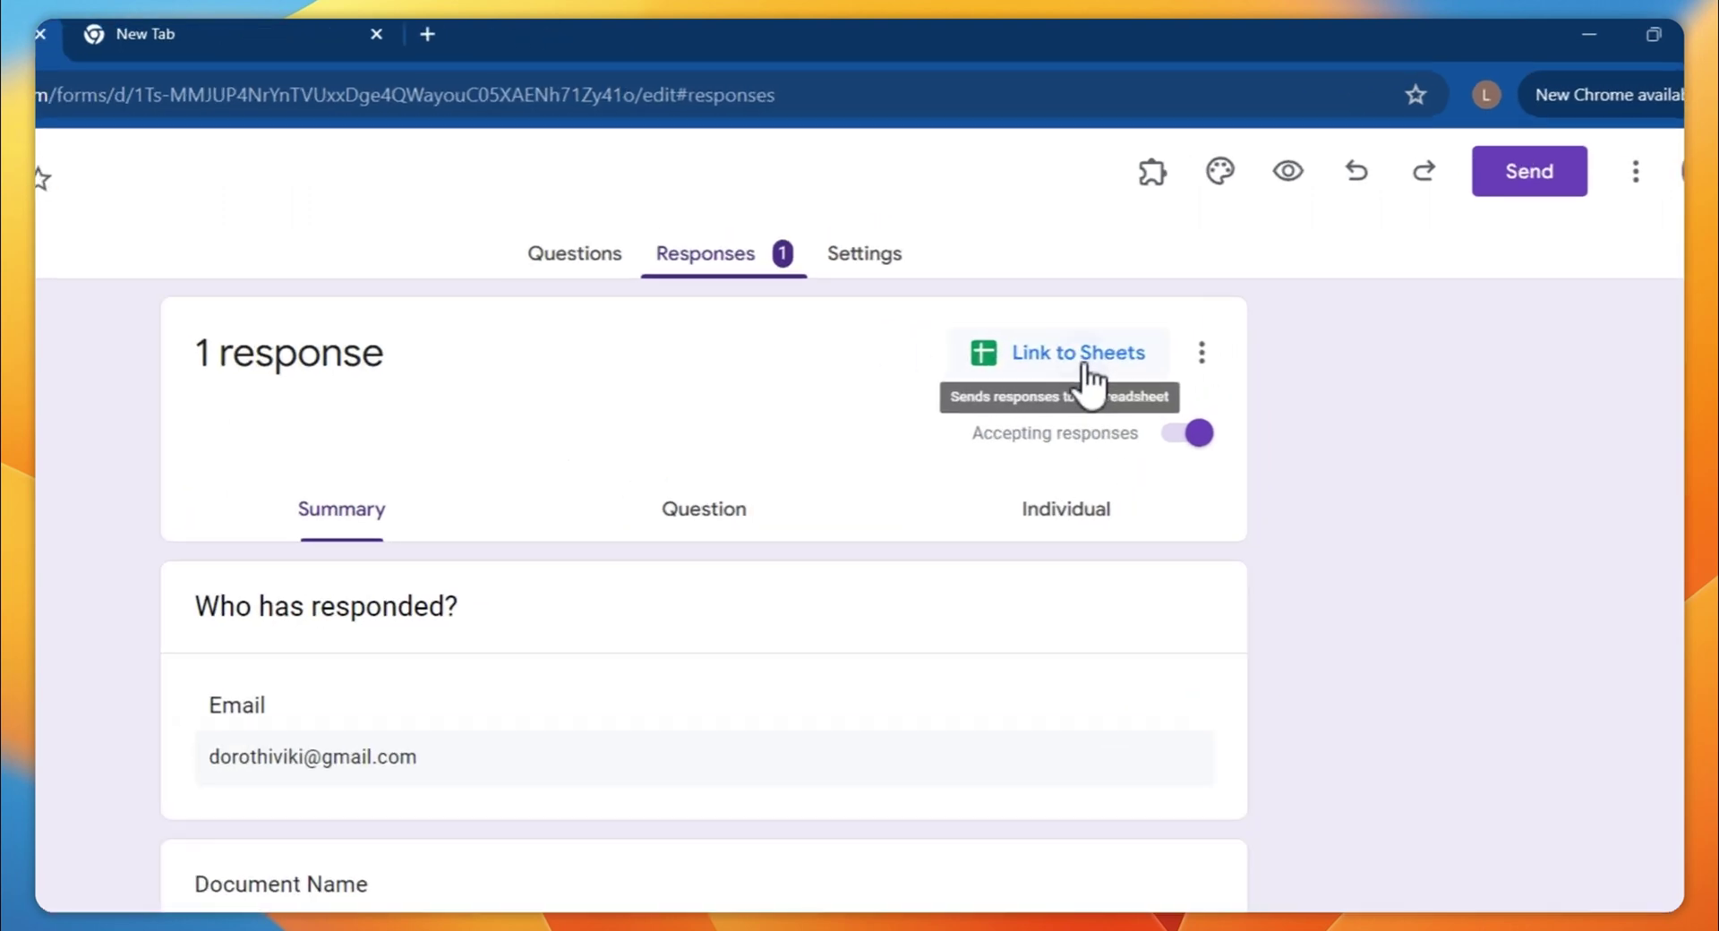
Link the form responses to a newly created 'Reminder App (Responses)' spreadsheet
left_click(1085, 367)
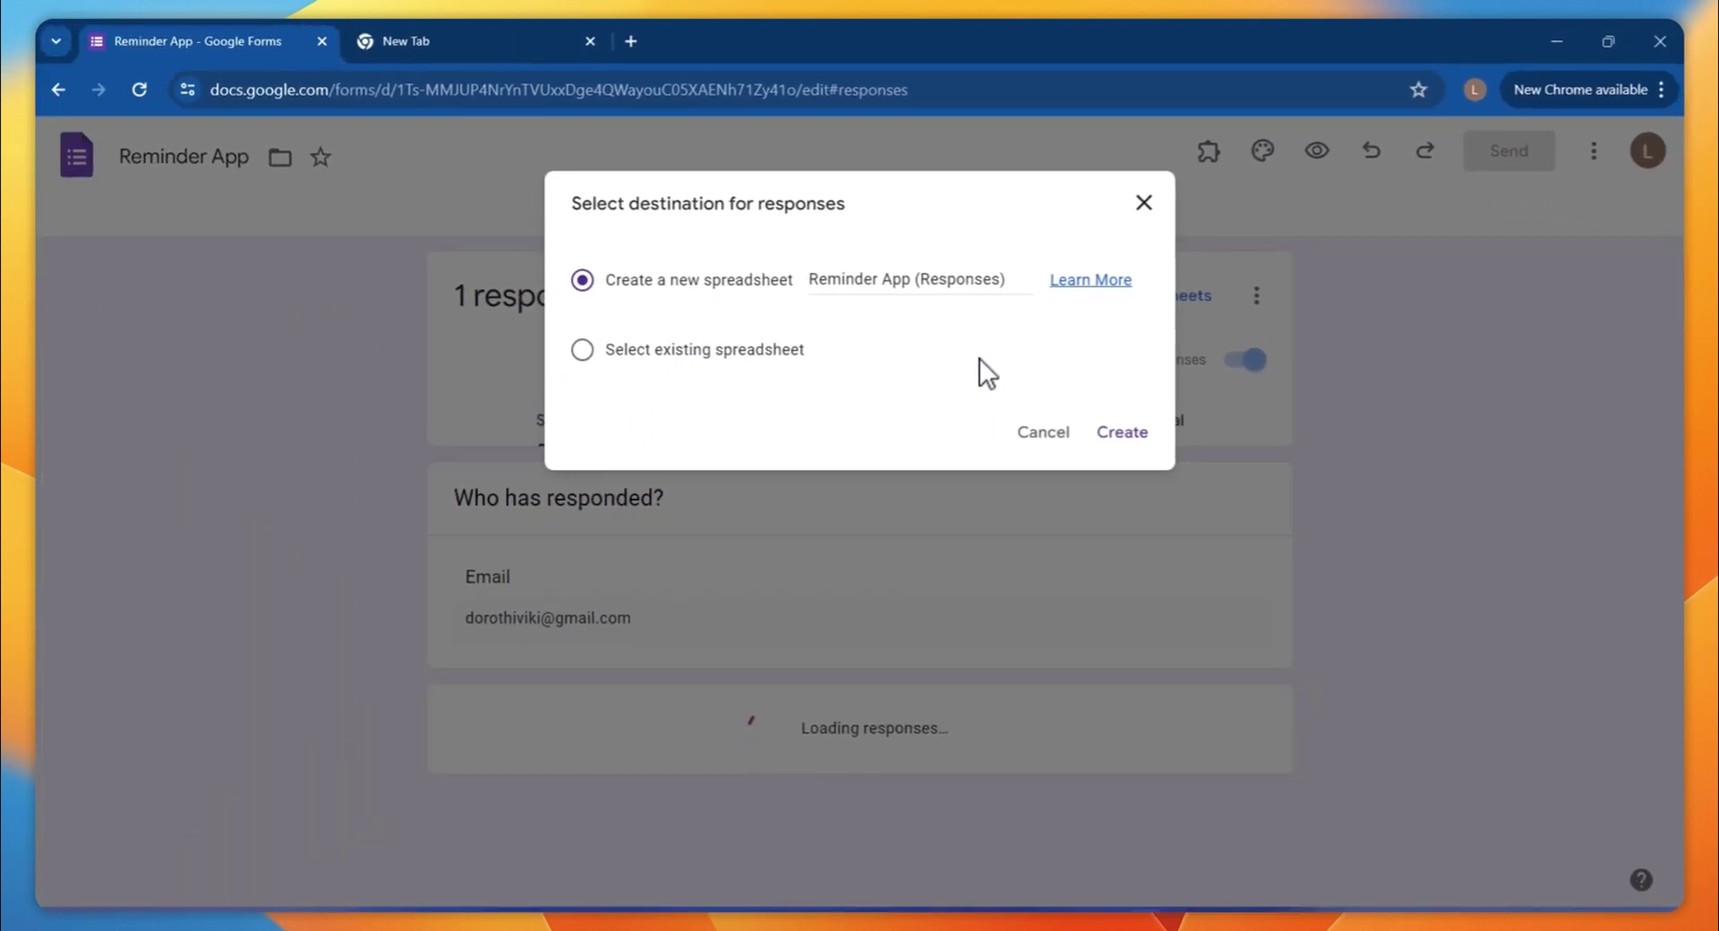
left_click(1142, 439)
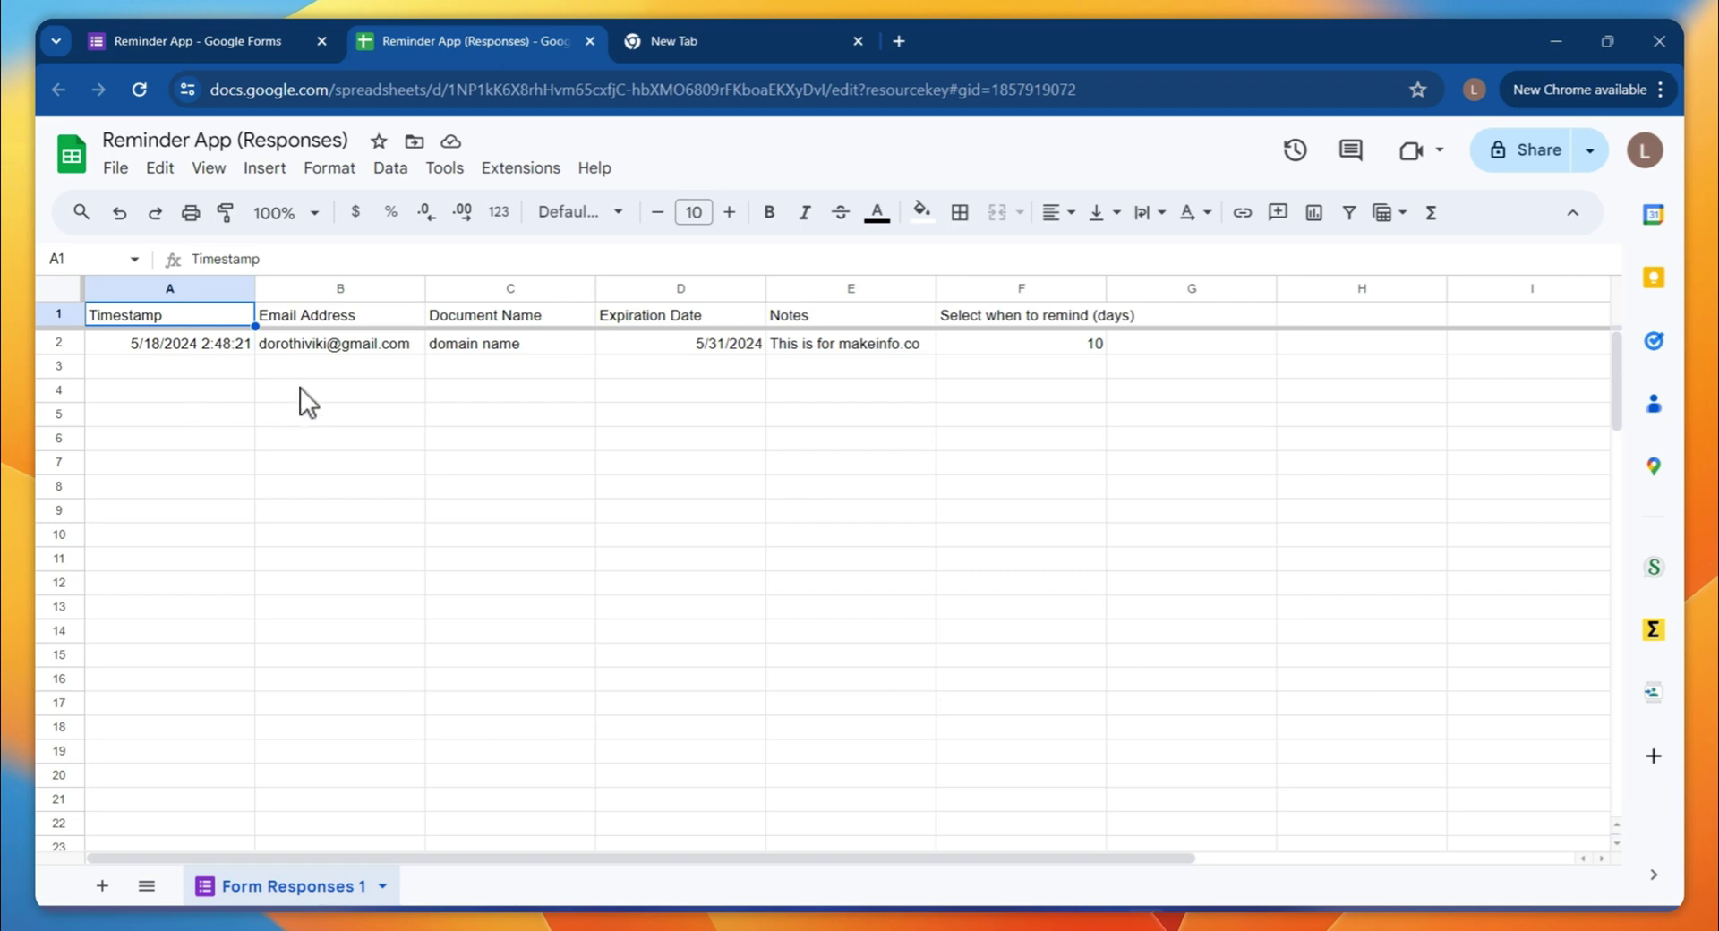
Review the submitted response's values in cells A2 through F2
left_click(188, 345)
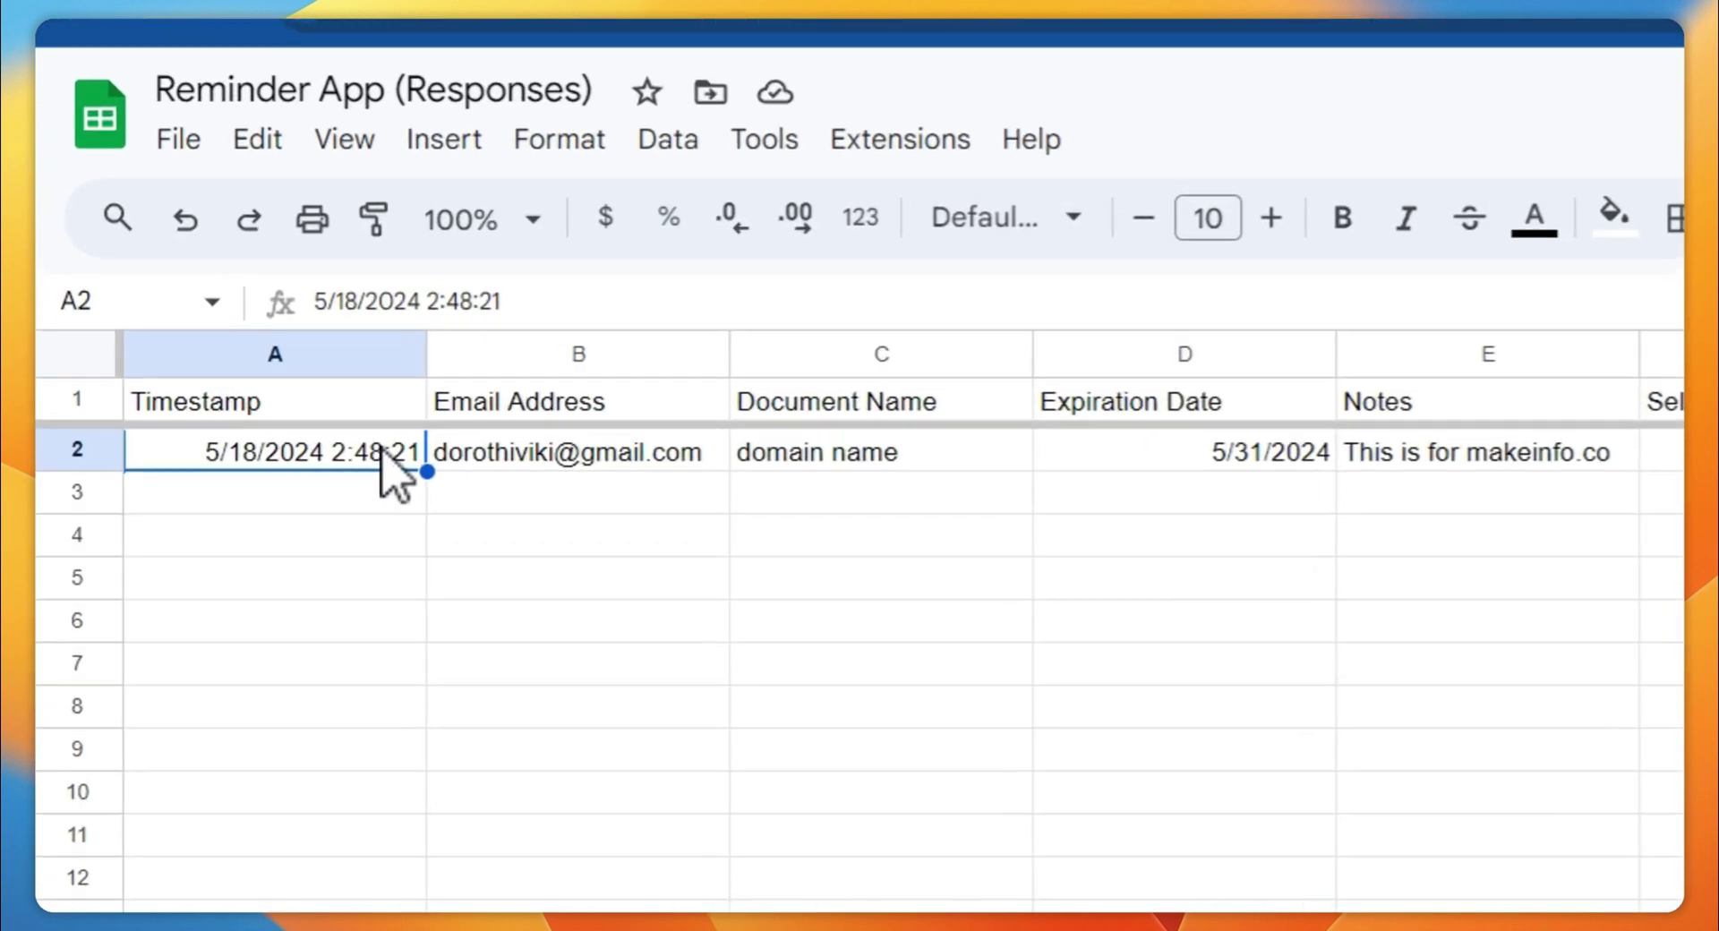
left_click(592, 456)
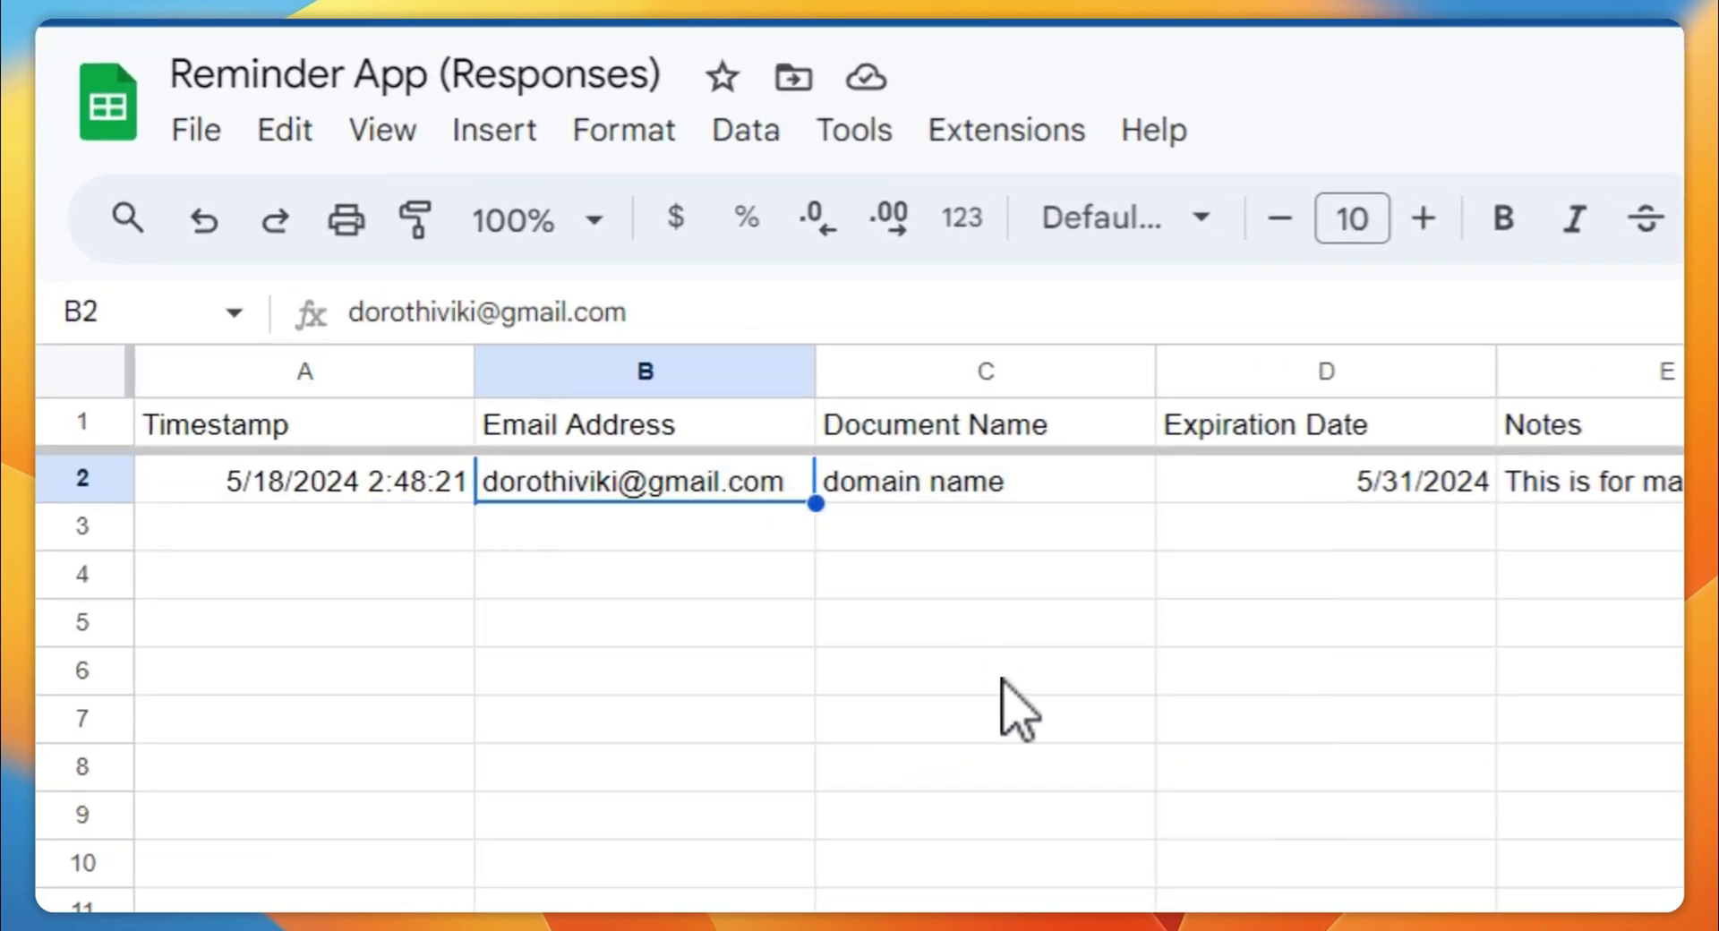
left_click(1075, 488)
left_click(1325, 483)
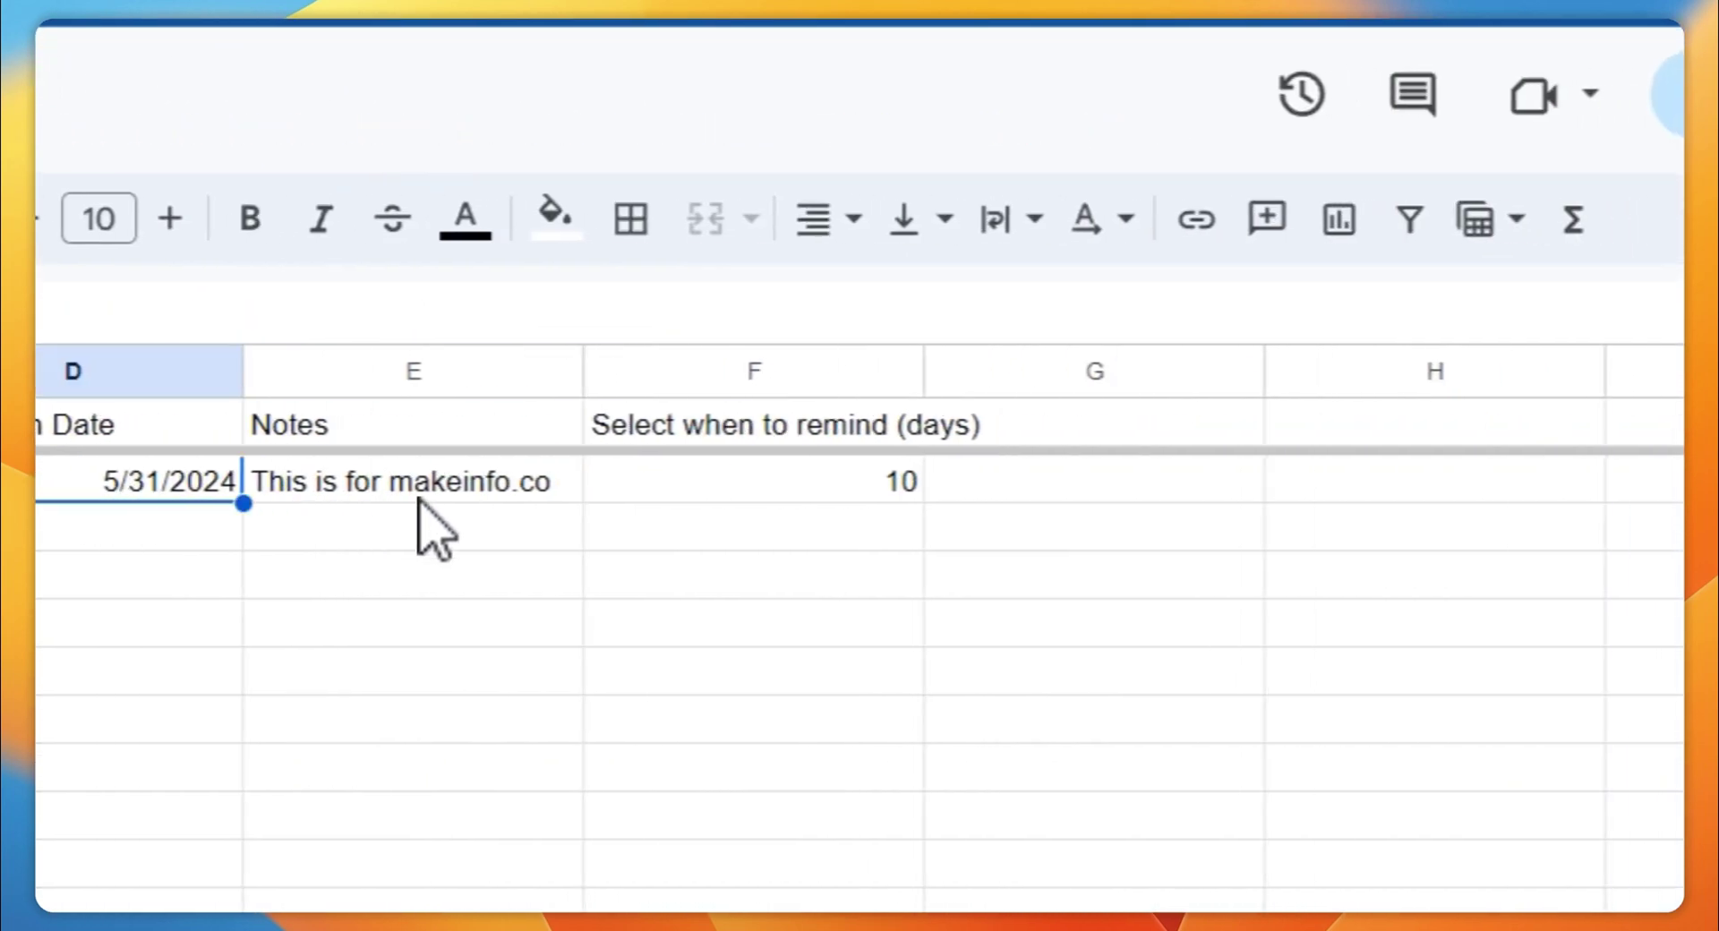
left_click(465, 498)
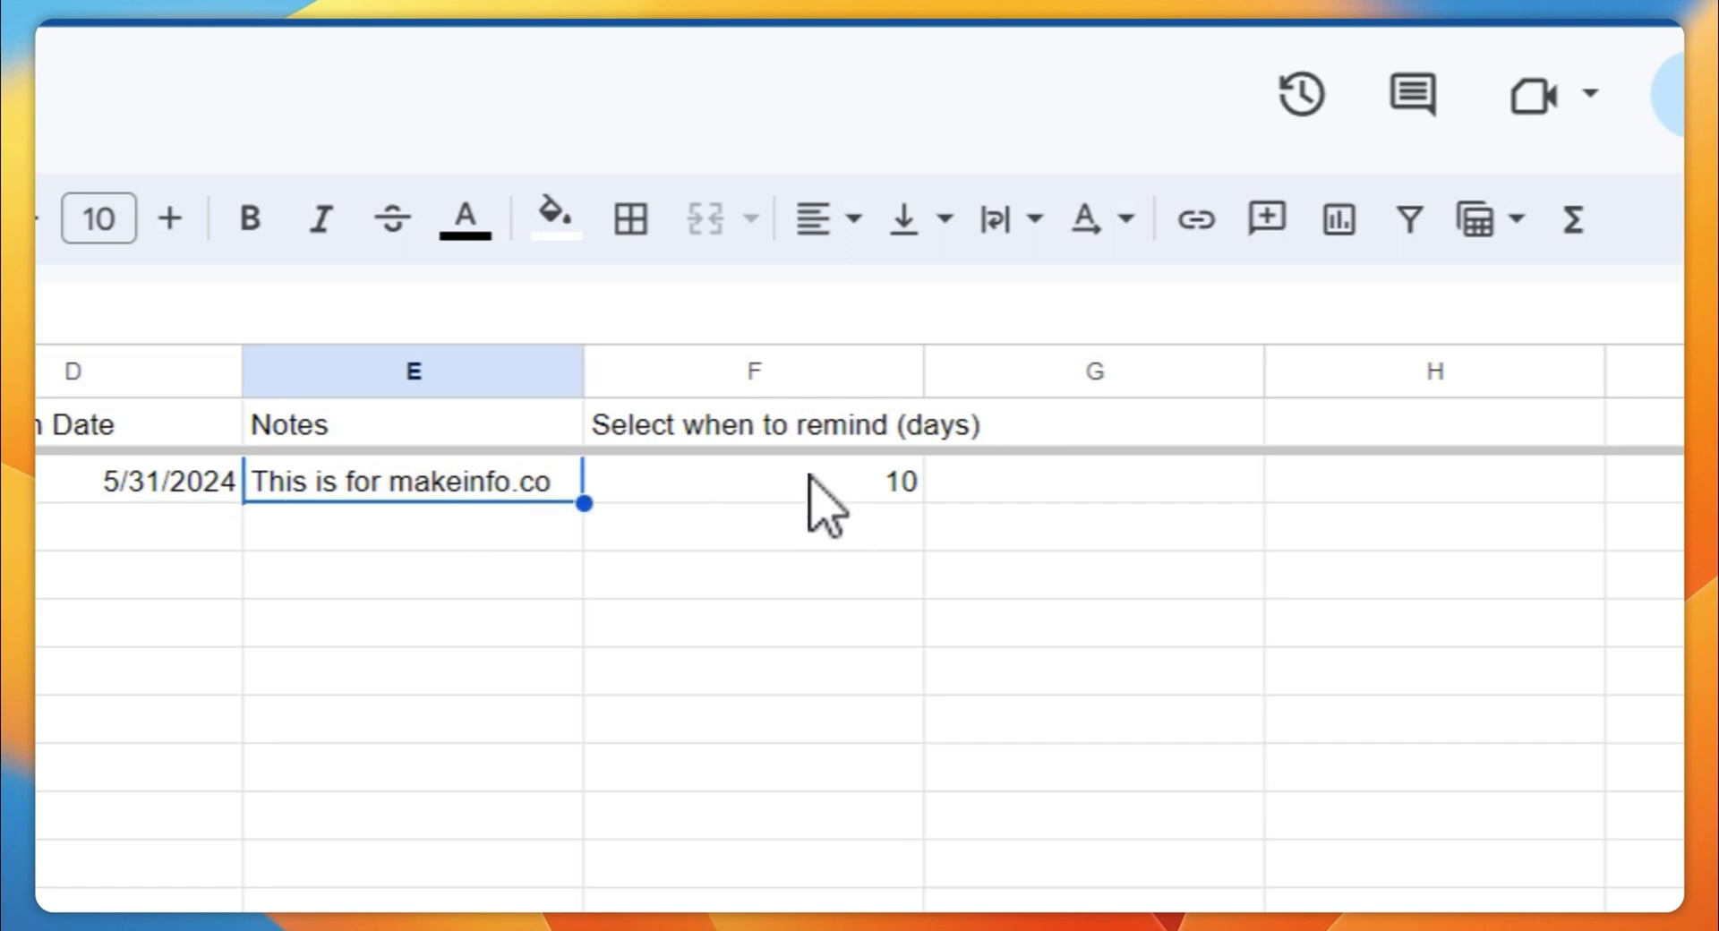
left_click(759, 497)
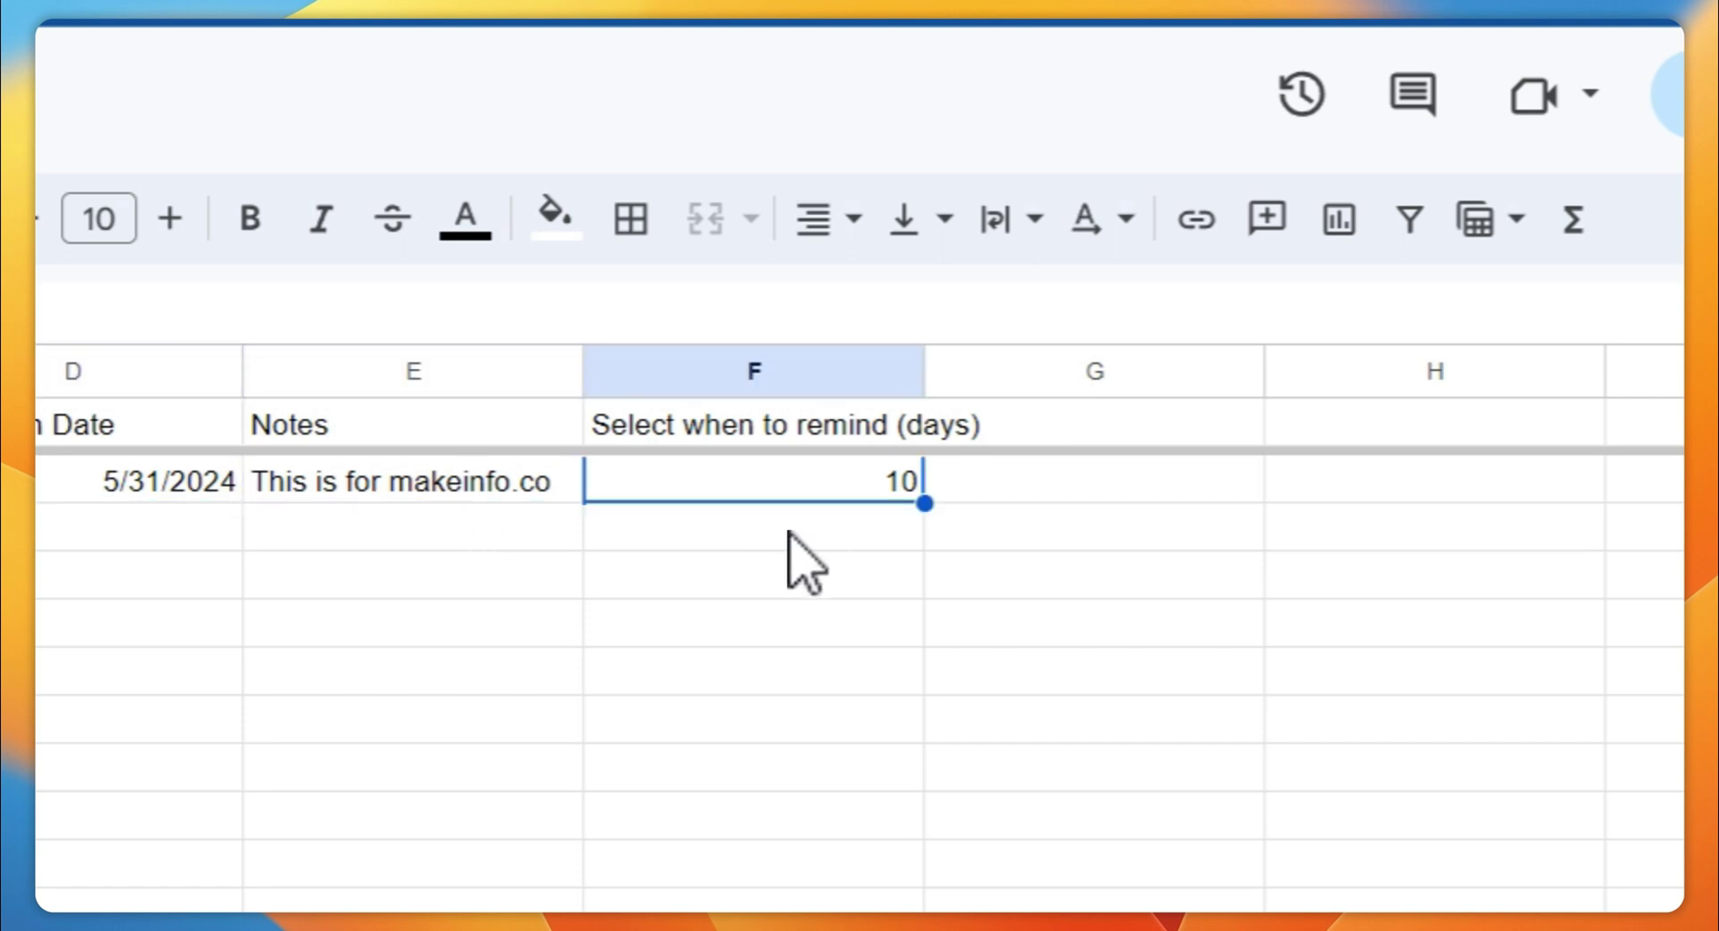
Widen column F to fit its header and open the Extensions menu
left_click_drag(924, 371, 987, 371)
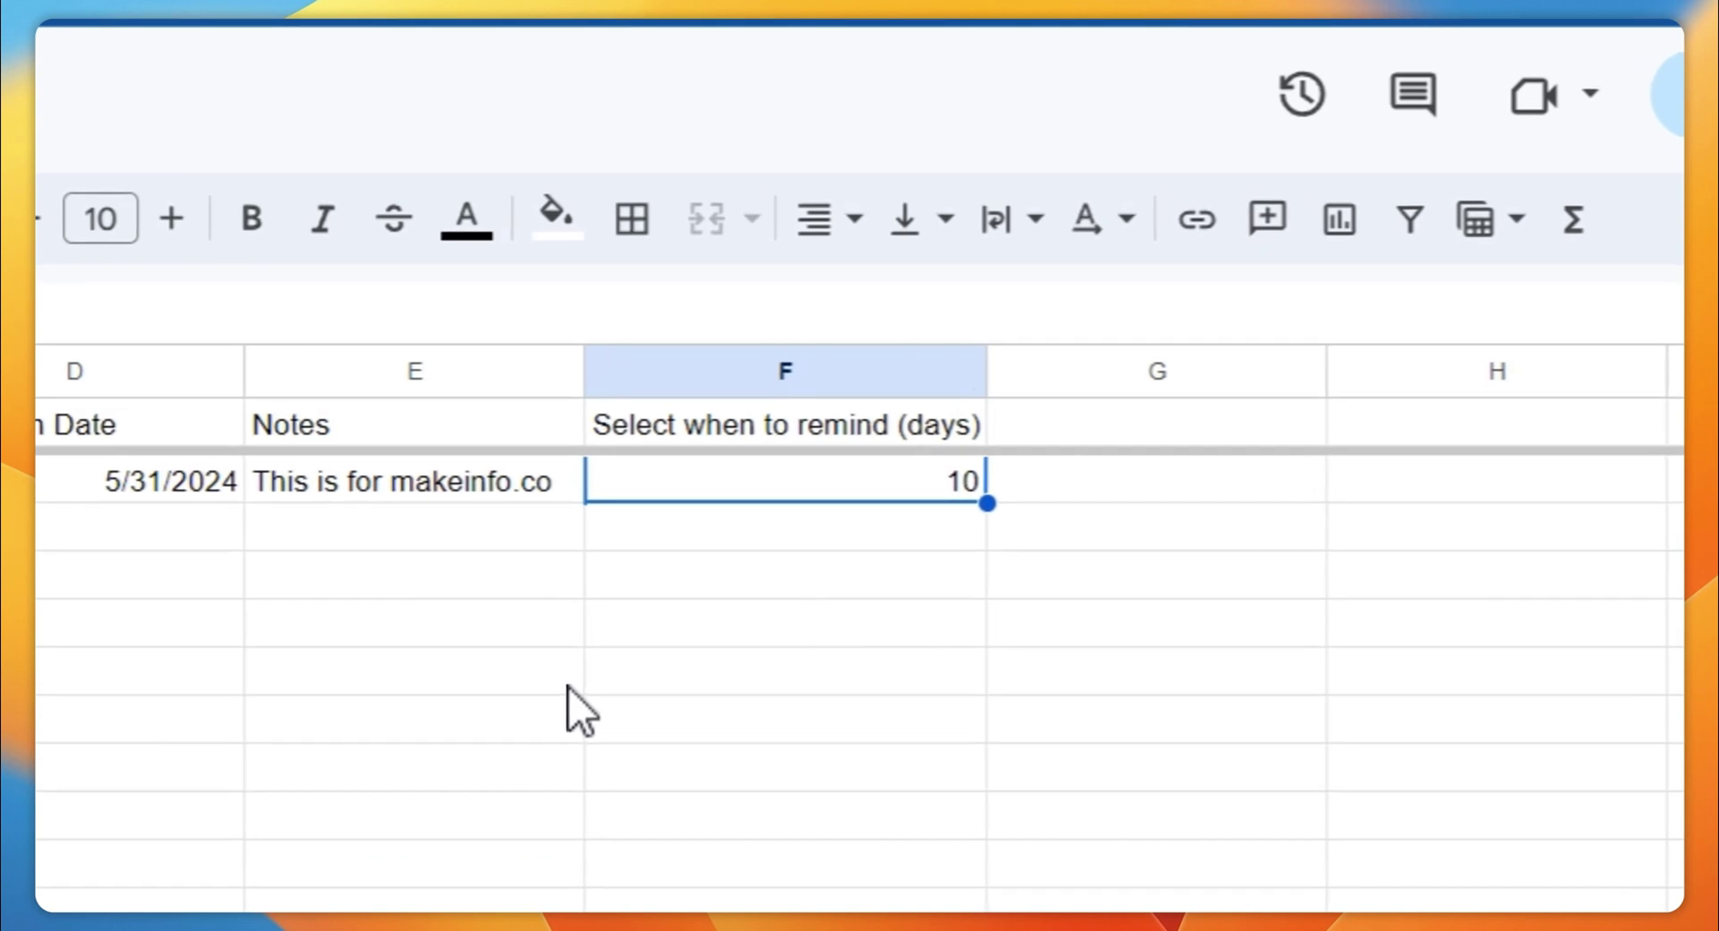
left_click(570, 690)
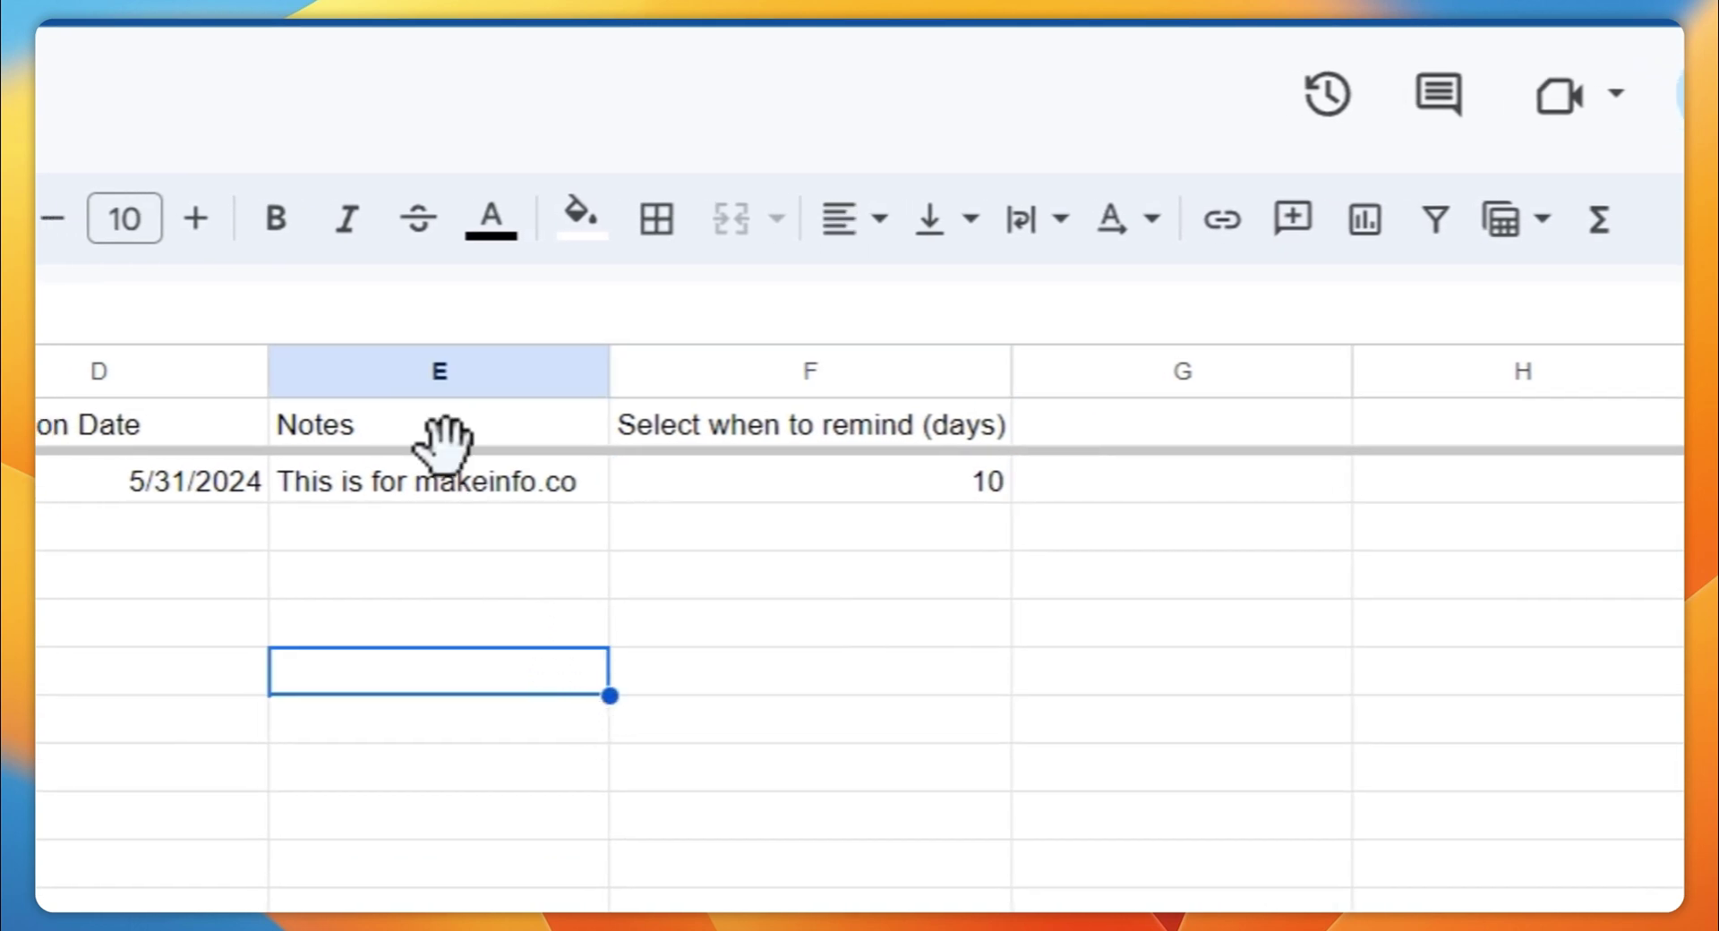
left_click(161, 167)
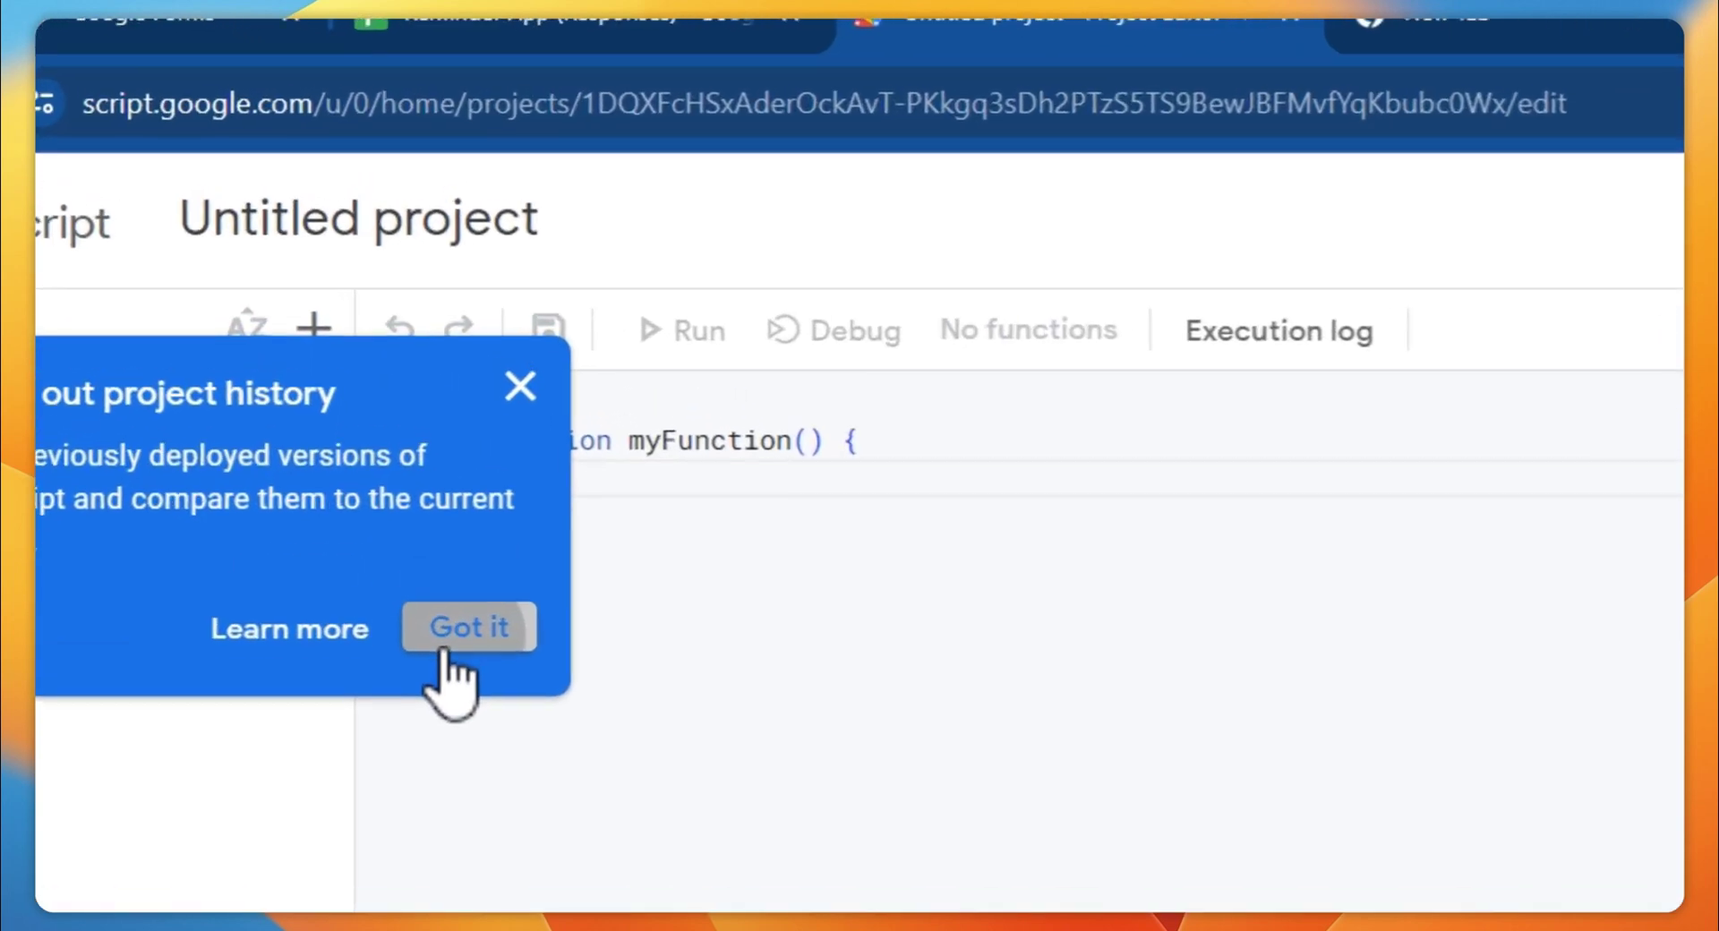
Dismiss the project notice in the new Untitled Apps Script project
left_click(443, 654)
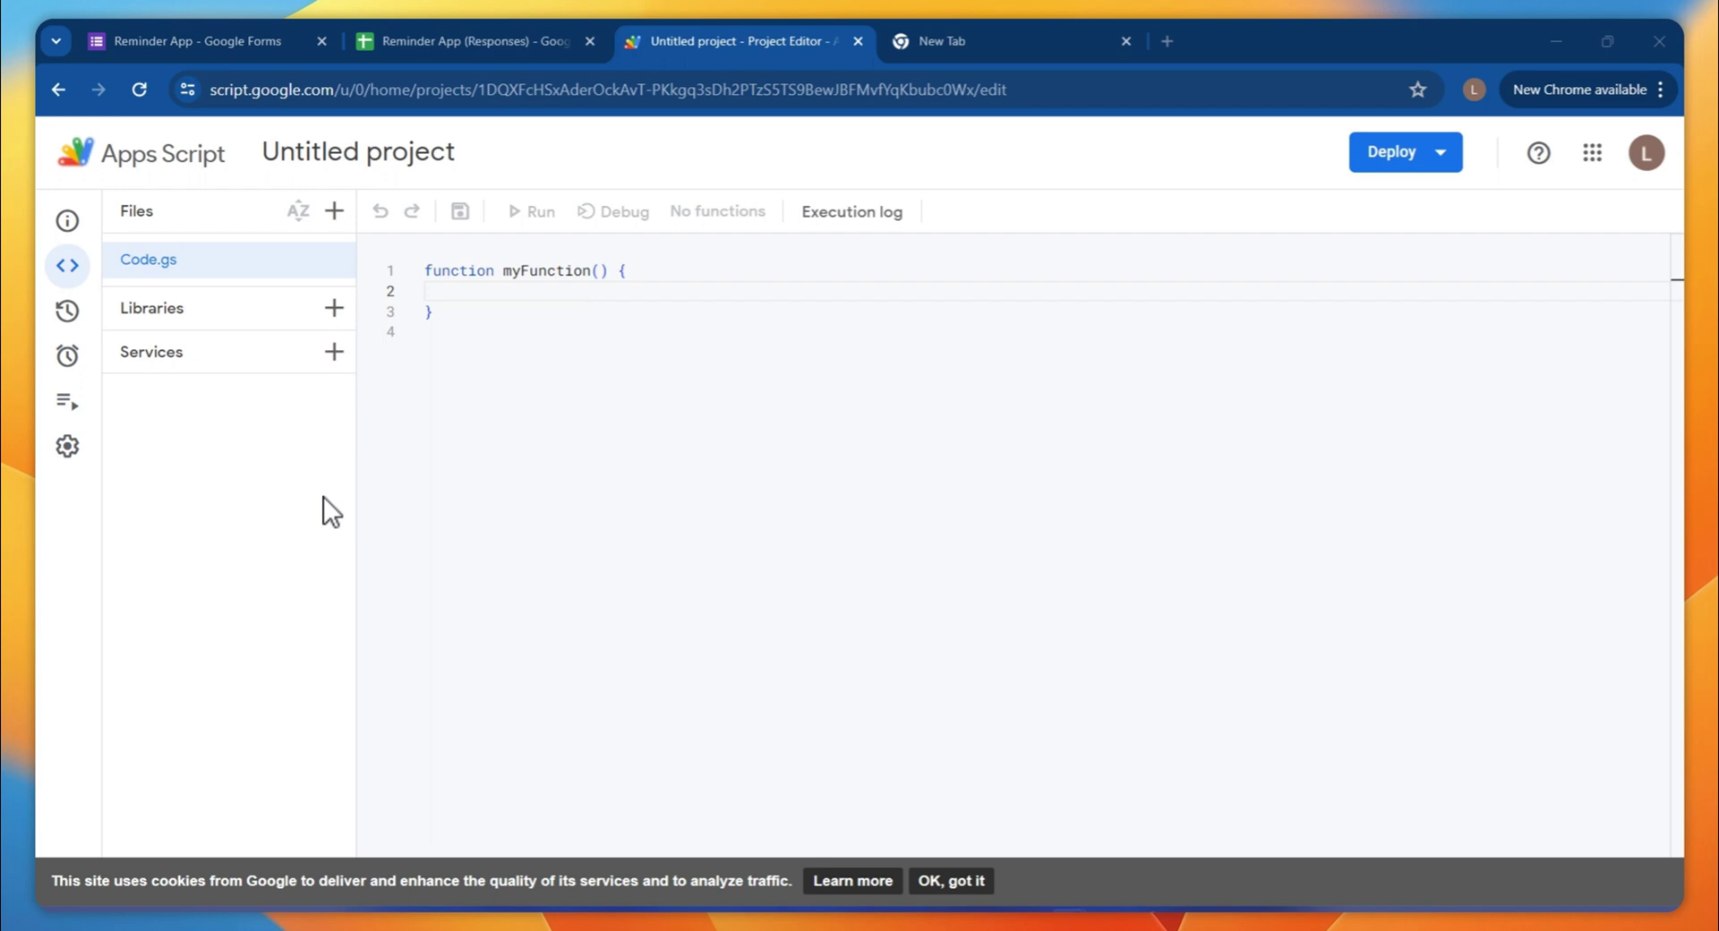
Replace Code.gs's empty myFunction stub with the pasted reminder script
left_click_drag(424, 331, 426, 269)
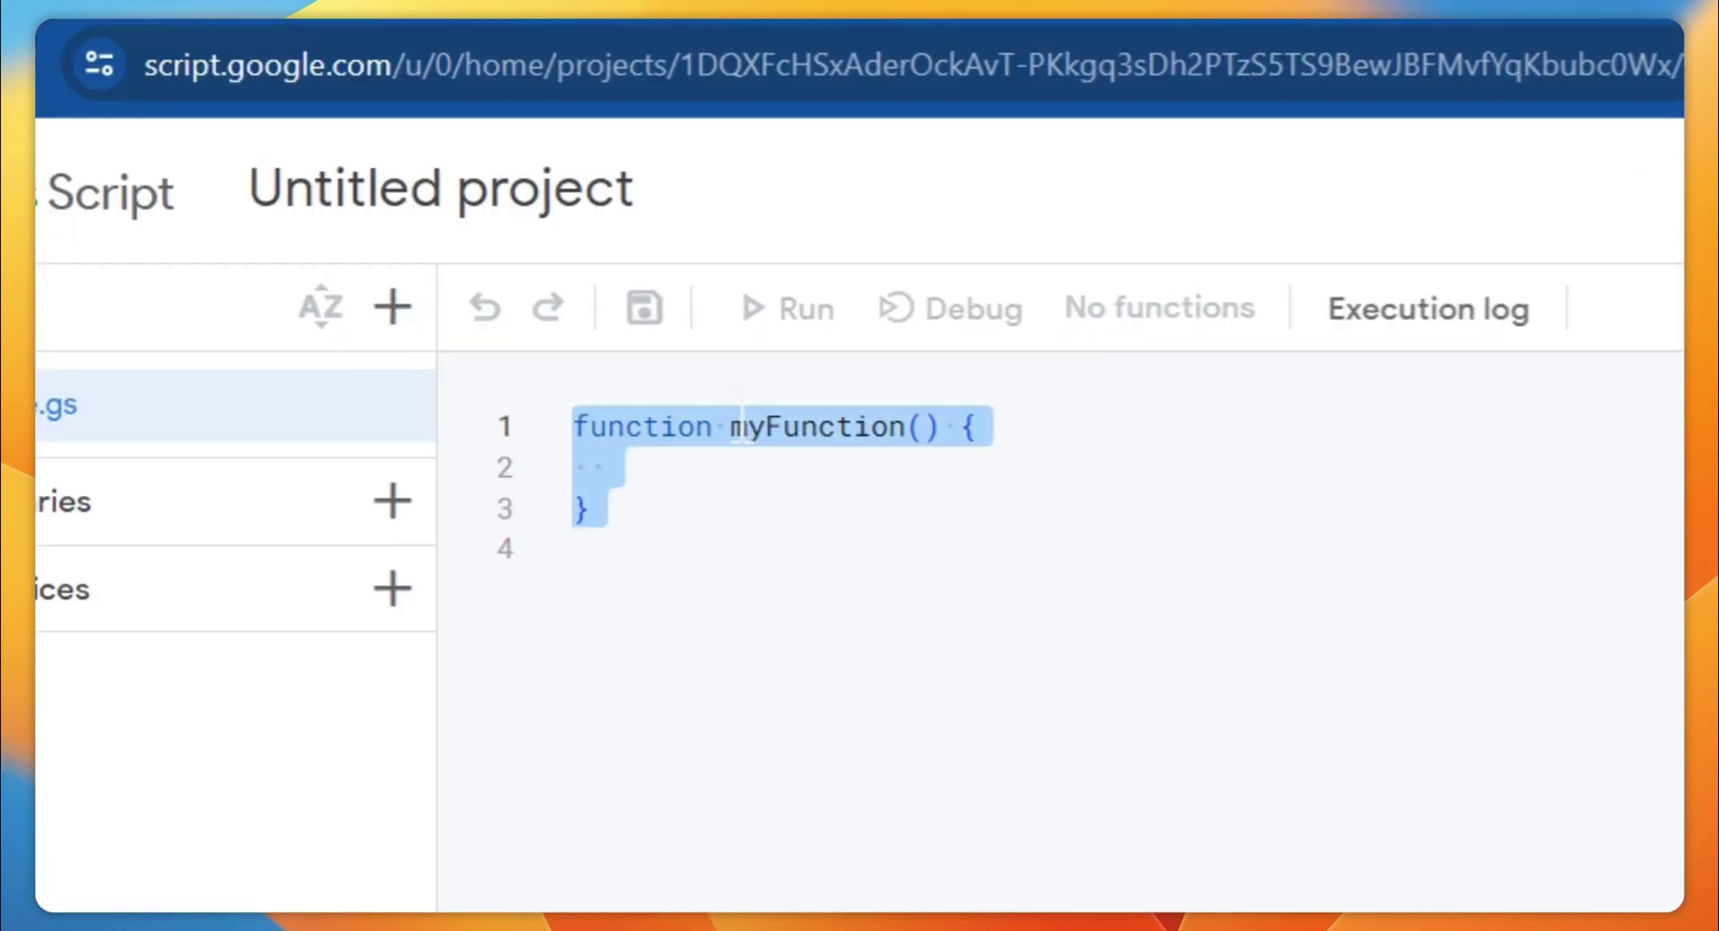
key("BackSpace")
key("ctrl+v")
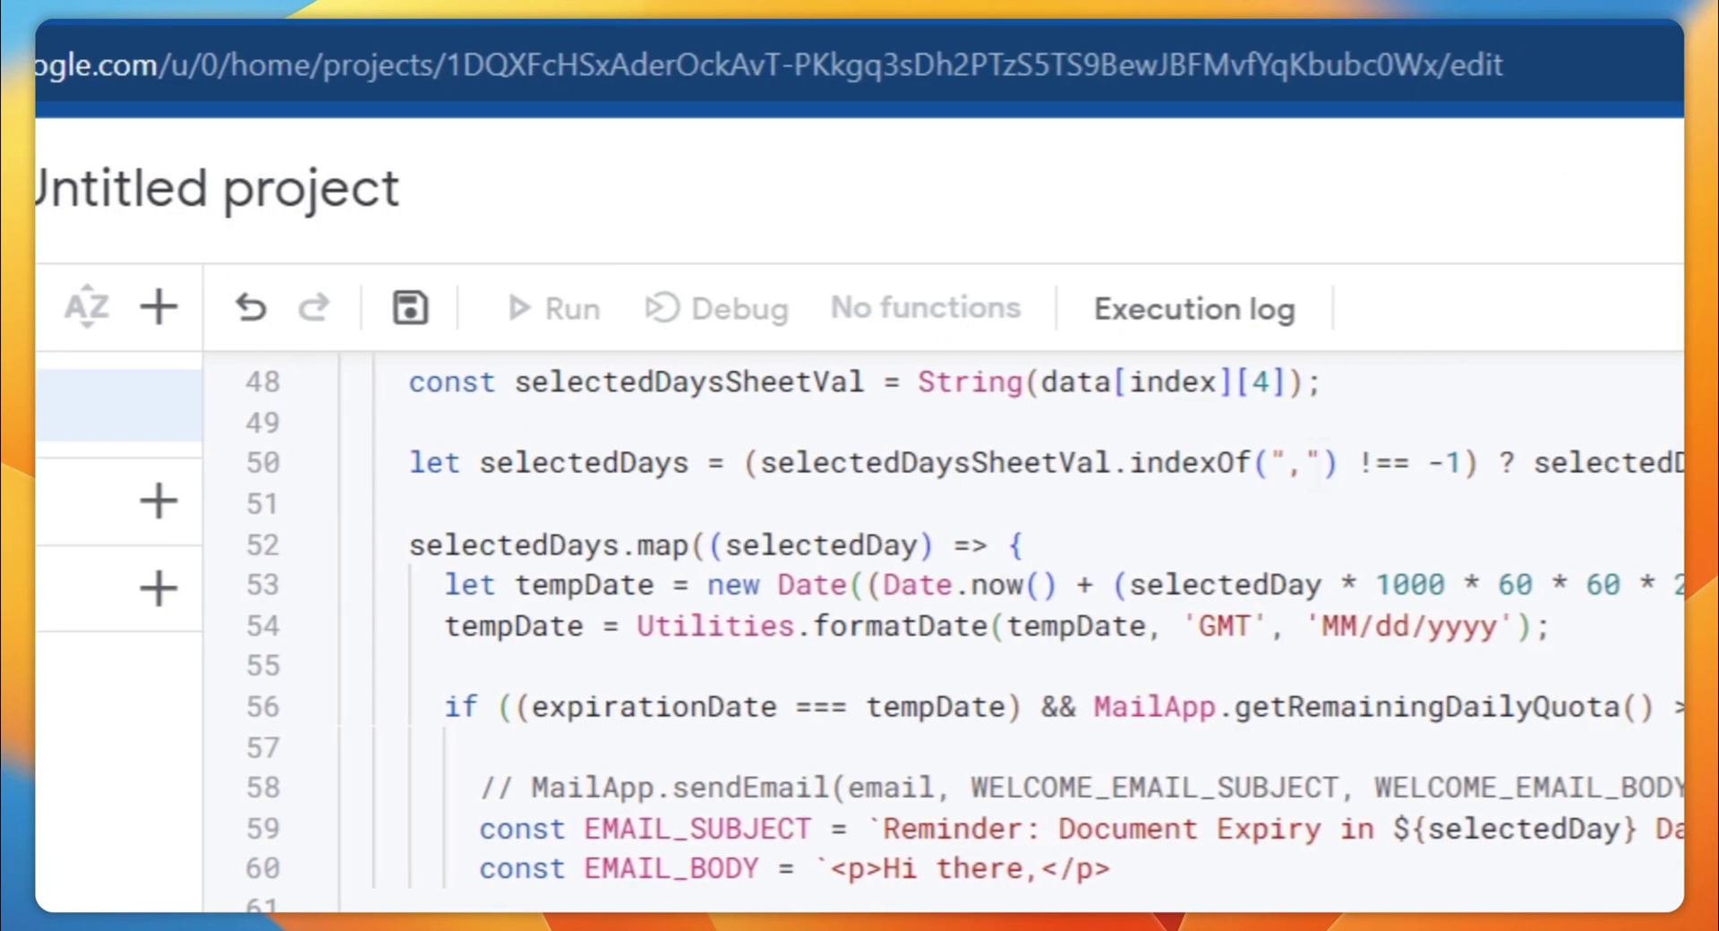
scroll(1381, 729, "up", 10)
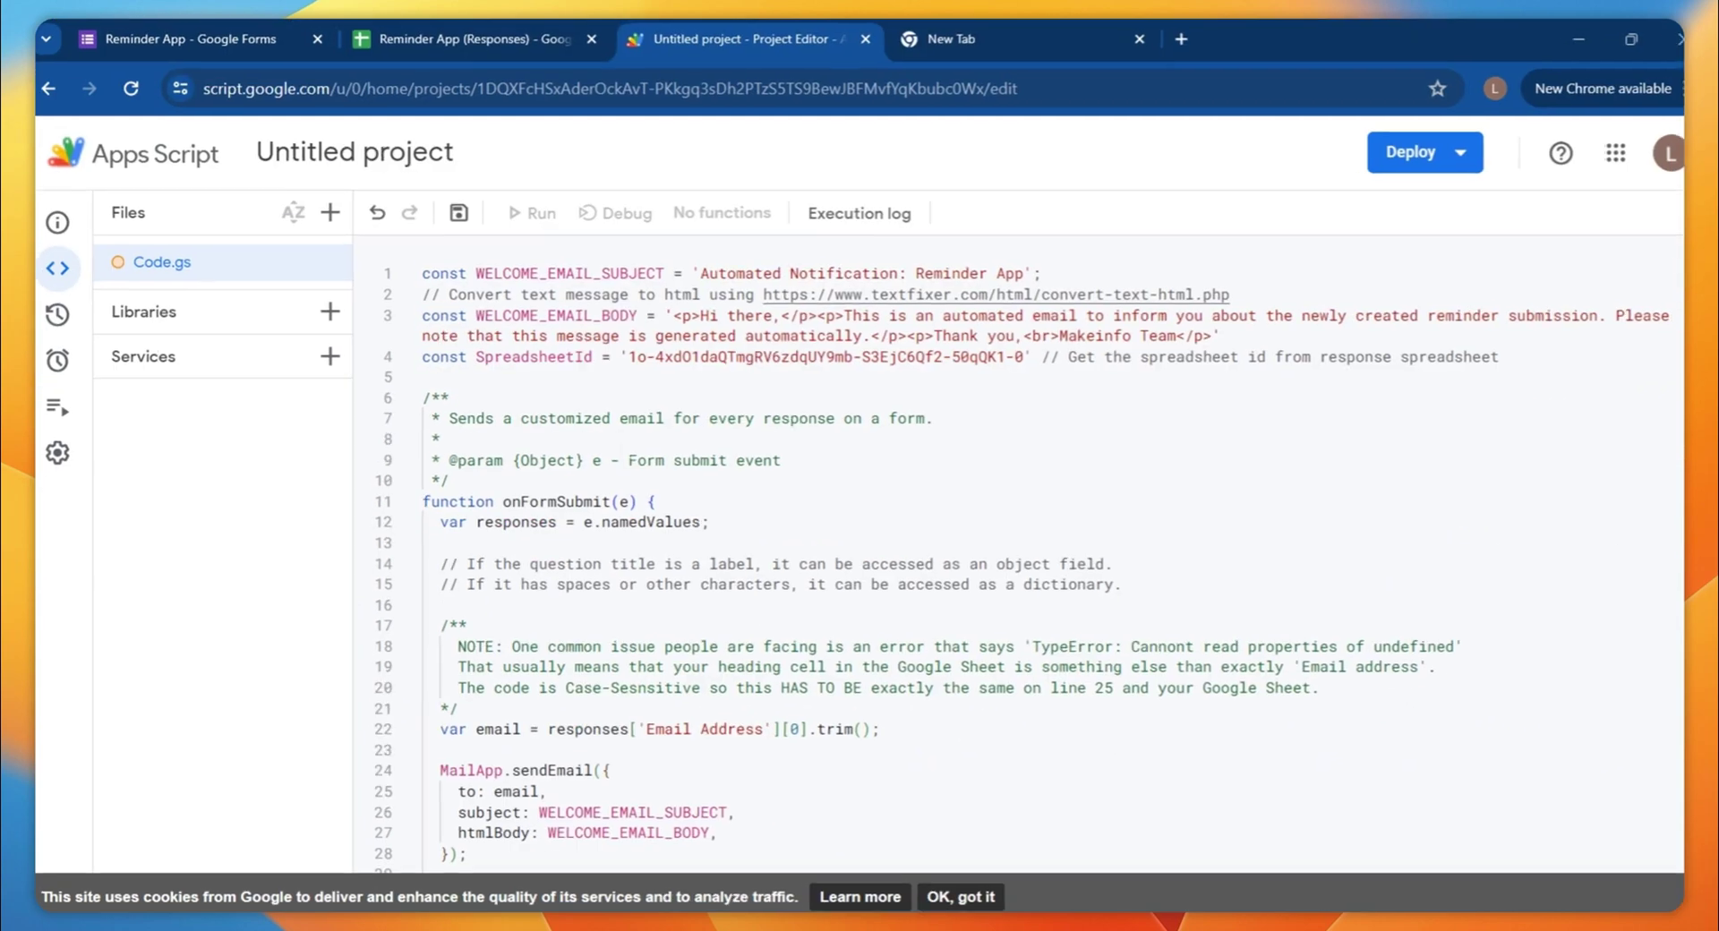
scroll(1107, 694, "down", 12)
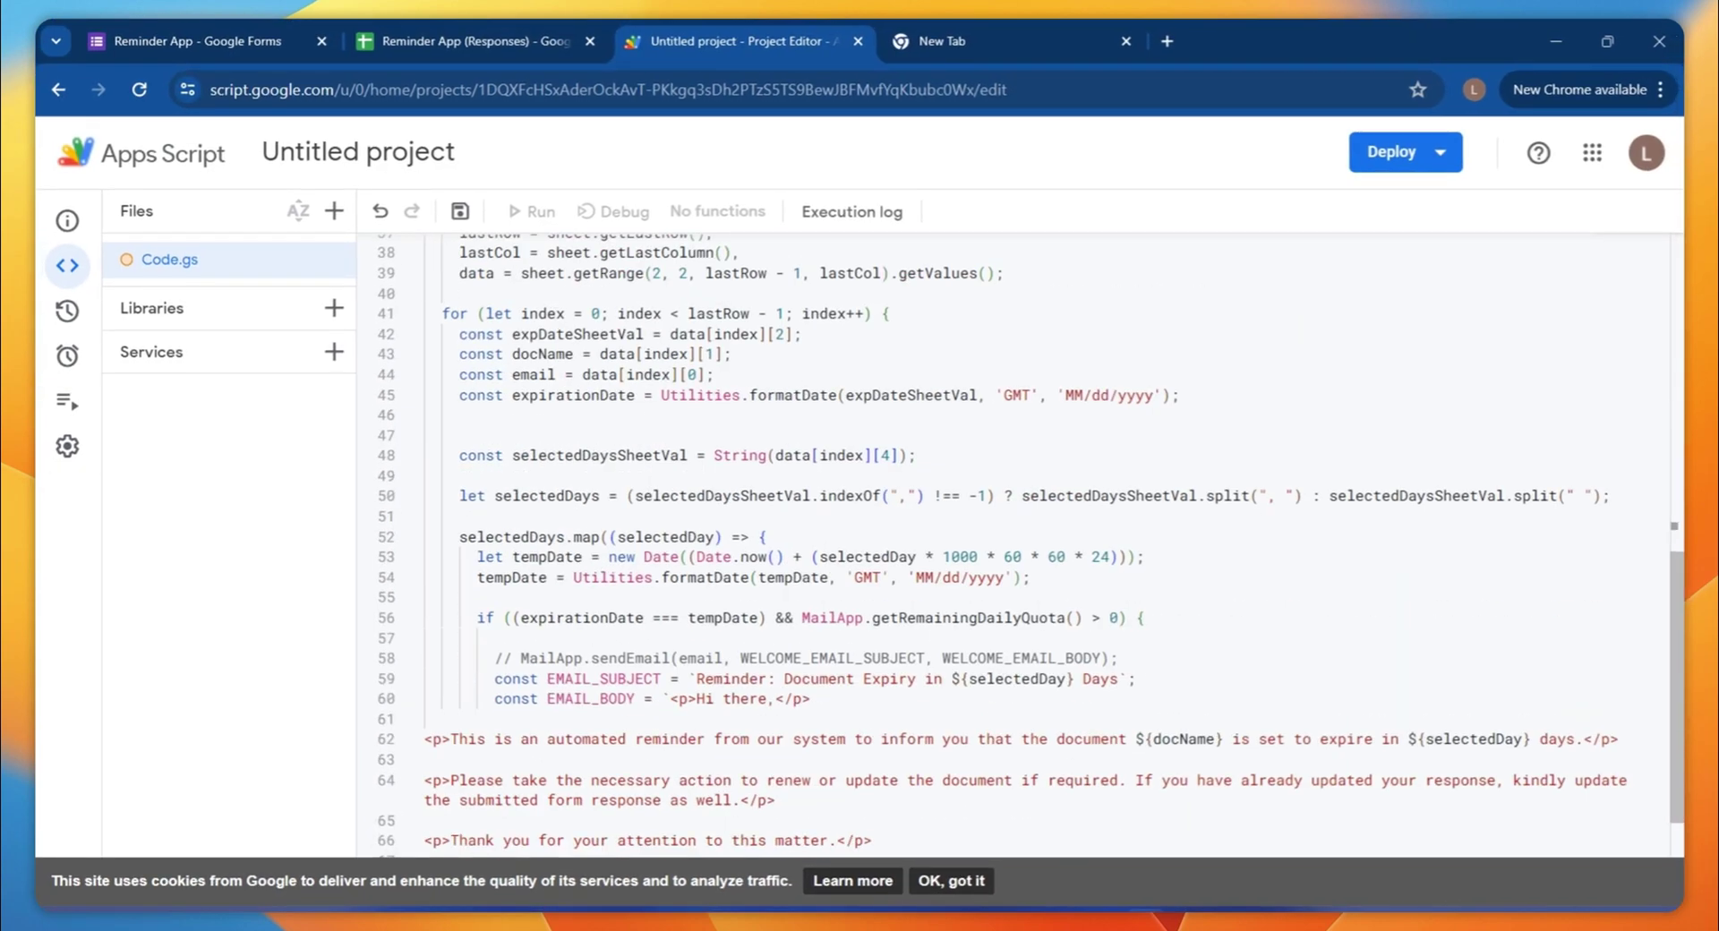
scroll(1012, 547, "up", 20)
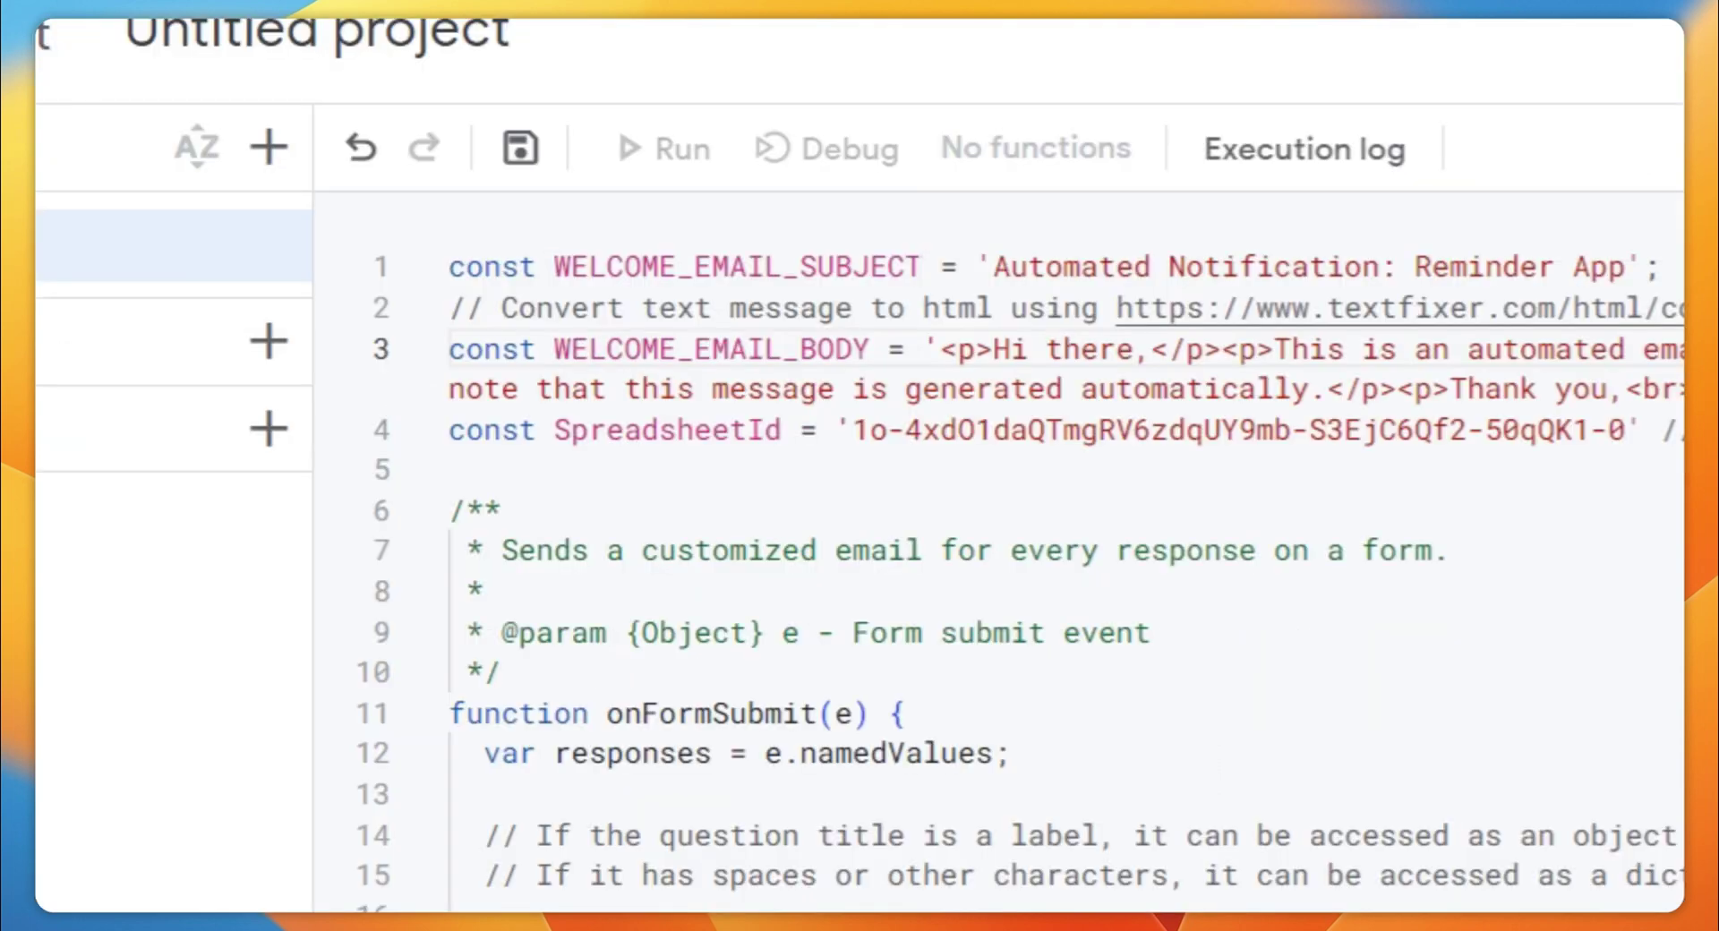
left_click_drag(449, 269, 679, 269)
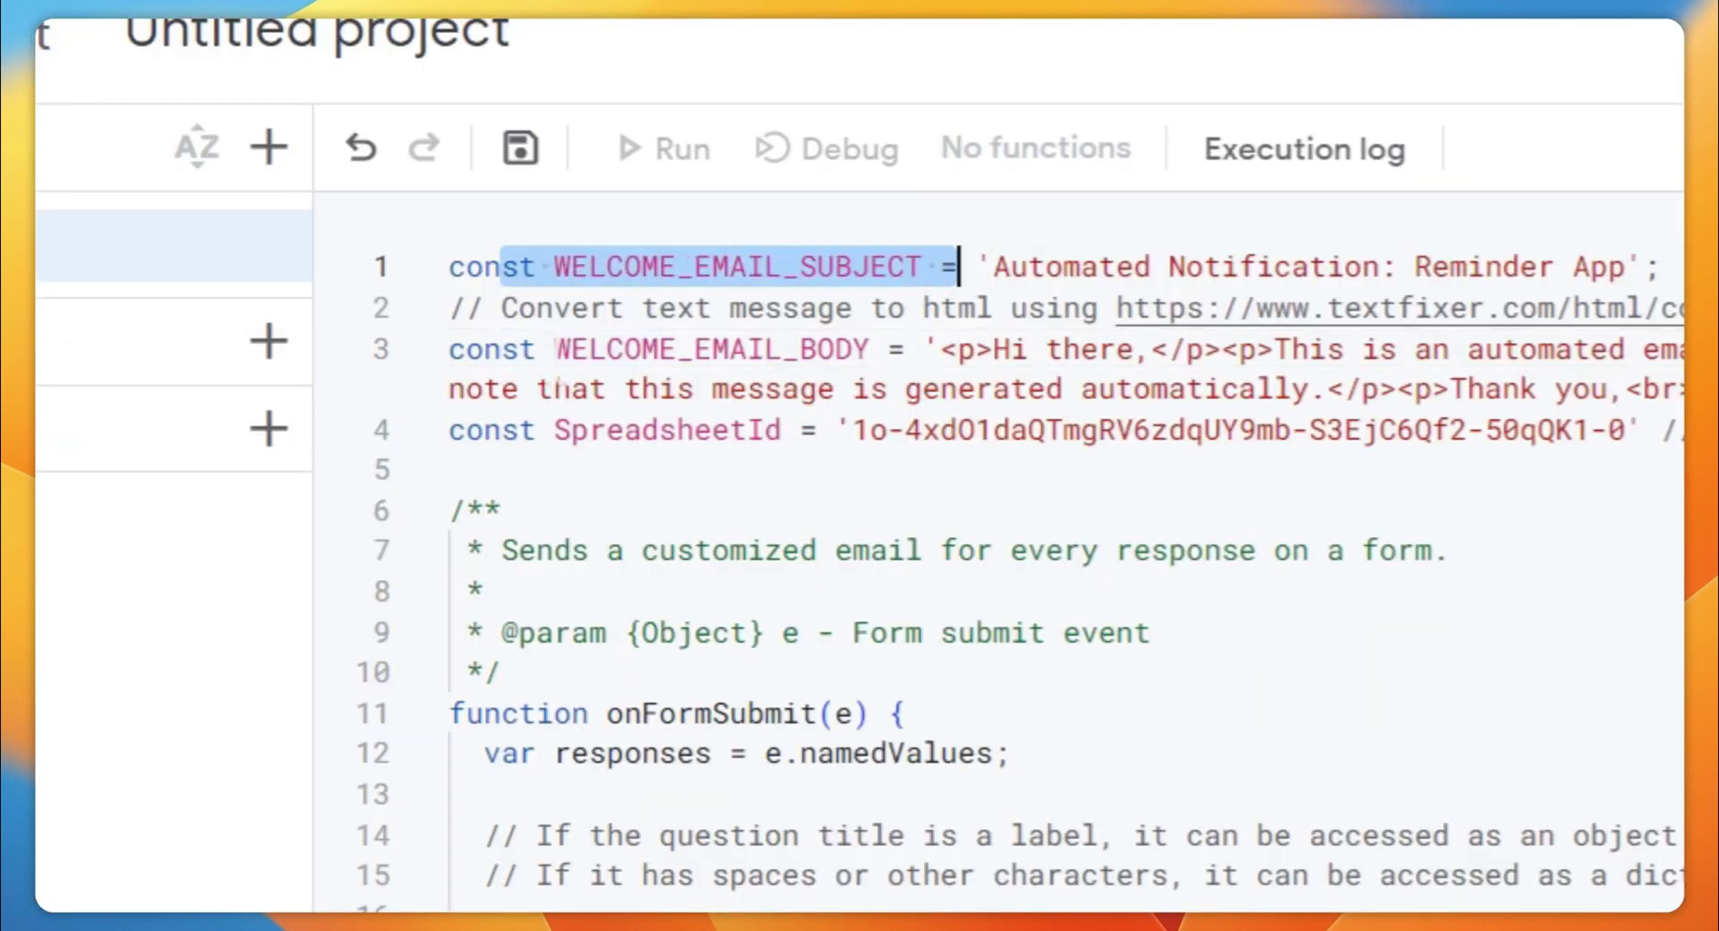
left_click(556, 349)
left_click_drag(556, 349, 1094, 429)
left_click(1115, 390)
left_click_drag(1683, 392, 940, 349)
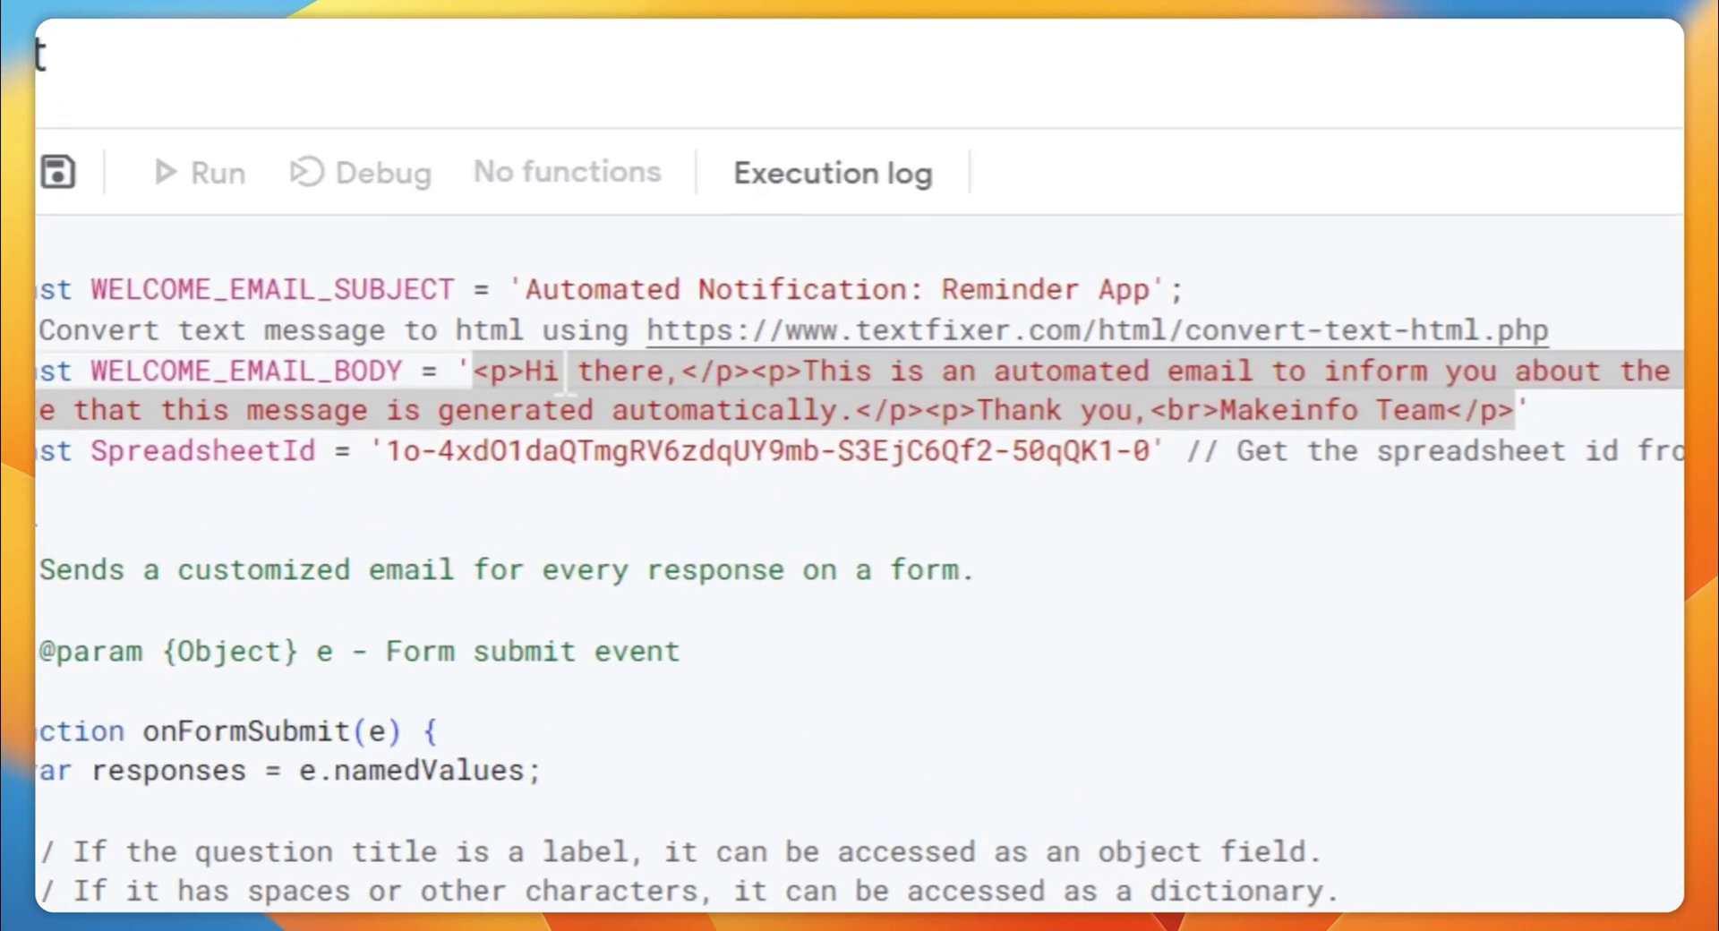
left_click(769, 291)
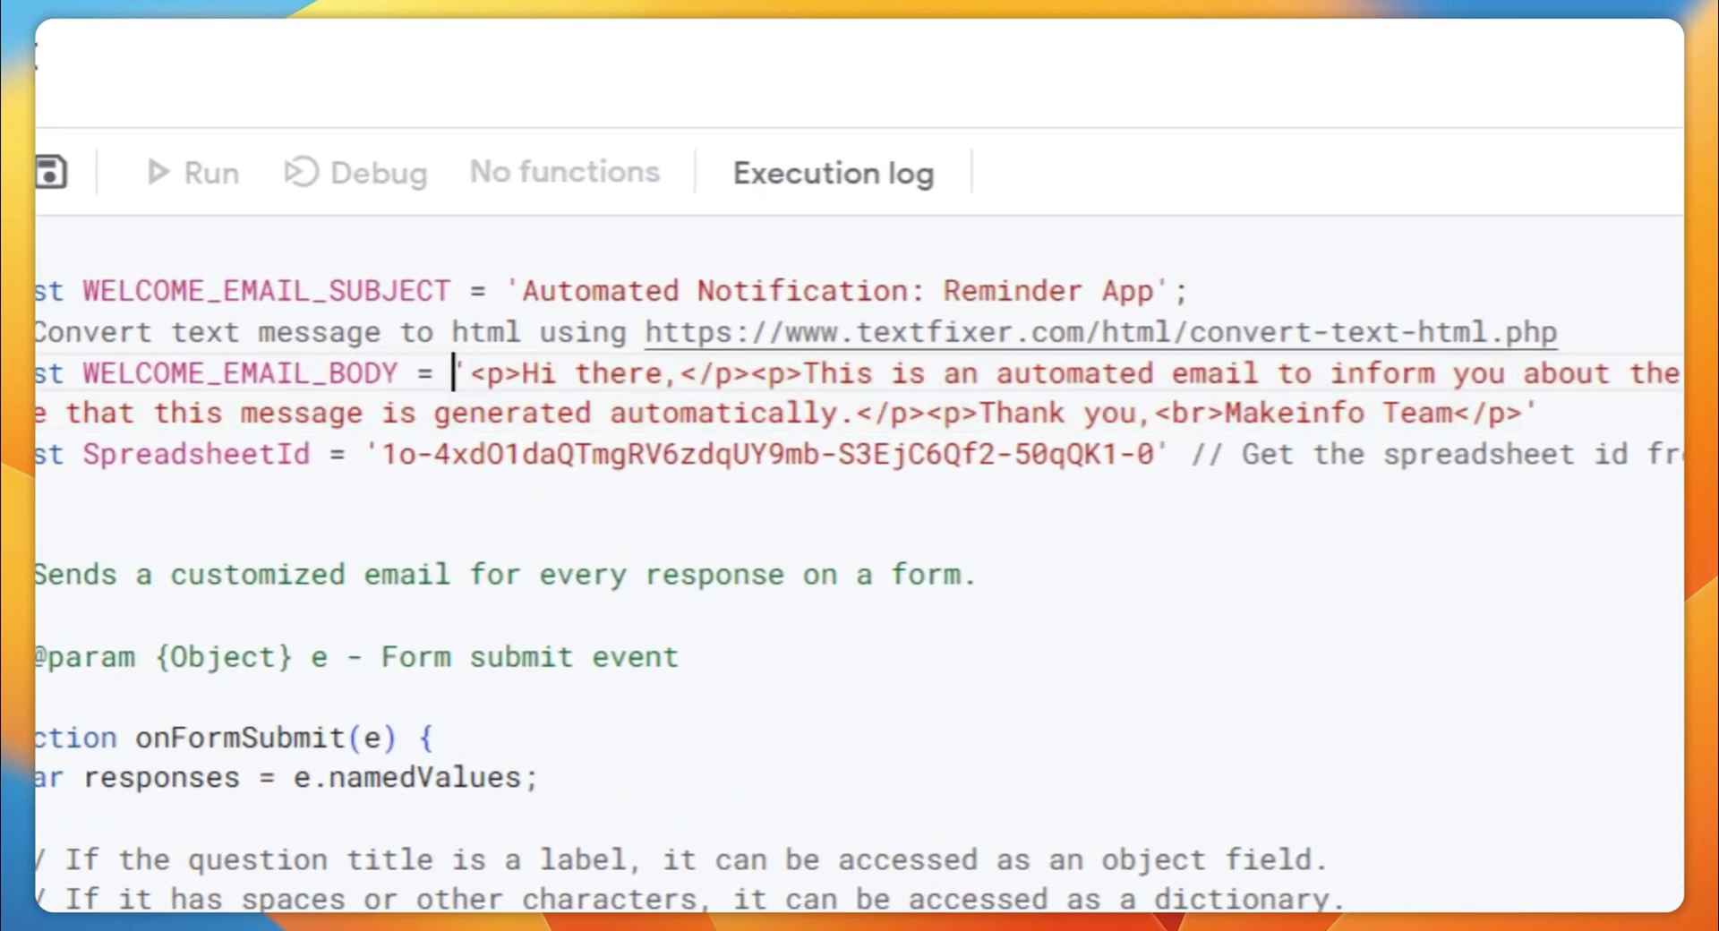
left_click_drag(775, 331, 1393, 331)
left_click(1385, 371)
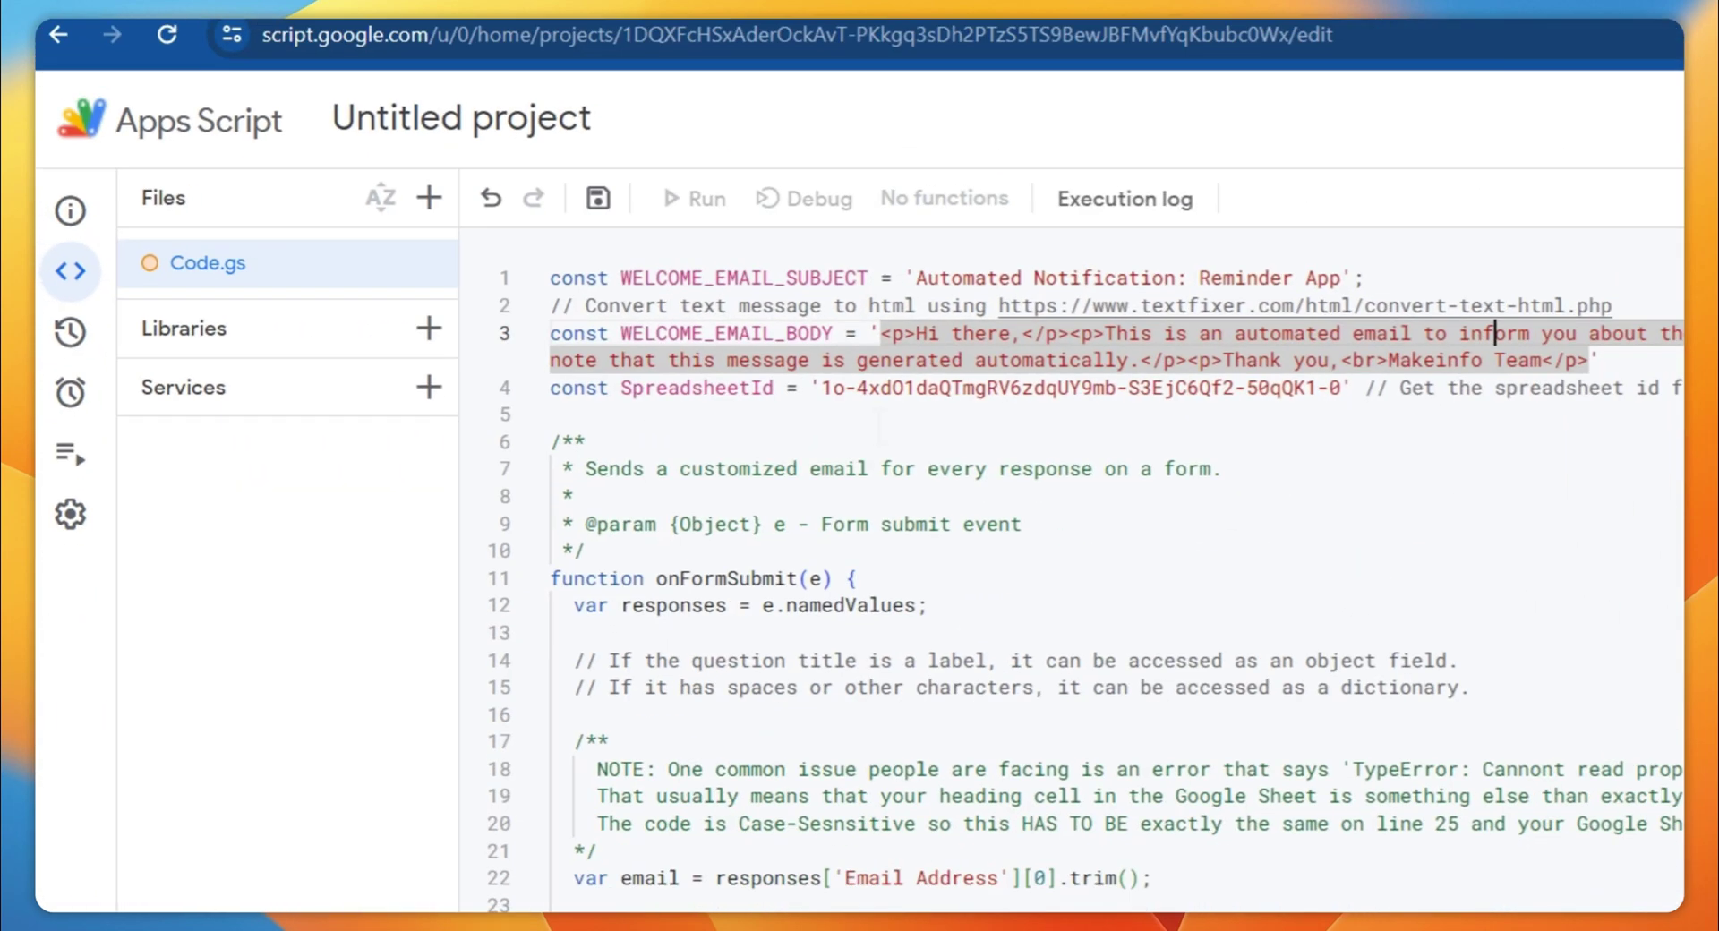
left_click(657, 352)
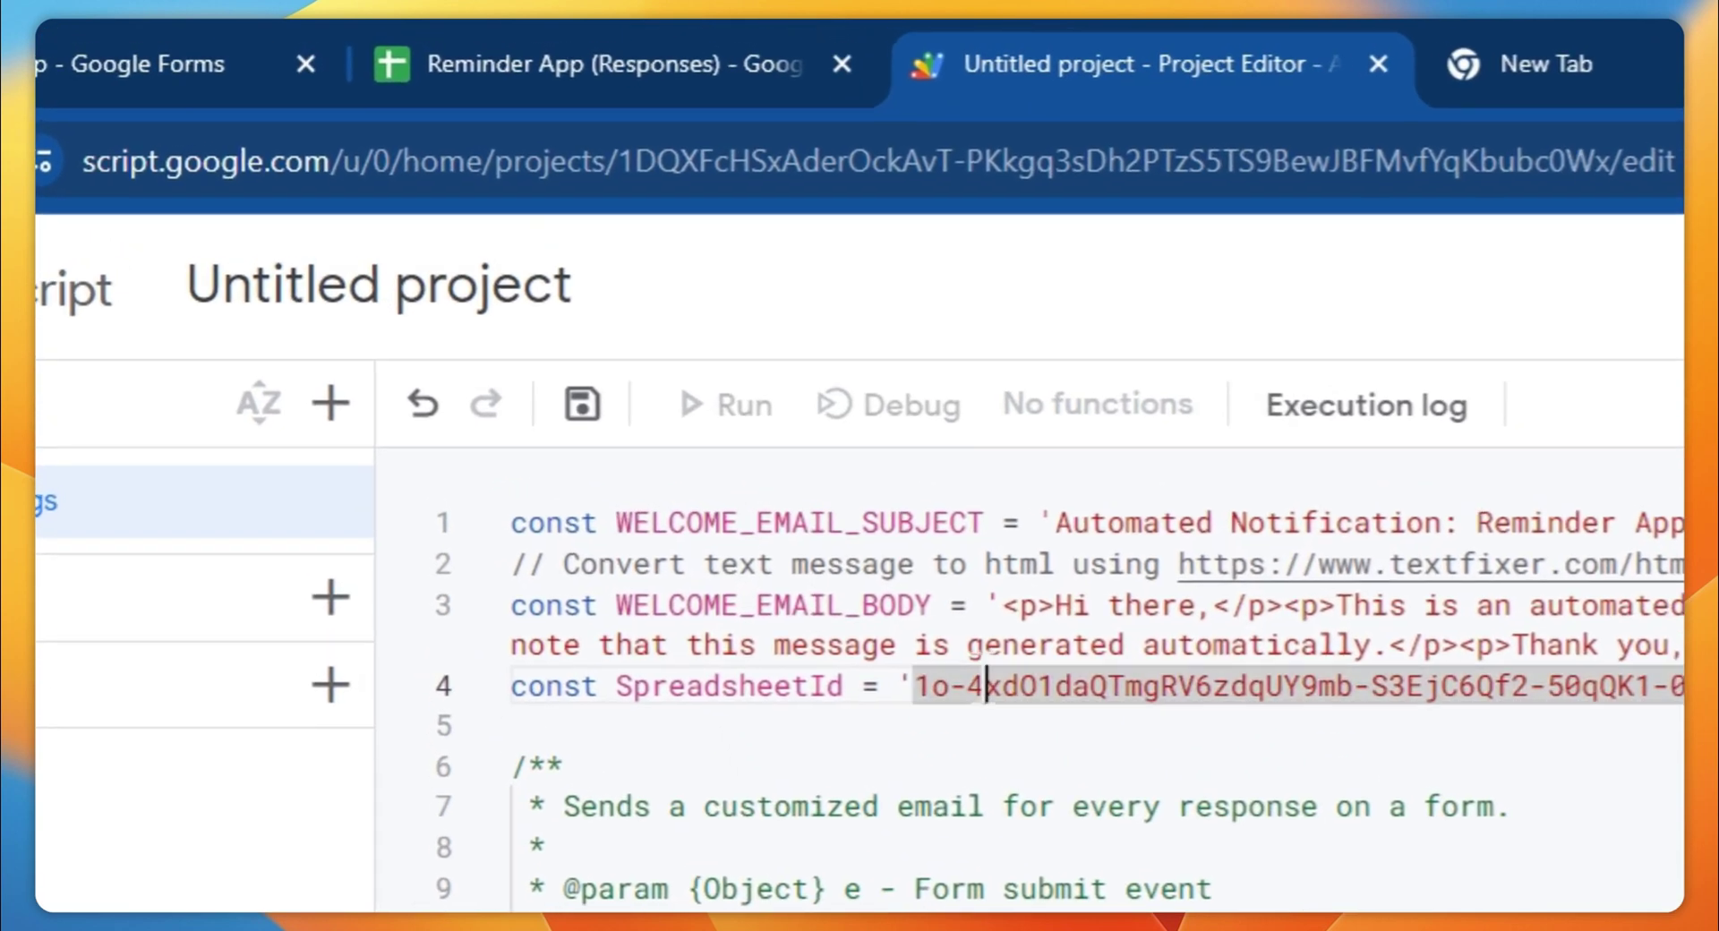
Copy the spreadsheet ID from the Reminder App (Responses) sheet's URL
left_click(574, 82)
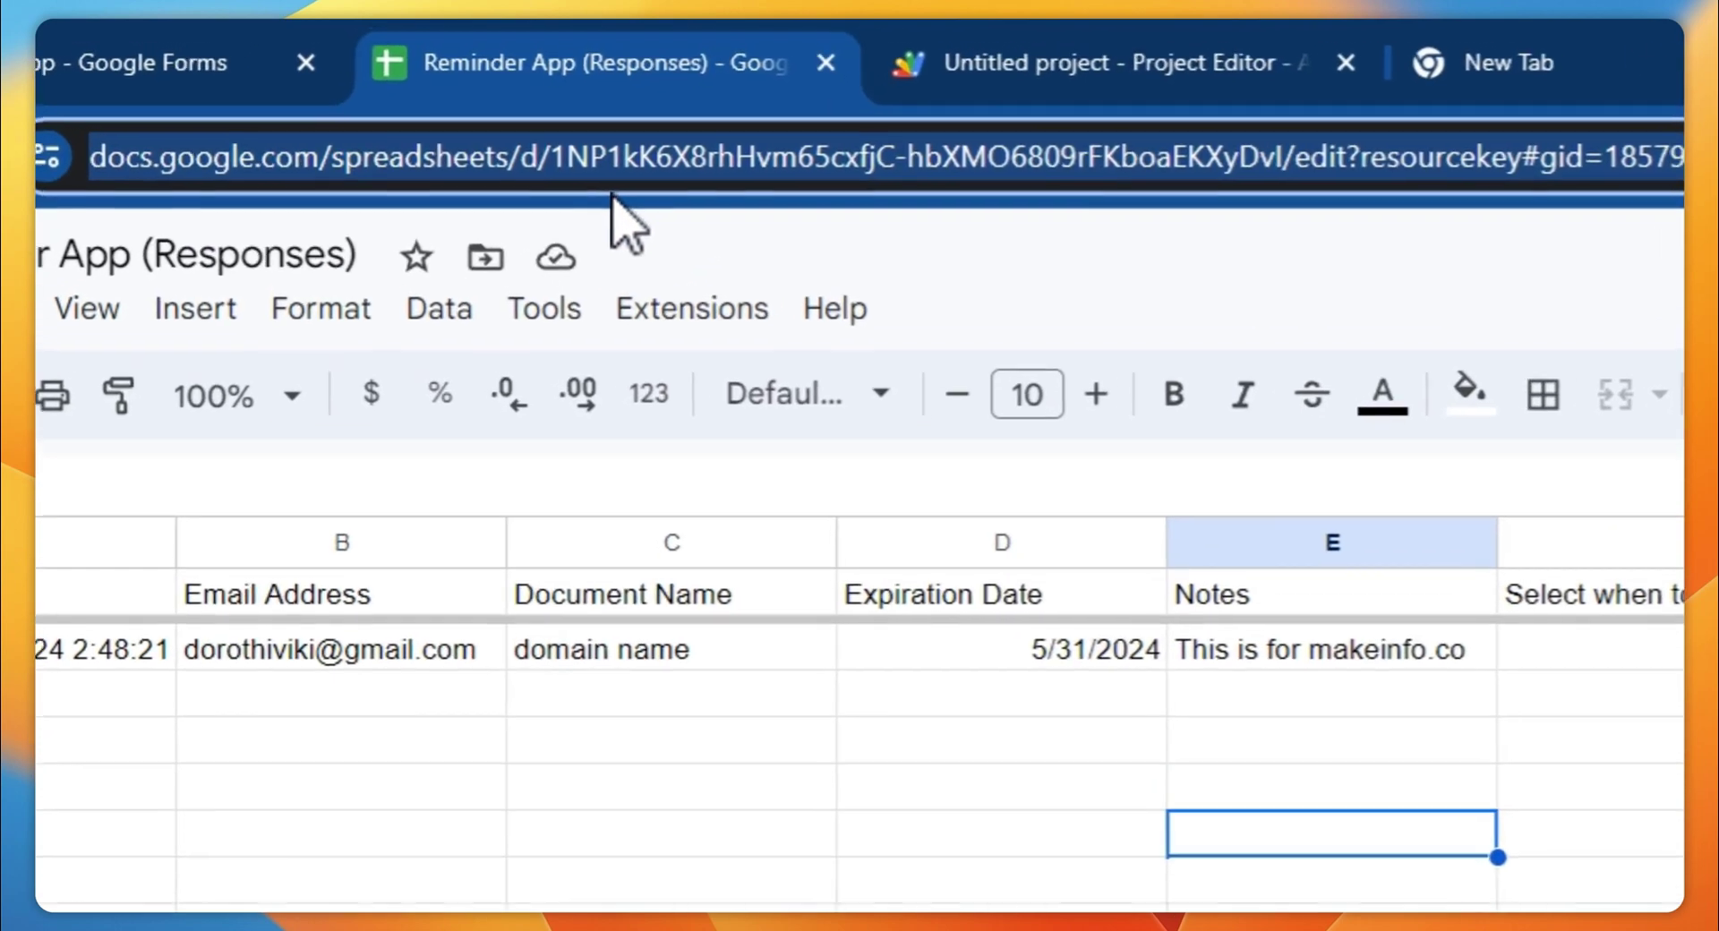
left_click(626, 161)
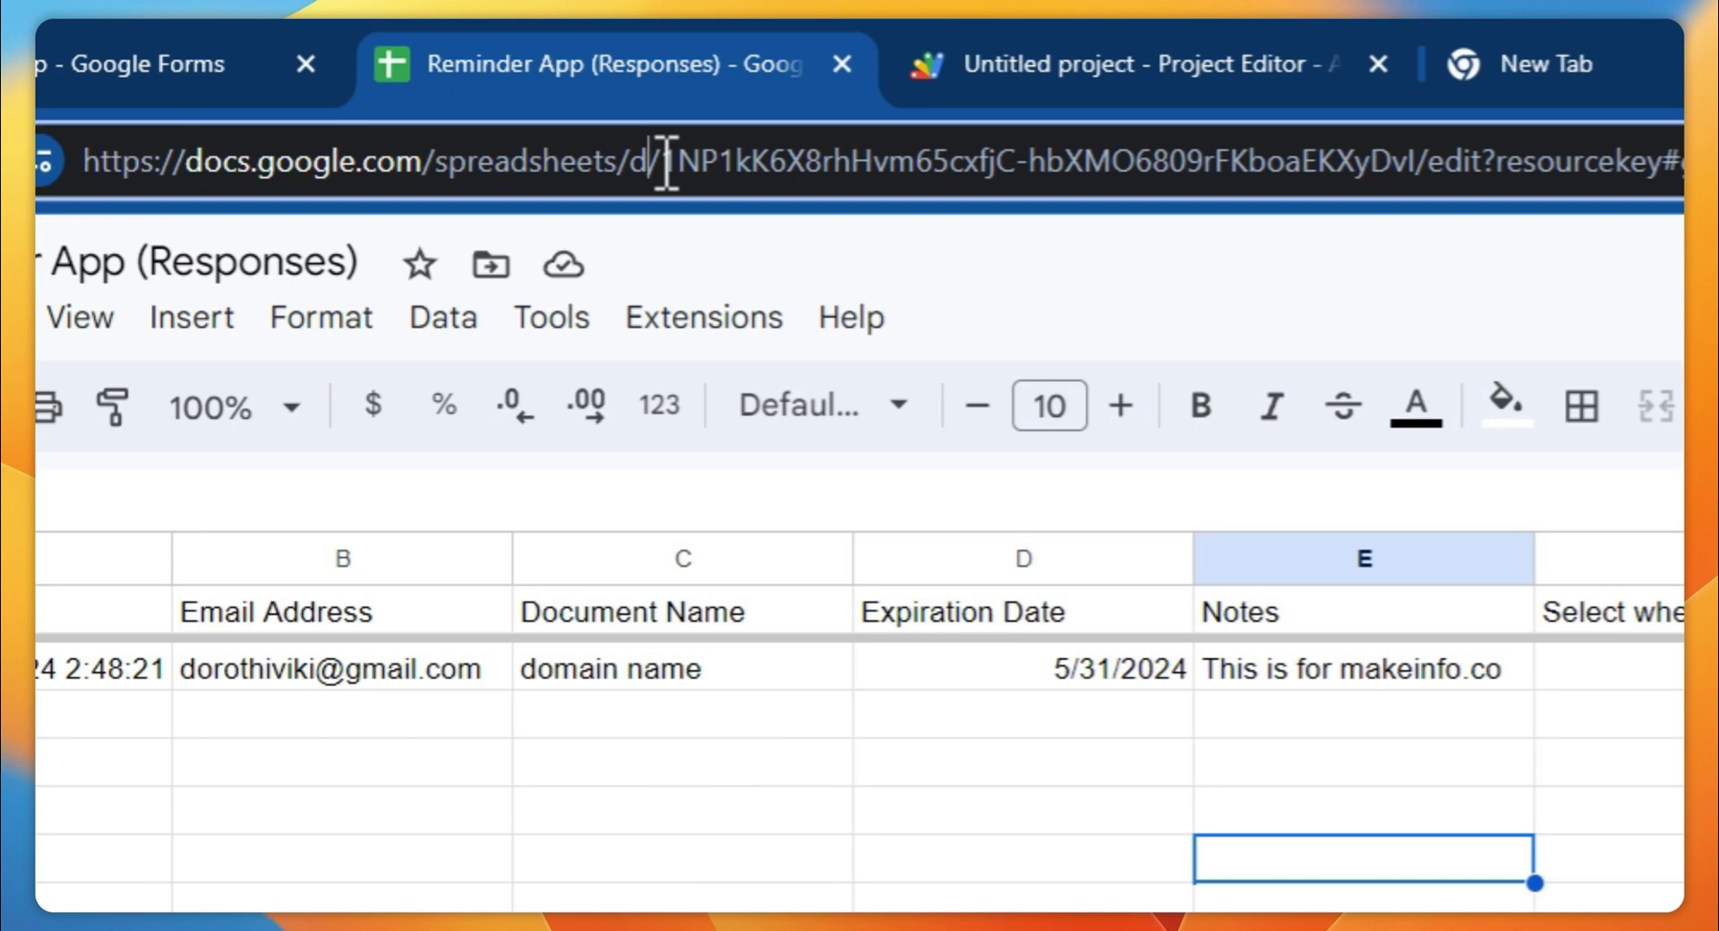
left_click_drag(661, 161, 1382, 184)
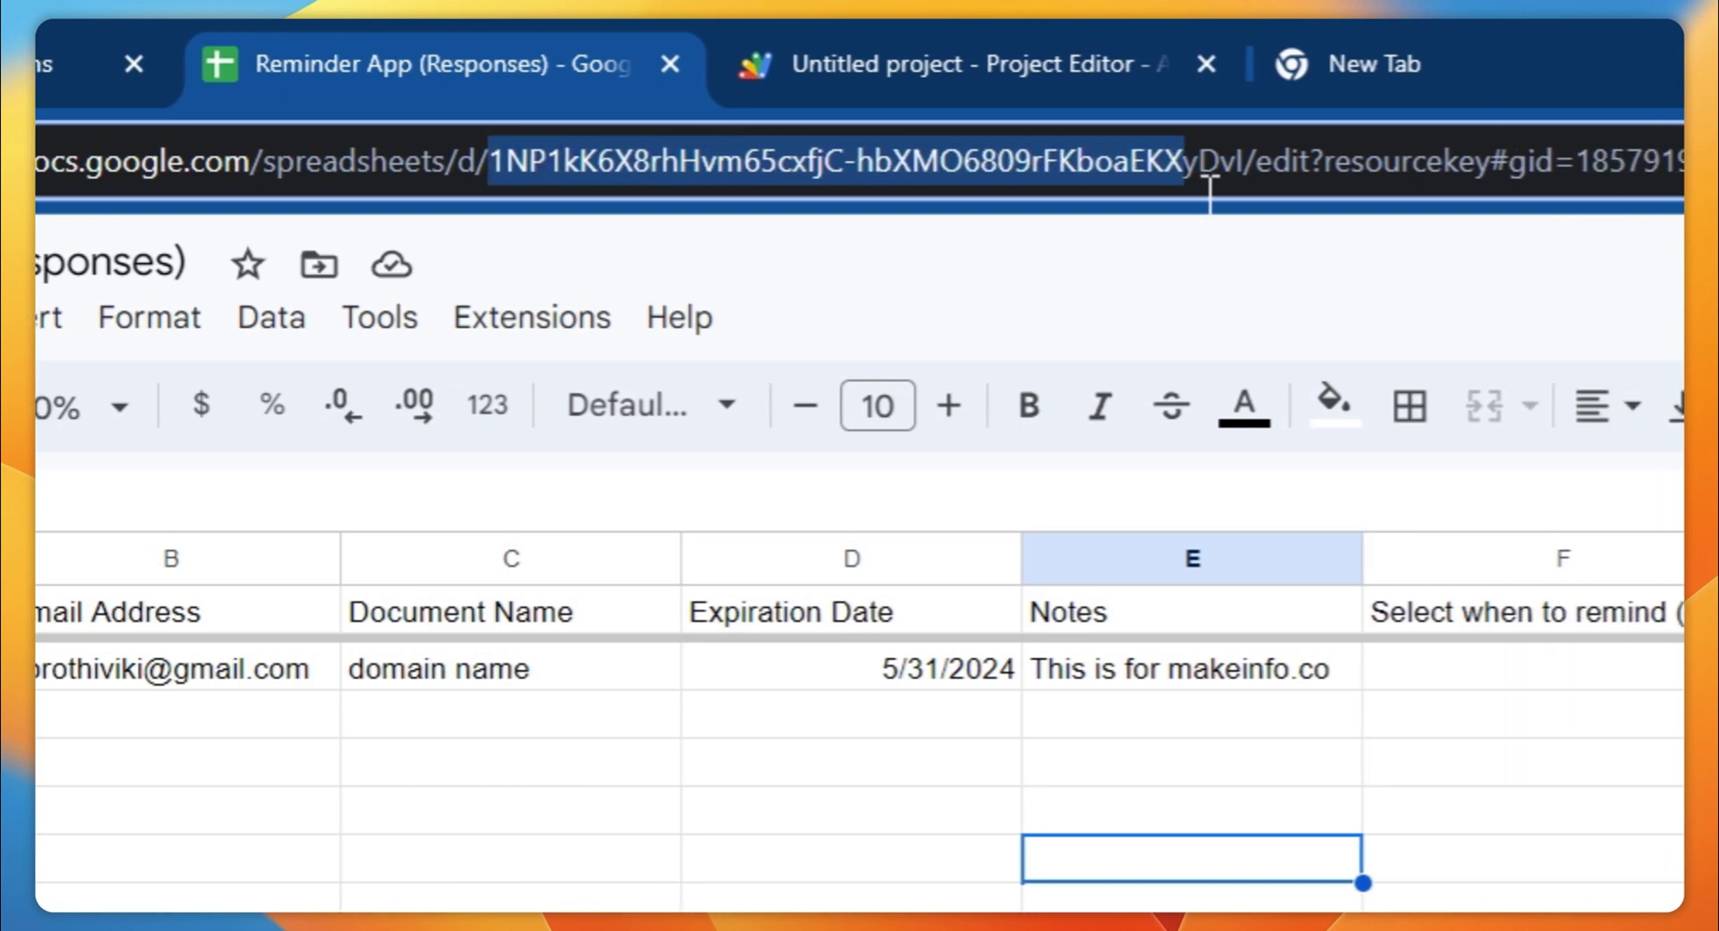
left_click_drag(1210, 190, 1251, 189)
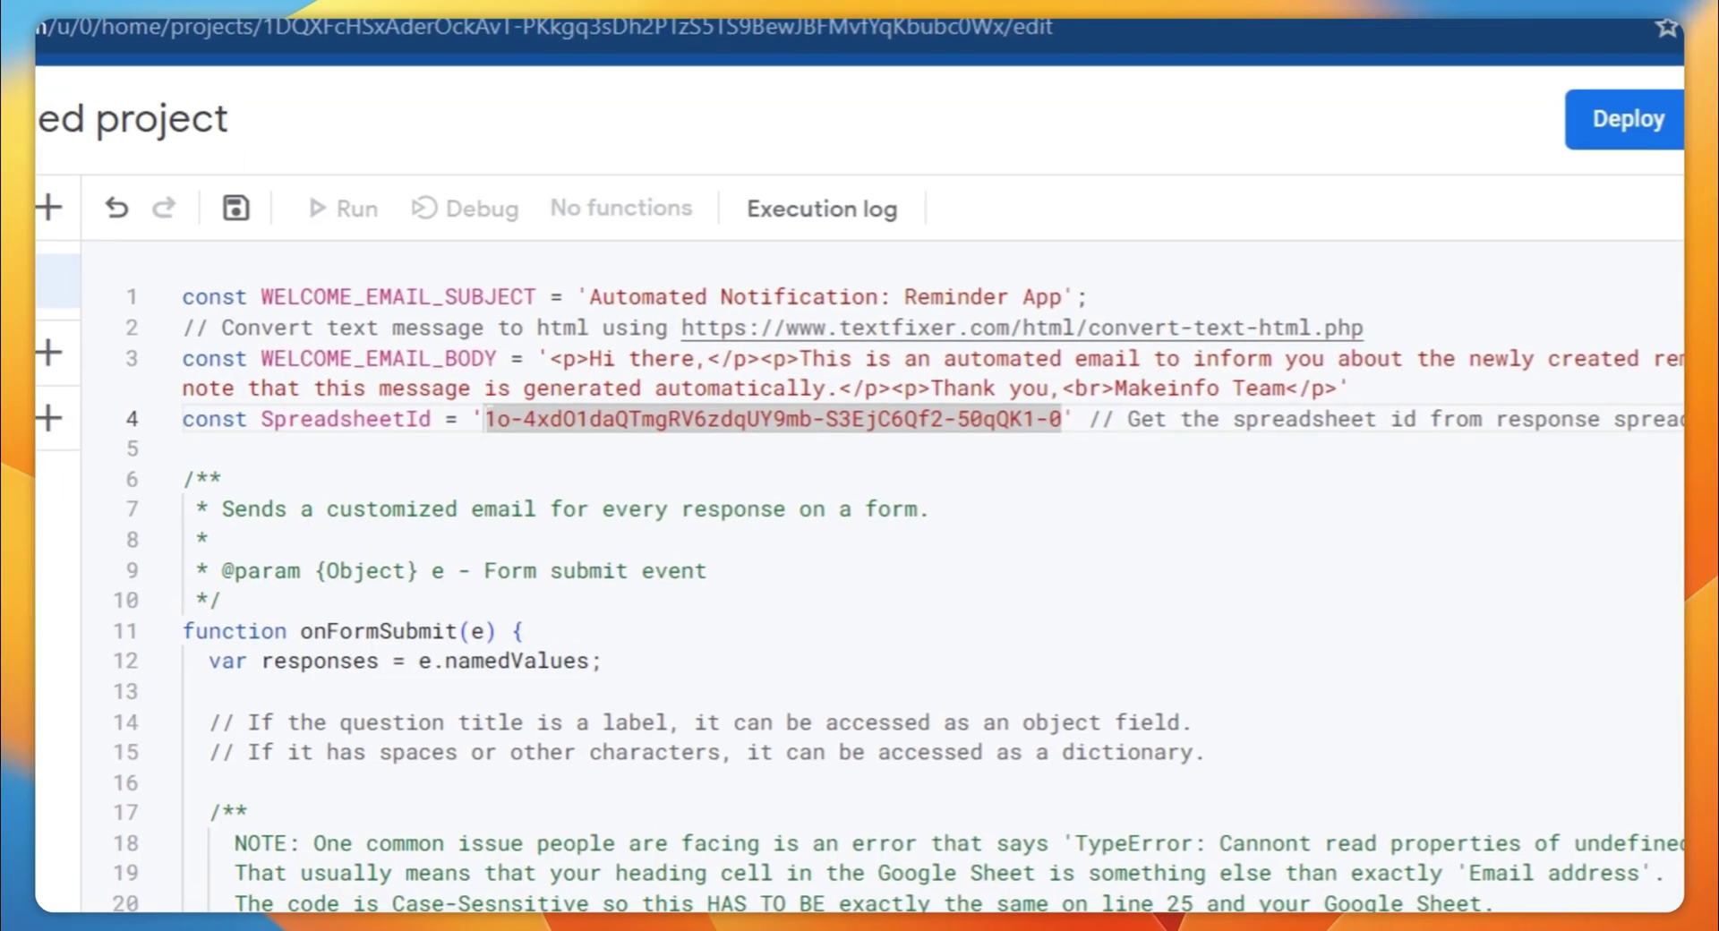
Paste the copied ID over the old SpreadsheetId value on line 4 of Code.gs
left_click(473, 419)
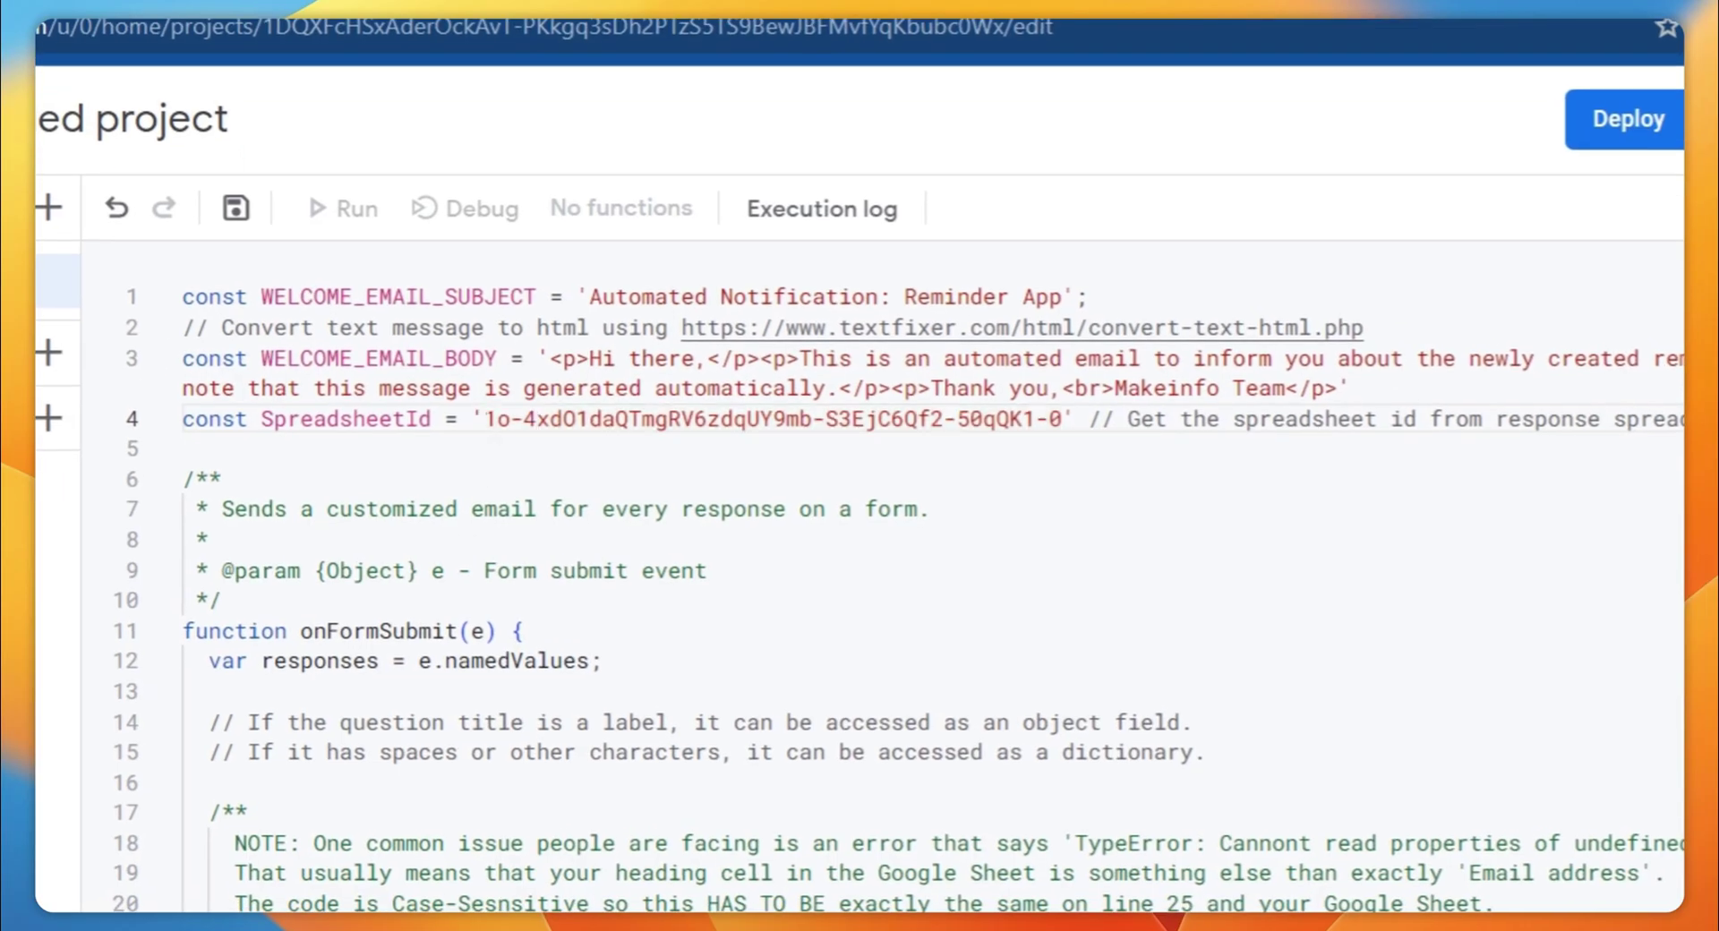
left_click_drag(484, 419, 1064, 419)
left_click(209, 539)
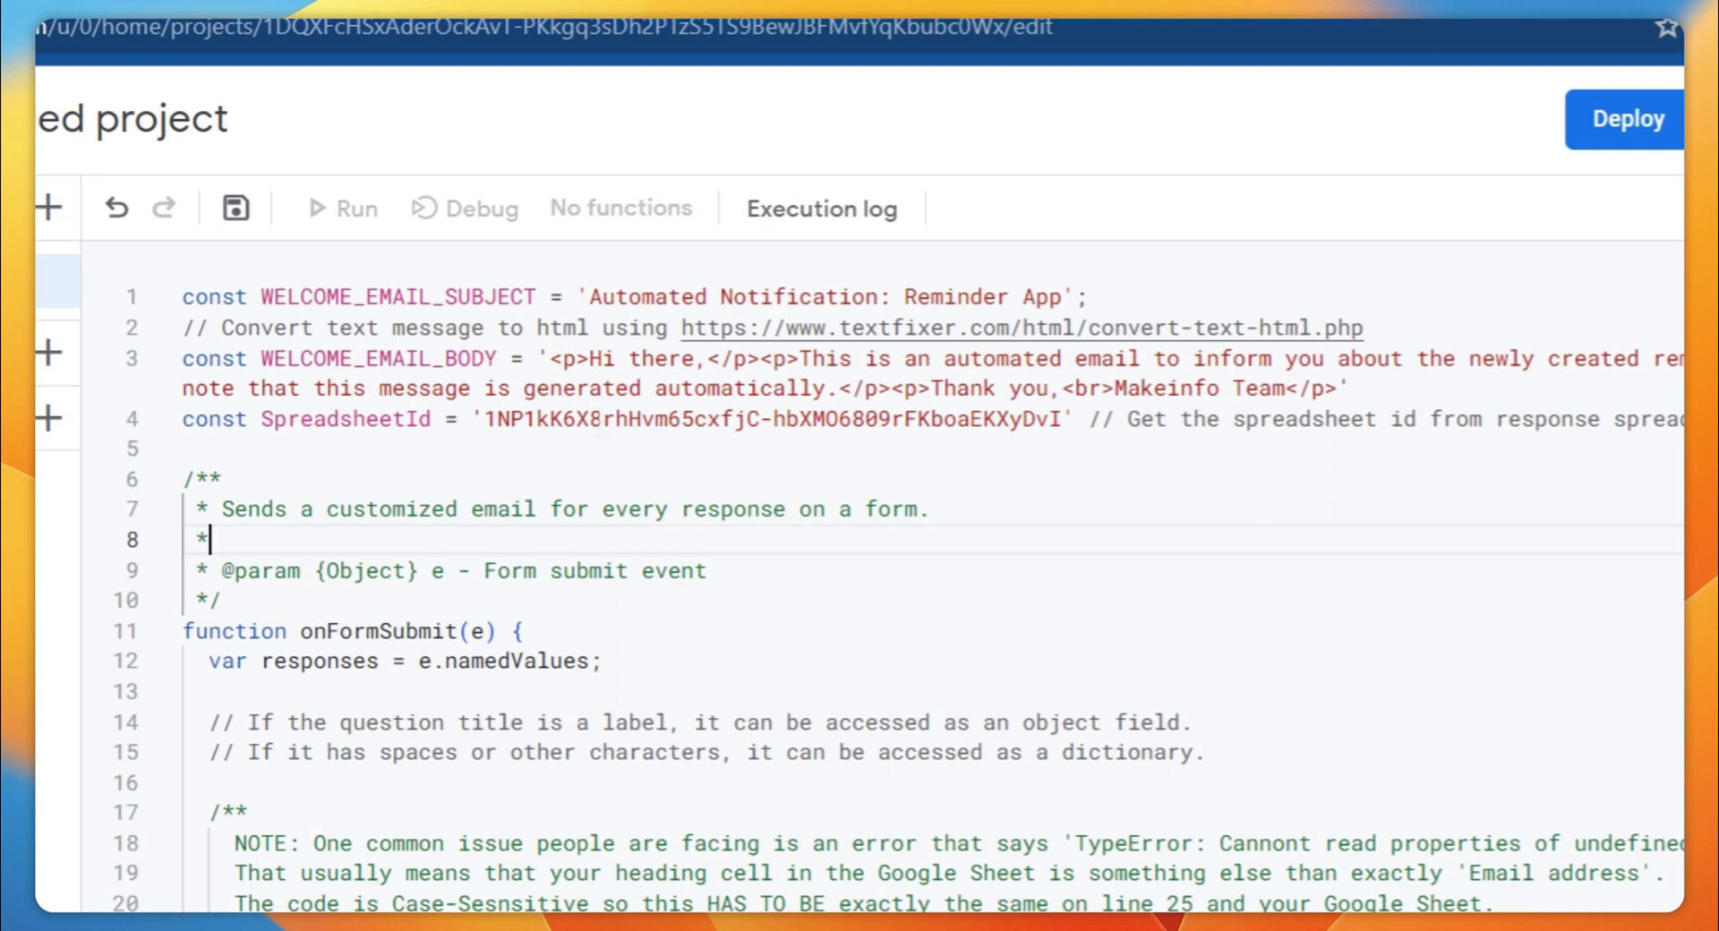
left_click_drag(238, 859, 160, 503)
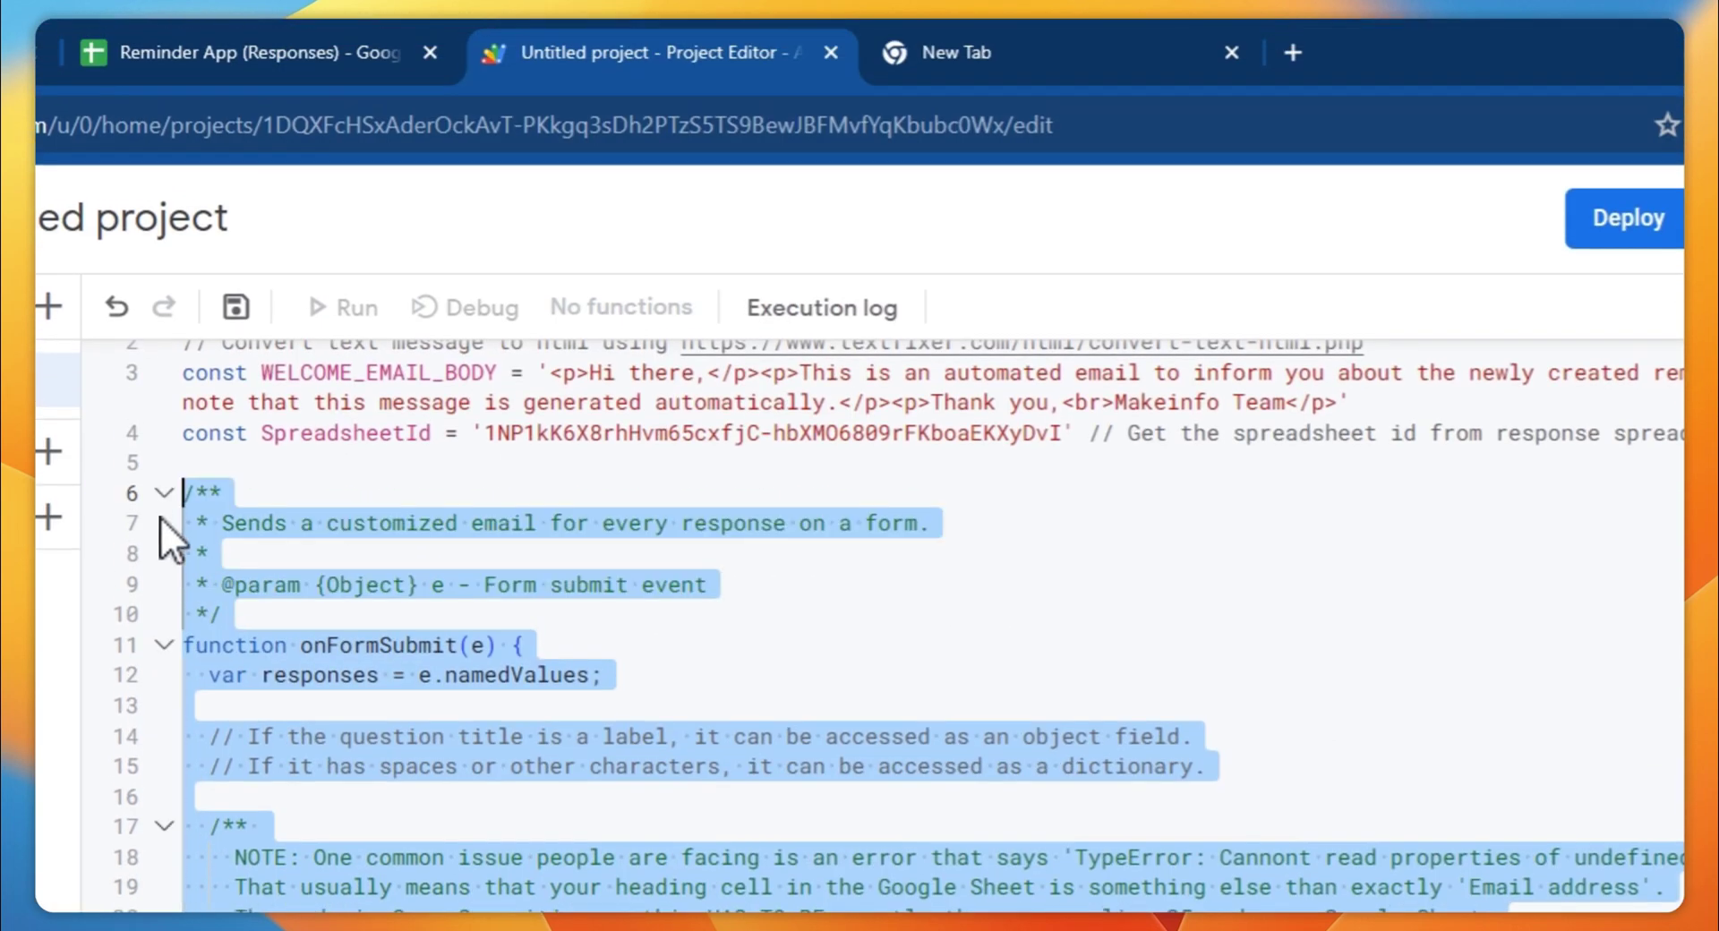
left_click(498, 887)
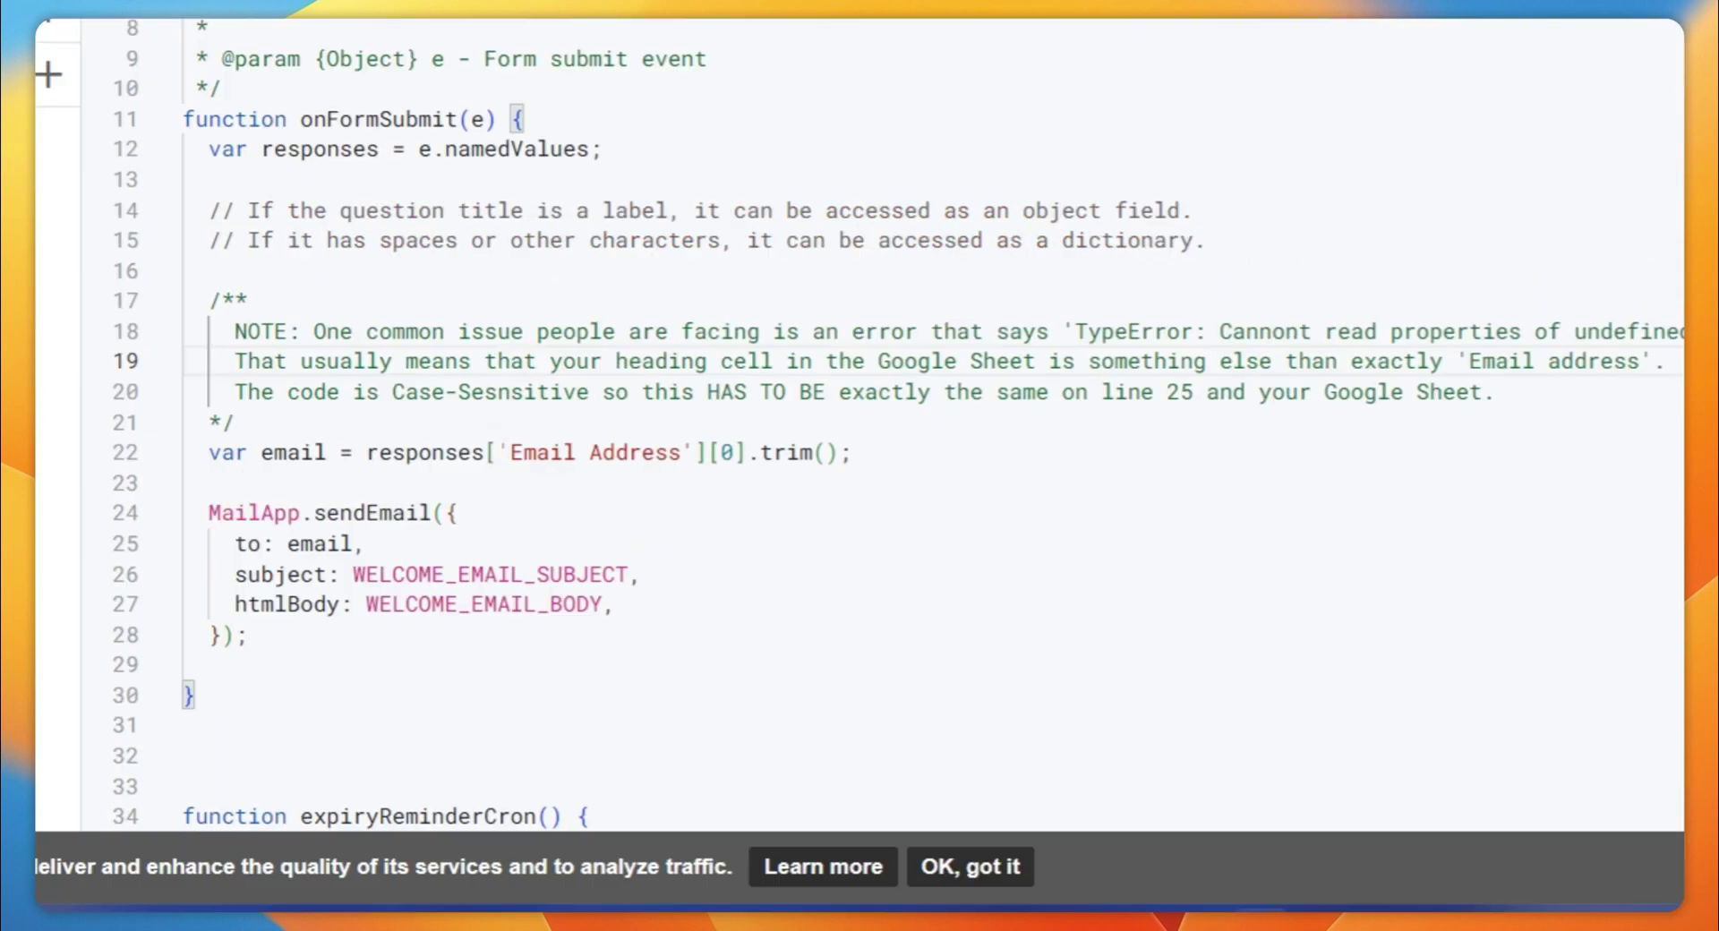
left_click_drag(510, 452, 680, 452)
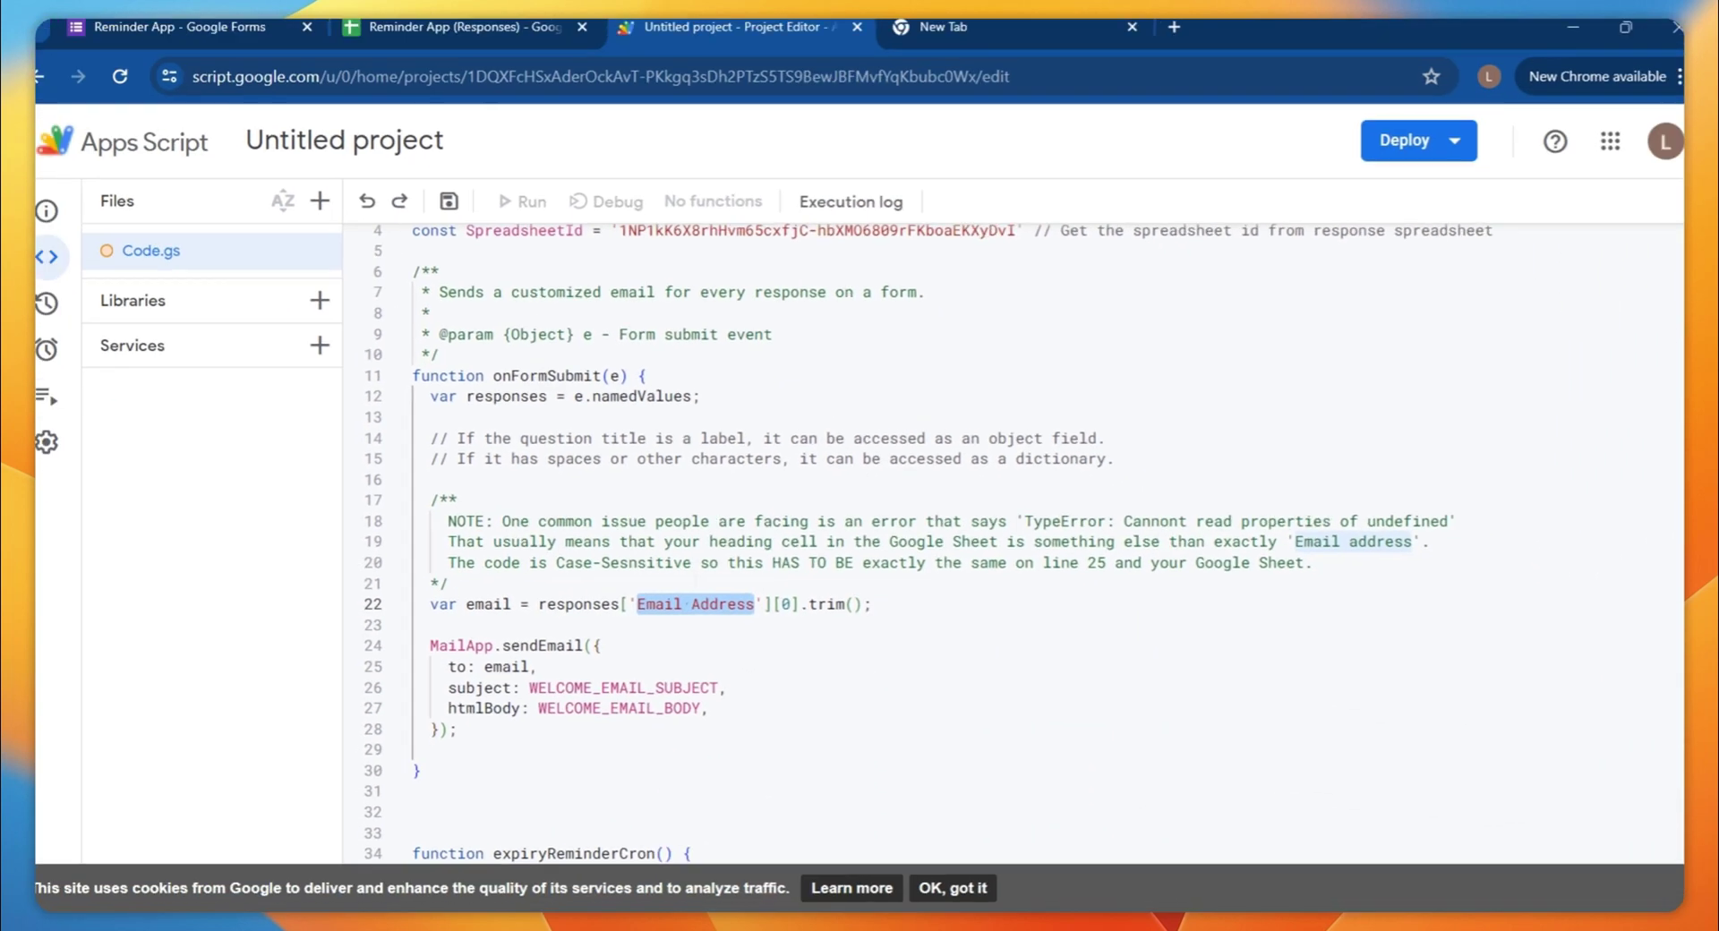
left_click(461, 34)
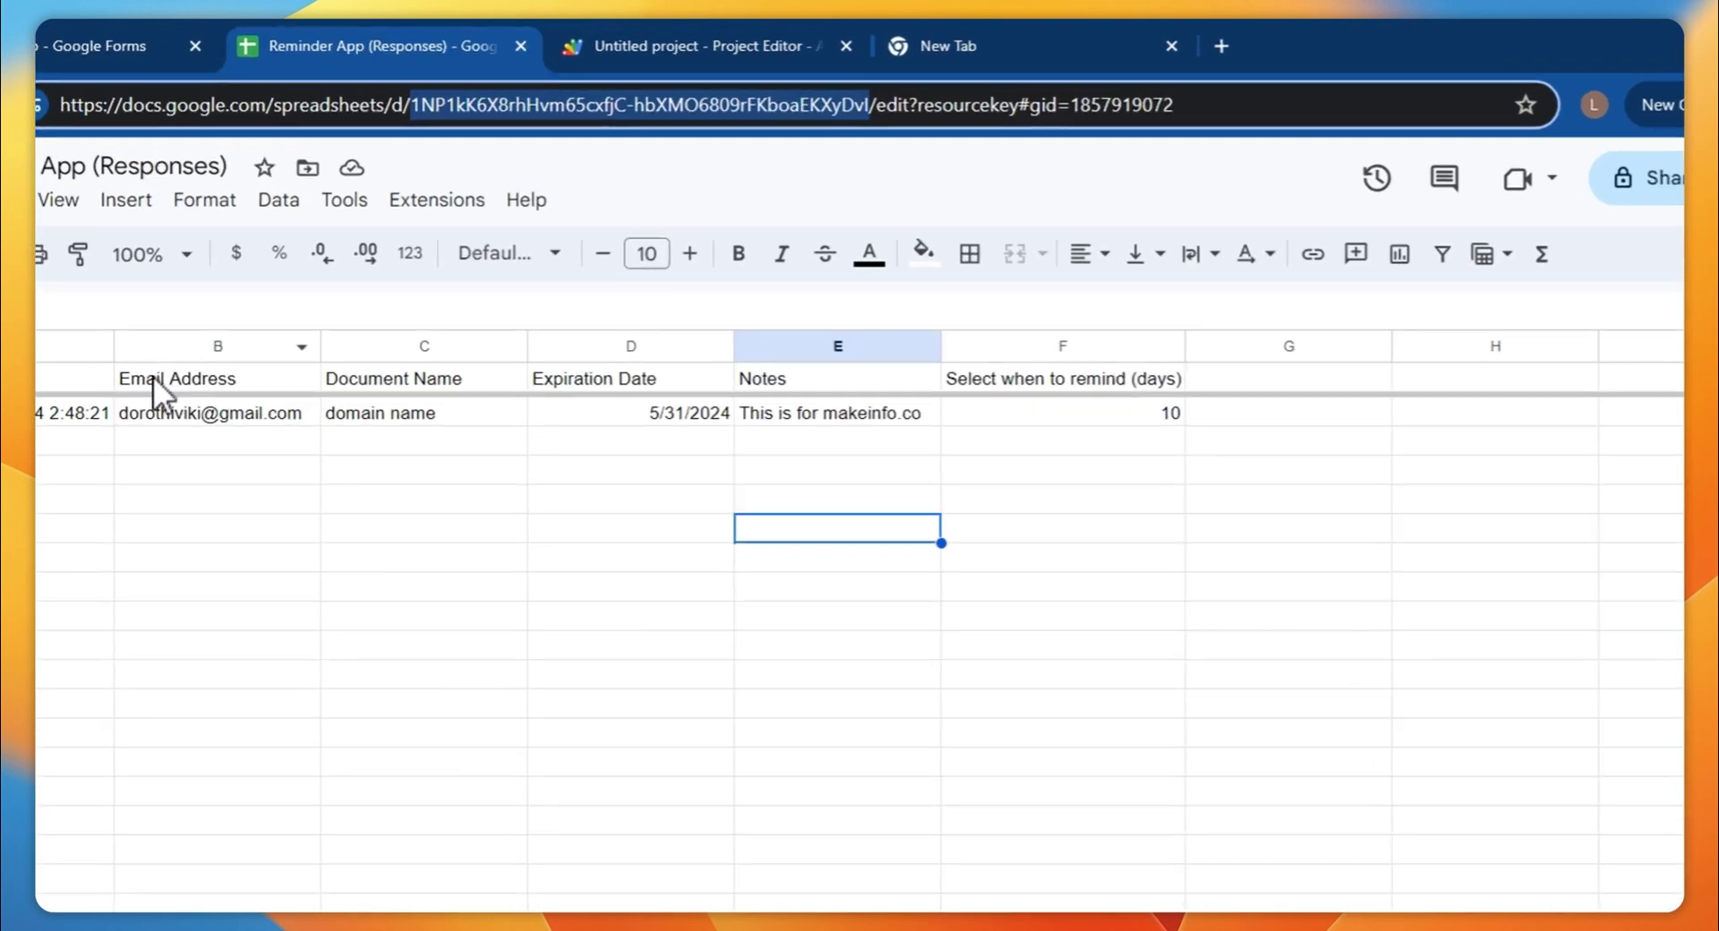
left_click(288, 319)
left_click(703, 46)
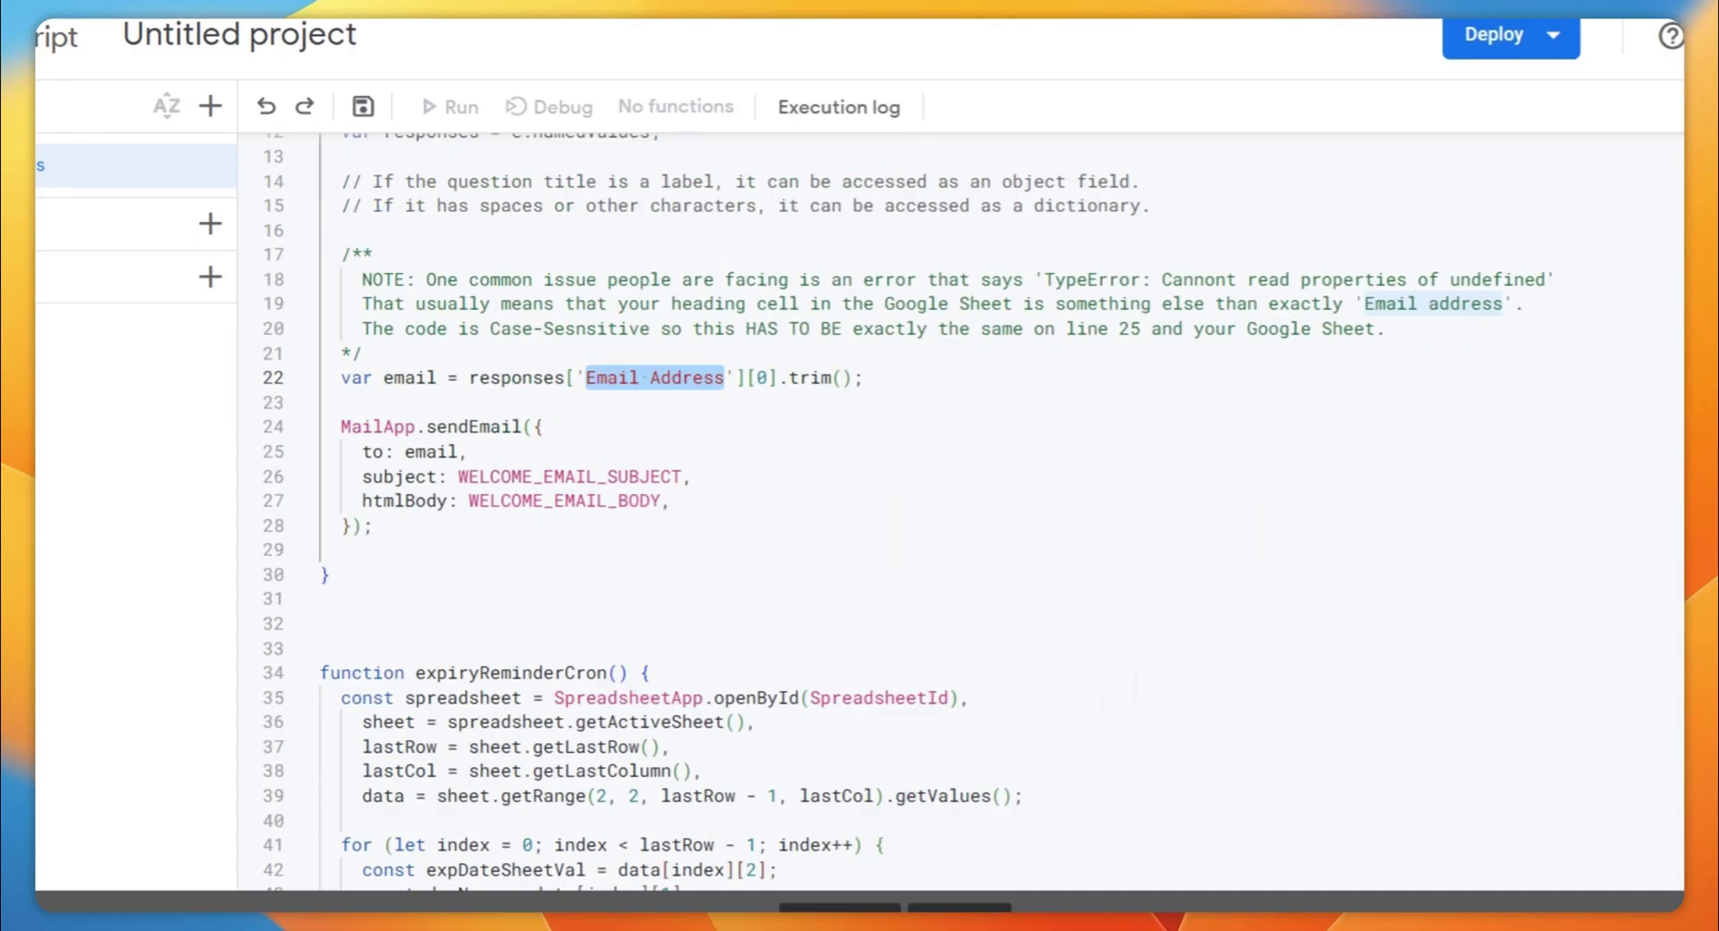
scroll(313, 296, "down", 5)
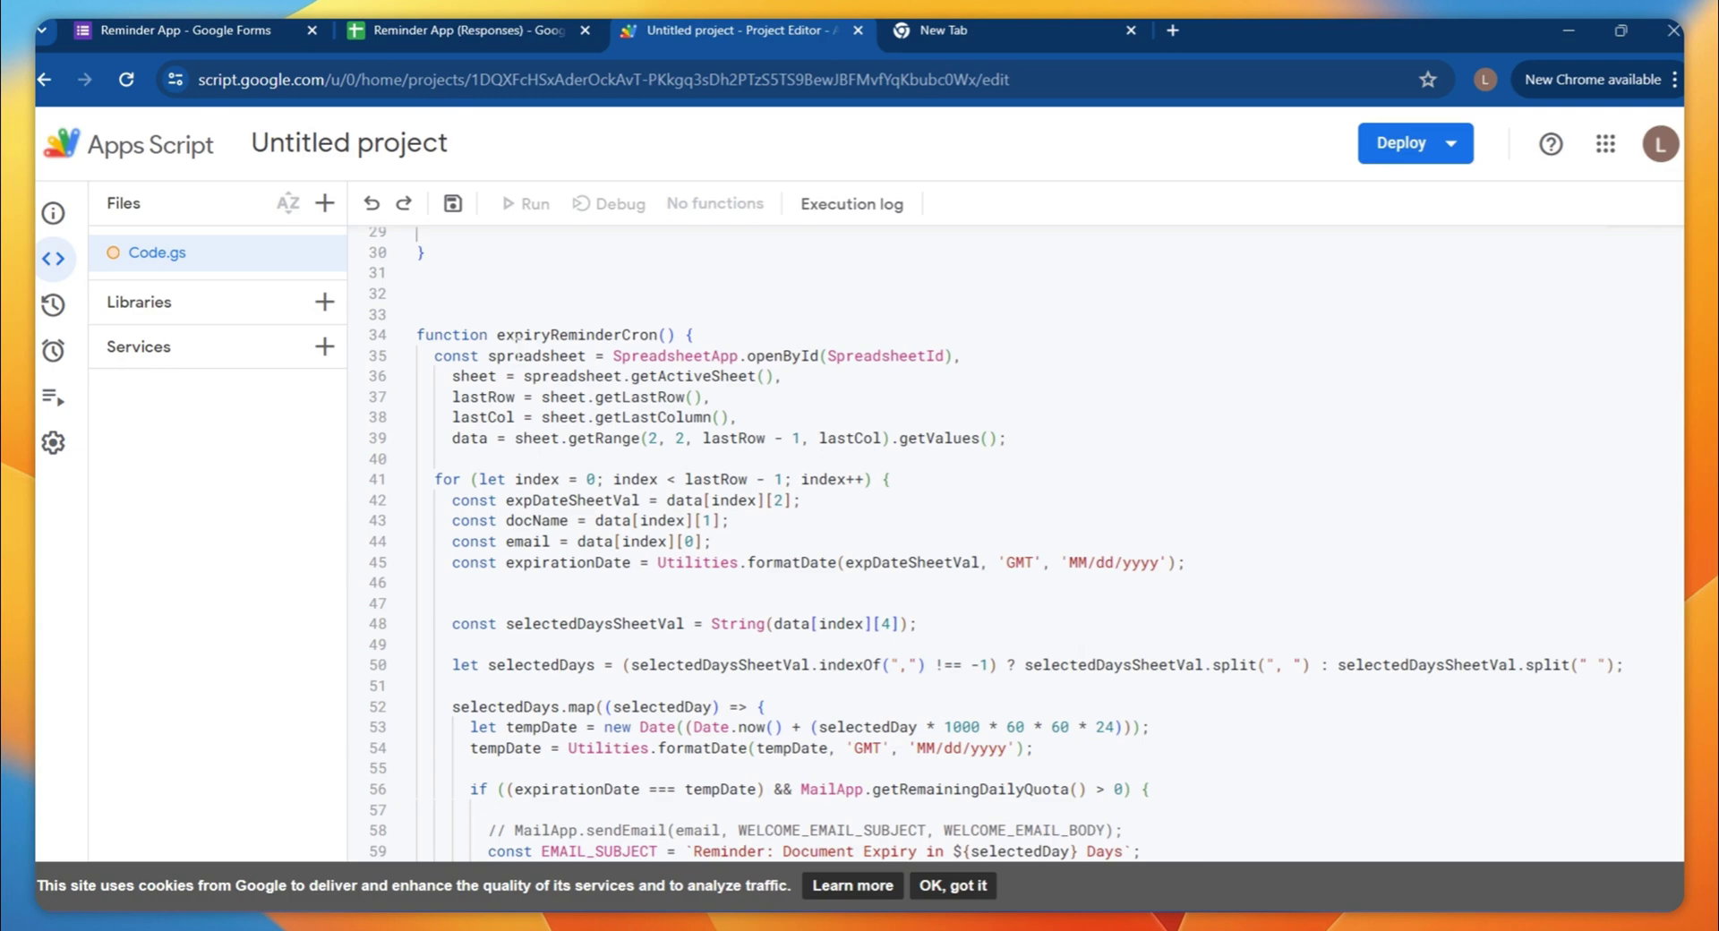
Highlight the expiryReminderCron function body and its reminder loop code
scroll(896, 511, "down", 1)
left_click(404, 261)
left_click_drag(494, 284, 1146, 731)
scroll(1146, 731, "down", 2)
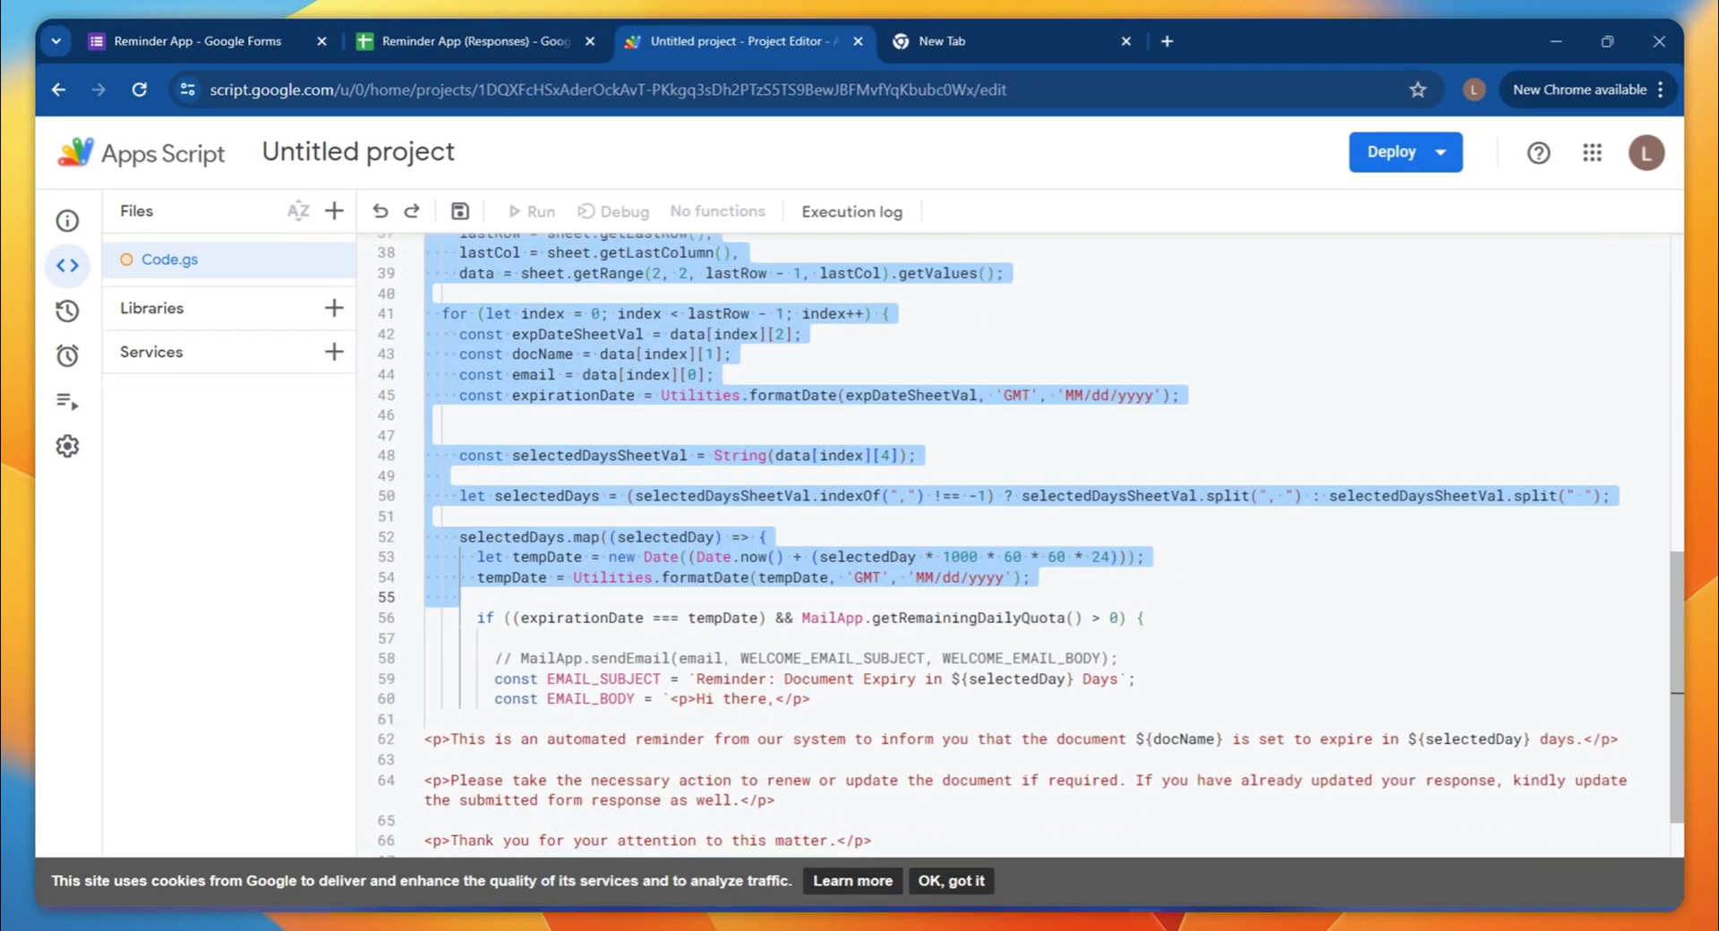
left_click(603, 650)
scroll(565, 751, "up", 2)
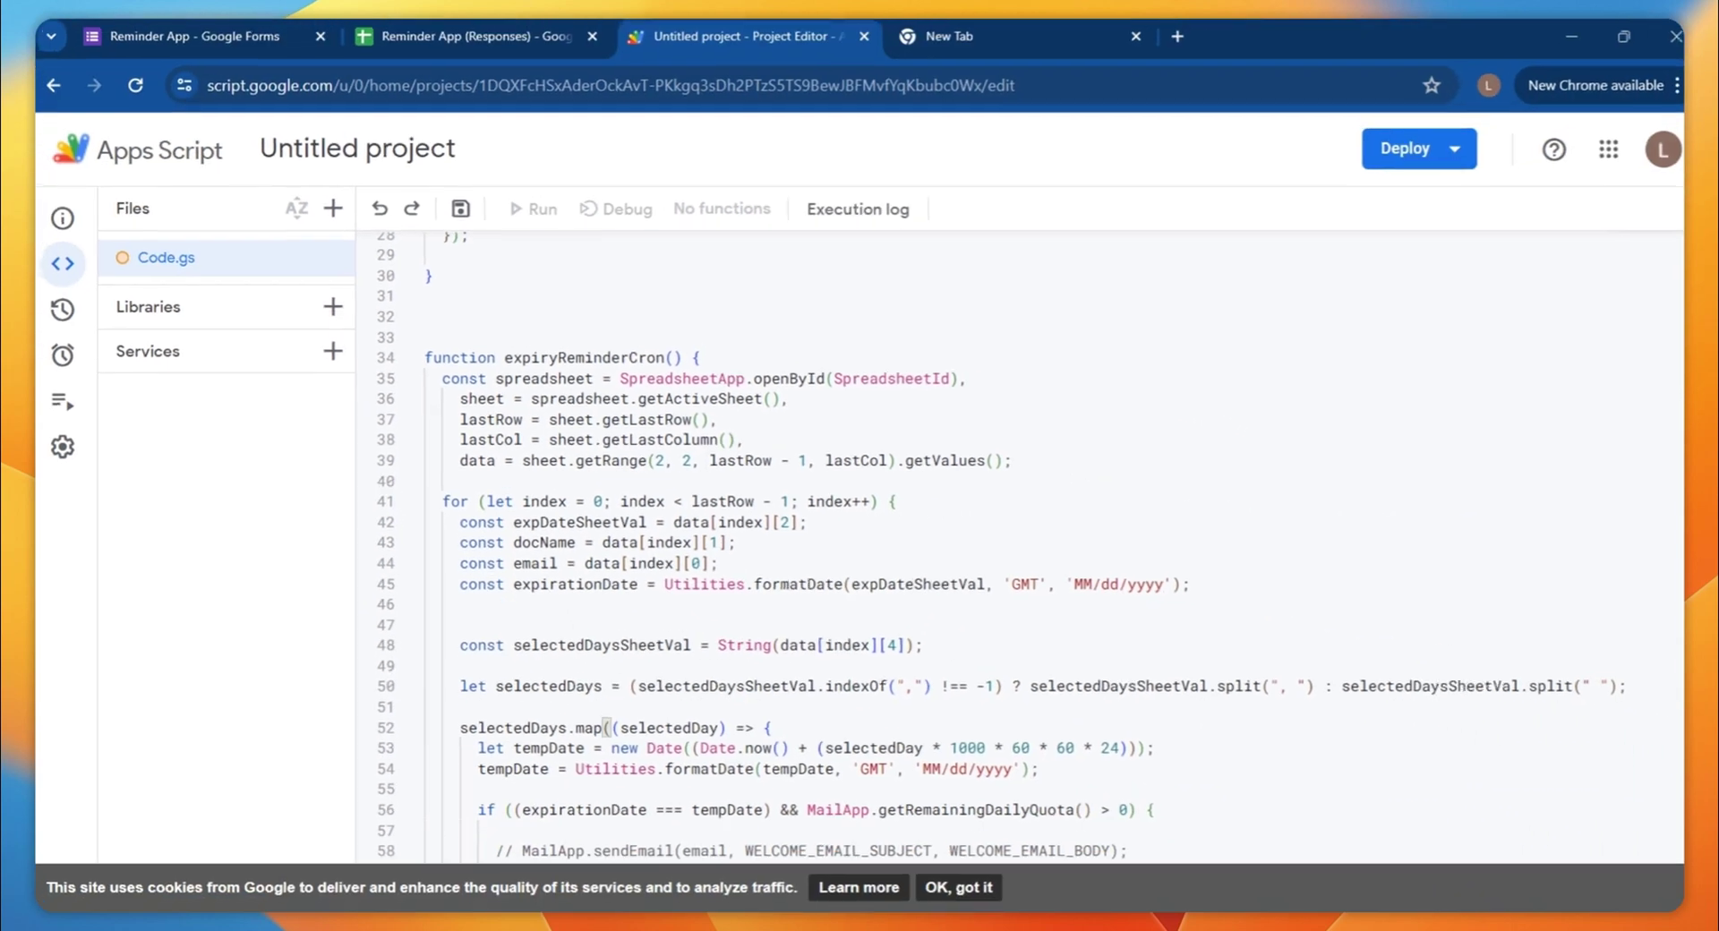
Compare the responses sheet with the docName and email assignments on lines 43–44
left_click(481, 42)
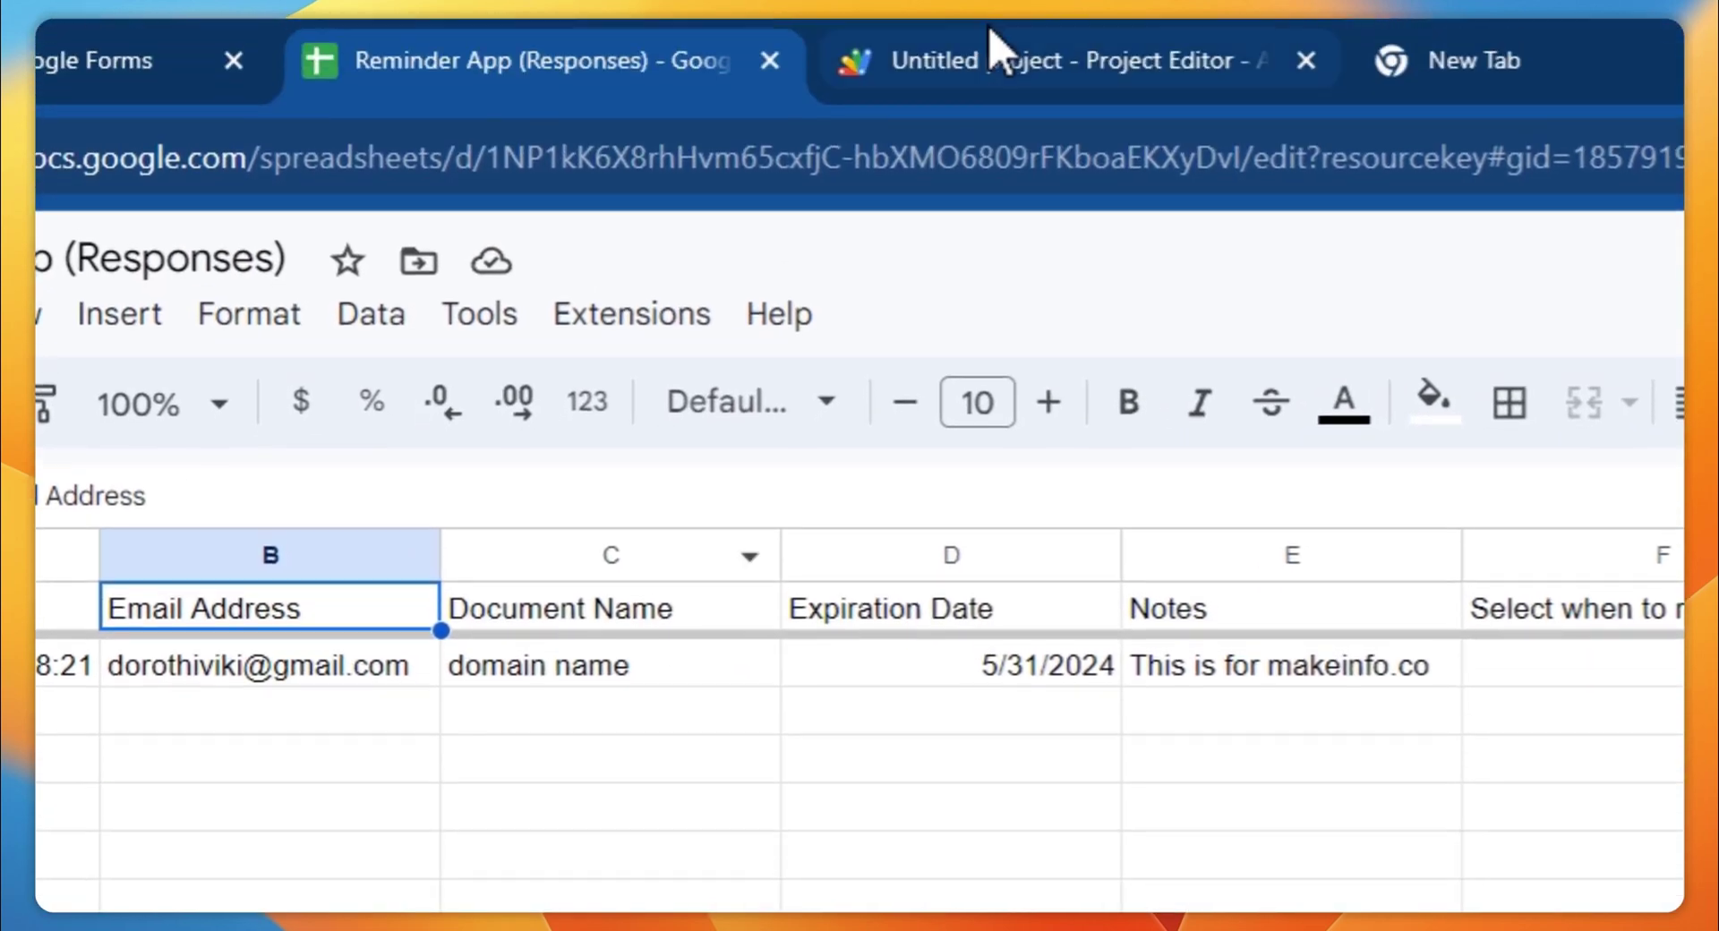
left_click(990, 46)
left_click_drag(476, 394, 984, 436)
left_click(989, 396)
left_click_drag(582, 394, 1004, 394)
left_click(582, 436)
left_click_drag(583, 436, 965, 436)
Recheck the sheet's columns against the reminder email subject on line 59
left_click(502, 42)
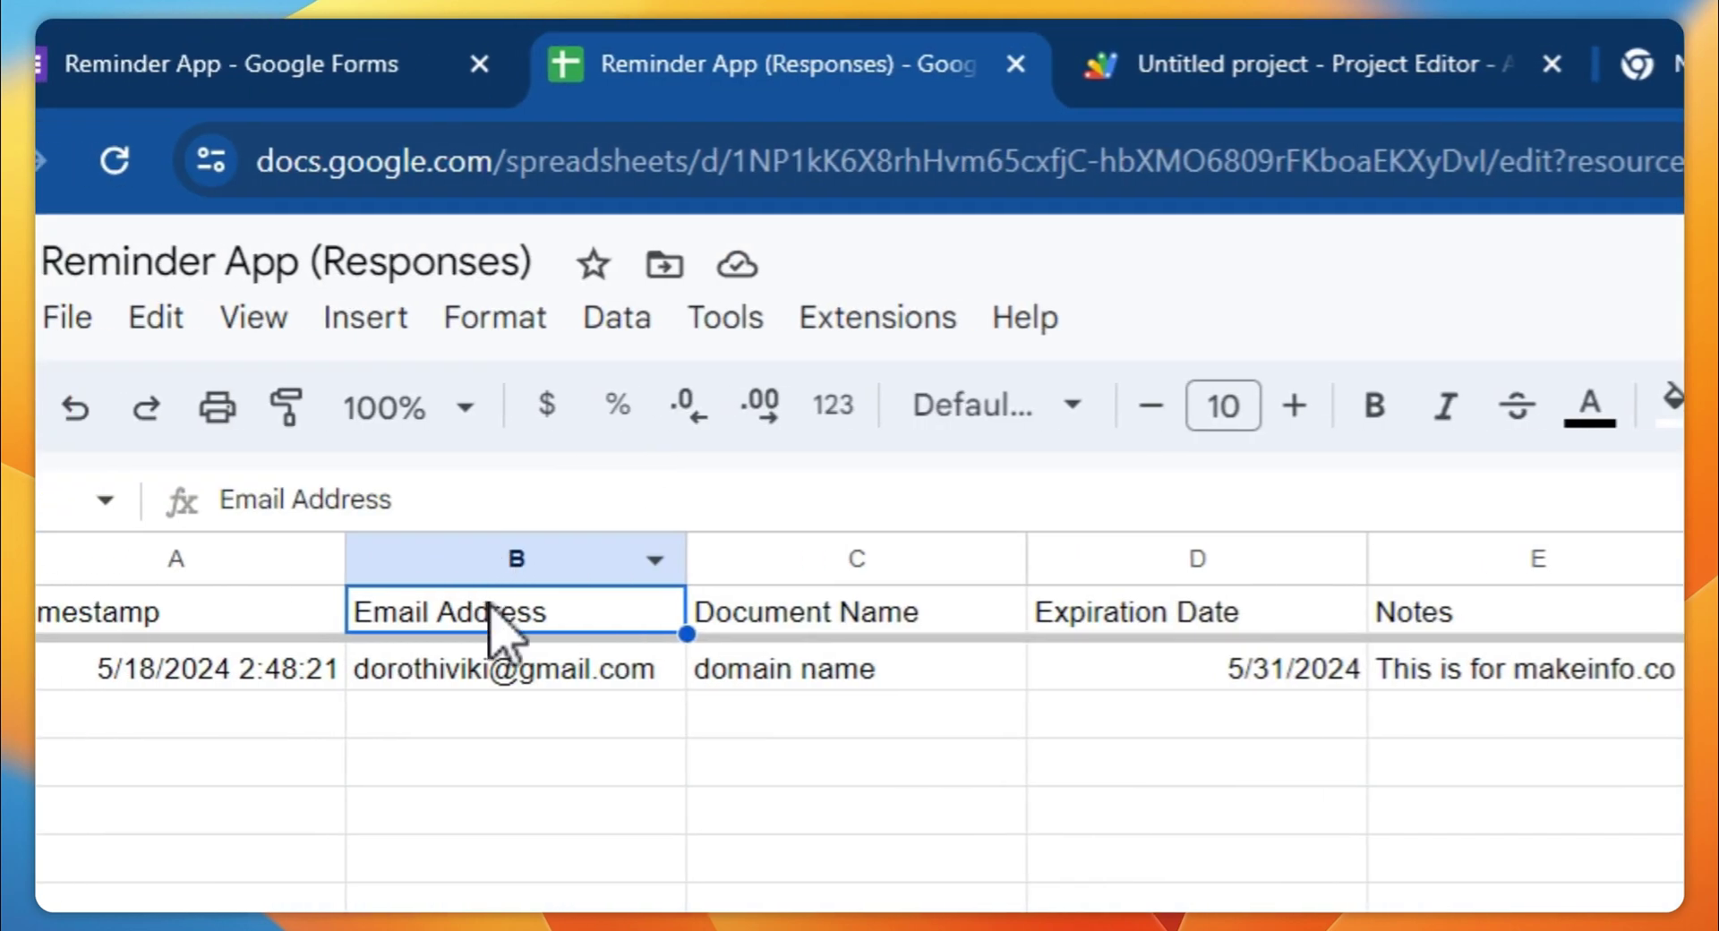
left_click(1263, 54)
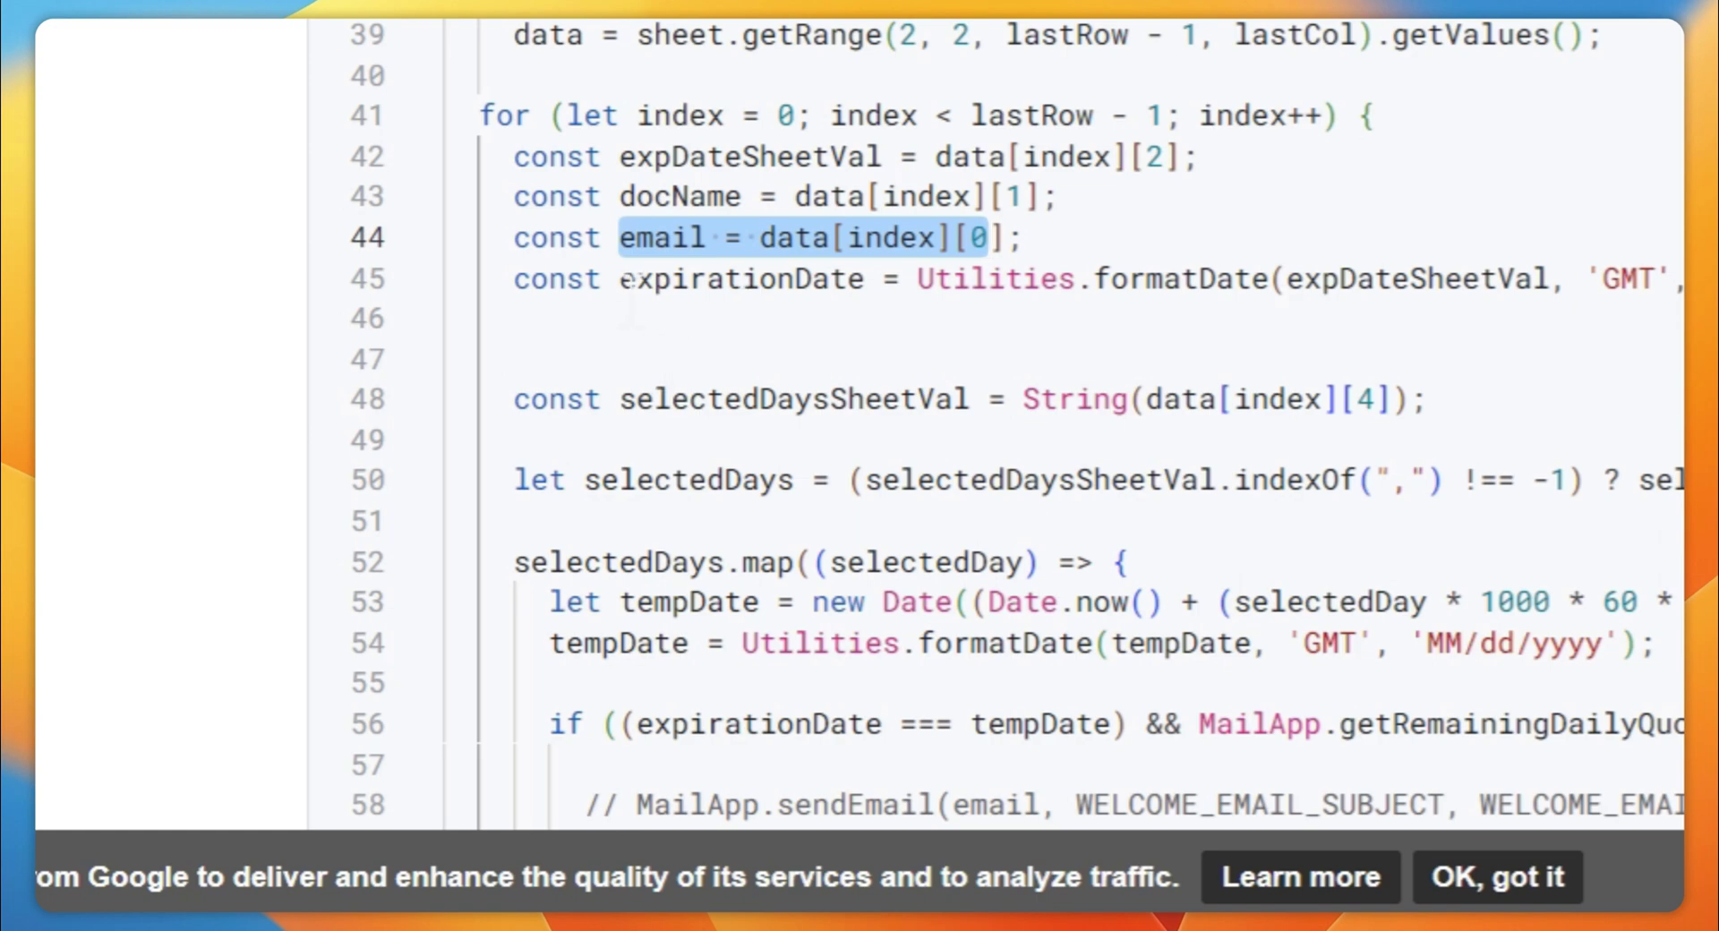
left_click_drag(620, 278, 867, 279)
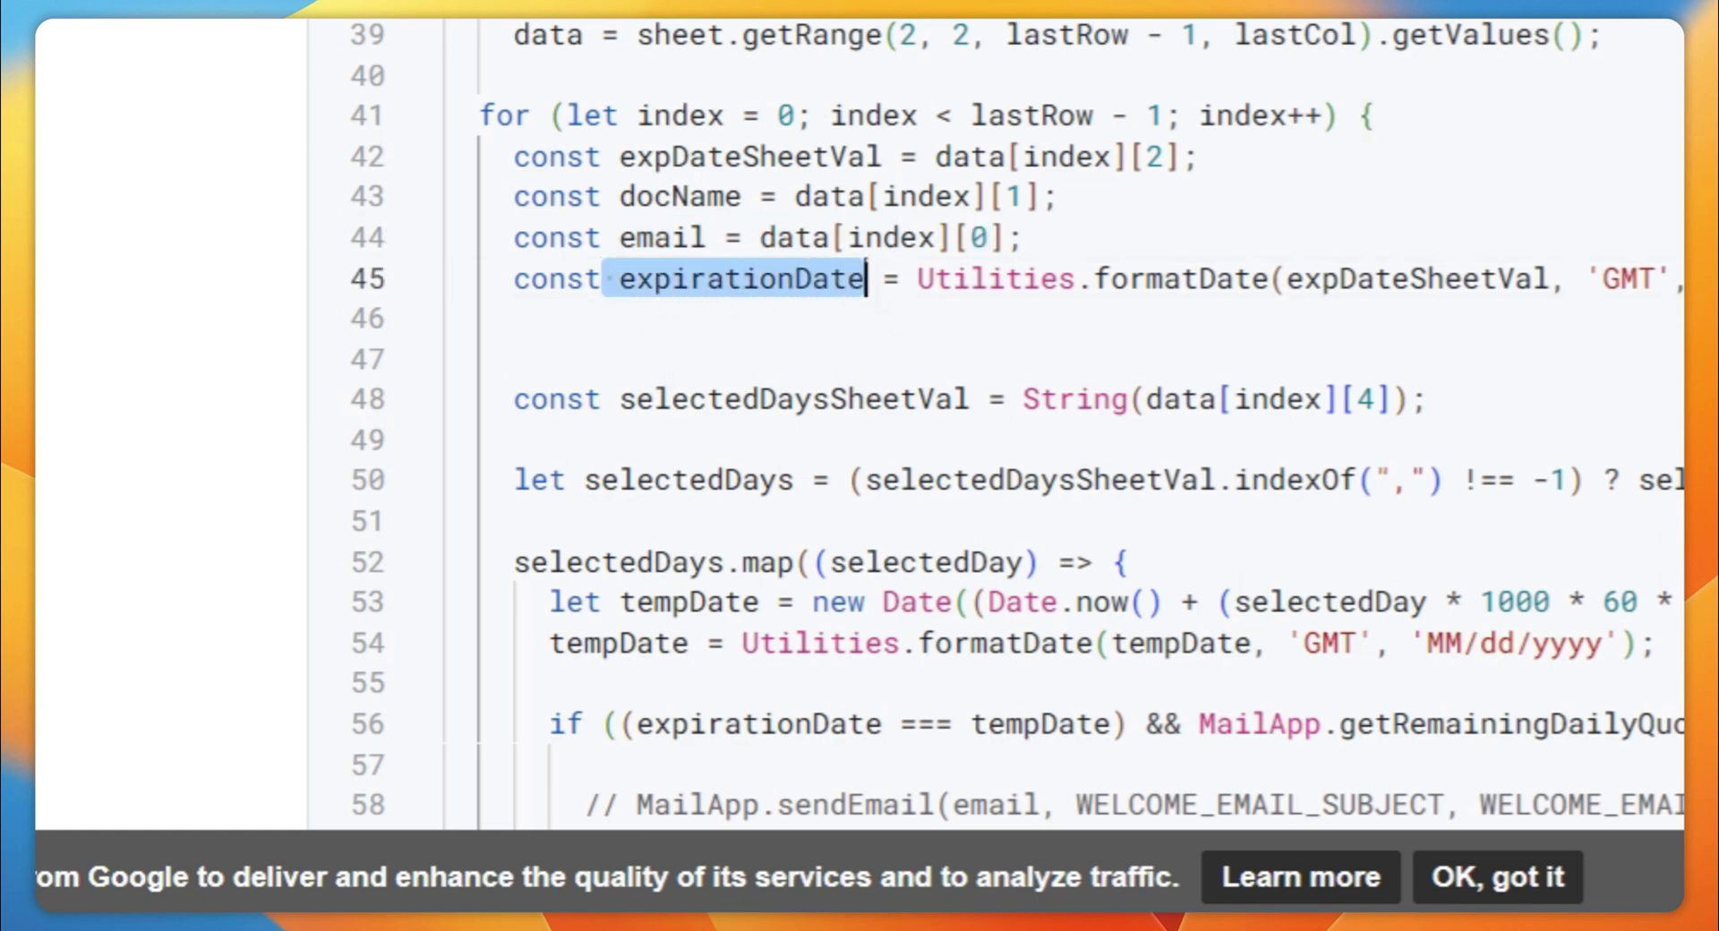
scroll(867, 279, "down", 4)
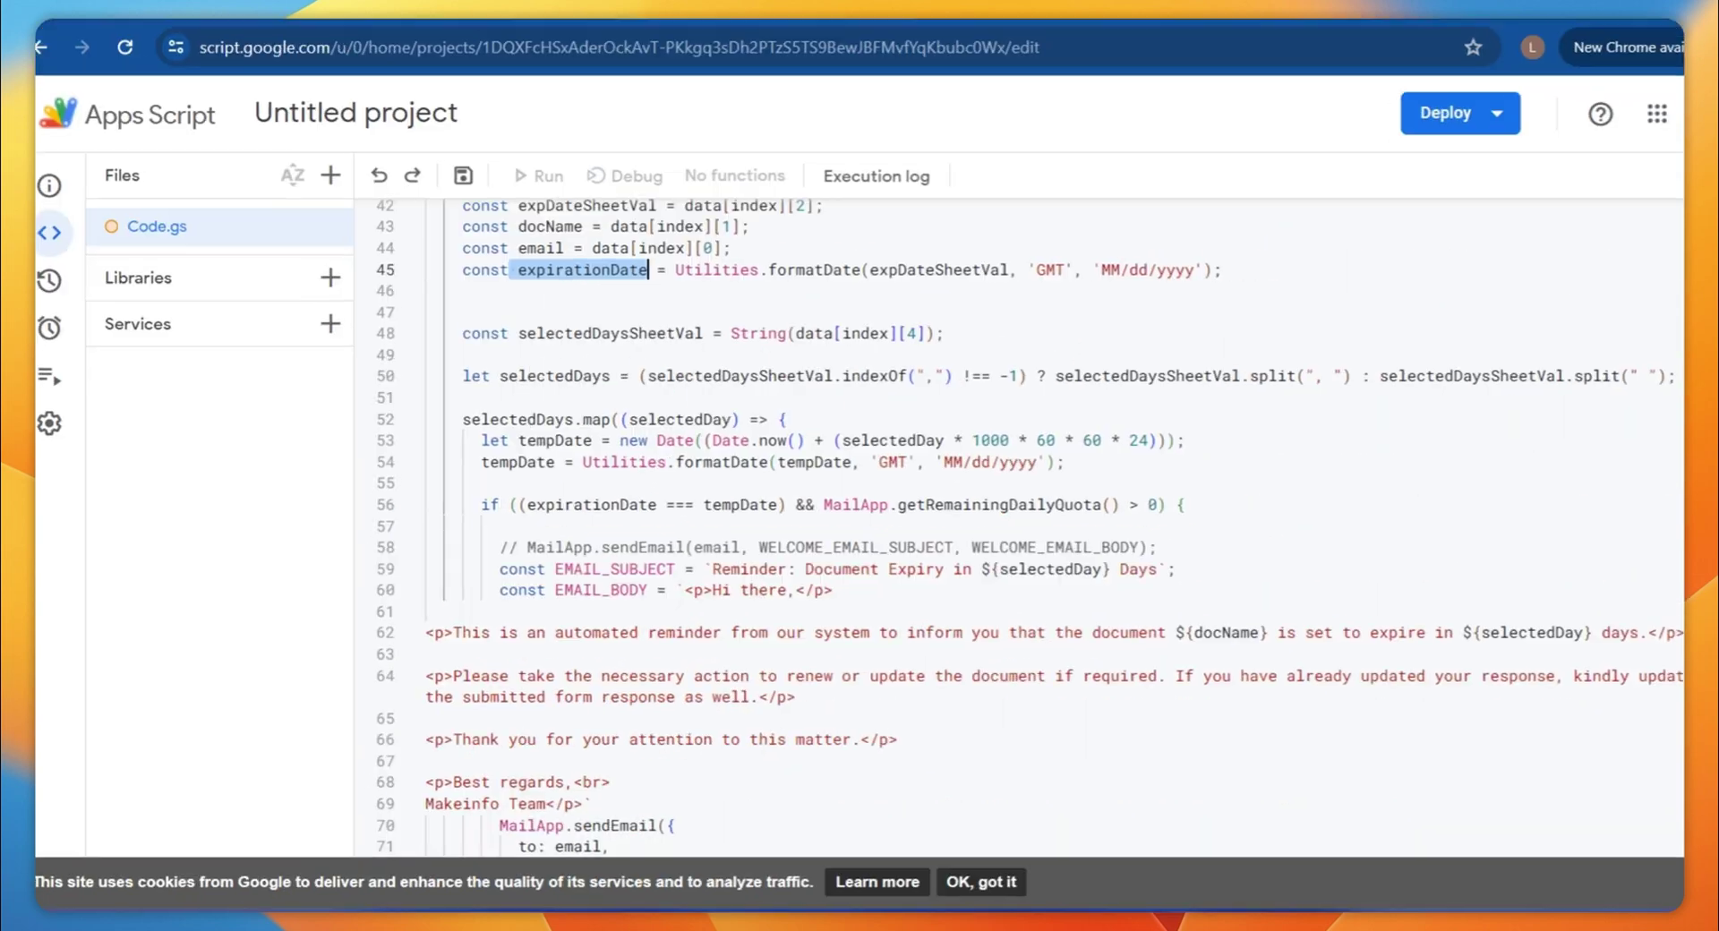
left_click_drag(688, 584, 1120, 584)
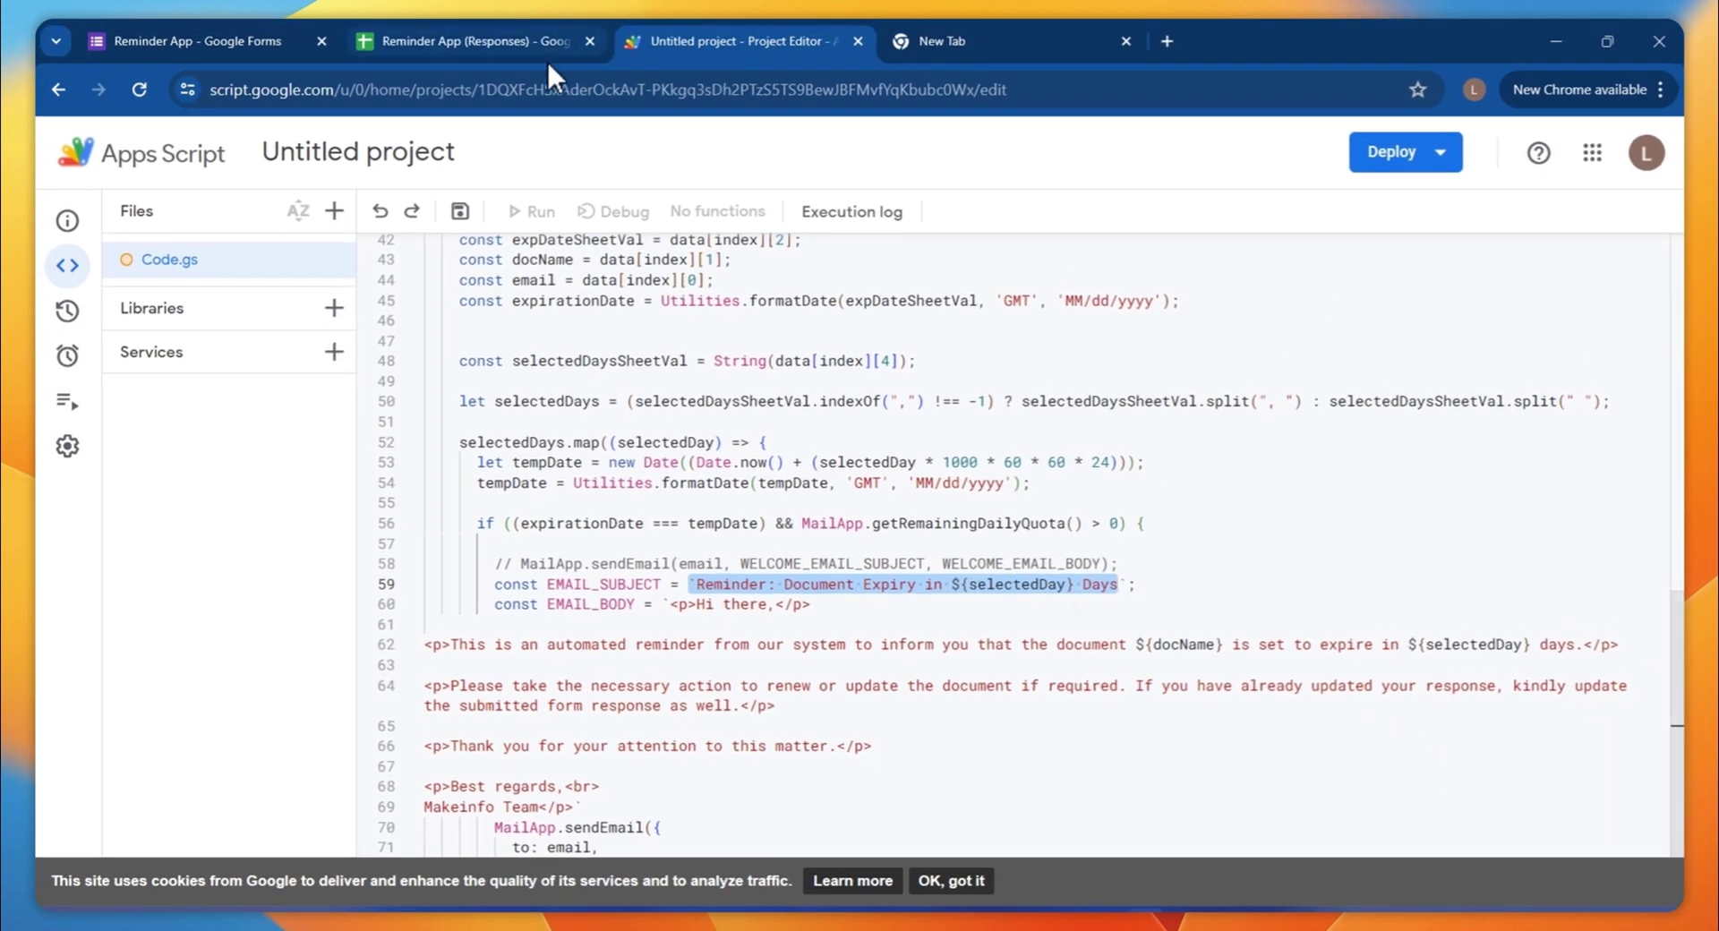
left_click(540, 49)
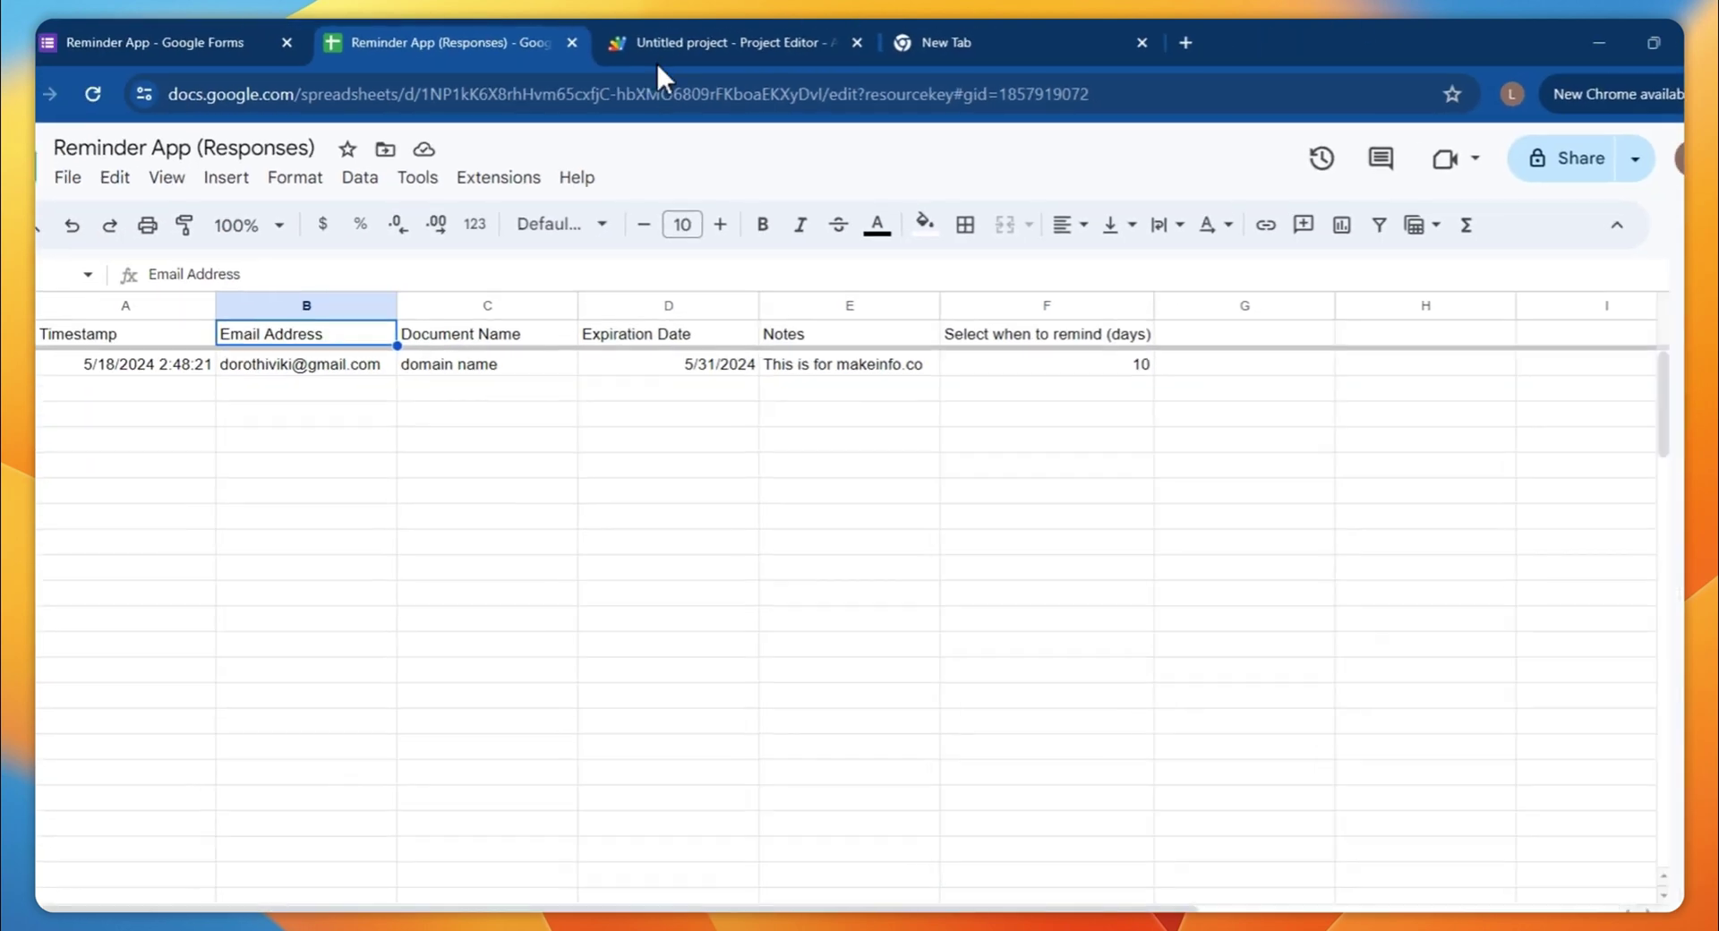
Review the selectedDaysSheetVal uses, the email body on lines 60–69 and the getRemainingDailyQuota check
left_click(655, 64)
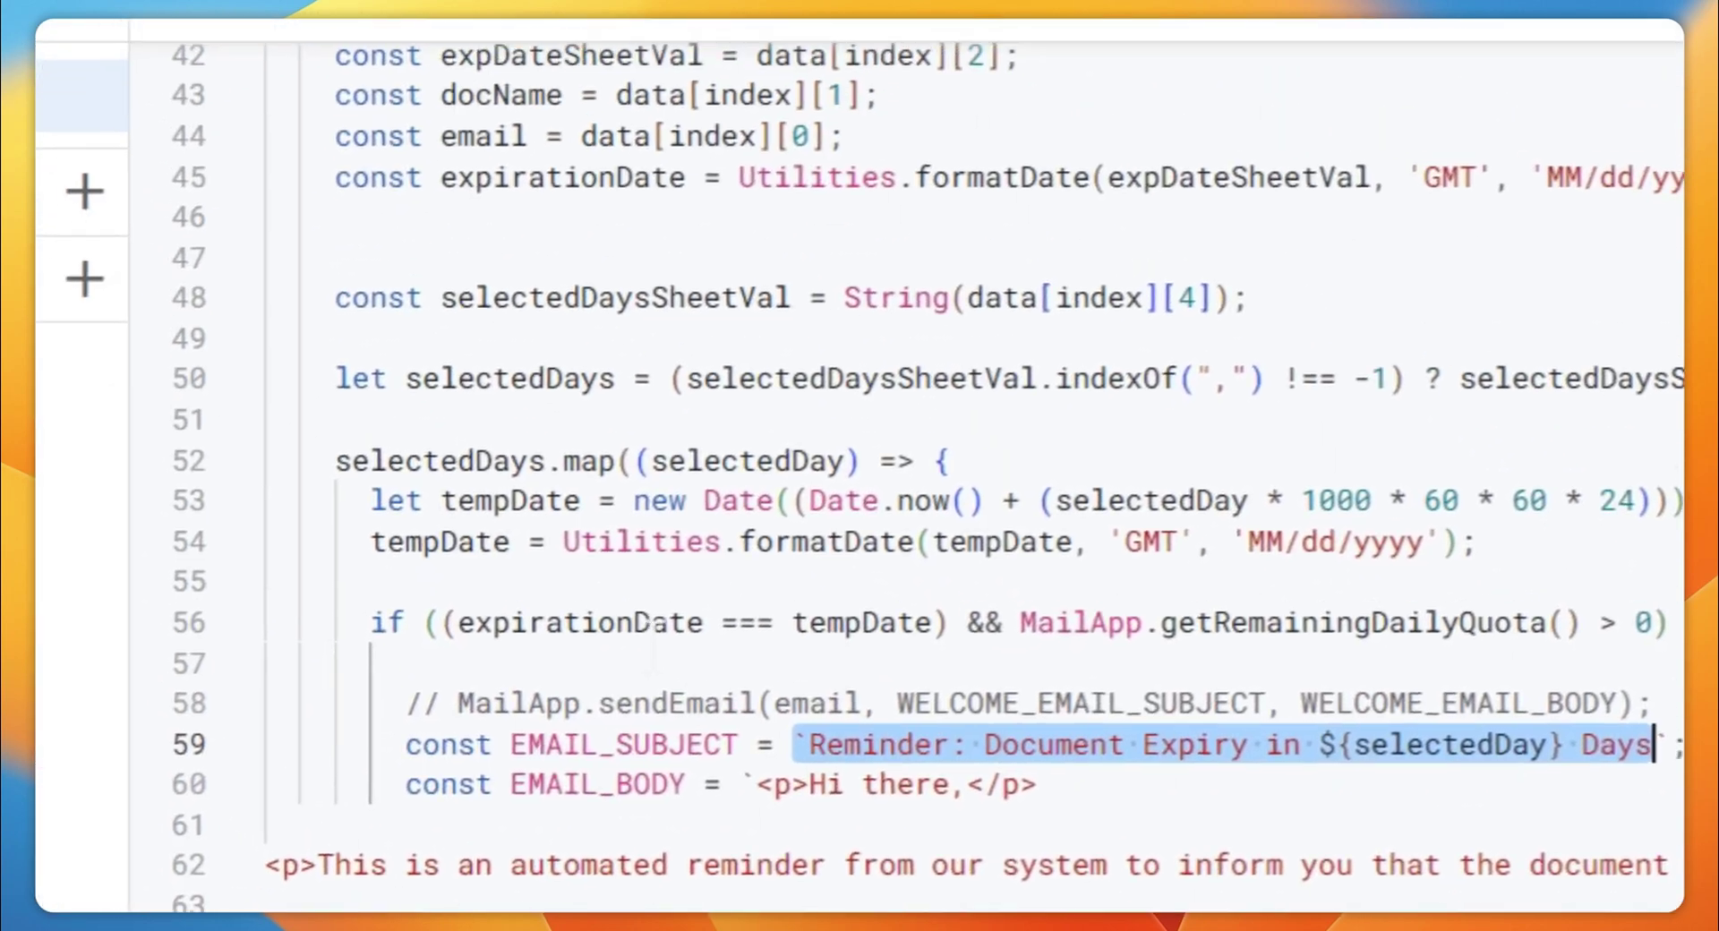
left_click(179, 191)
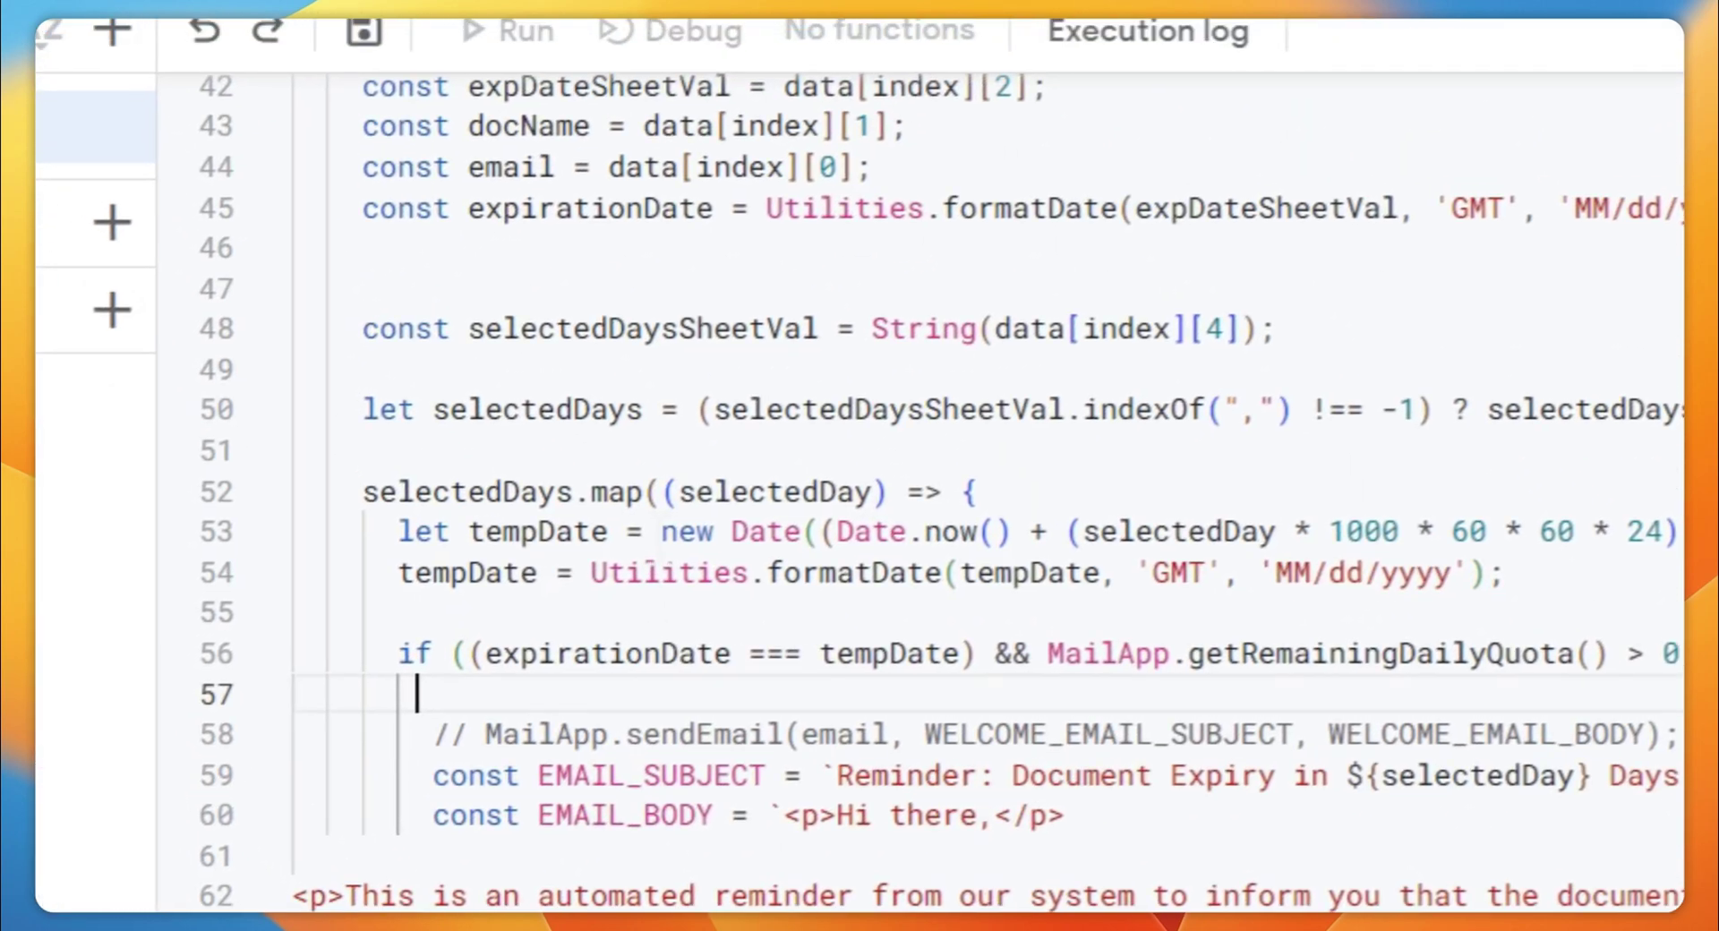
left_click(1099, 229)
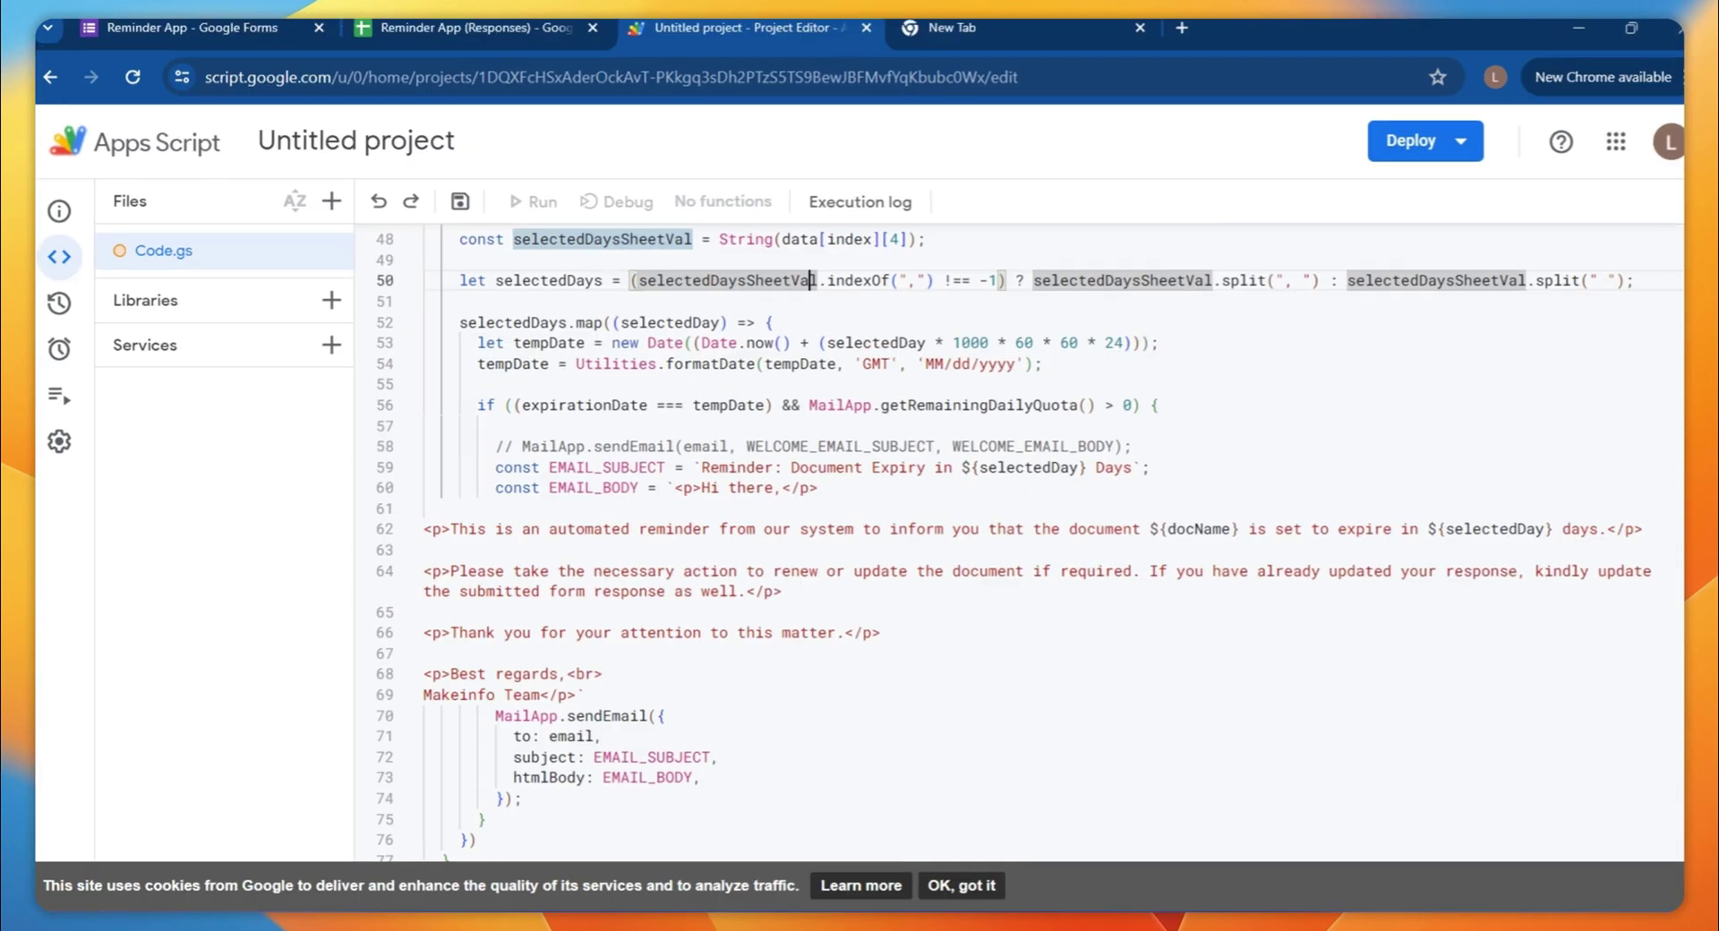
left_click_drag(543, 487, 570, 694)
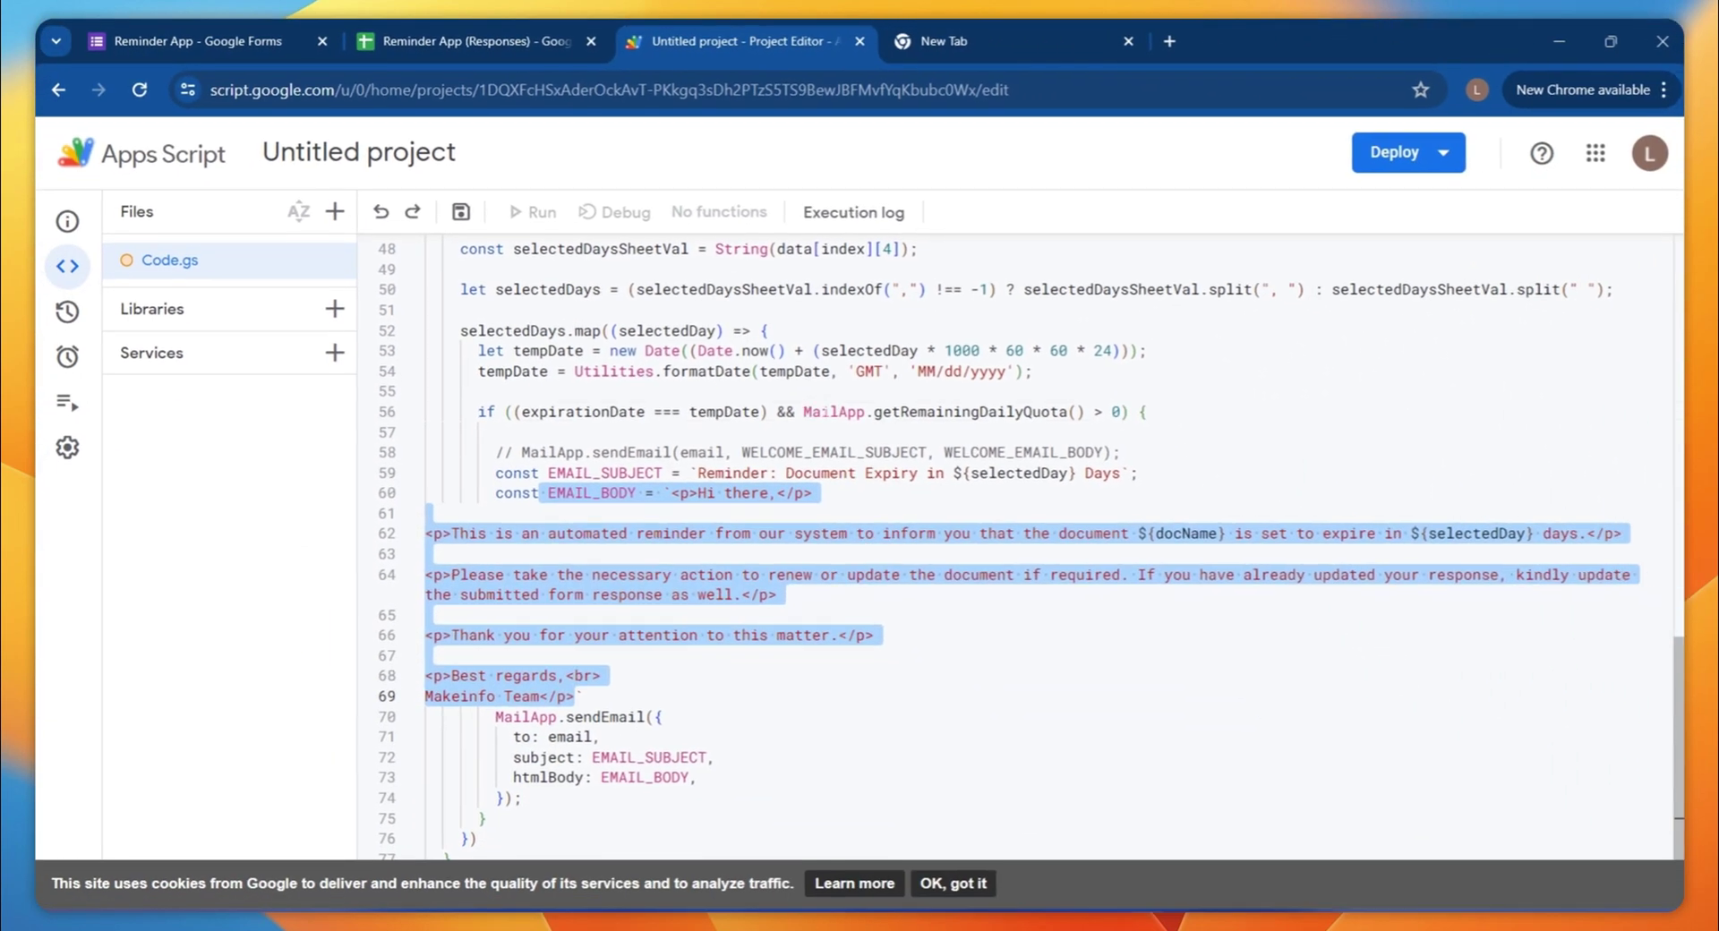
left_click_drag(802, 410, 1117, 410)
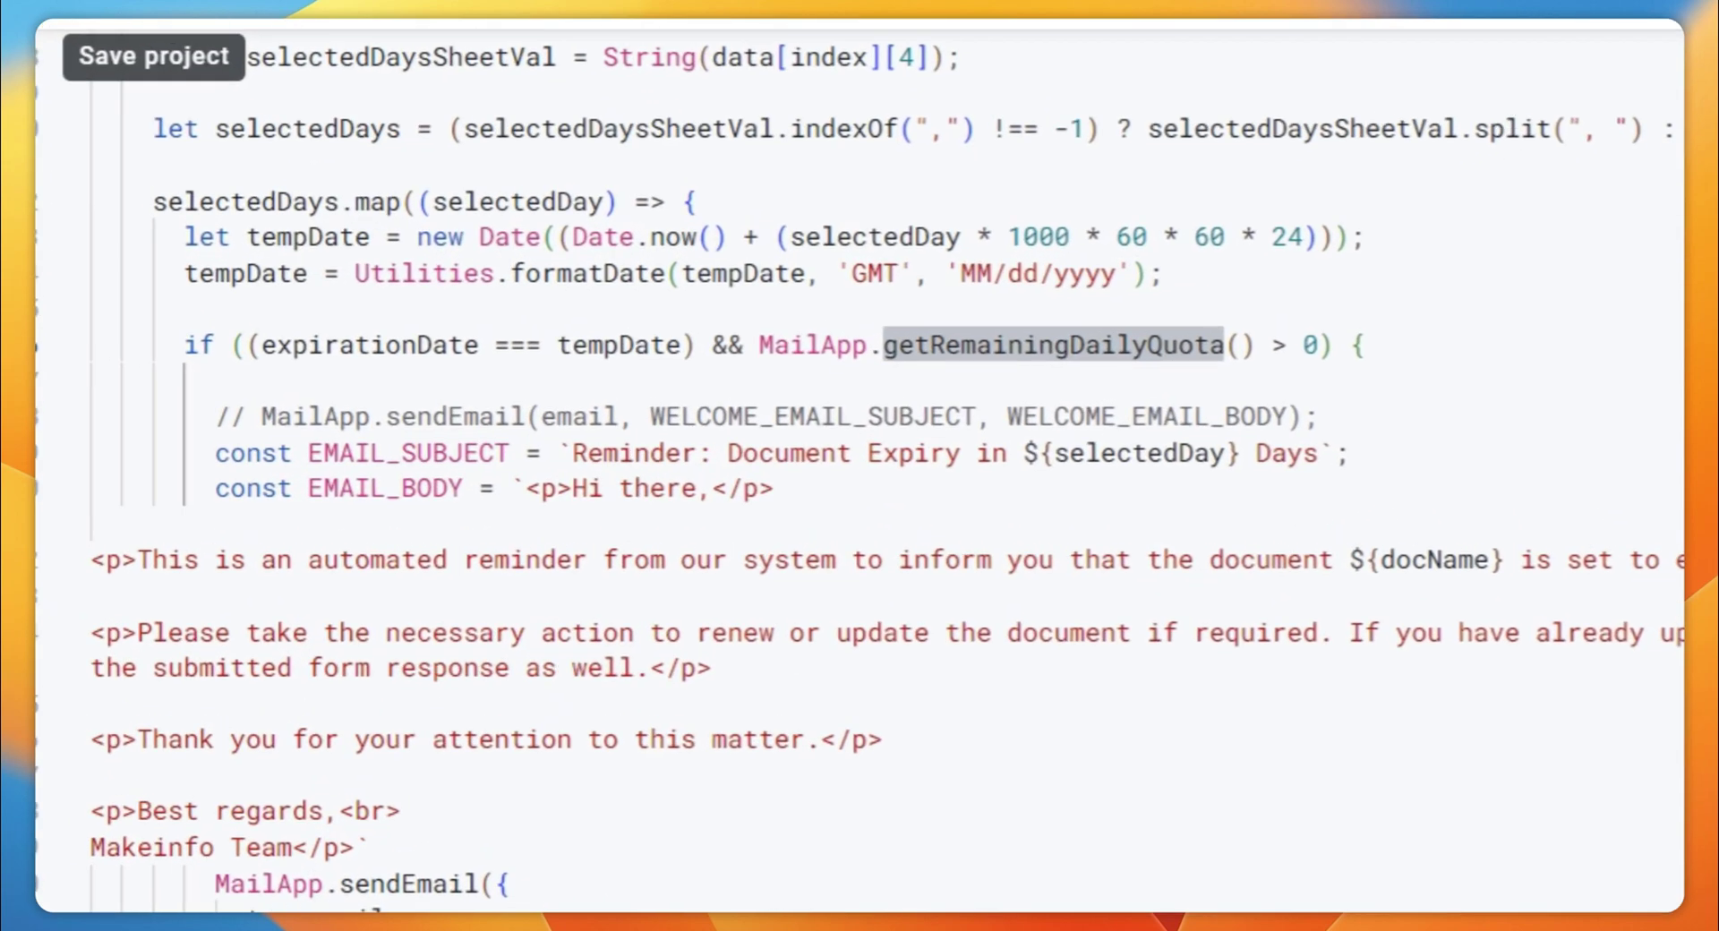
Rename the Untitled project to 'Reminder Script'
left_click(459, 212)
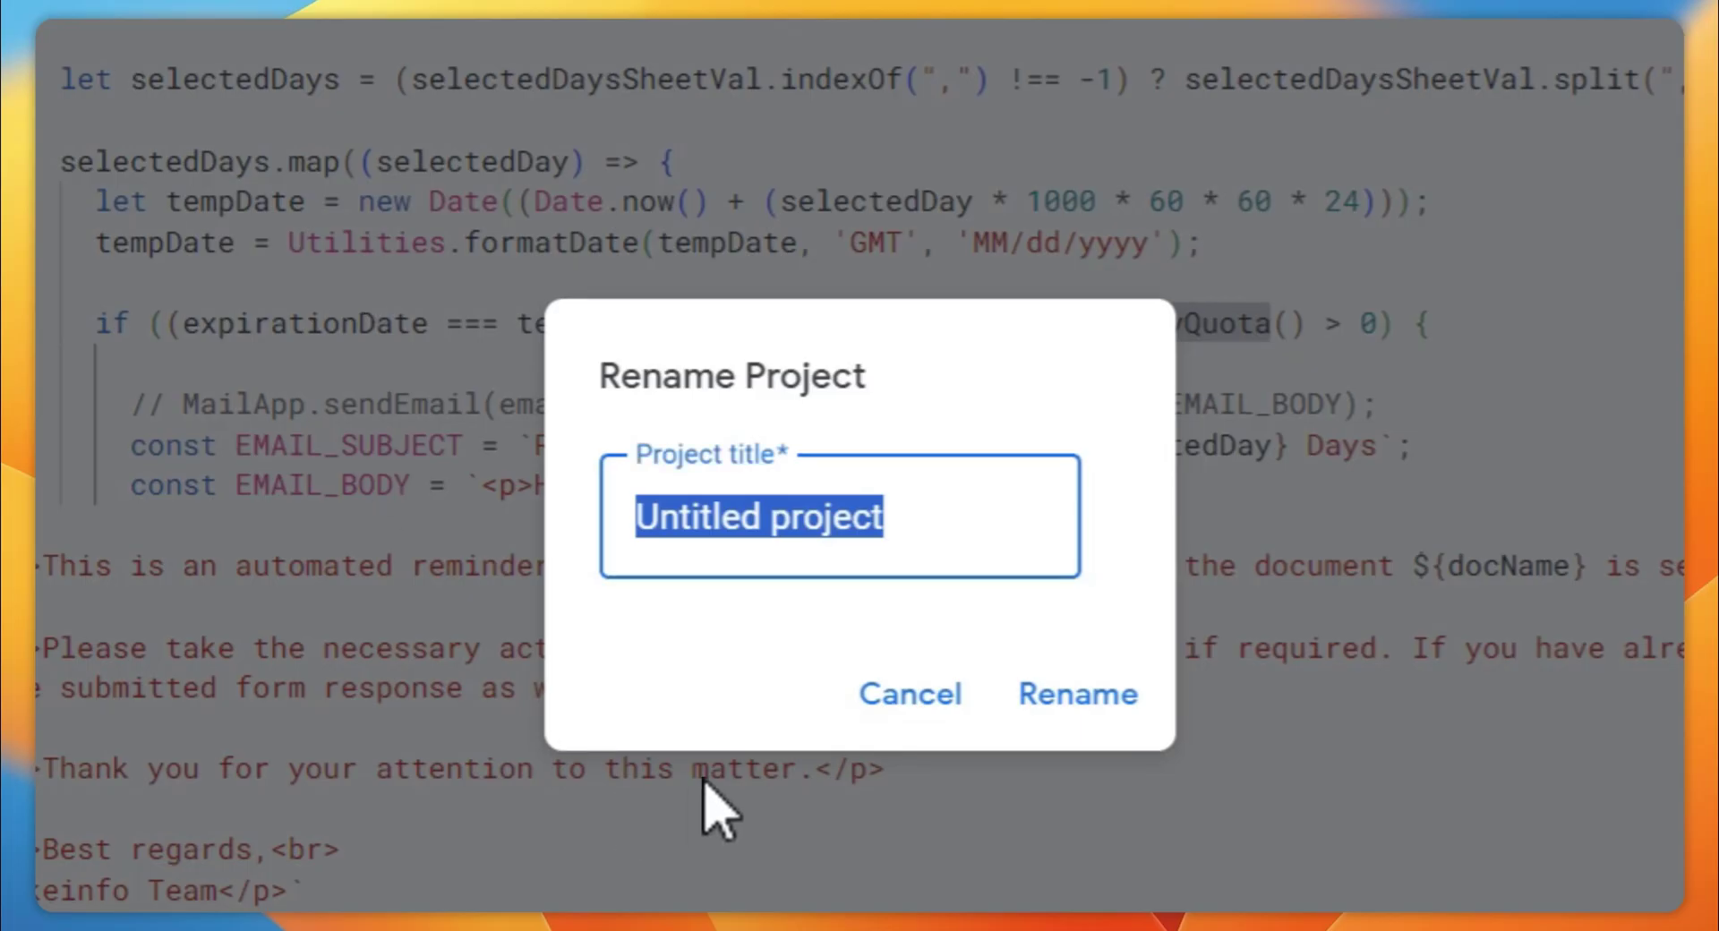
type("Reminder Script")
key("Return")
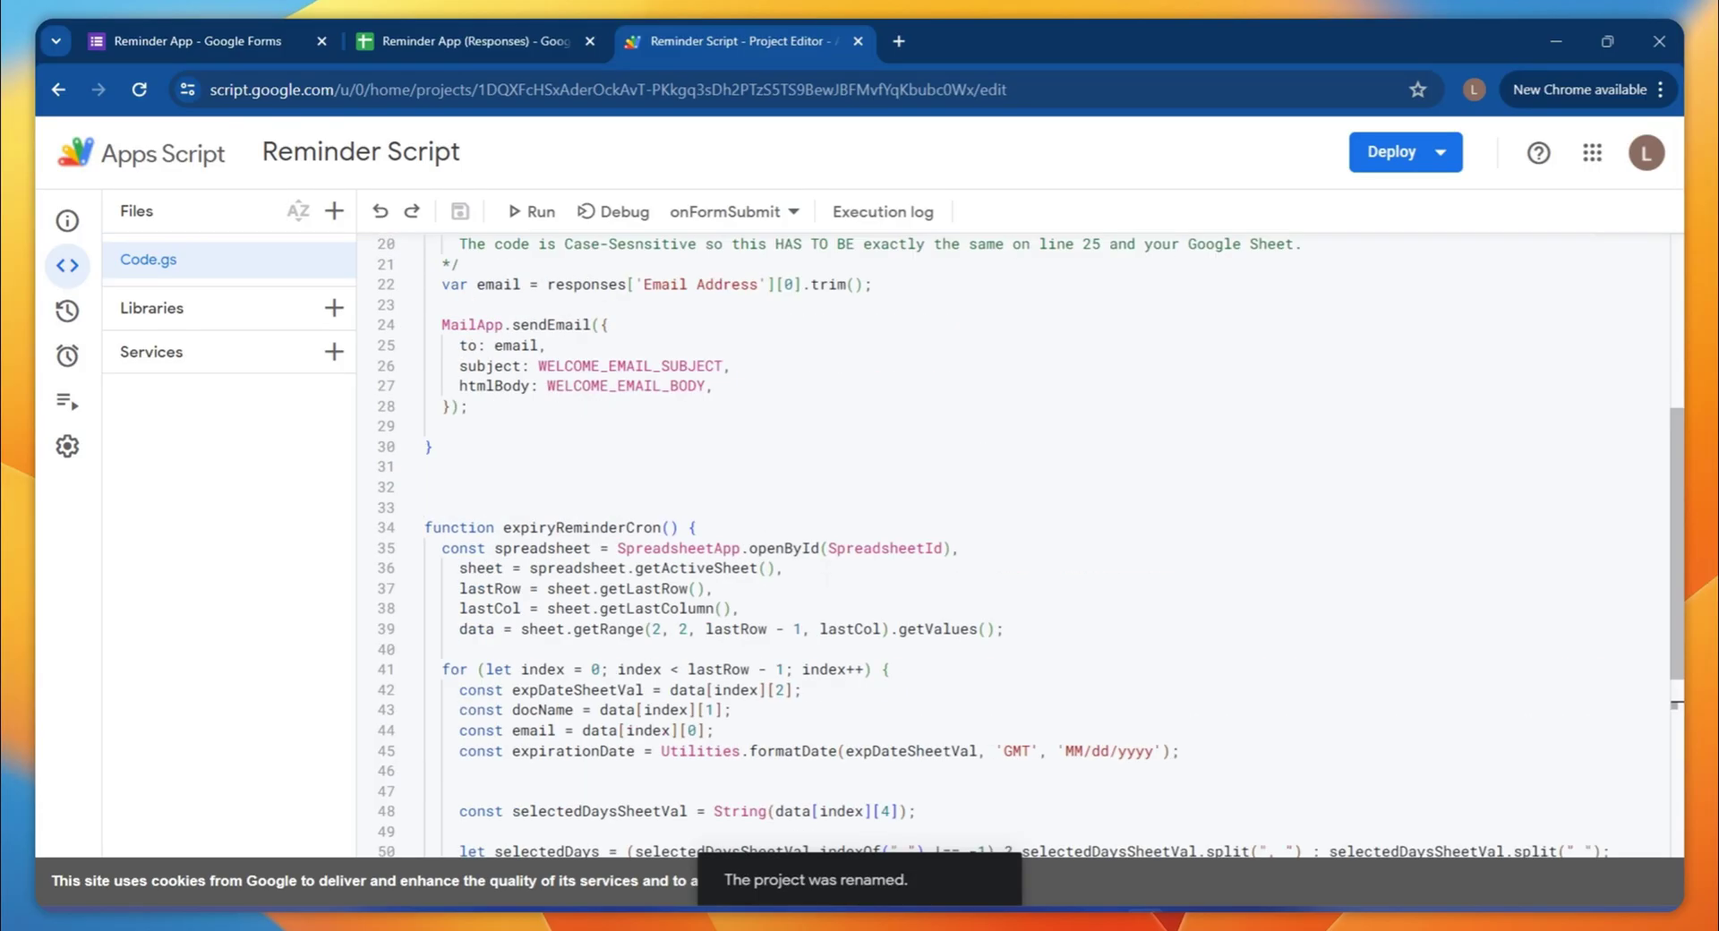
scroll(1012, 537, "up", 3)
scroll(1012, 538, "down", 10)
scroll(1012, 537, "up", 4)
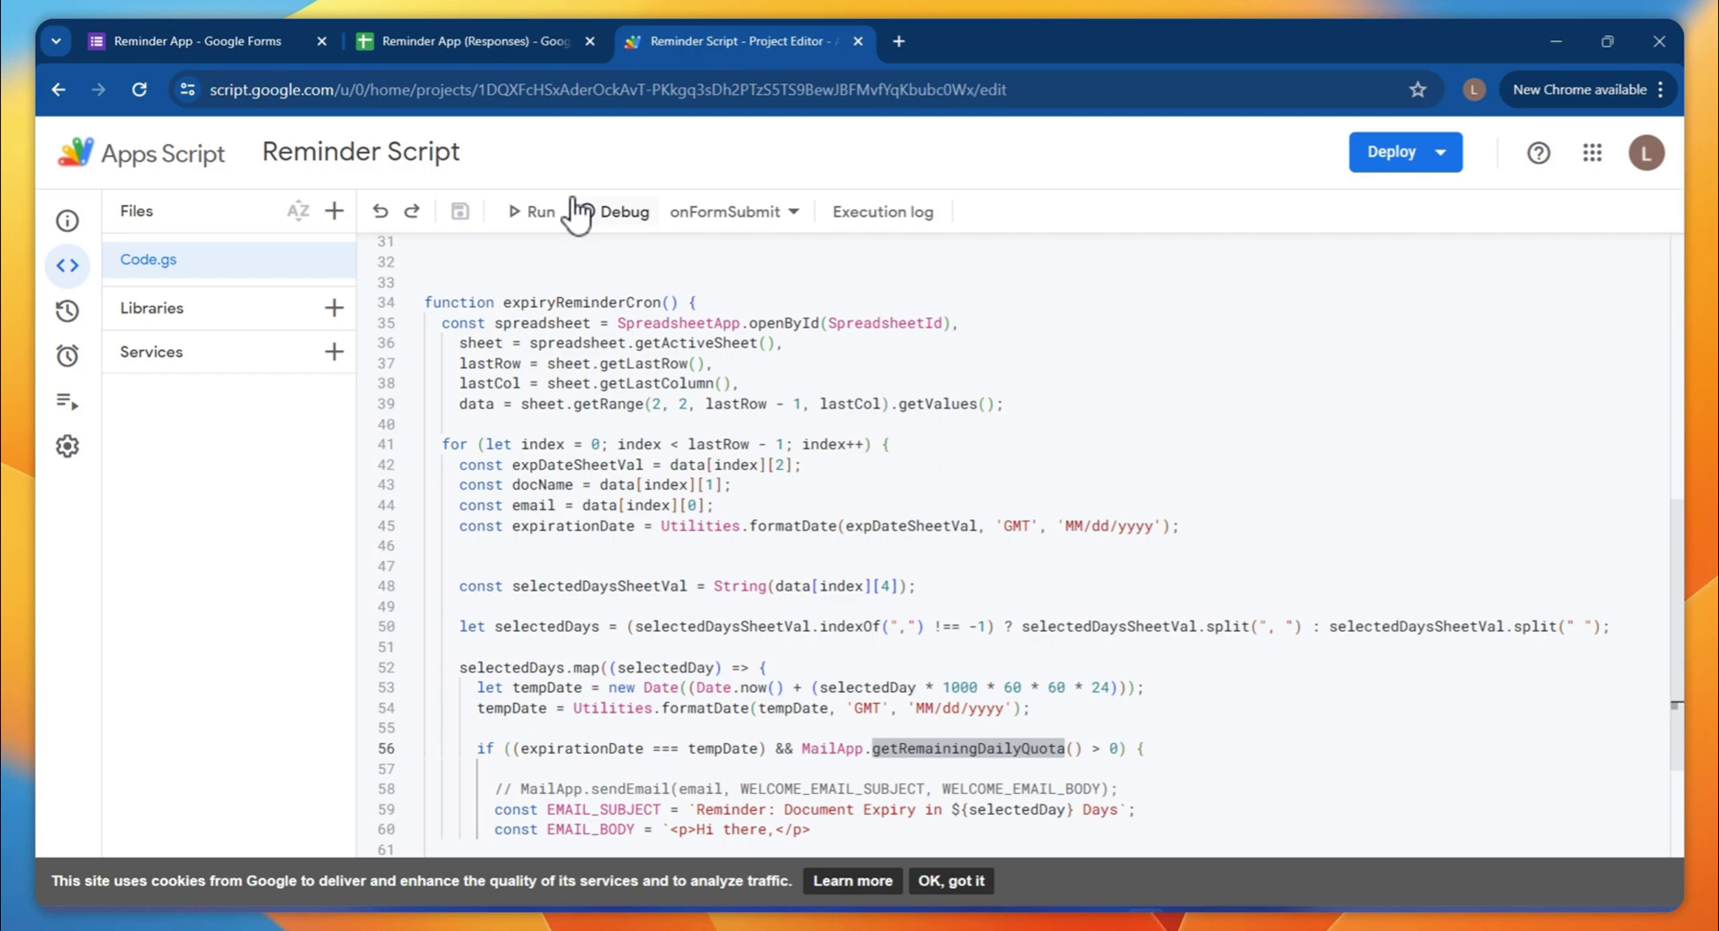
Run expiryReminderCron and review the authorization warning about the unverified app
left_click(707, 211)
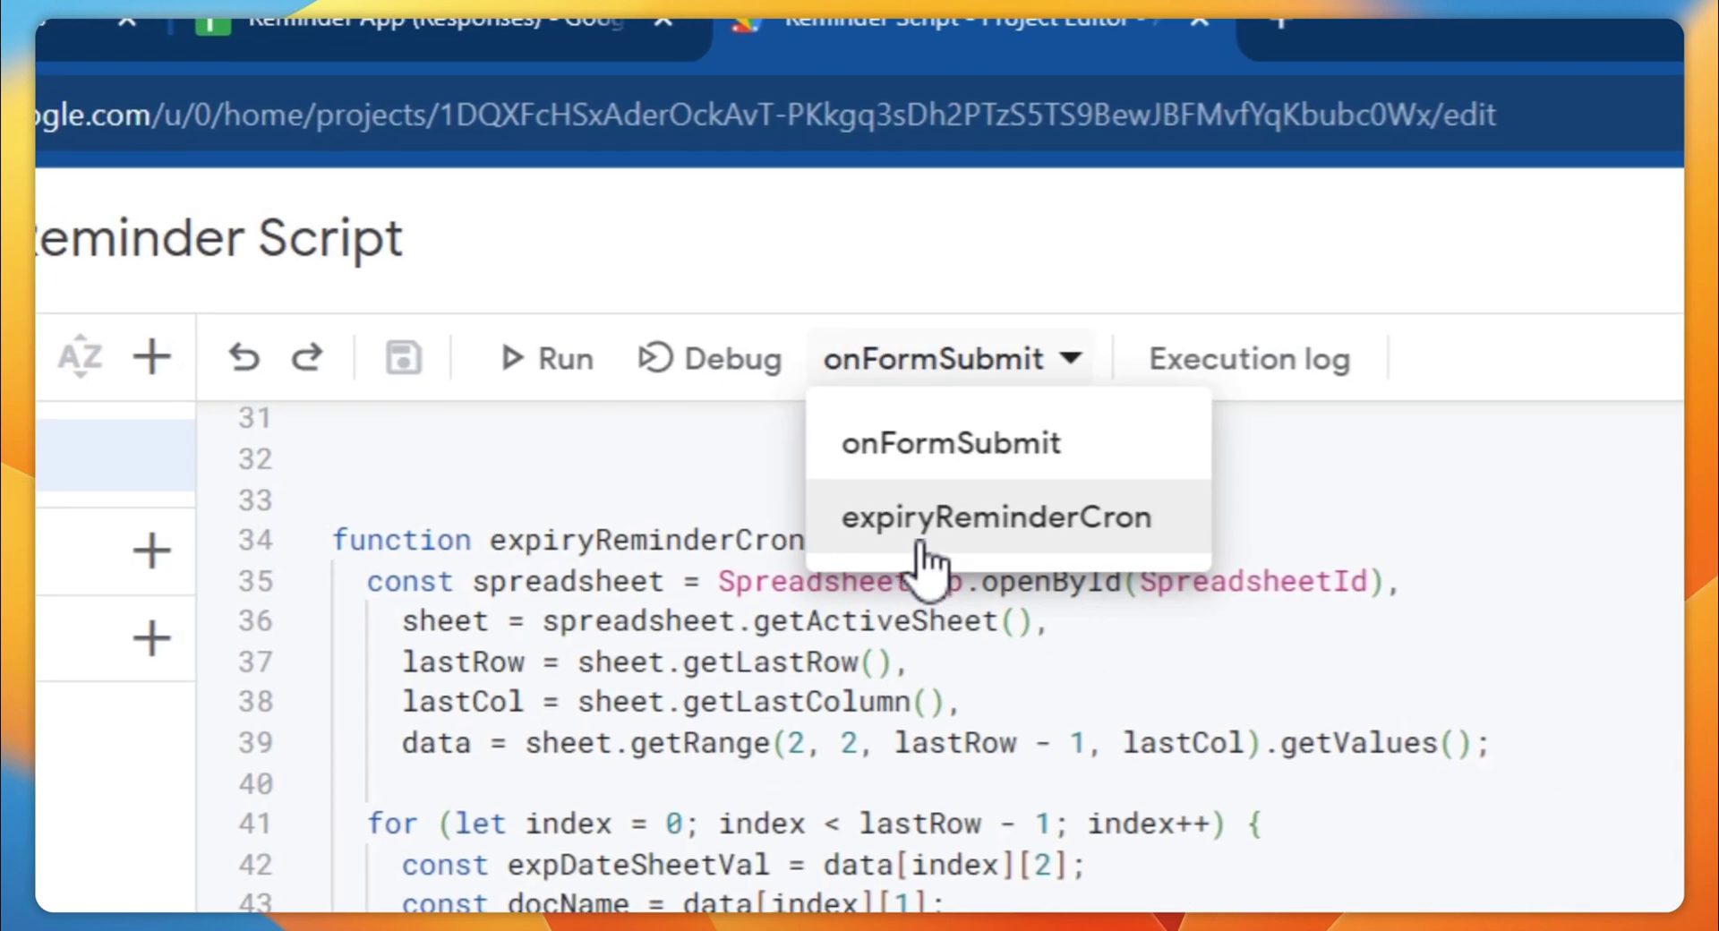
left_click(936, 548)
left_click(548, 357)
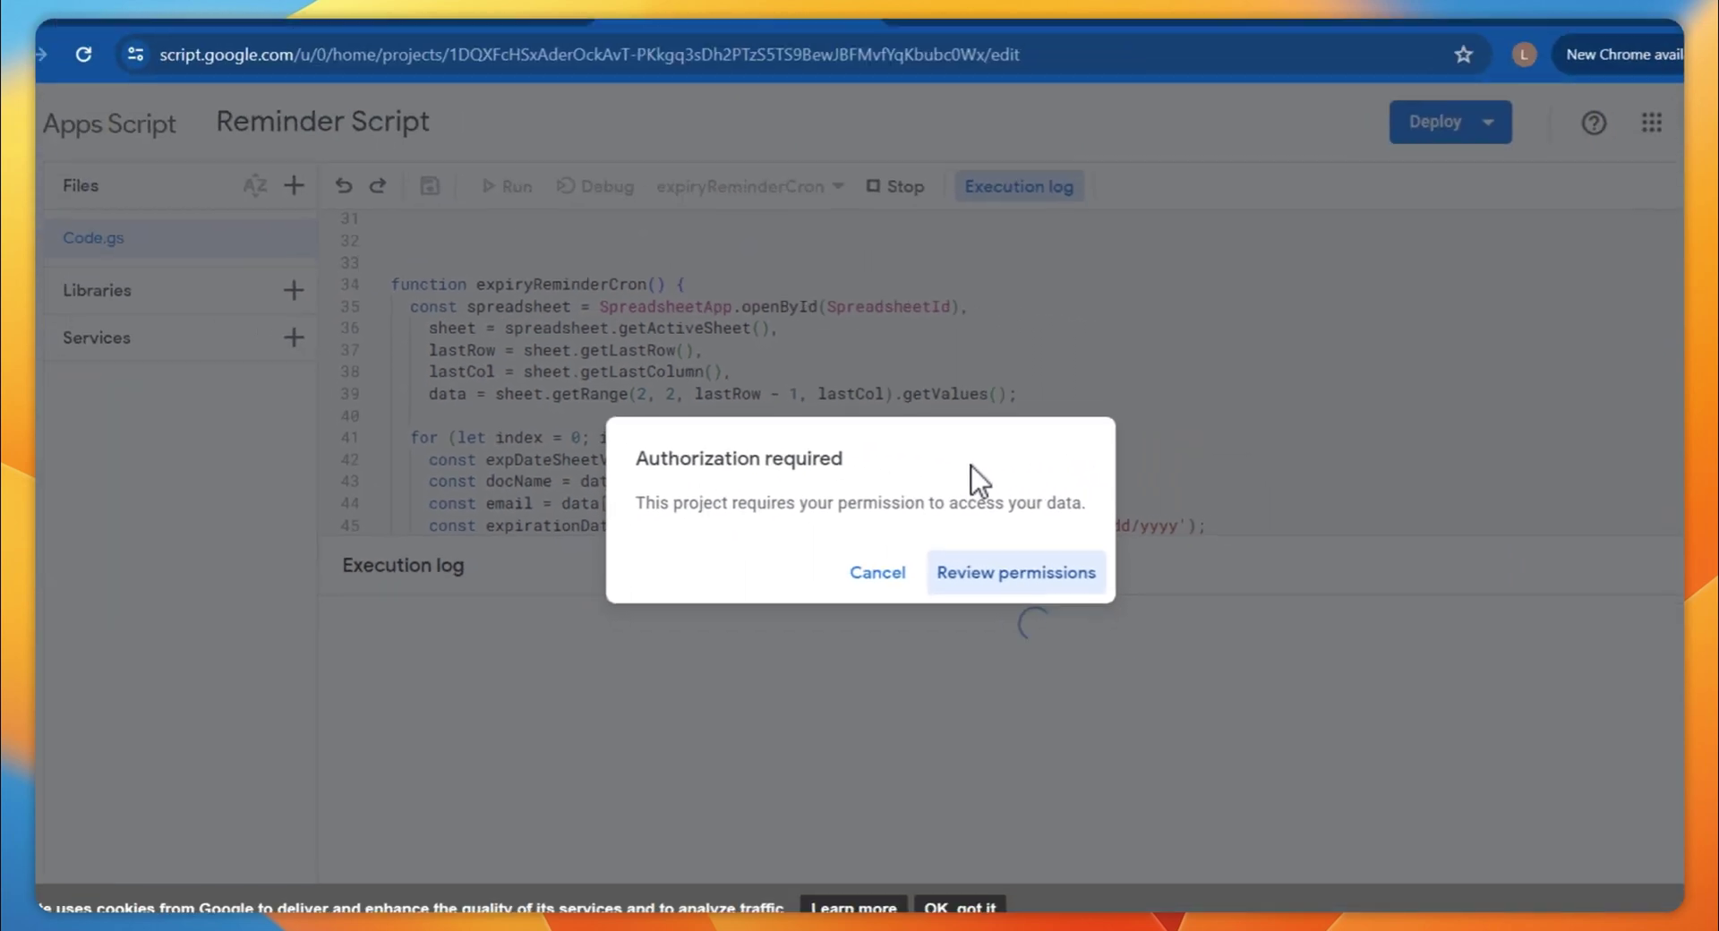
left_click(1017, 572)
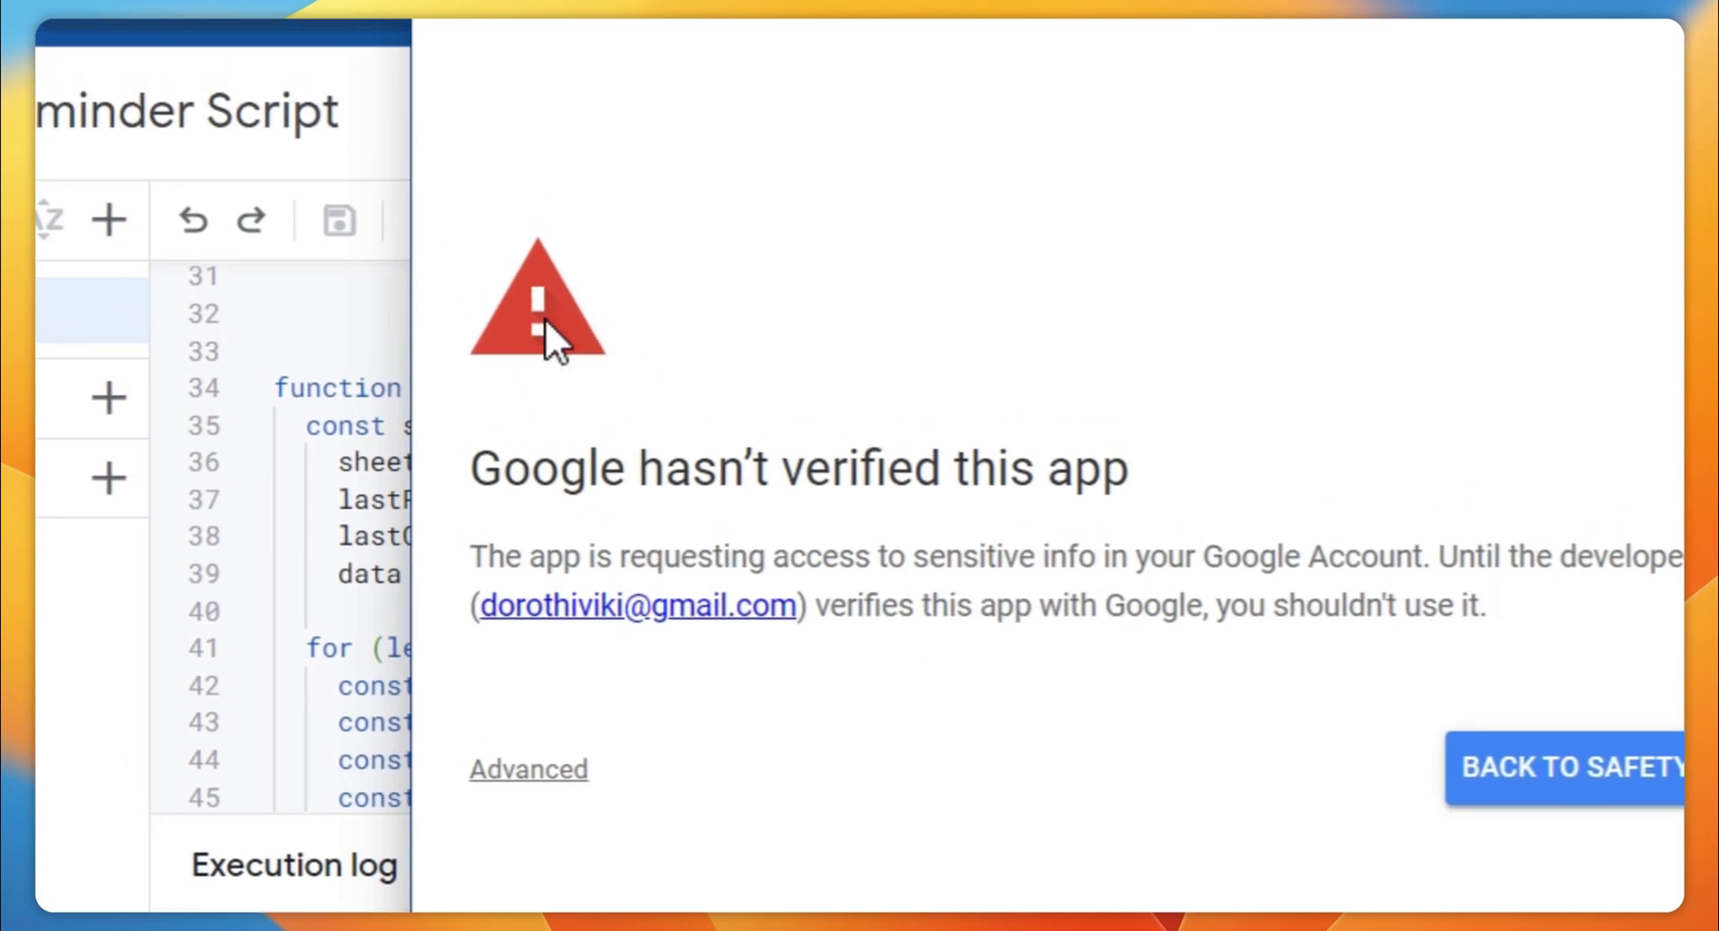
left_click_drag(544, 317, 1272, 638)
left_click(682, 616)
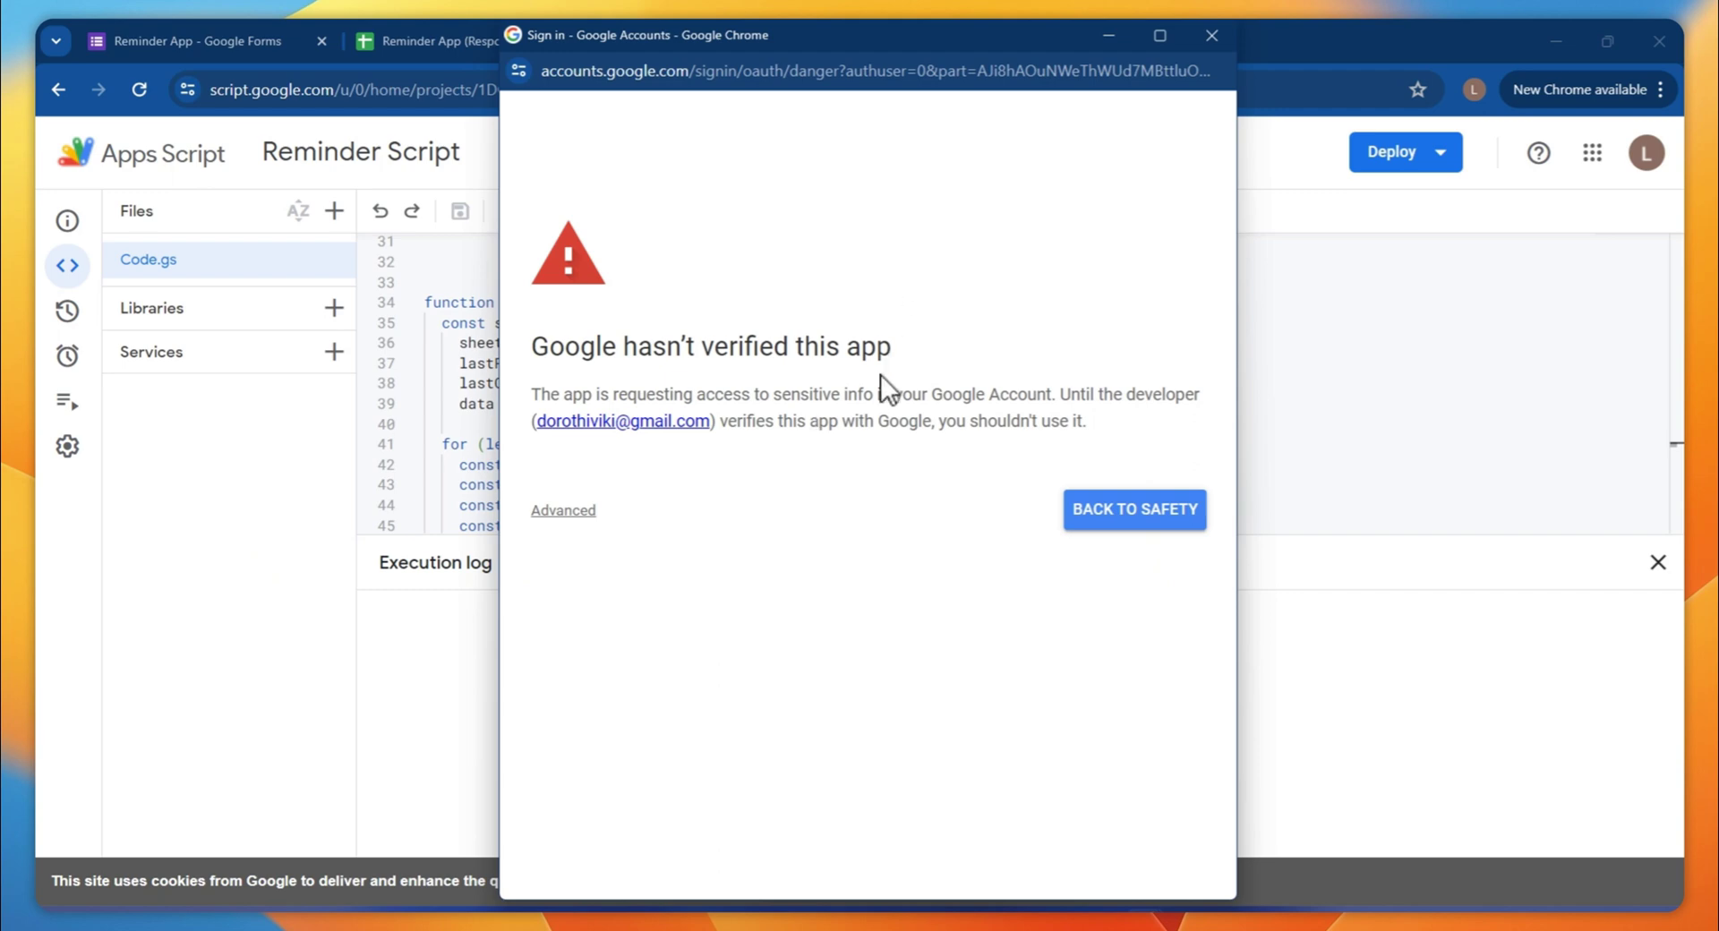
Proceed past the warning to the consent page and review the Sheets and email permissions
left_click(584, 514)
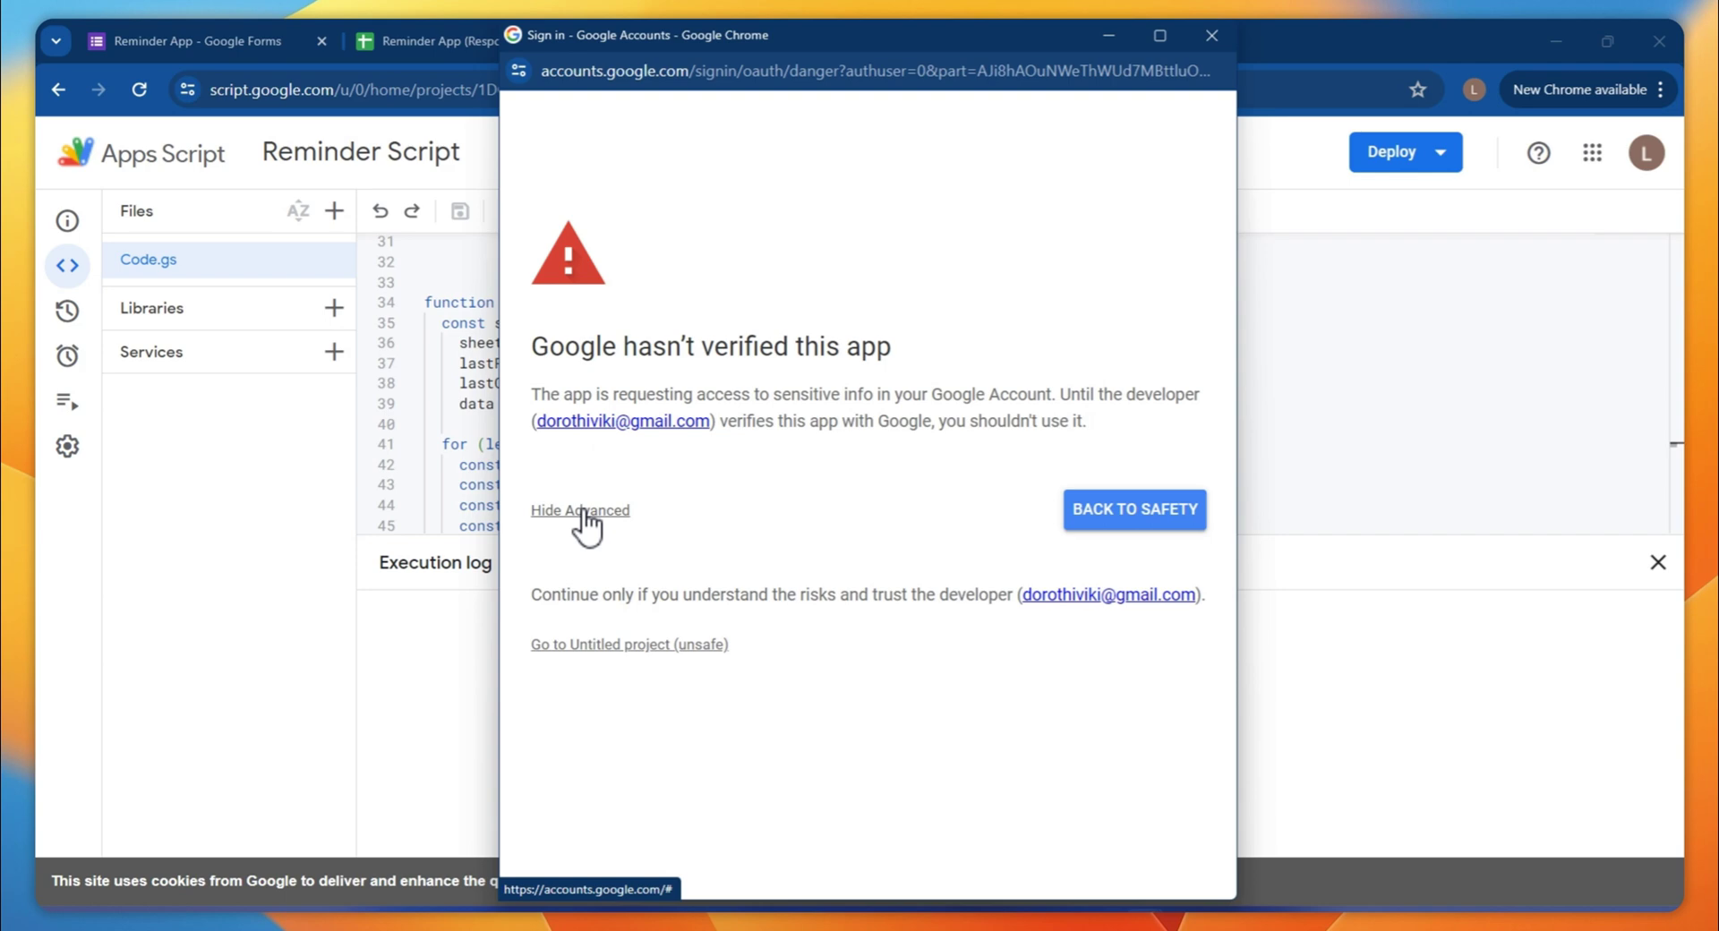
left_click(591, 645)
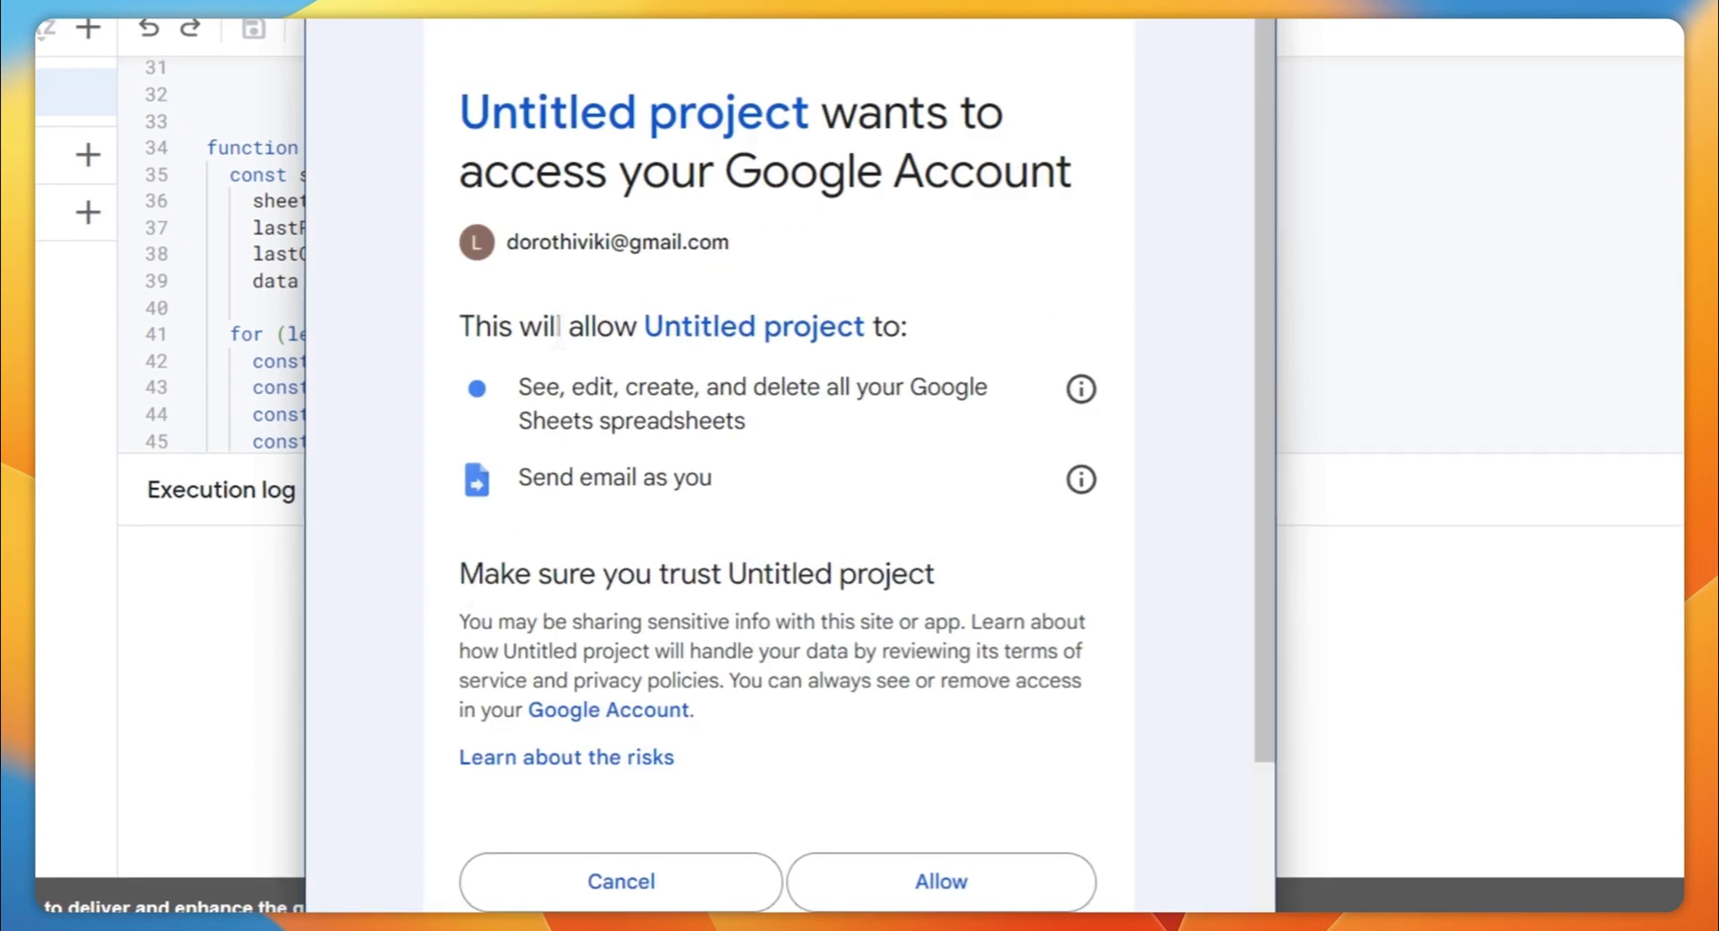
left_click_drag(536, 349, 750, 419)
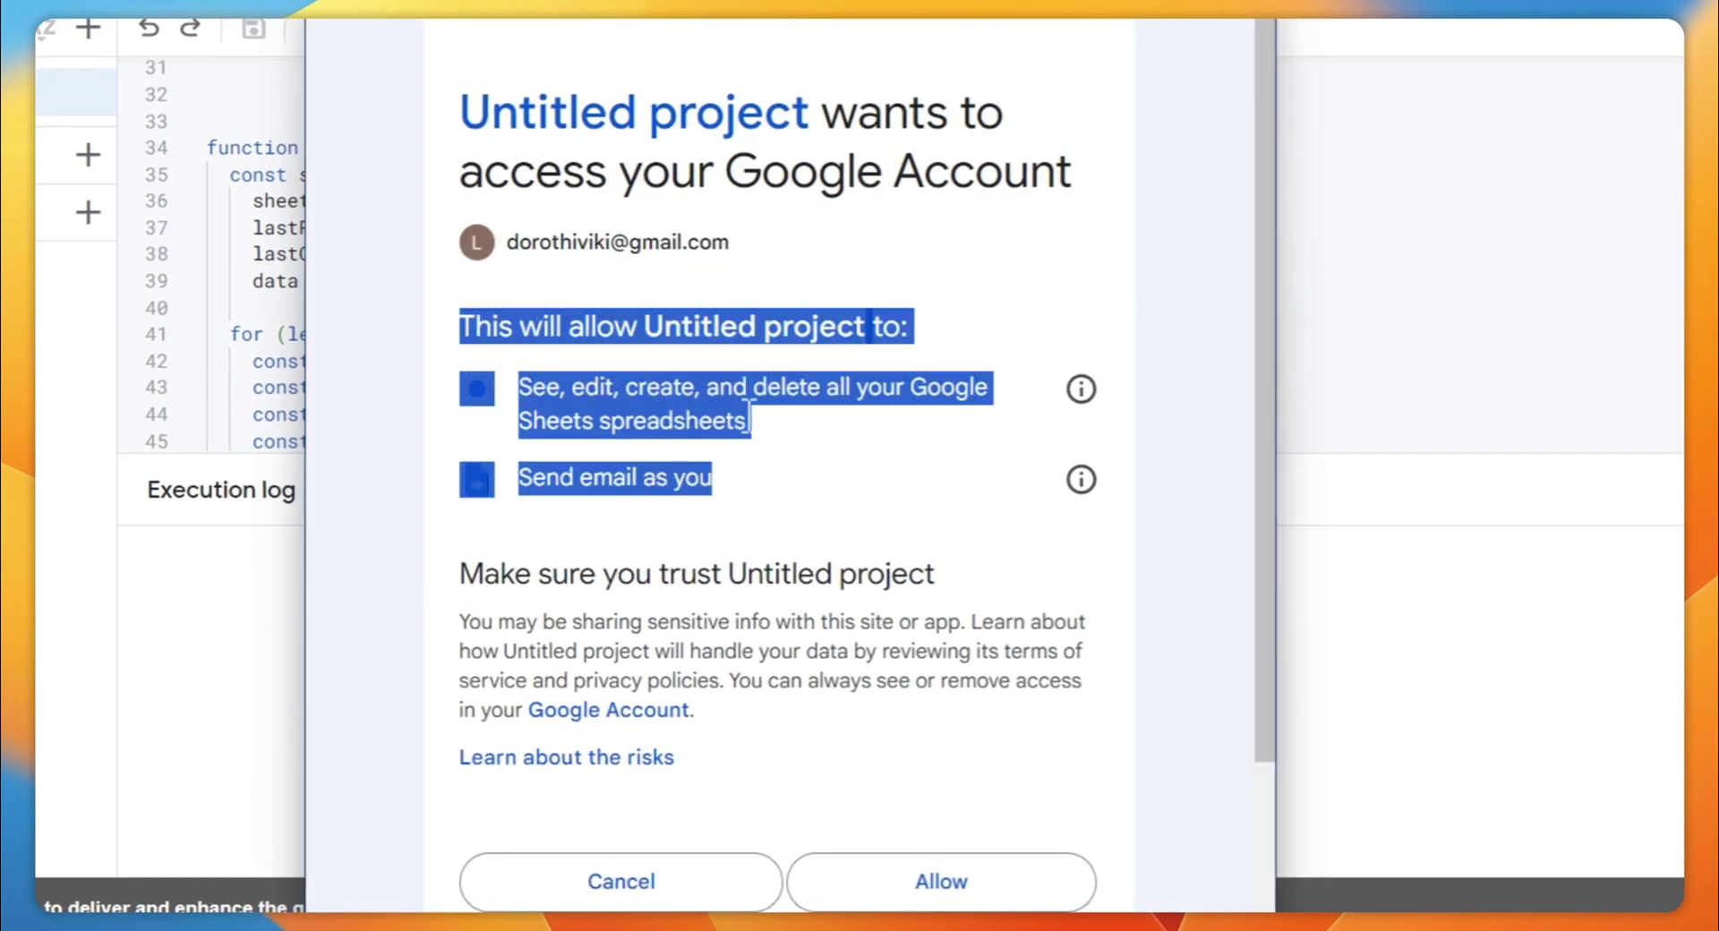
left_click(697, 412)
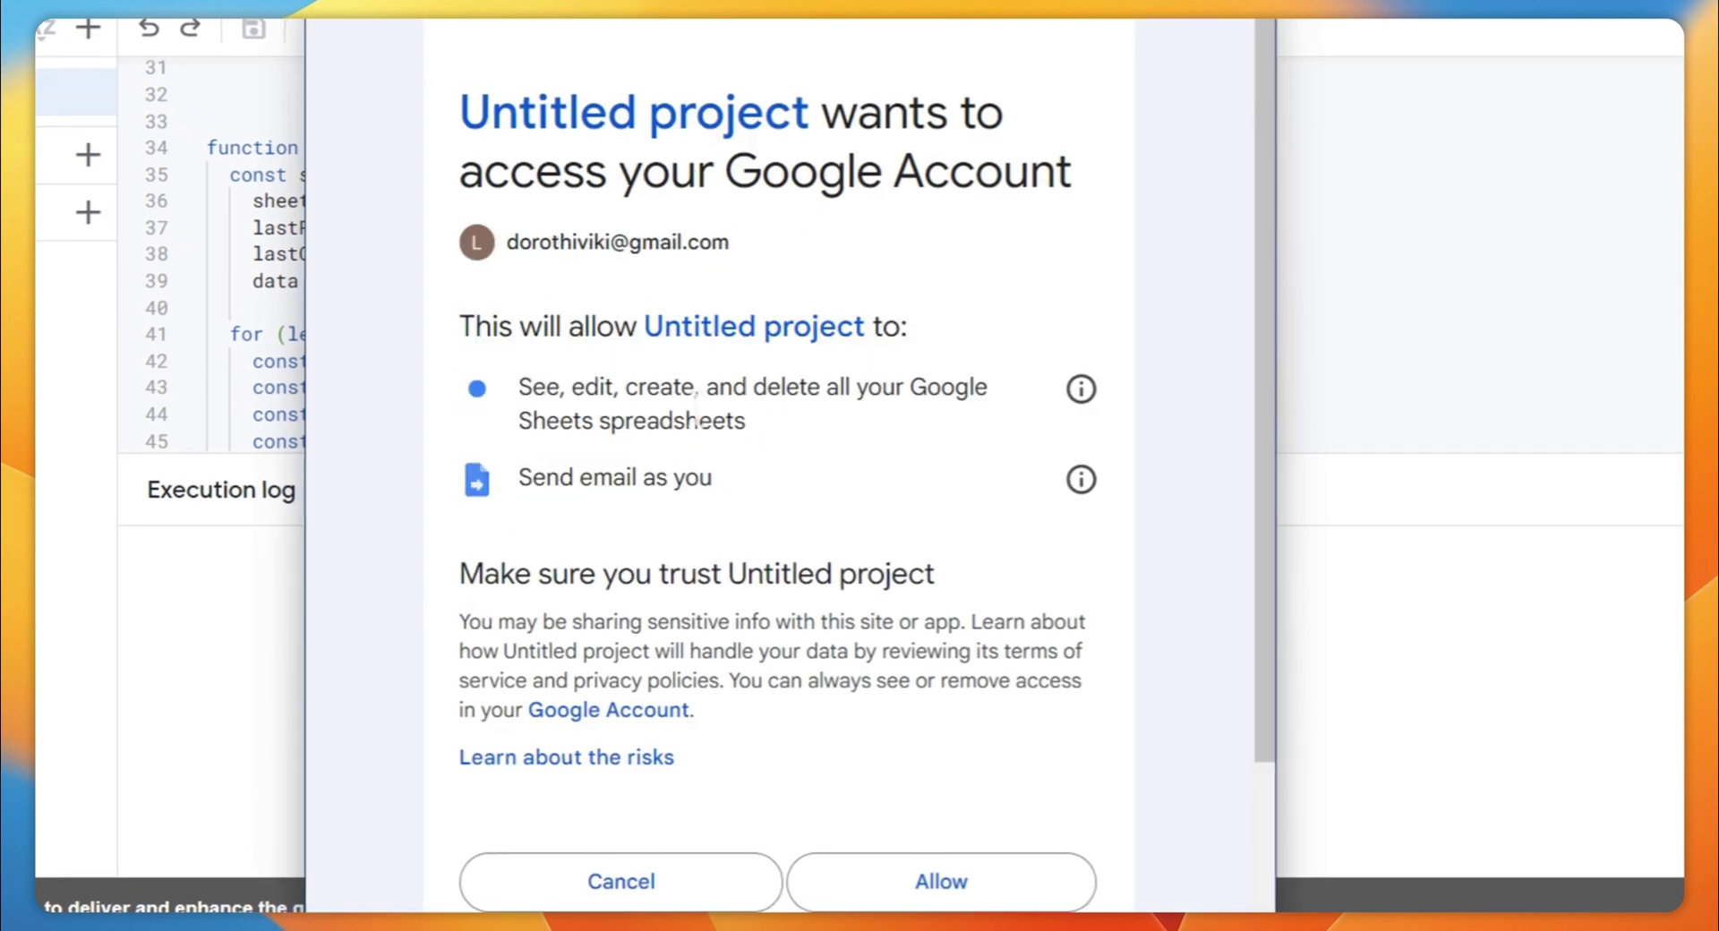
triple_click(758, 448)
left_click_drag(512, 477, 699, 479)
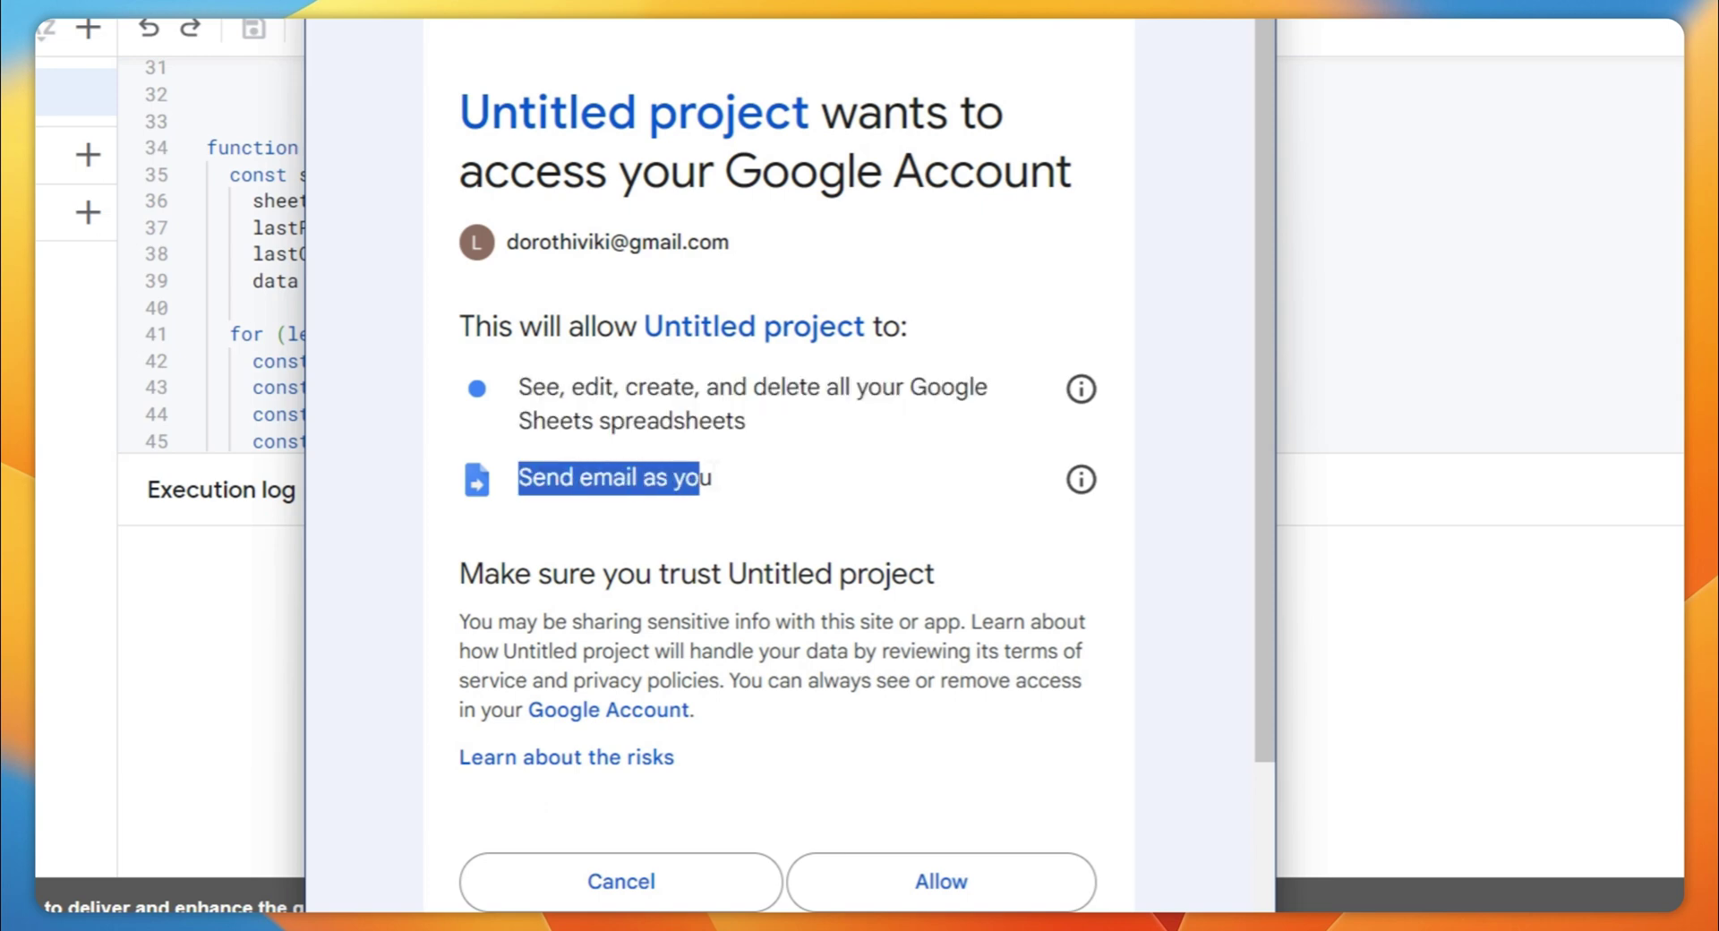
left_click(796, 485)
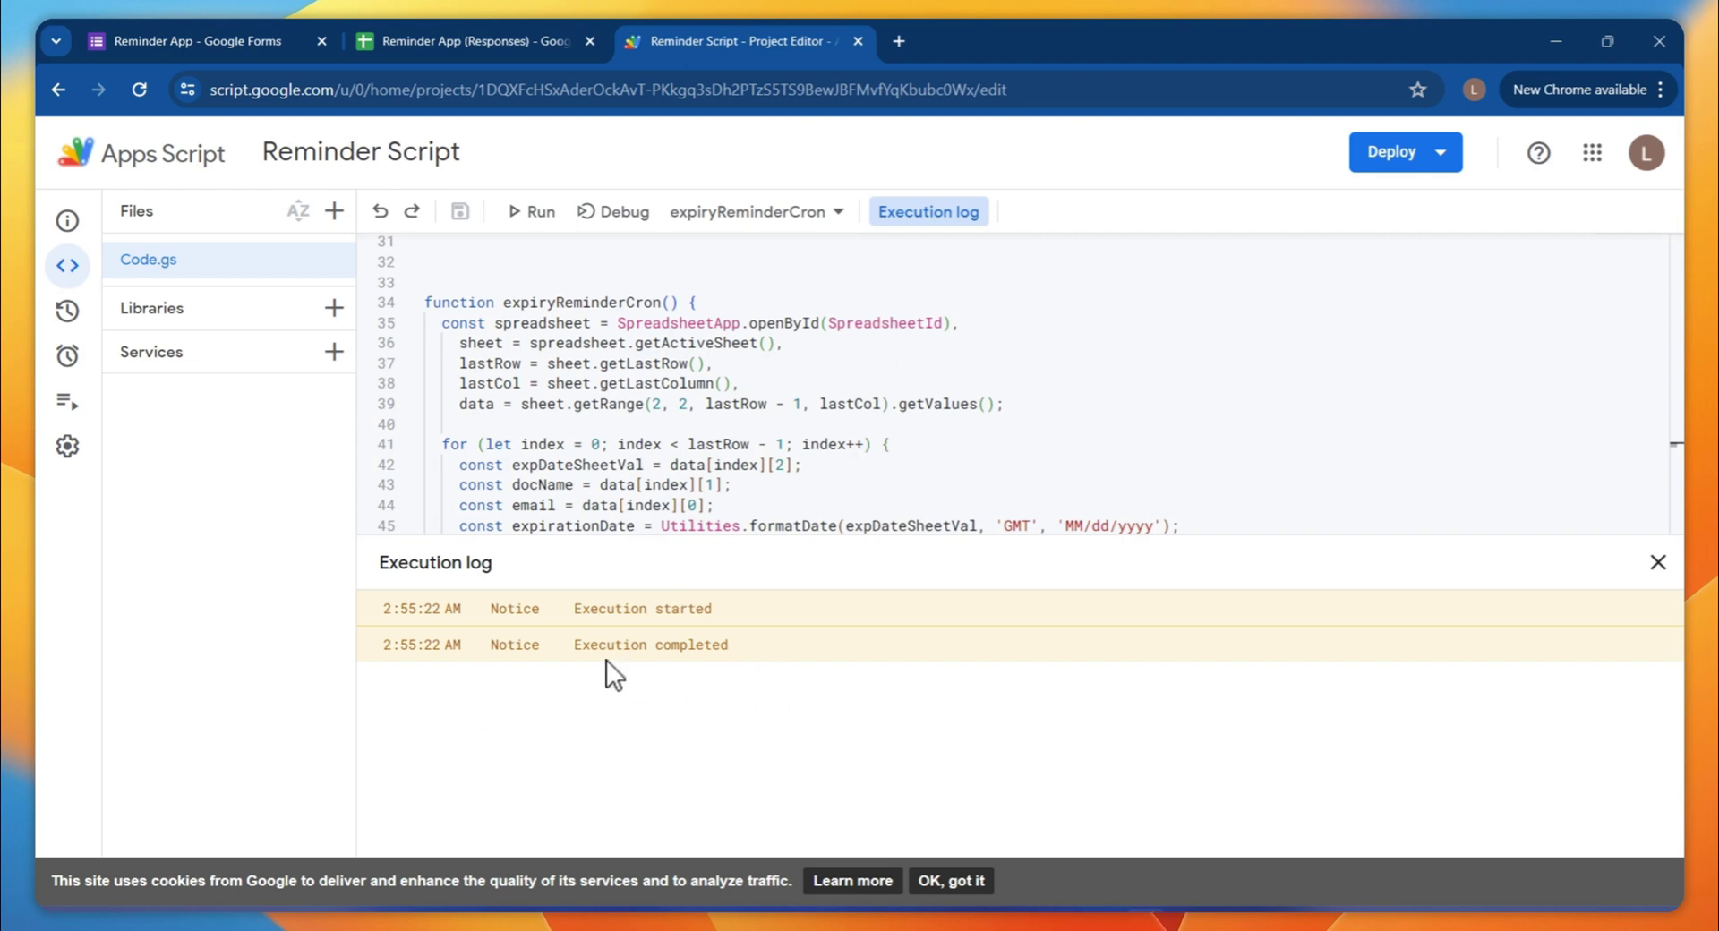
Add and save a trigger running onFormSubmit, Head, From spreadsheet, On form submit
mouse_move(51, 368)
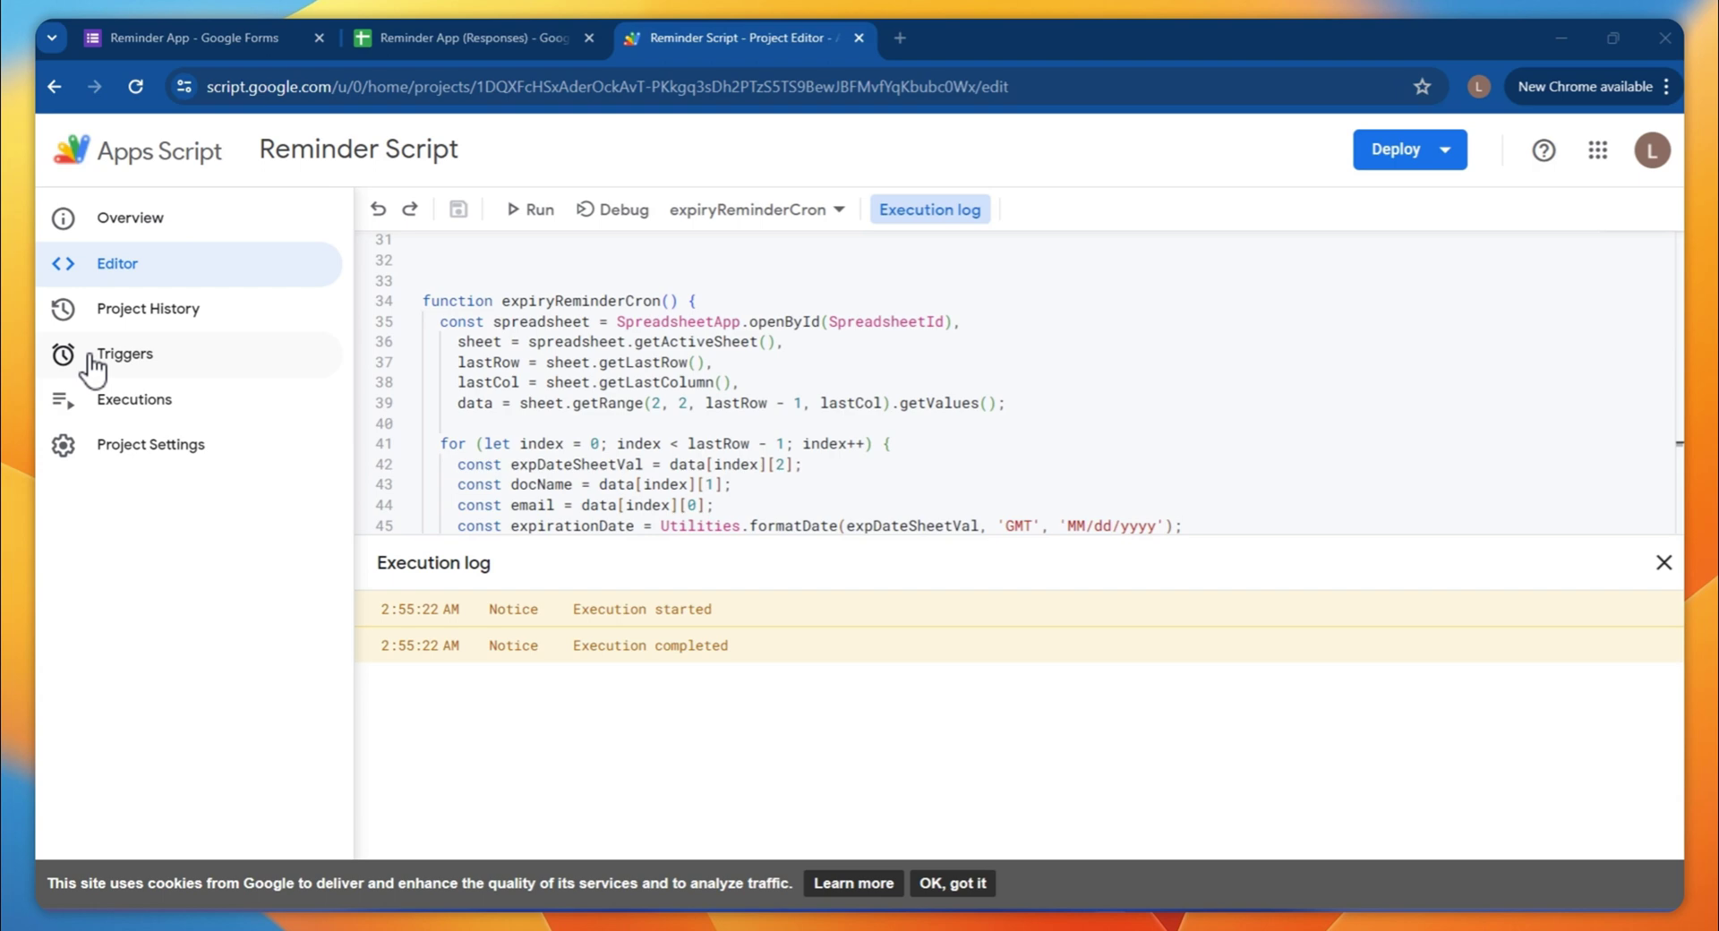
left_click(93, 358)
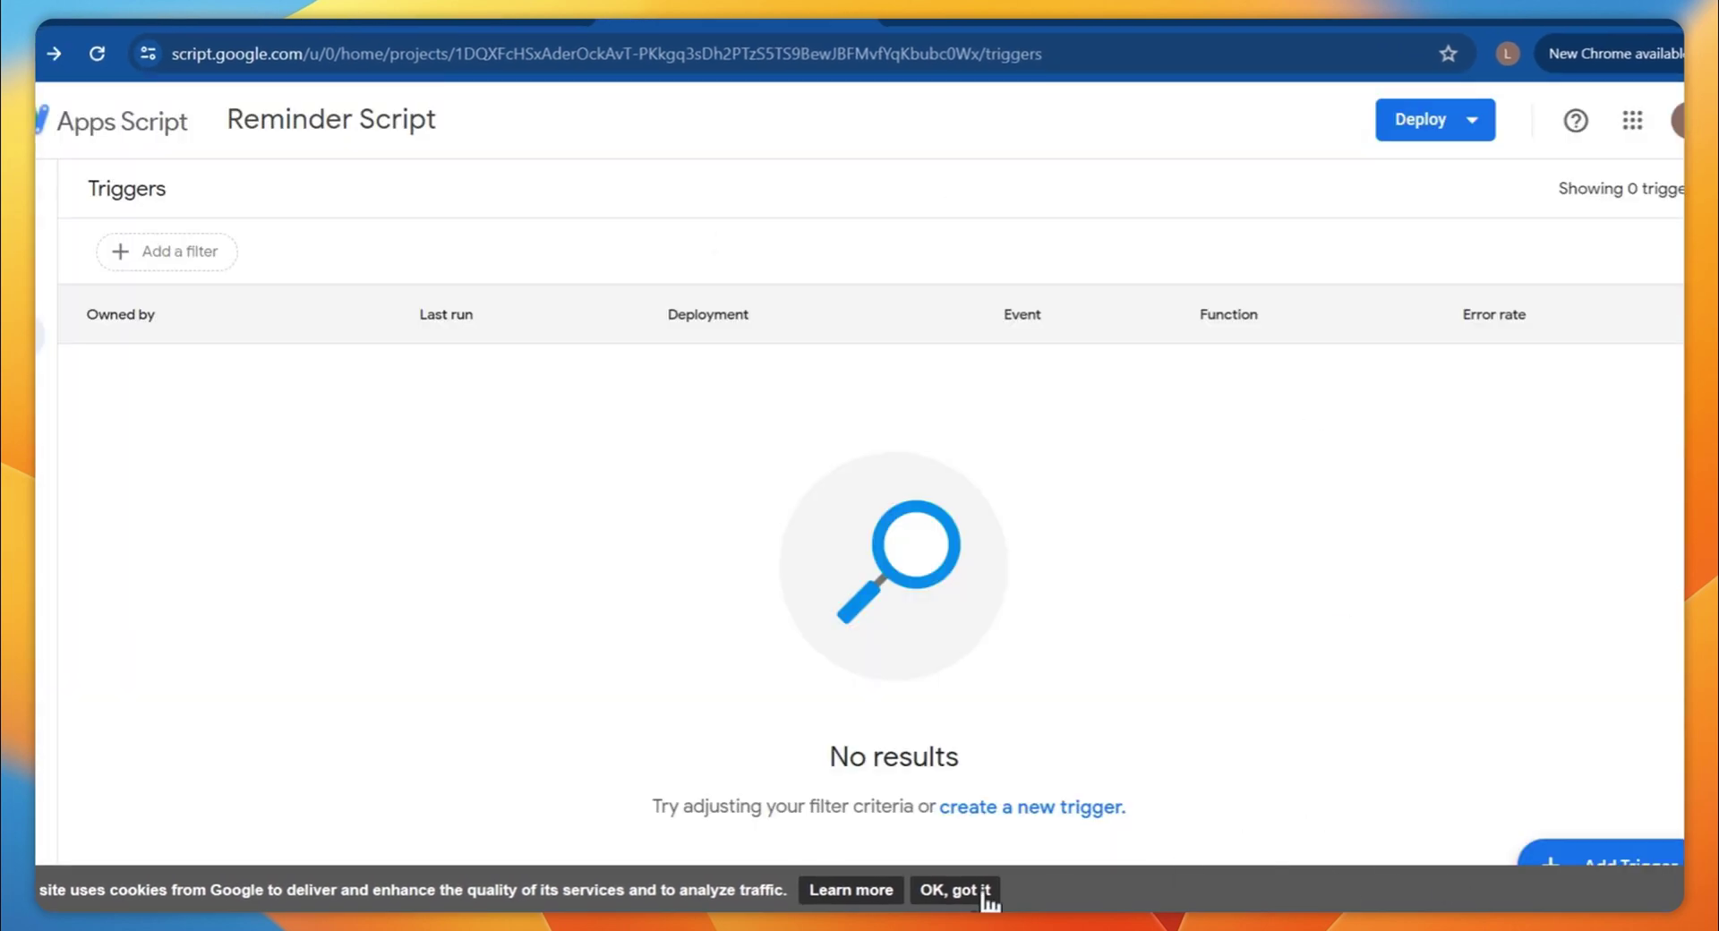
left_click(960, 894)
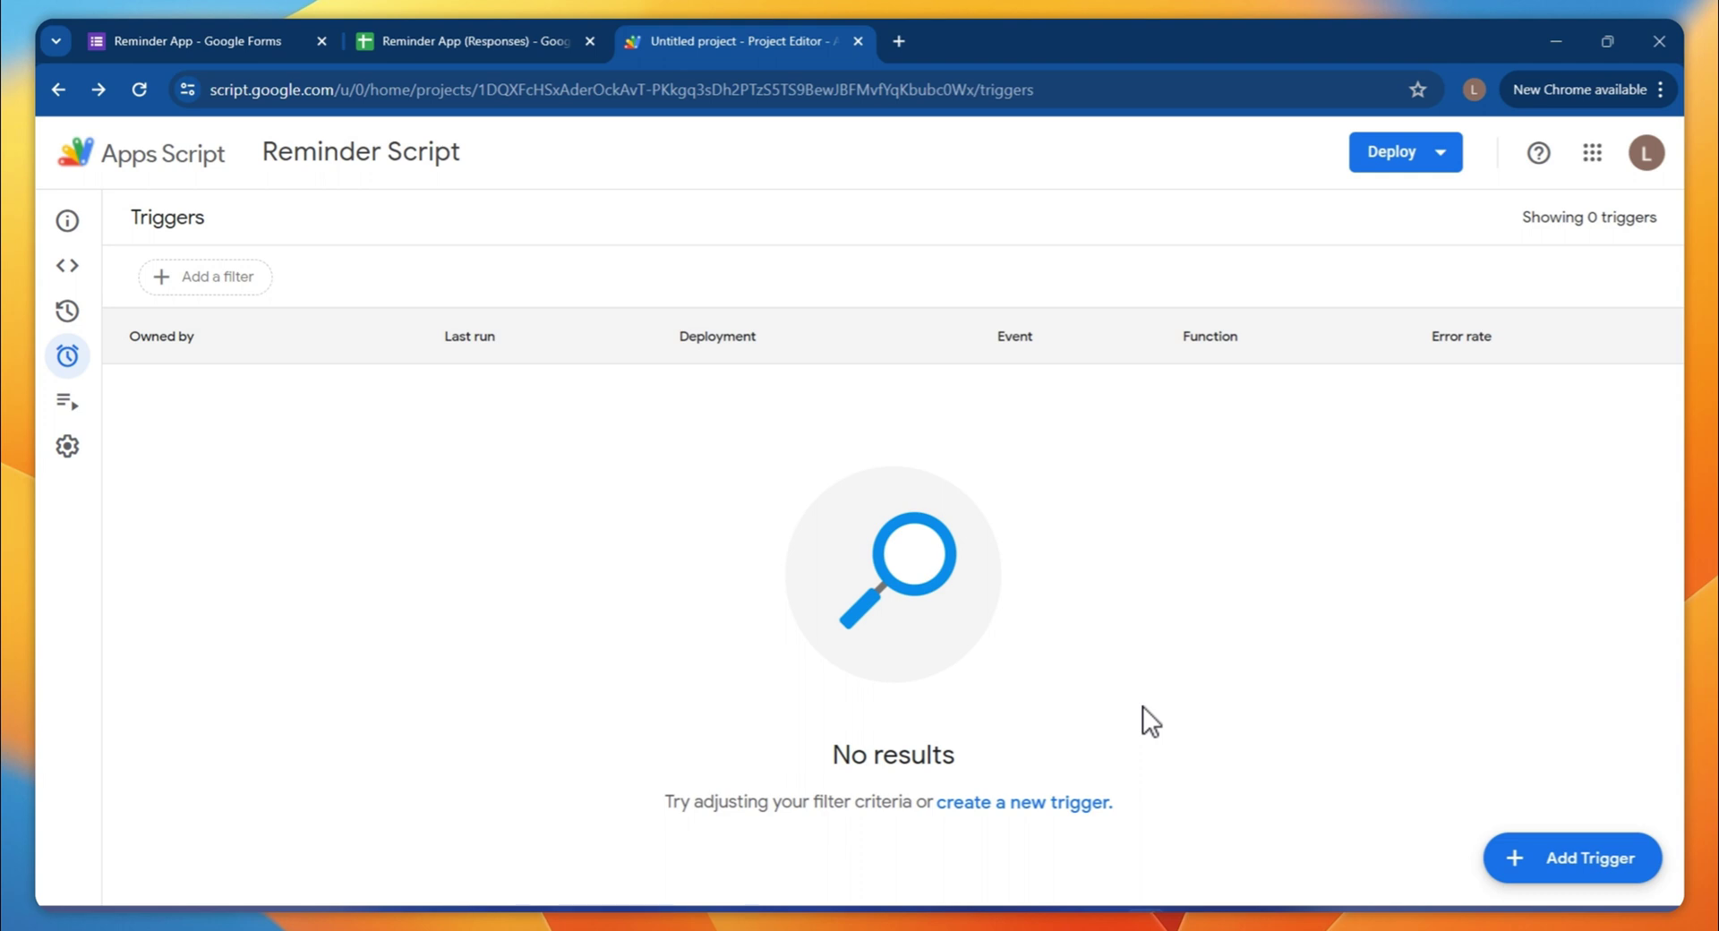
left_click(1623, 864)
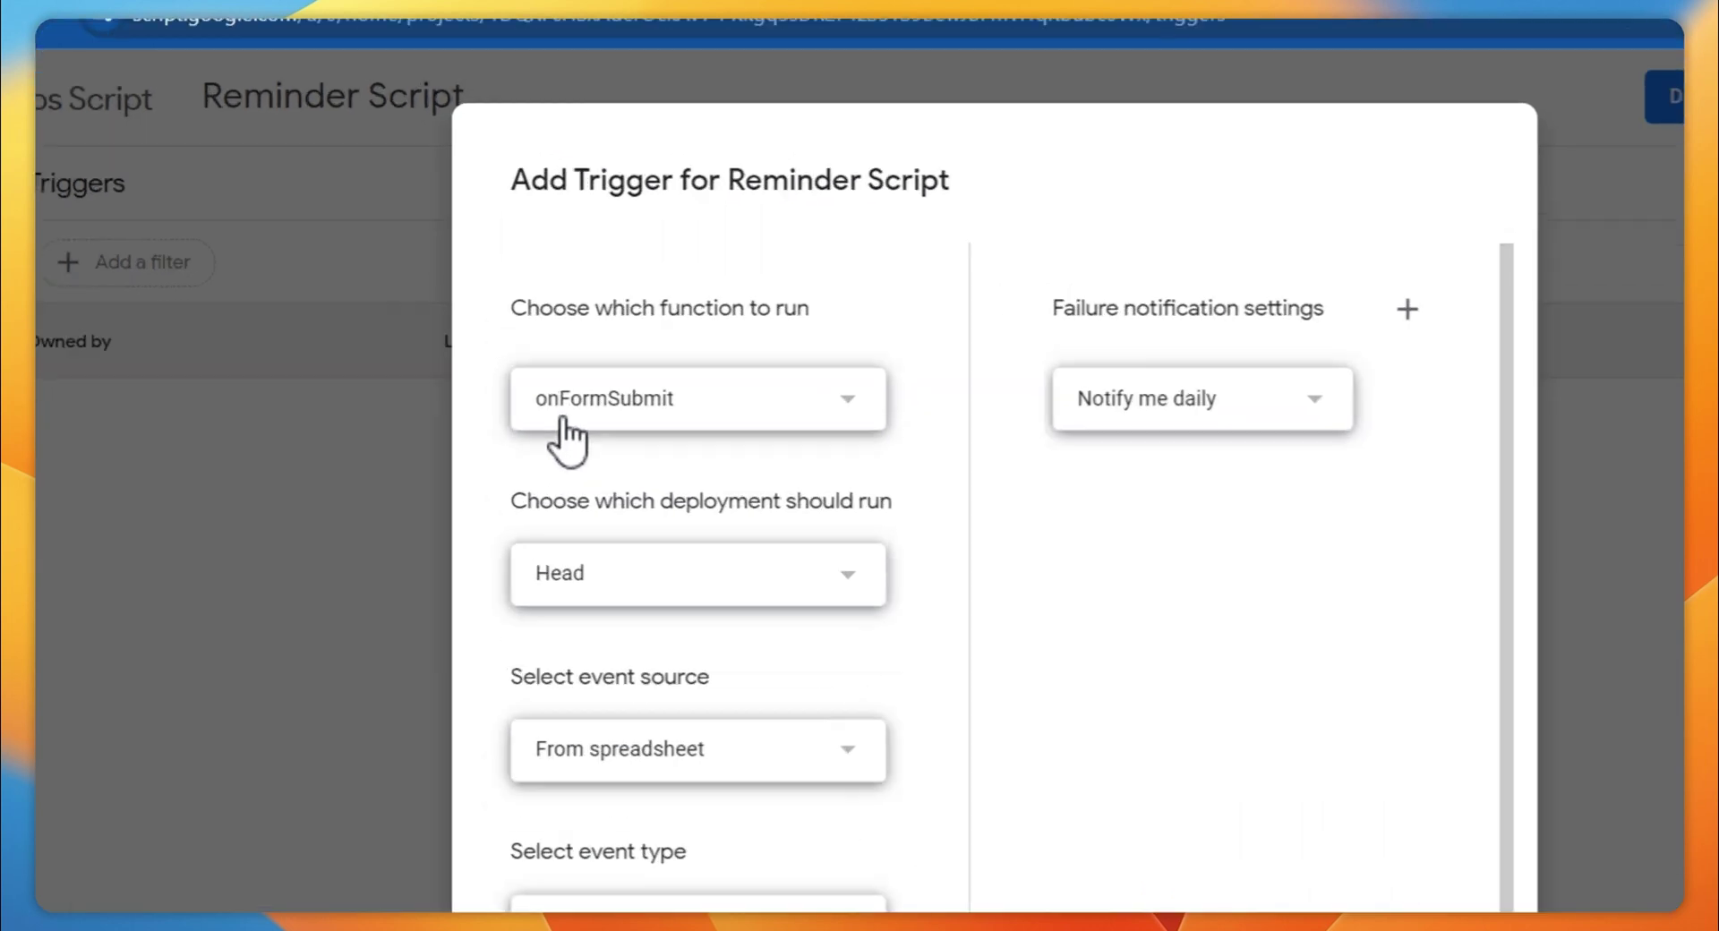
left_click(524, 383)
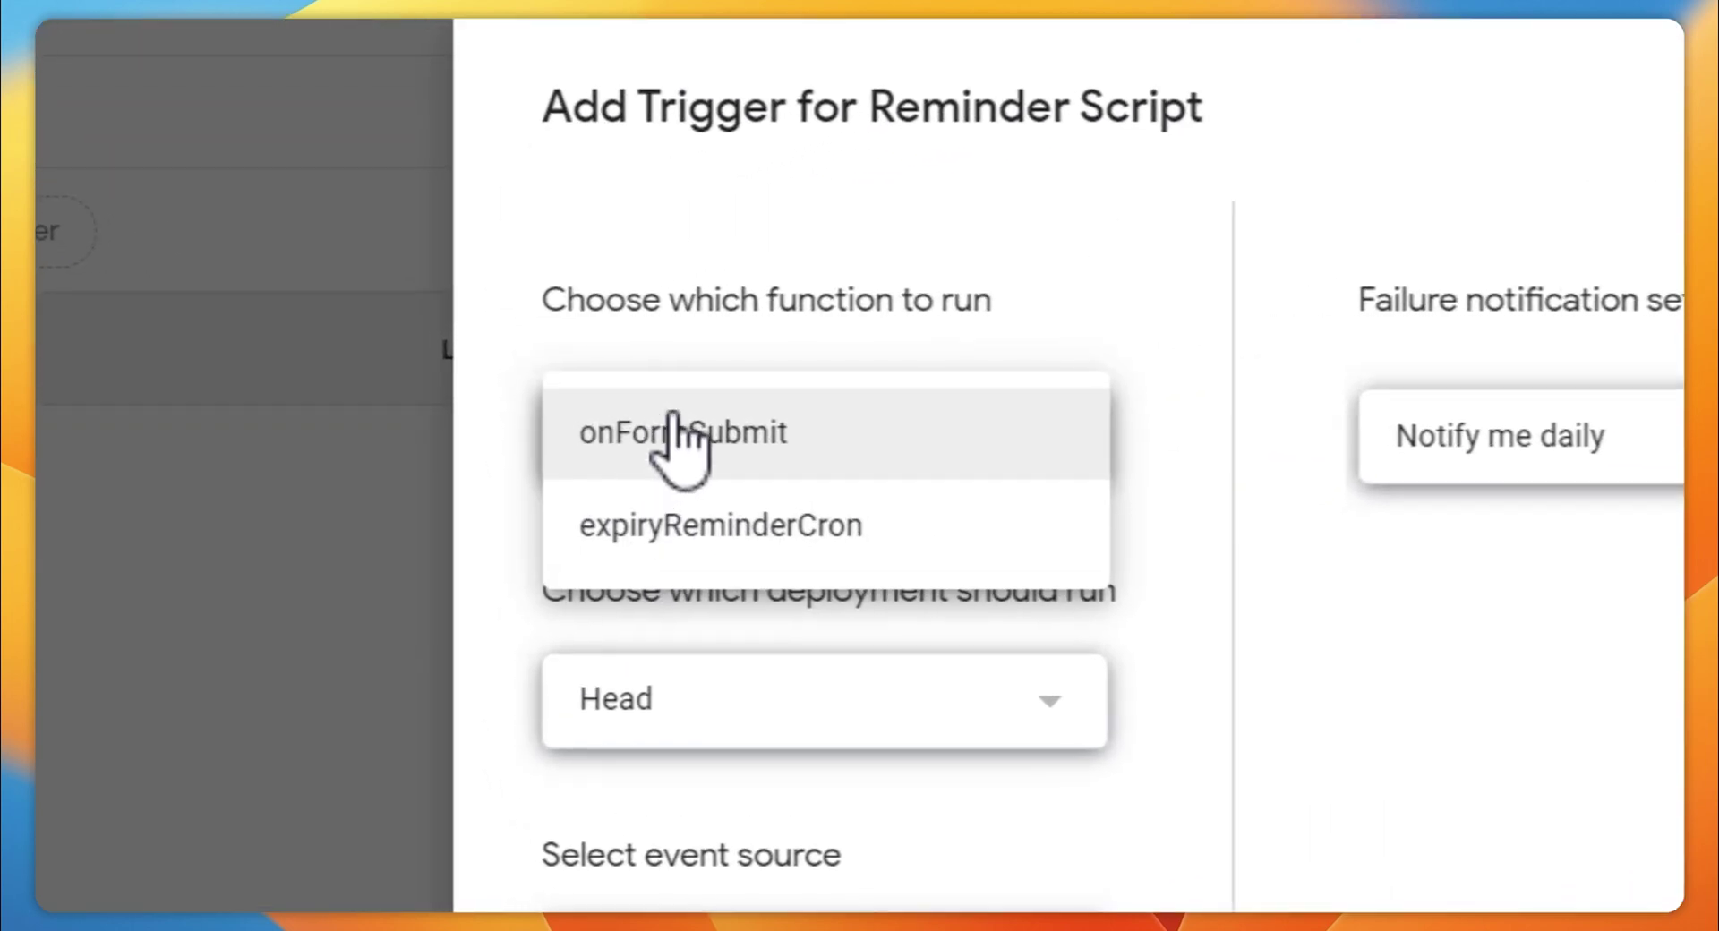
left_click(1119, 278)
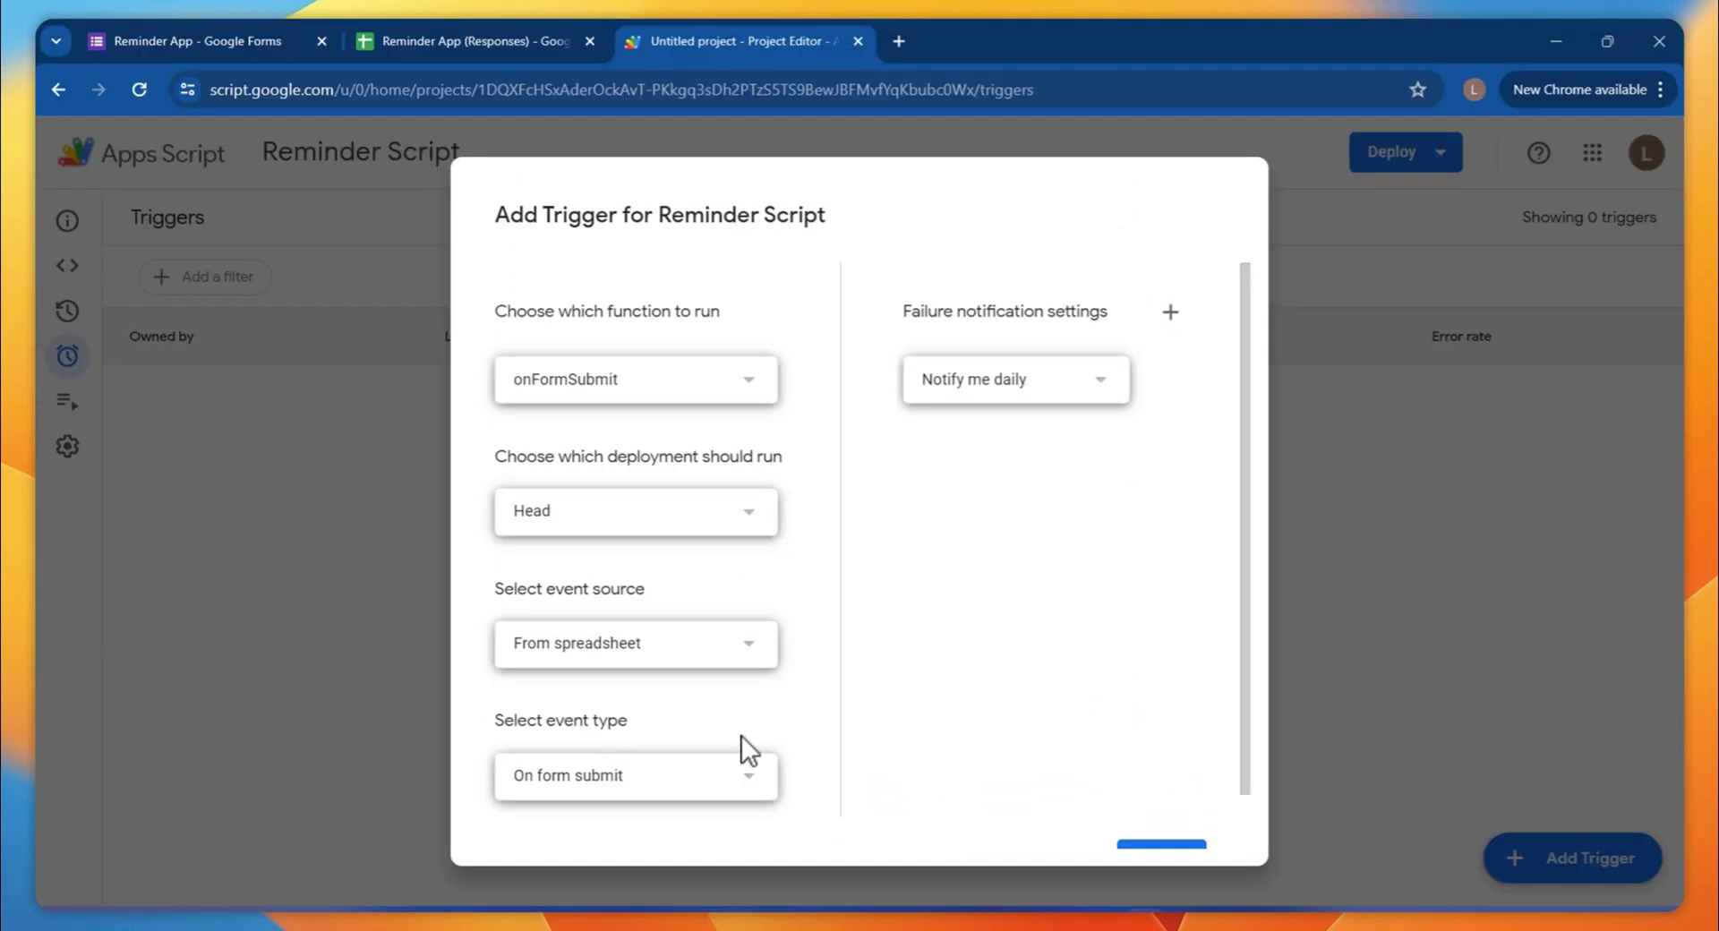
scroll(734, 724, "down", 1)
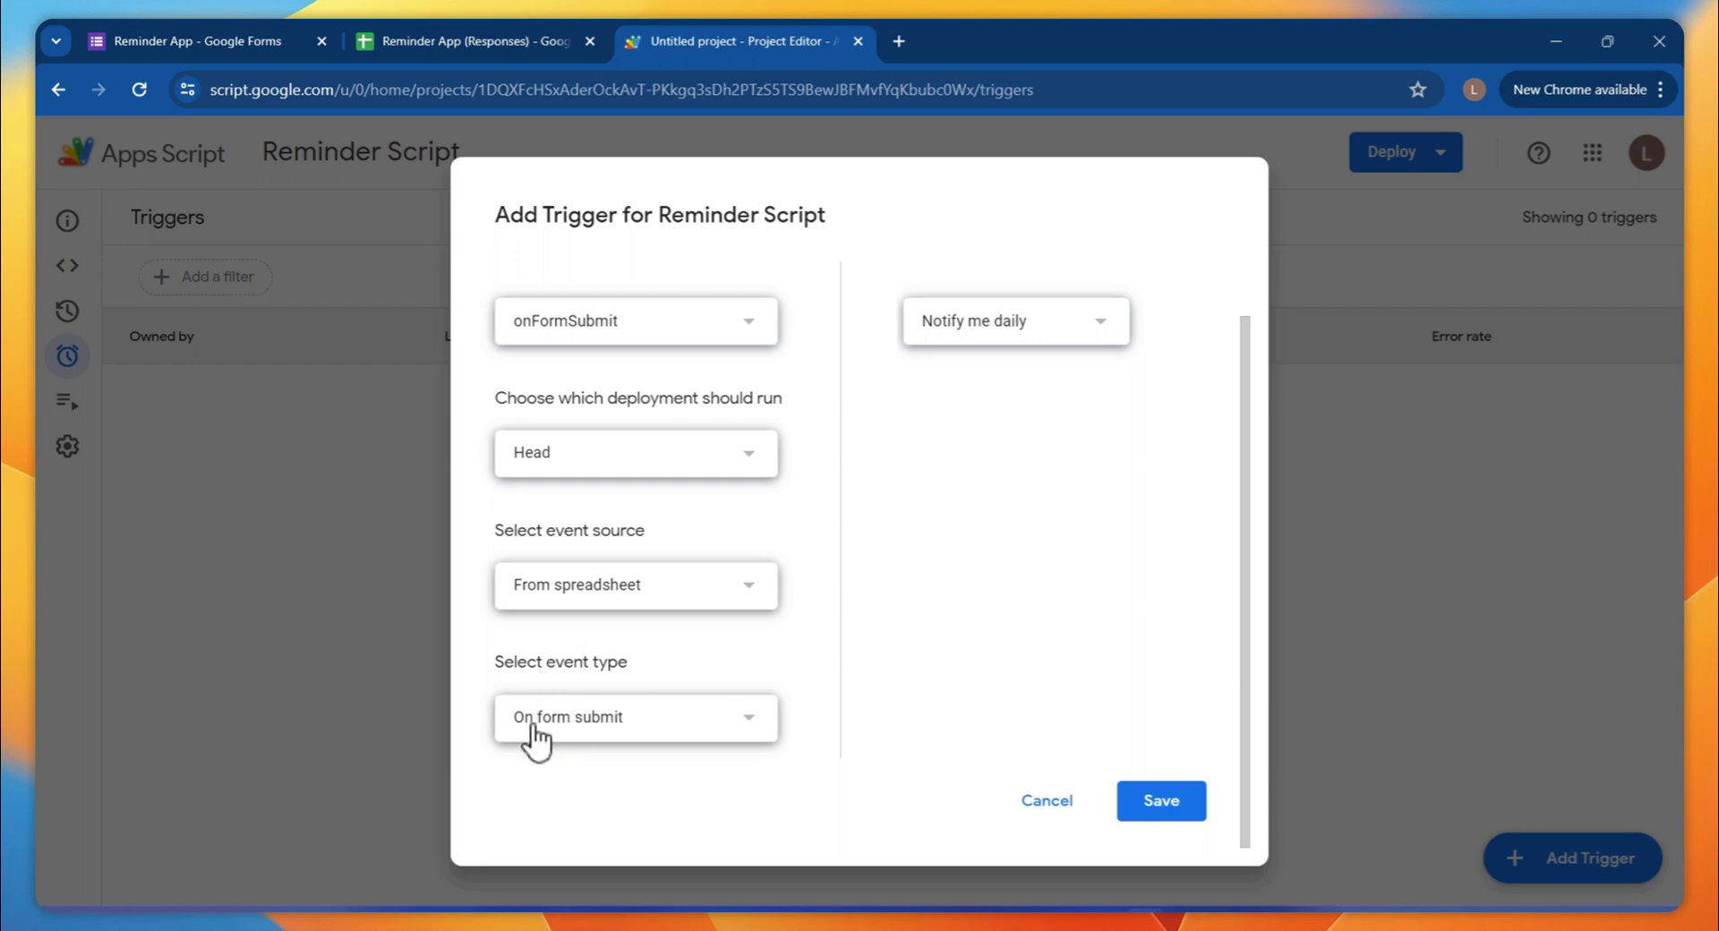
left_click(545, 328)
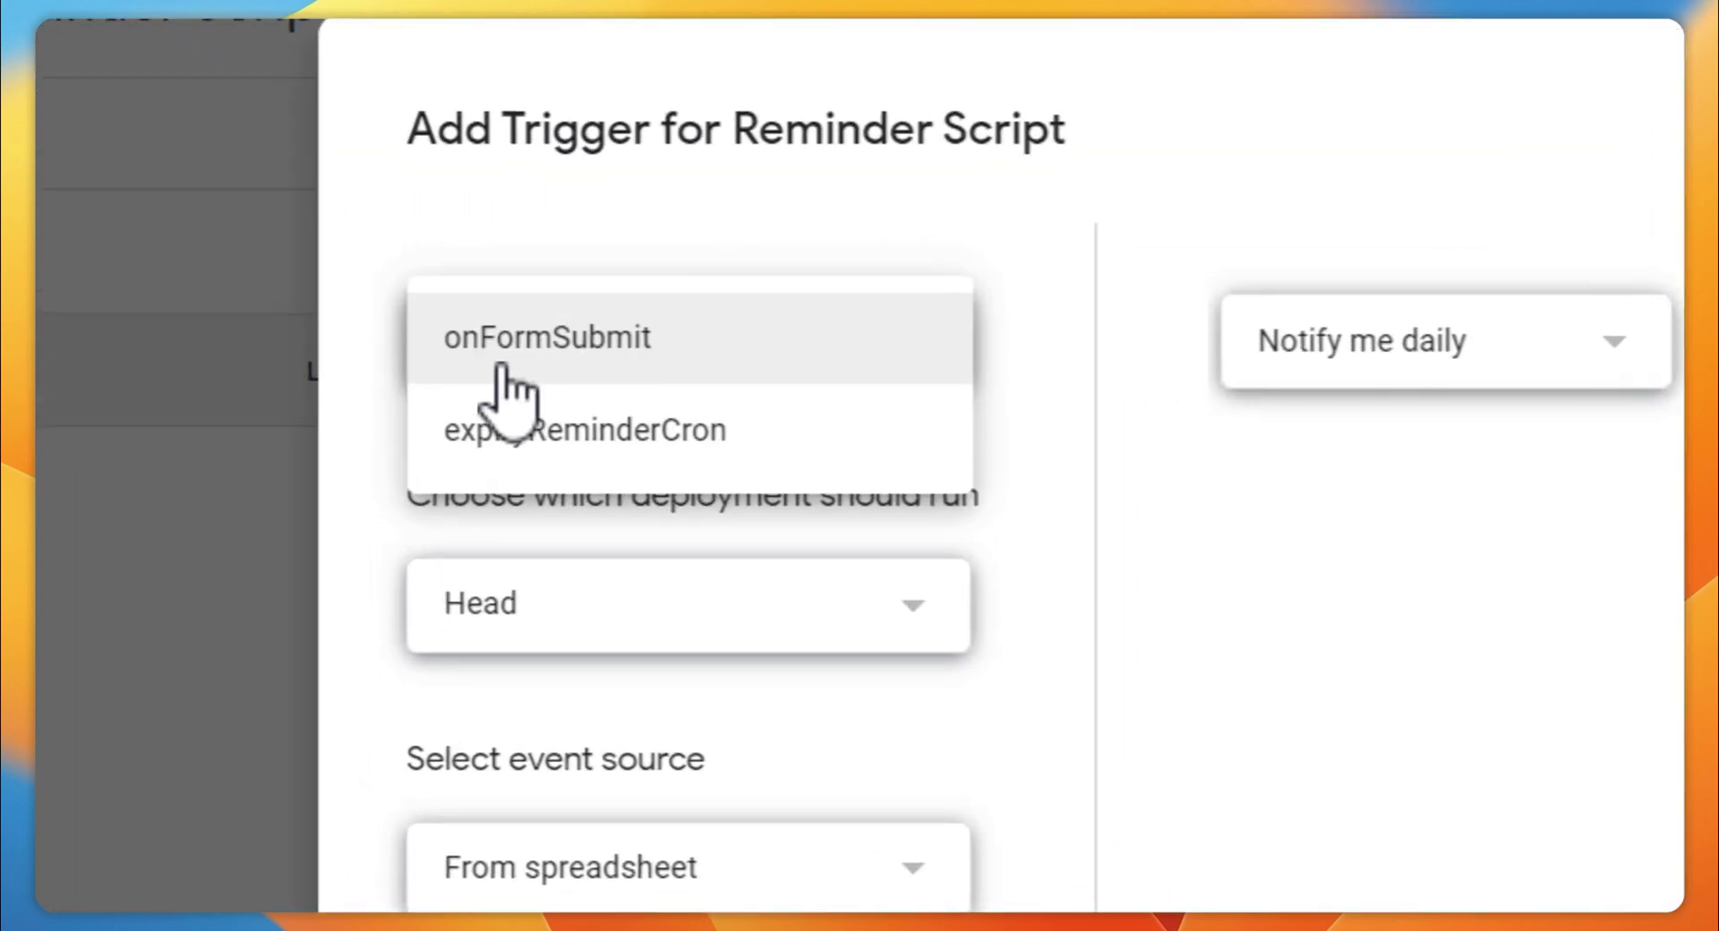
left_click(707, 347)
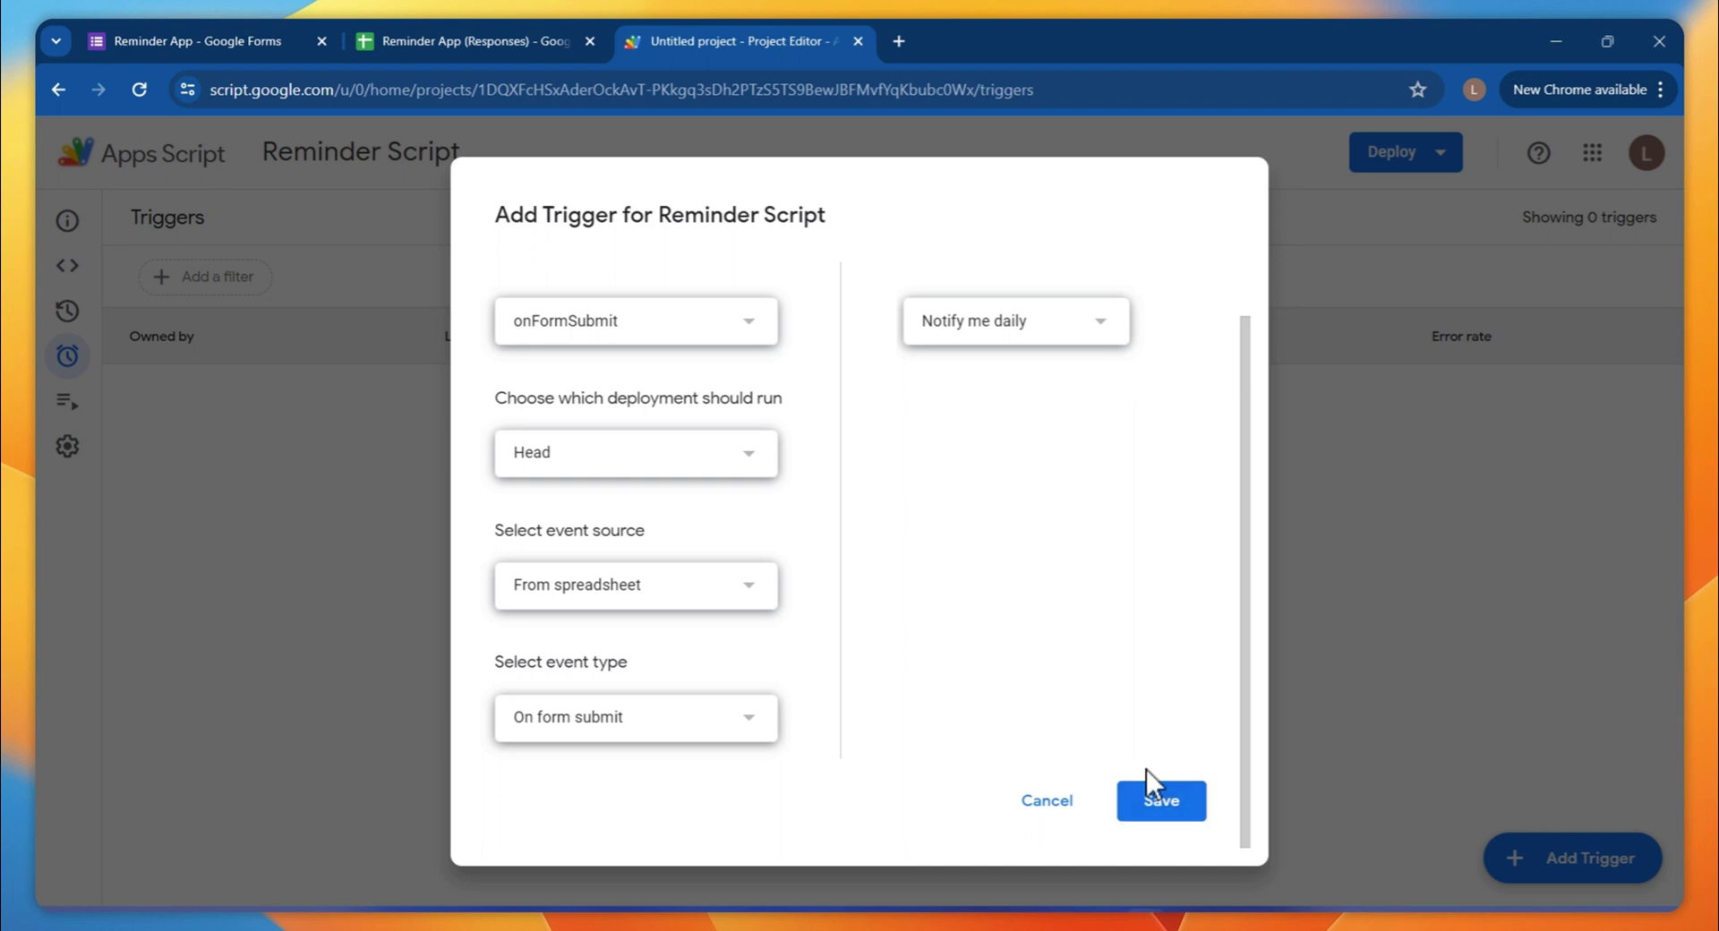
left_click(1154, 792)
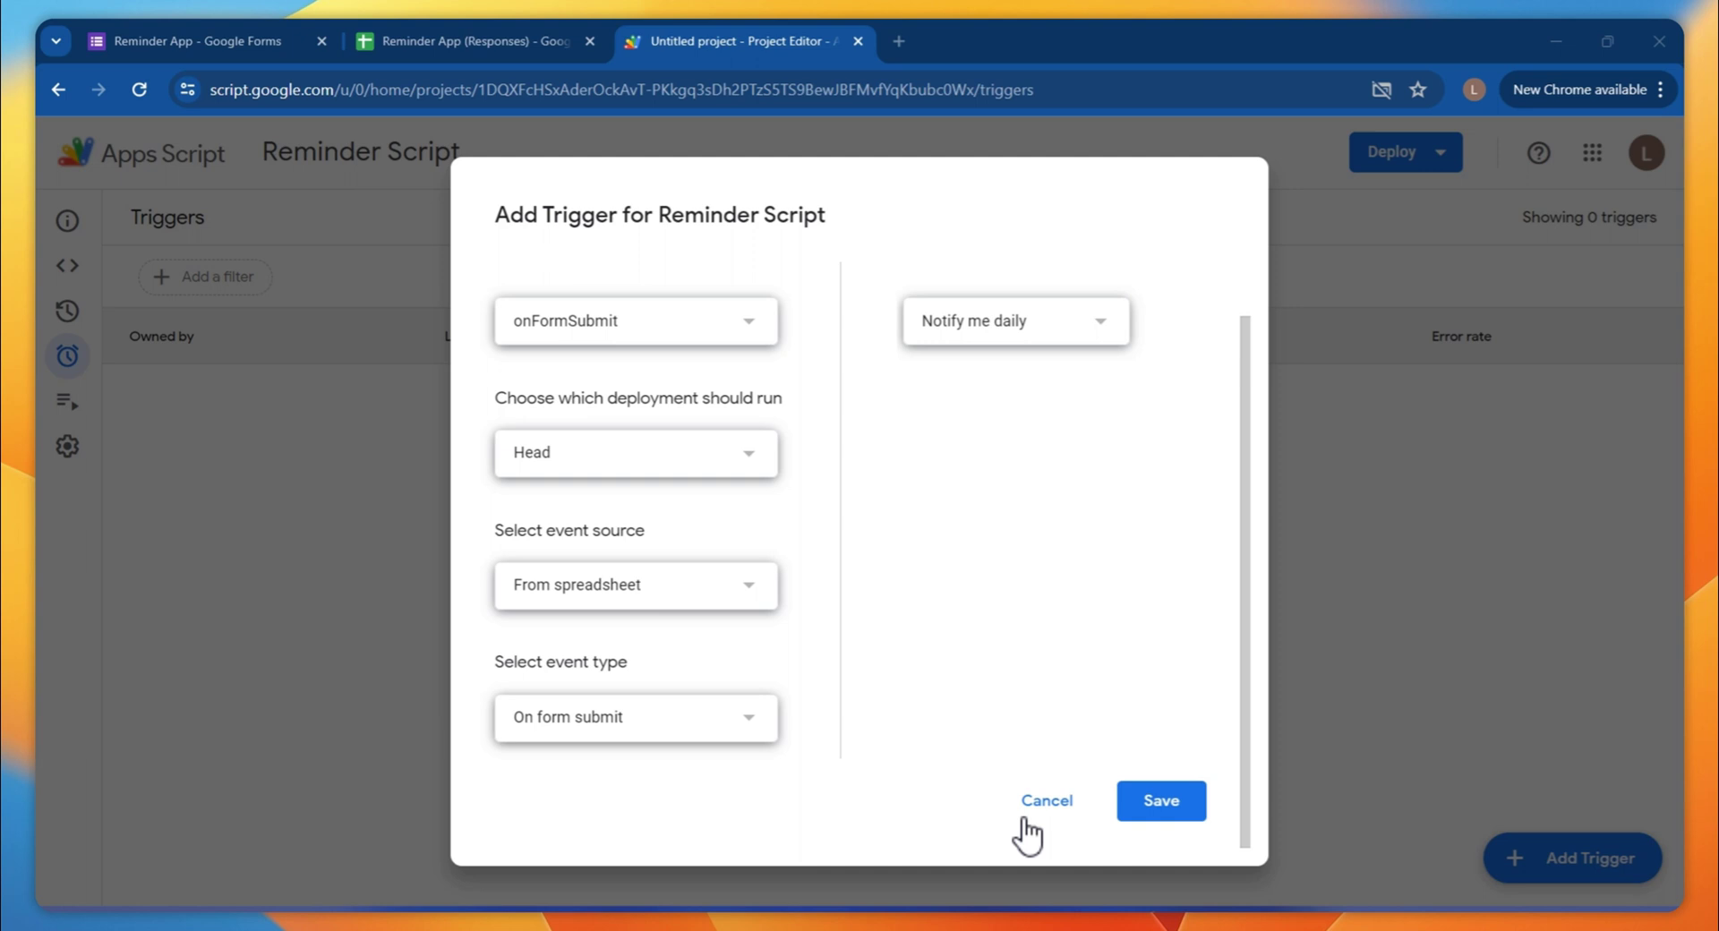
Always allow pop-ups from the script site and save the trigger again with the signed-in account
left_click(1379, 88)
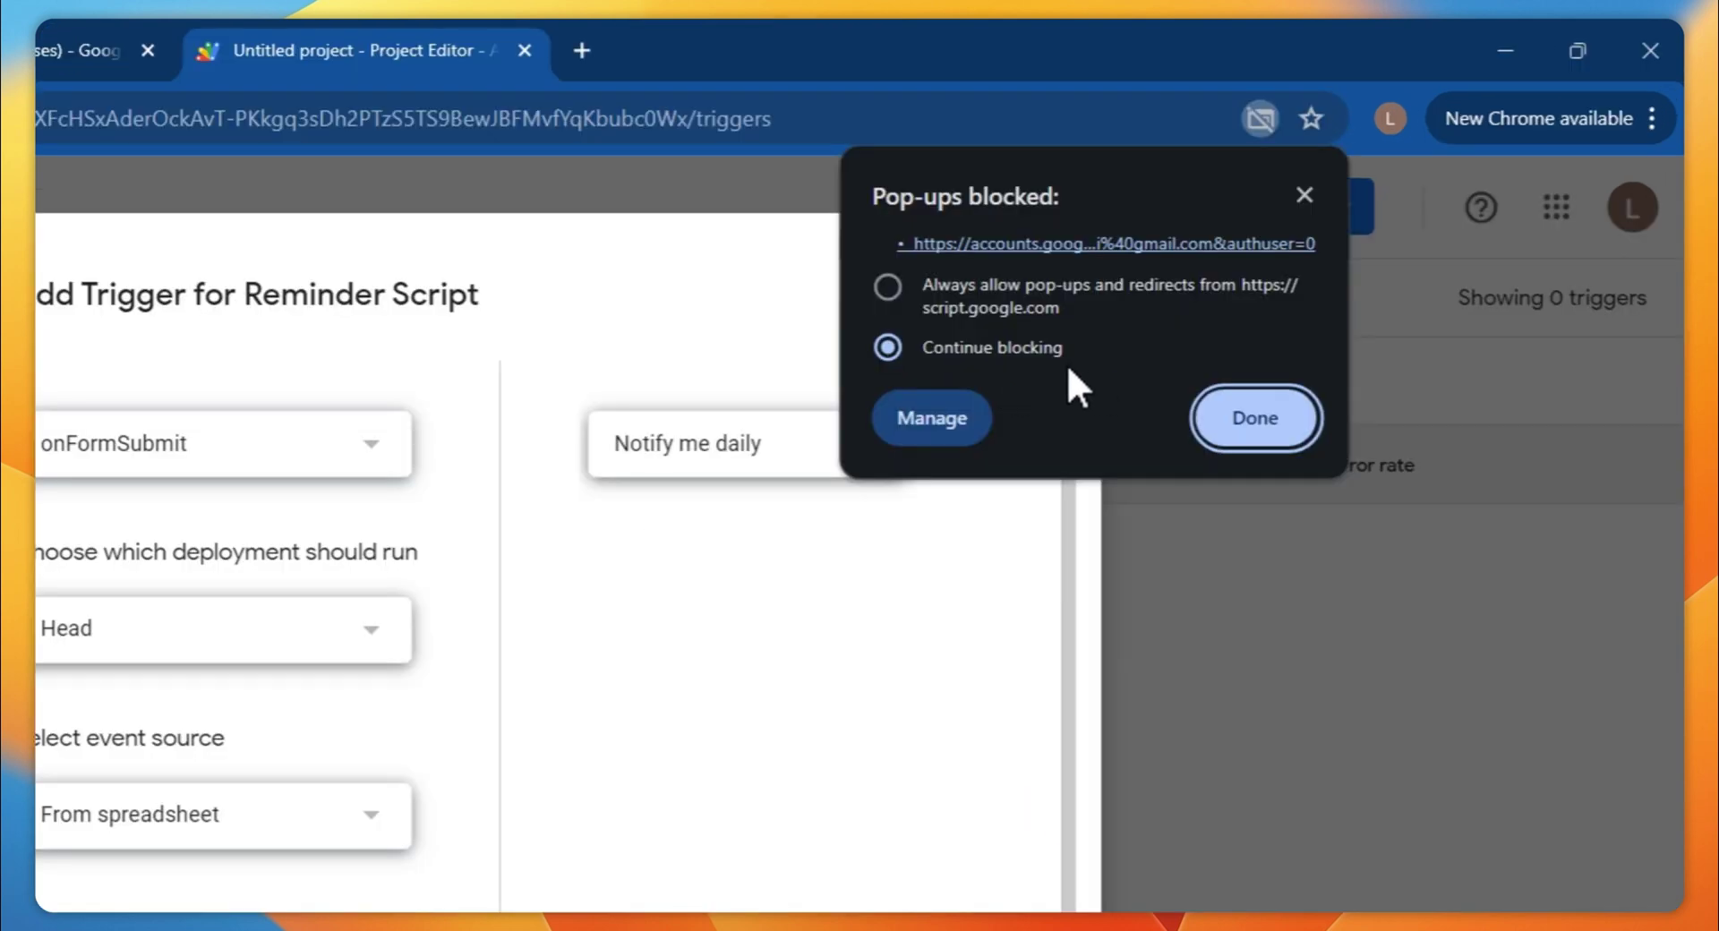
left_click(1130, 297)
left_click(1250, 417)
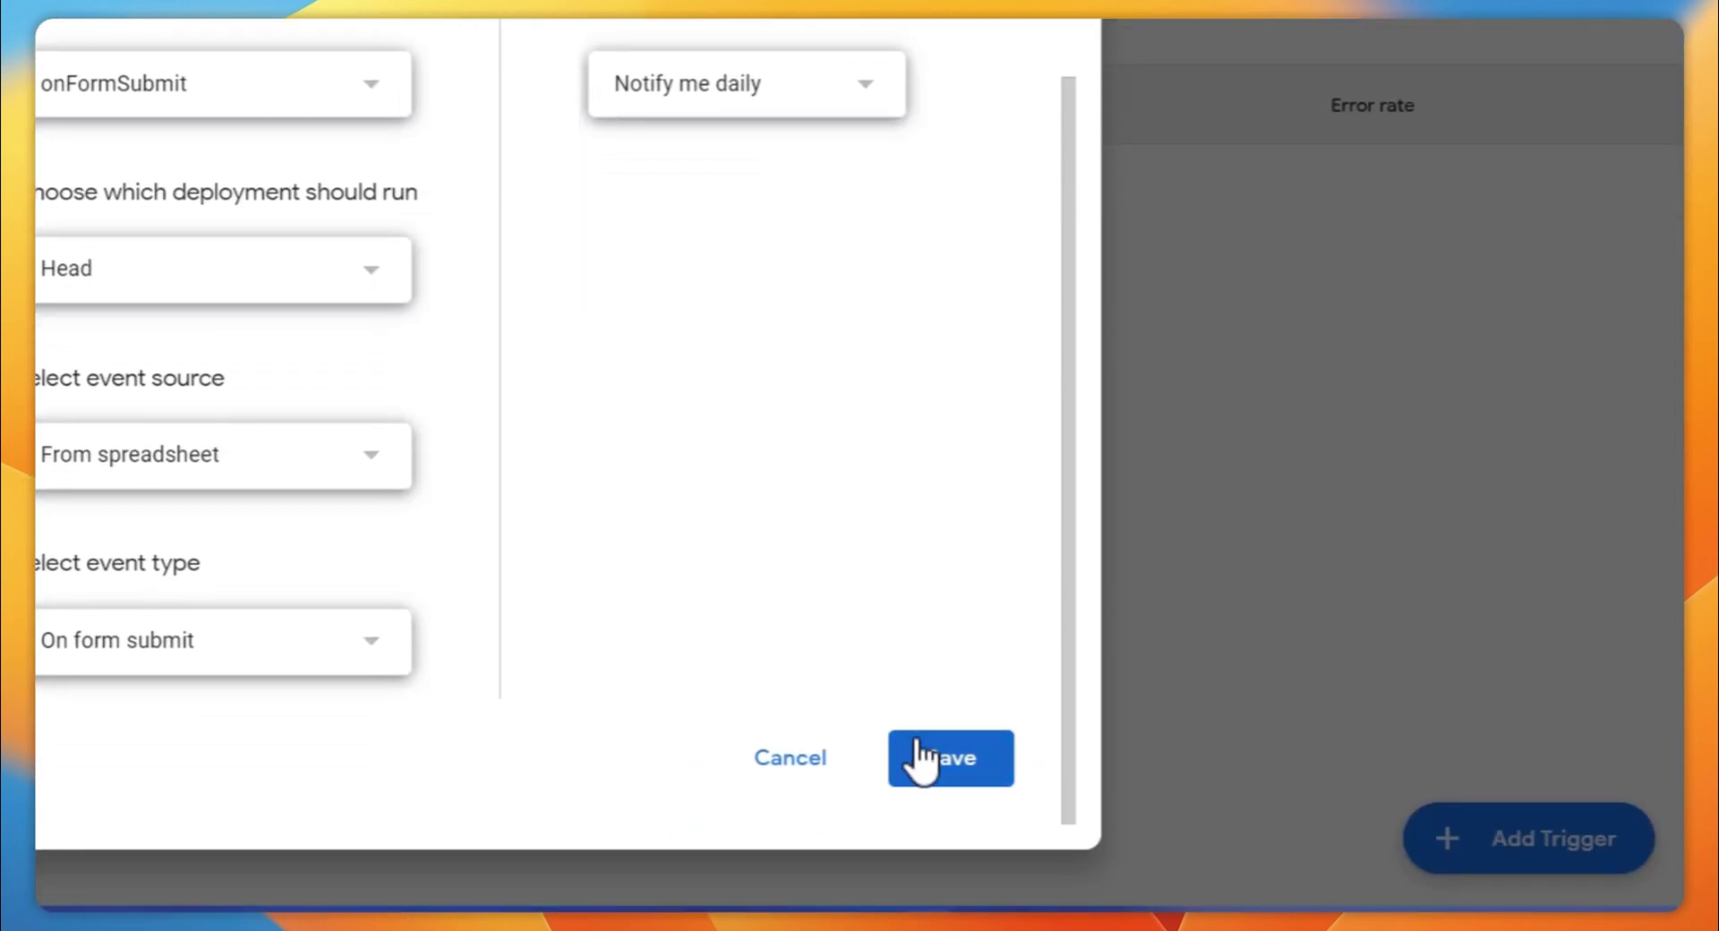
left_click(922, 752)
left_click(645, 190)
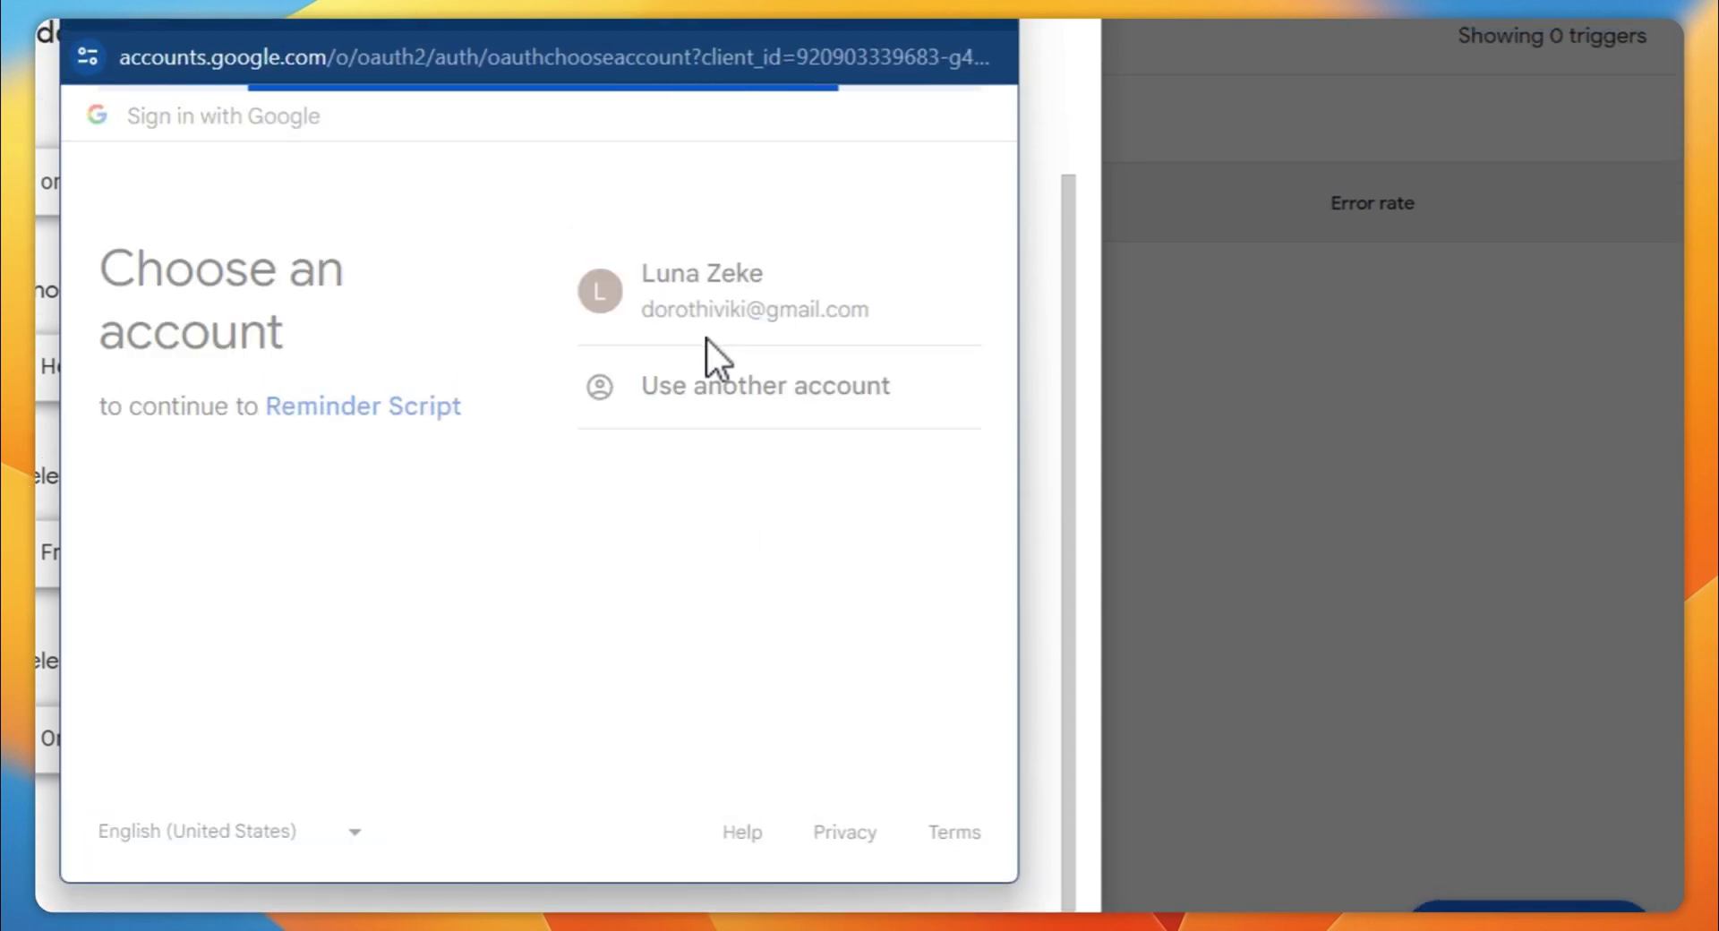
Proceed past the unverified warning, review the three permissions including Google Forms, and allow access
left_click(143, 622)
scroll(219, 615, "down", 2)
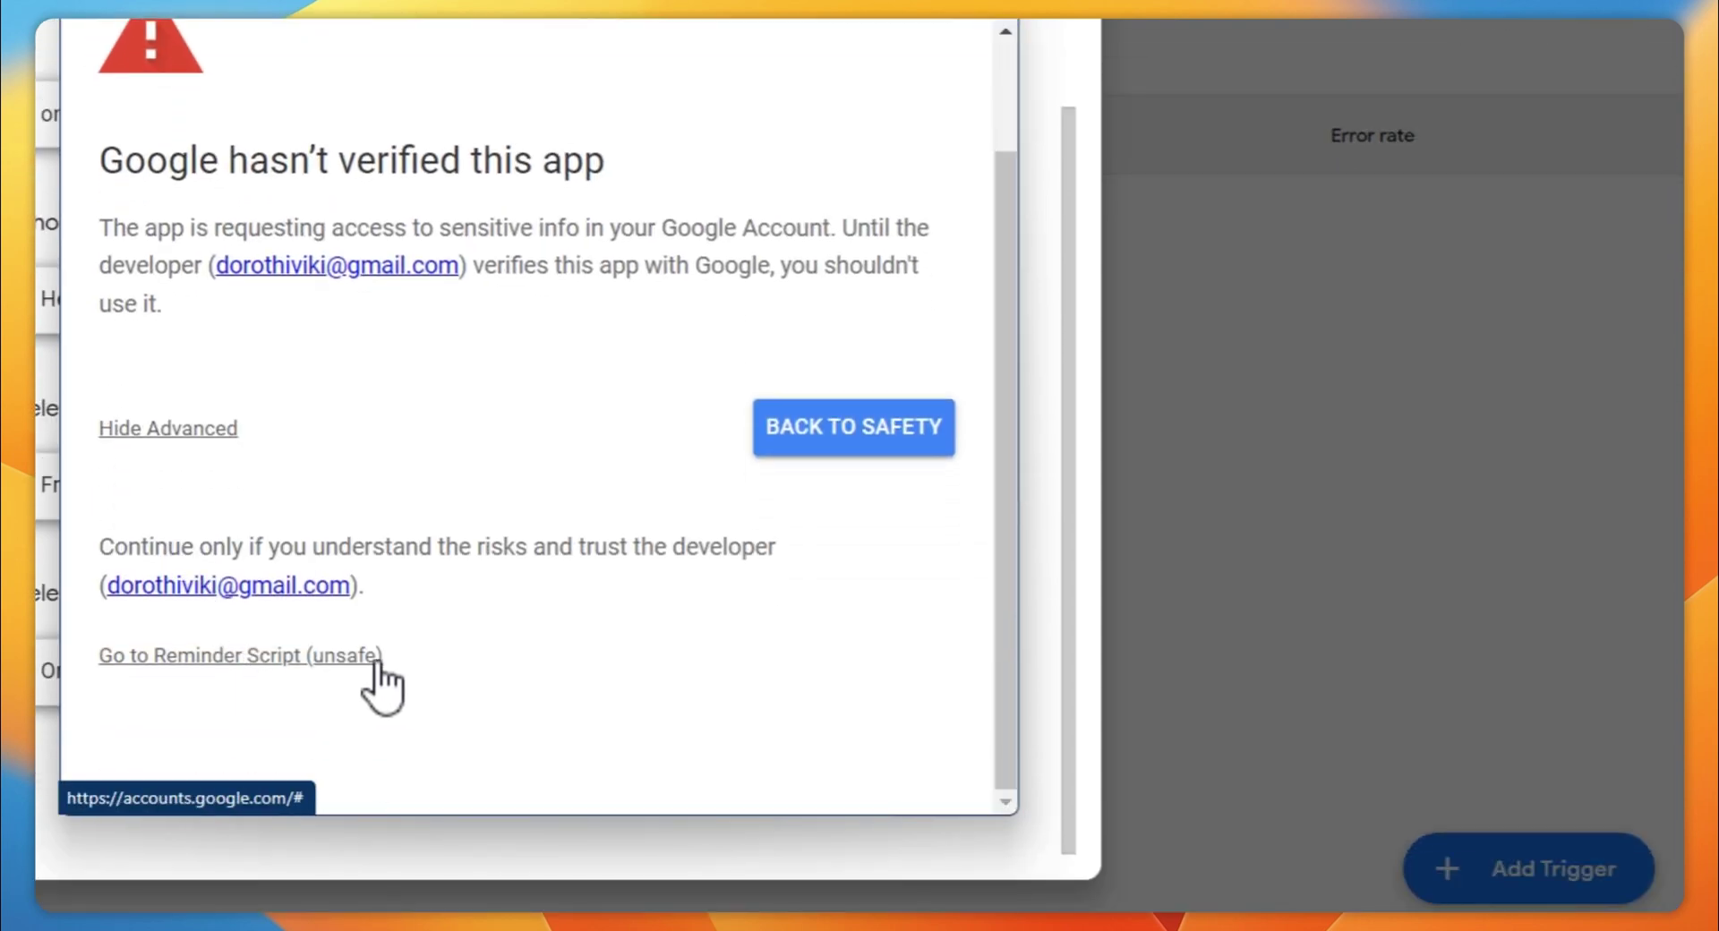
left_click(483, 663)
scroll(755, 690, "down", 5)
scroll(763, 330, "up", 5)
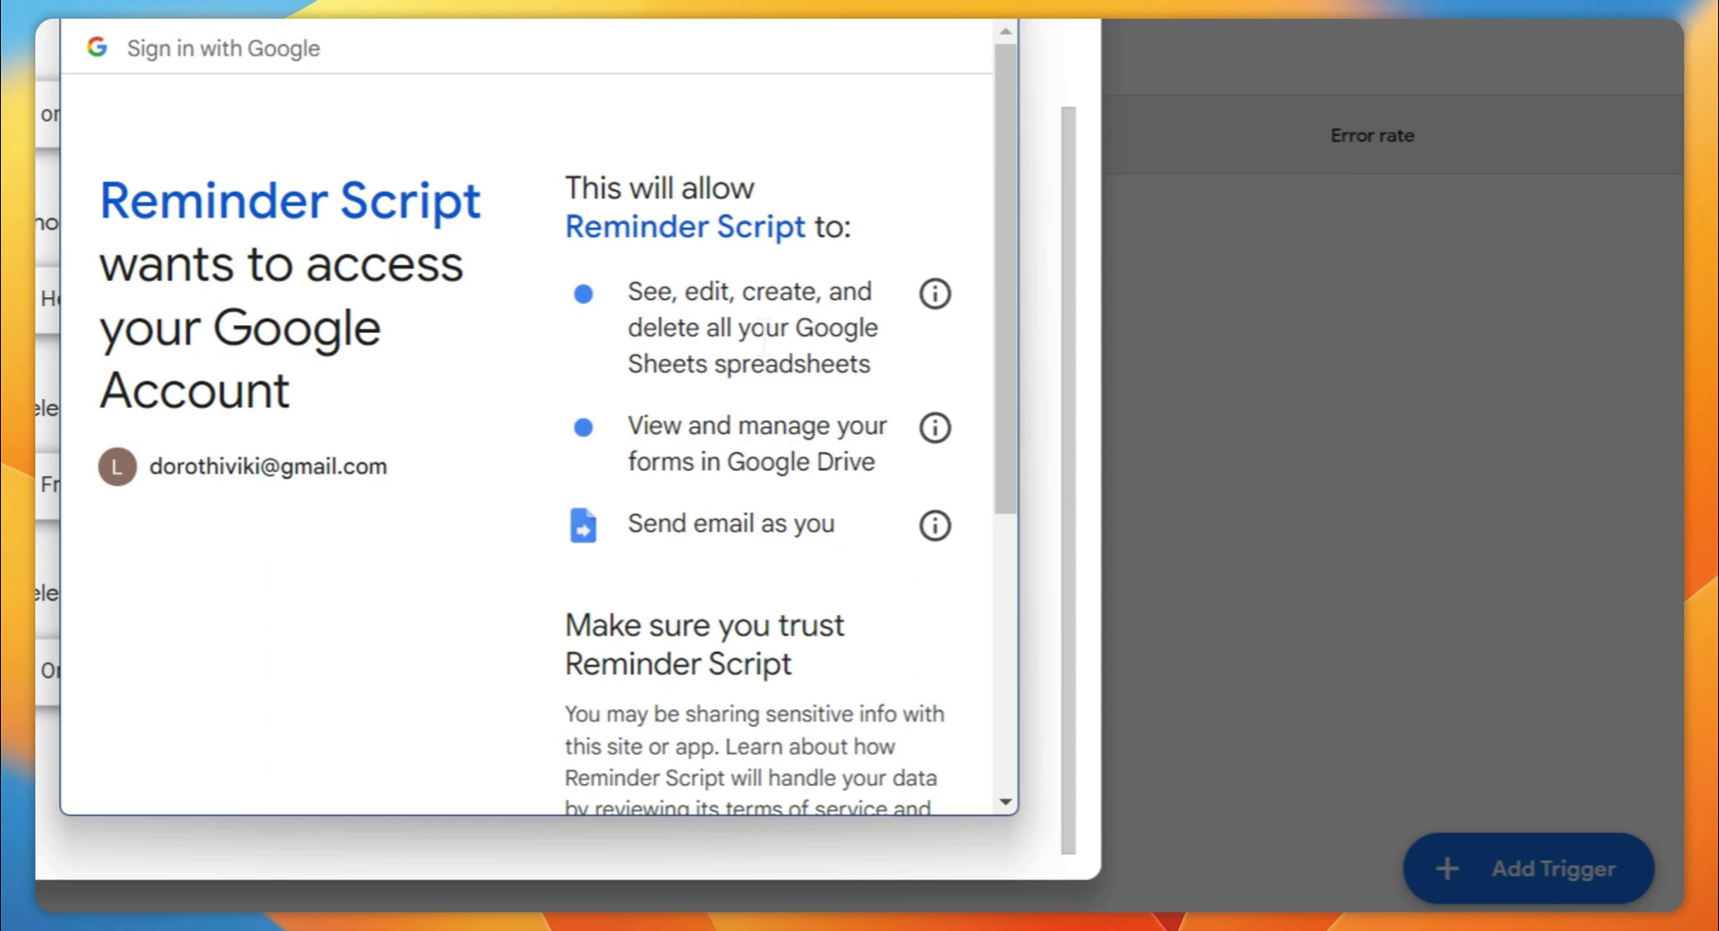
left_click_drag(602, 285, 851, 530)
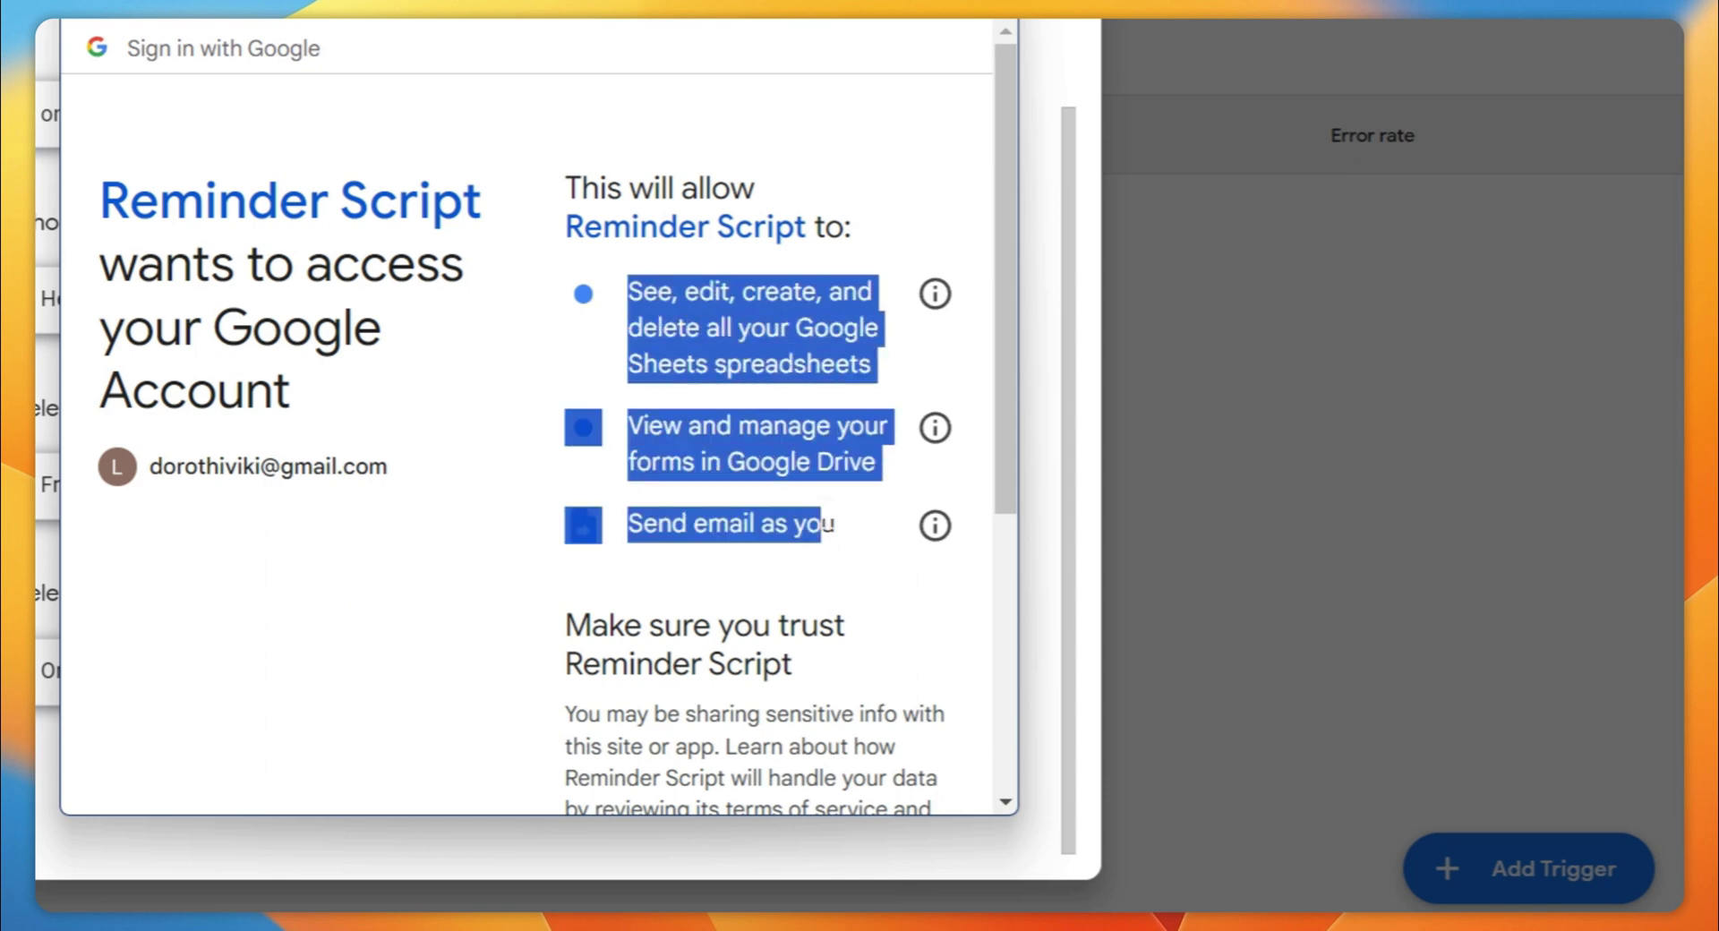
left_click(854, 533)
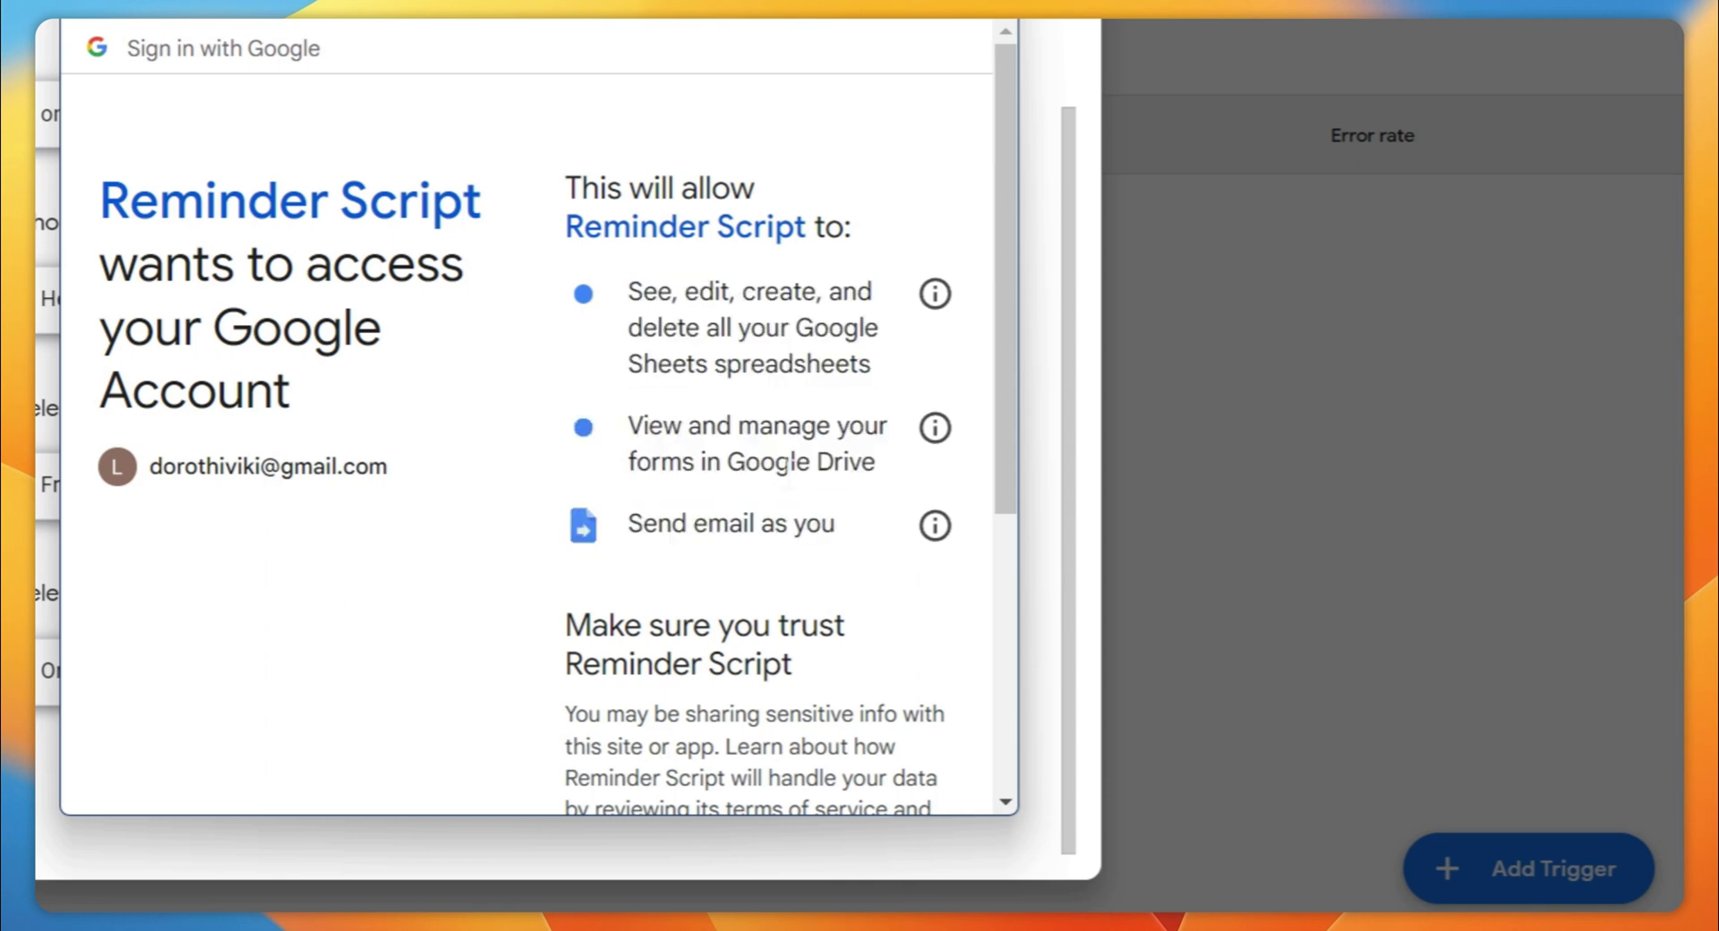
left_click_drag(624, 424, 894, 499)
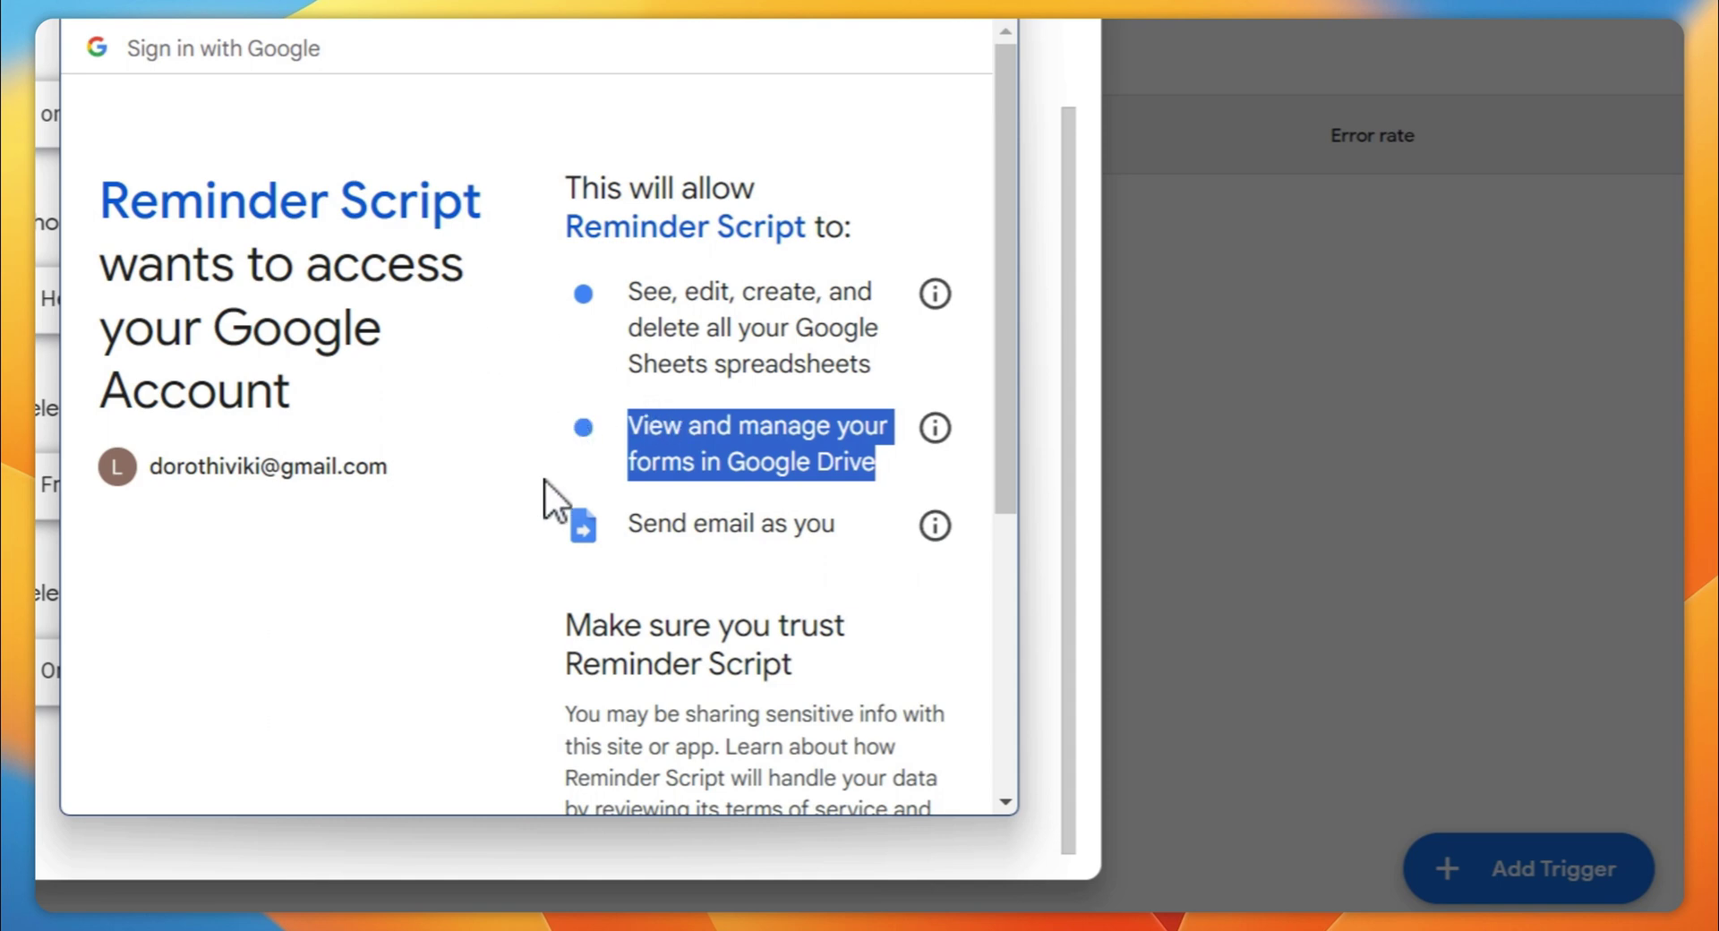
scroll(787, 638, "down", 4)
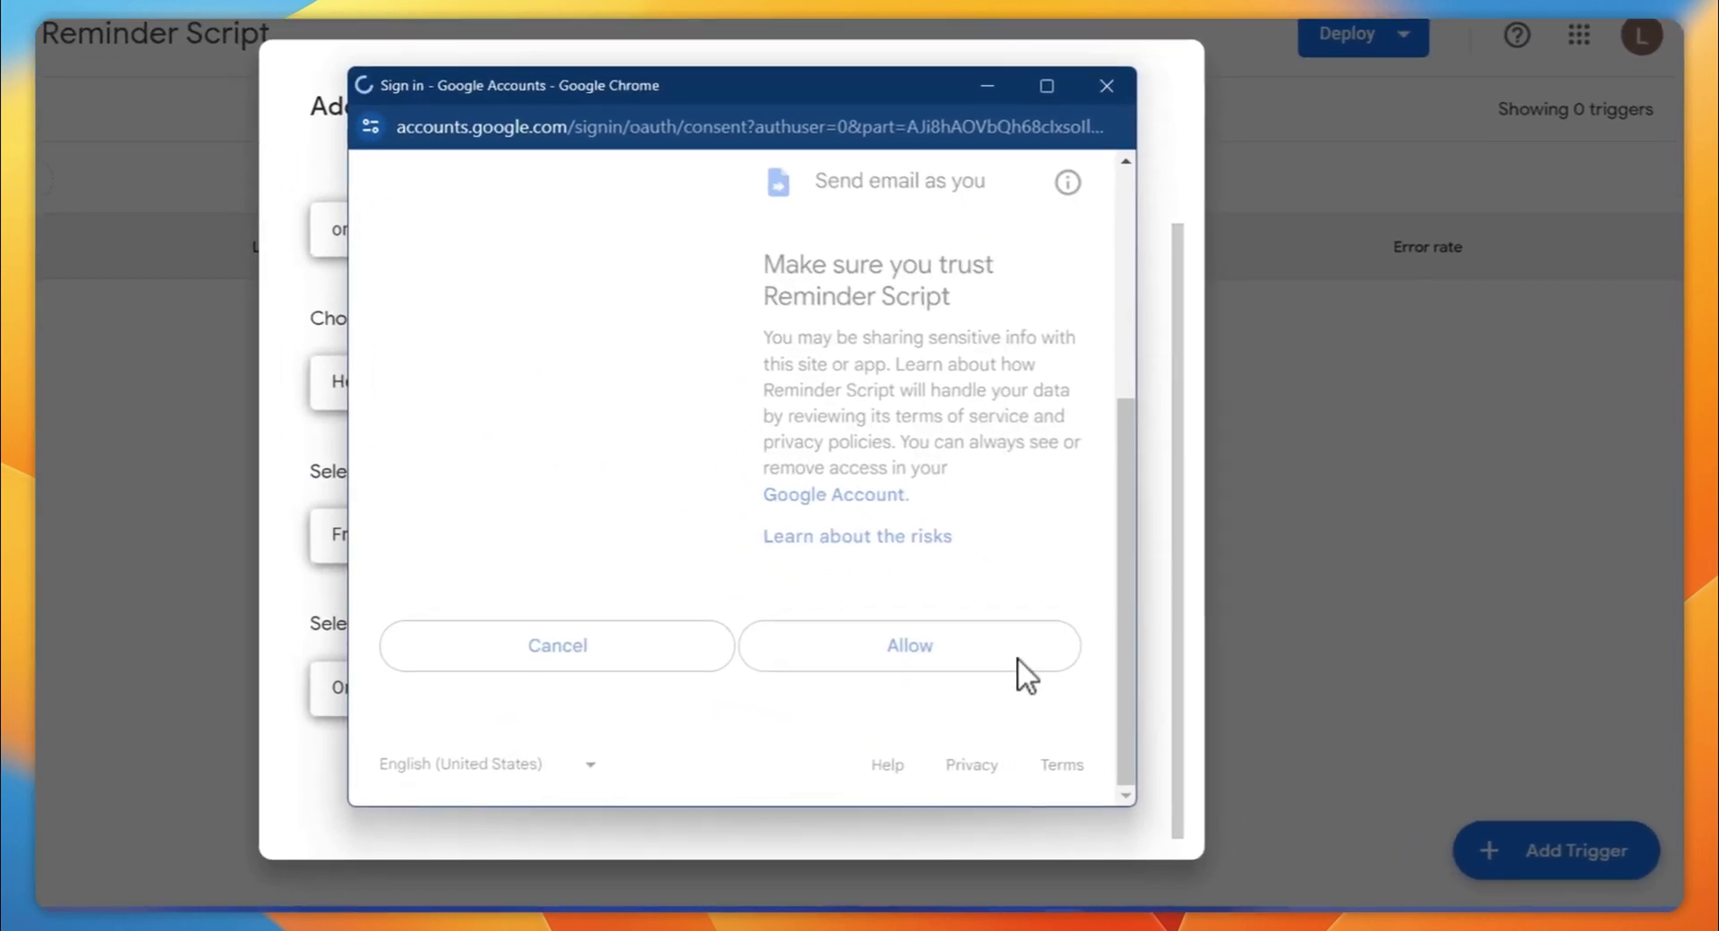
left_click(972, 656)
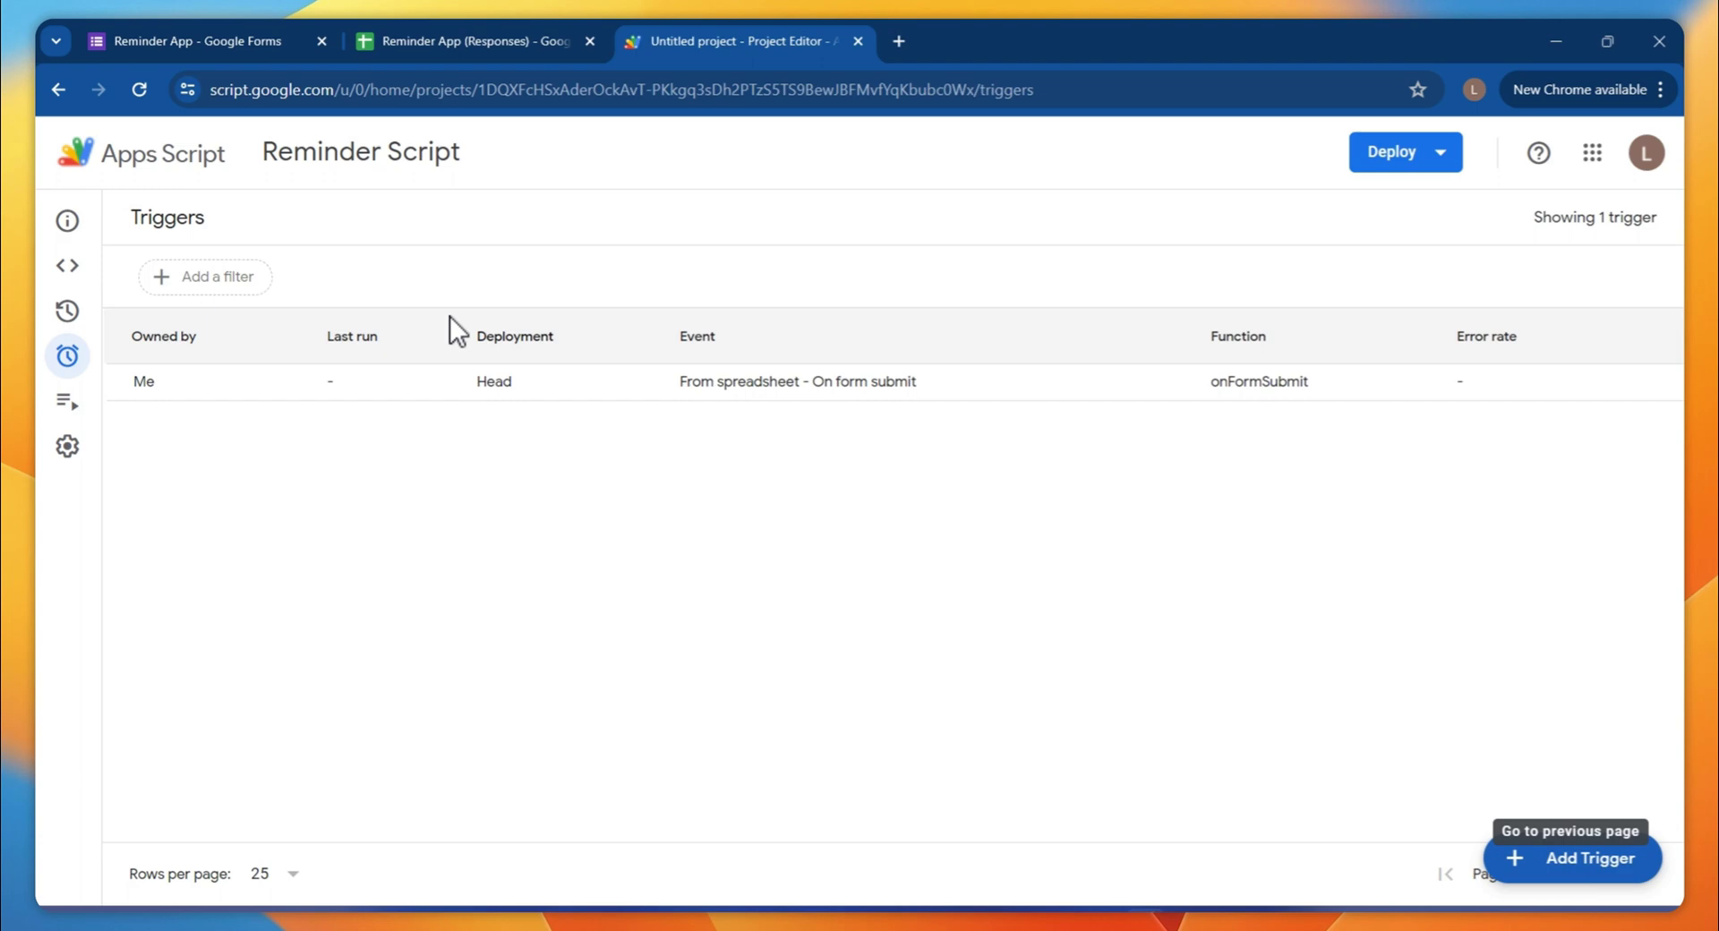
Add a second trigger running expiryReminderCron with a Time-driven event source
left_click(1610, 864)
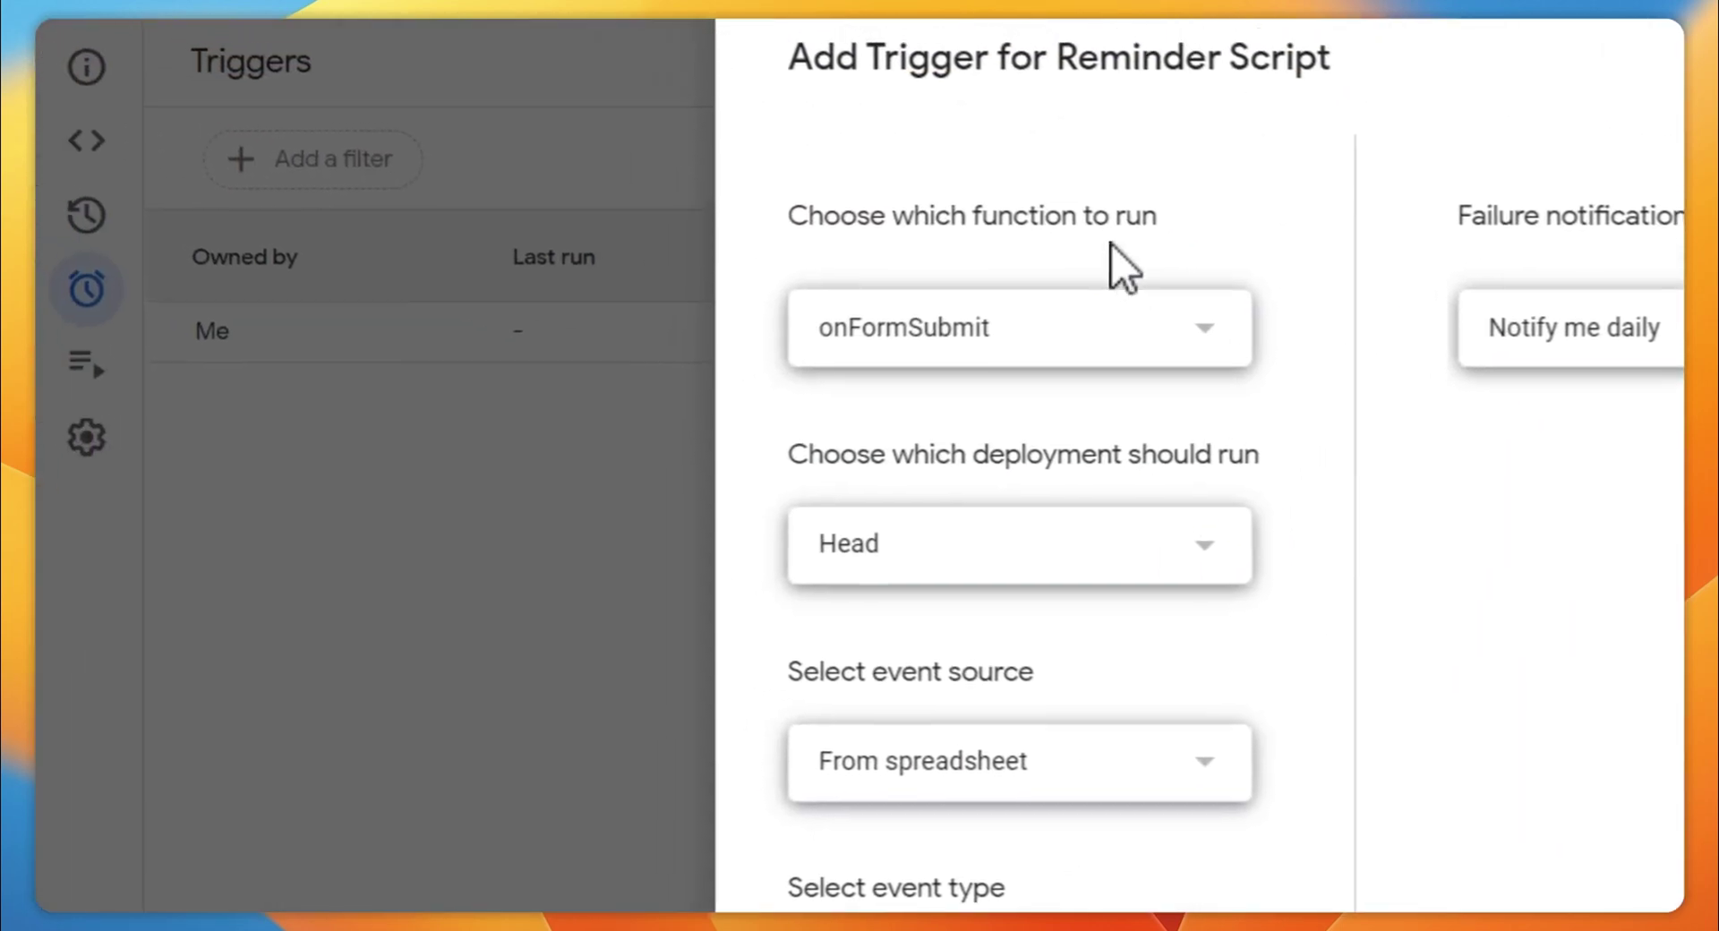
left_click(1079, 340)
left_click(1111, 398)
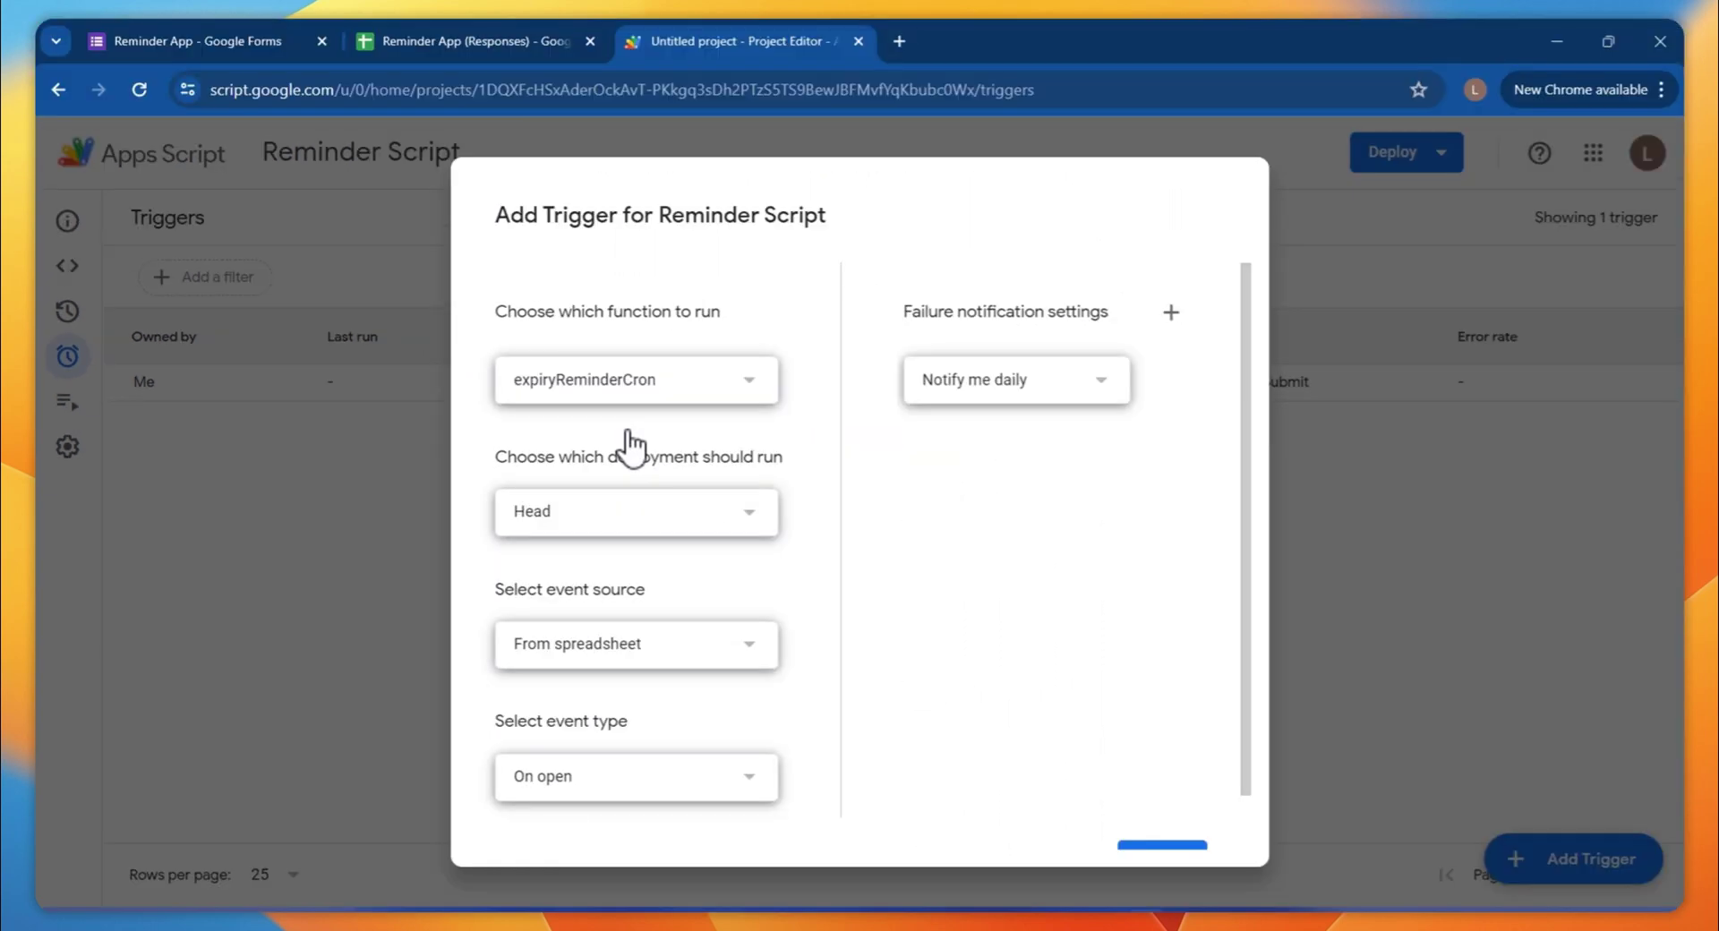
left_click(602, 652)
left_click(896, 685)
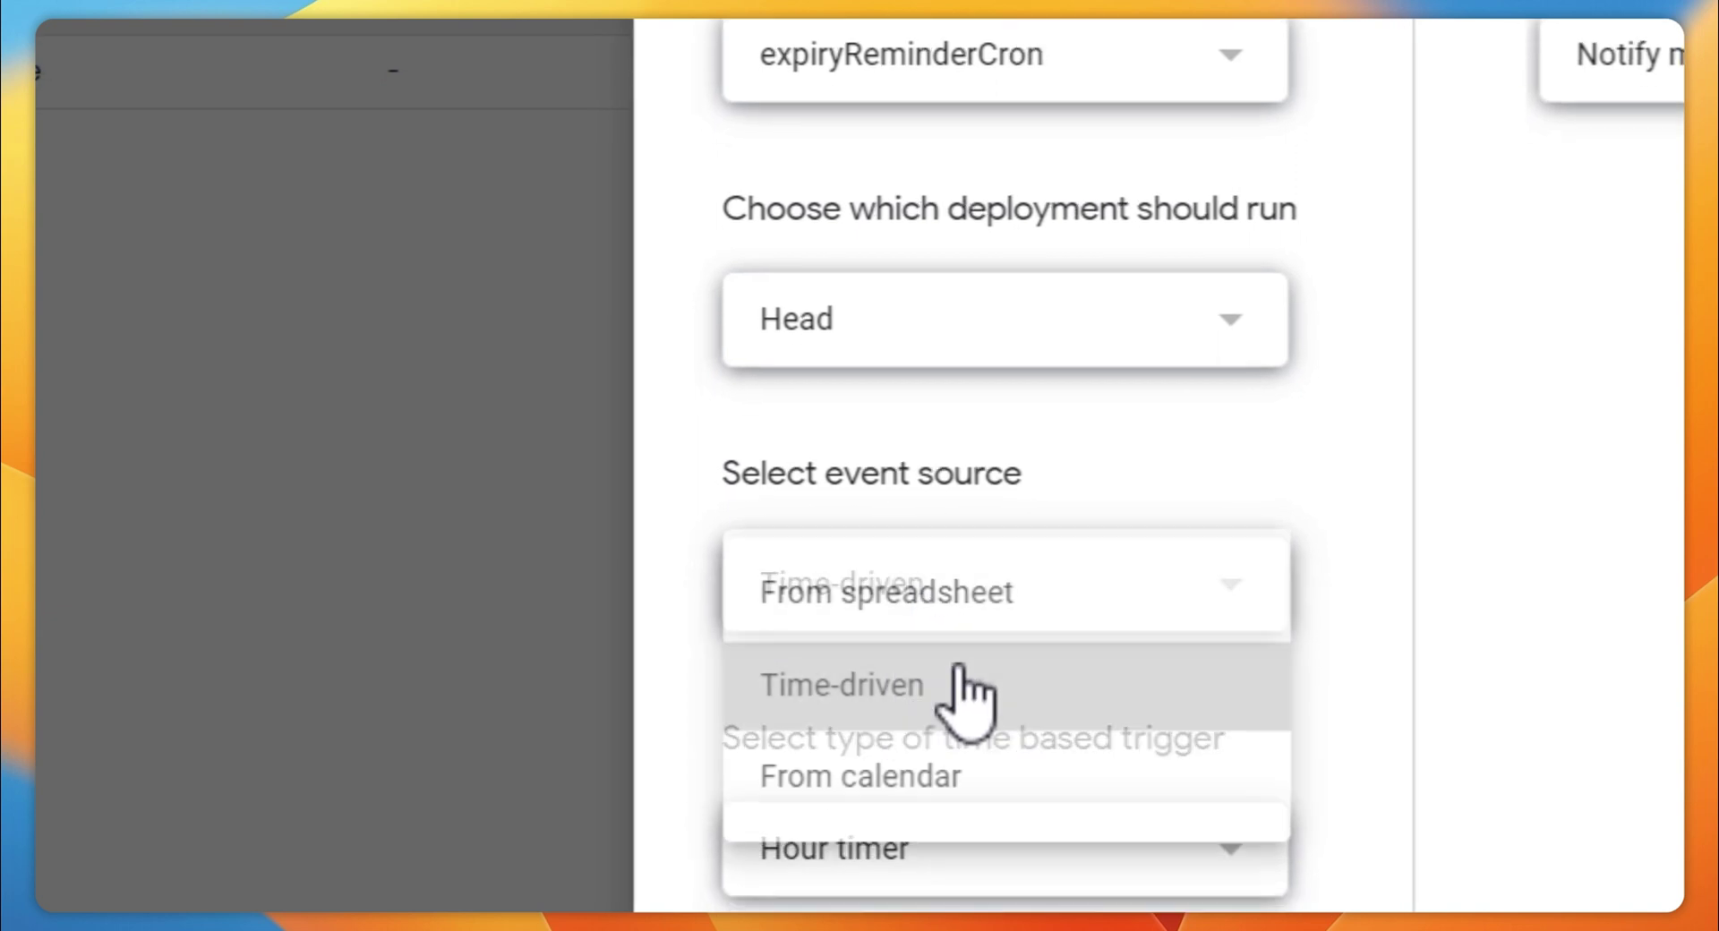
scroll(923, 685, "down", 1)
scroll(923, 703, "down", 3)
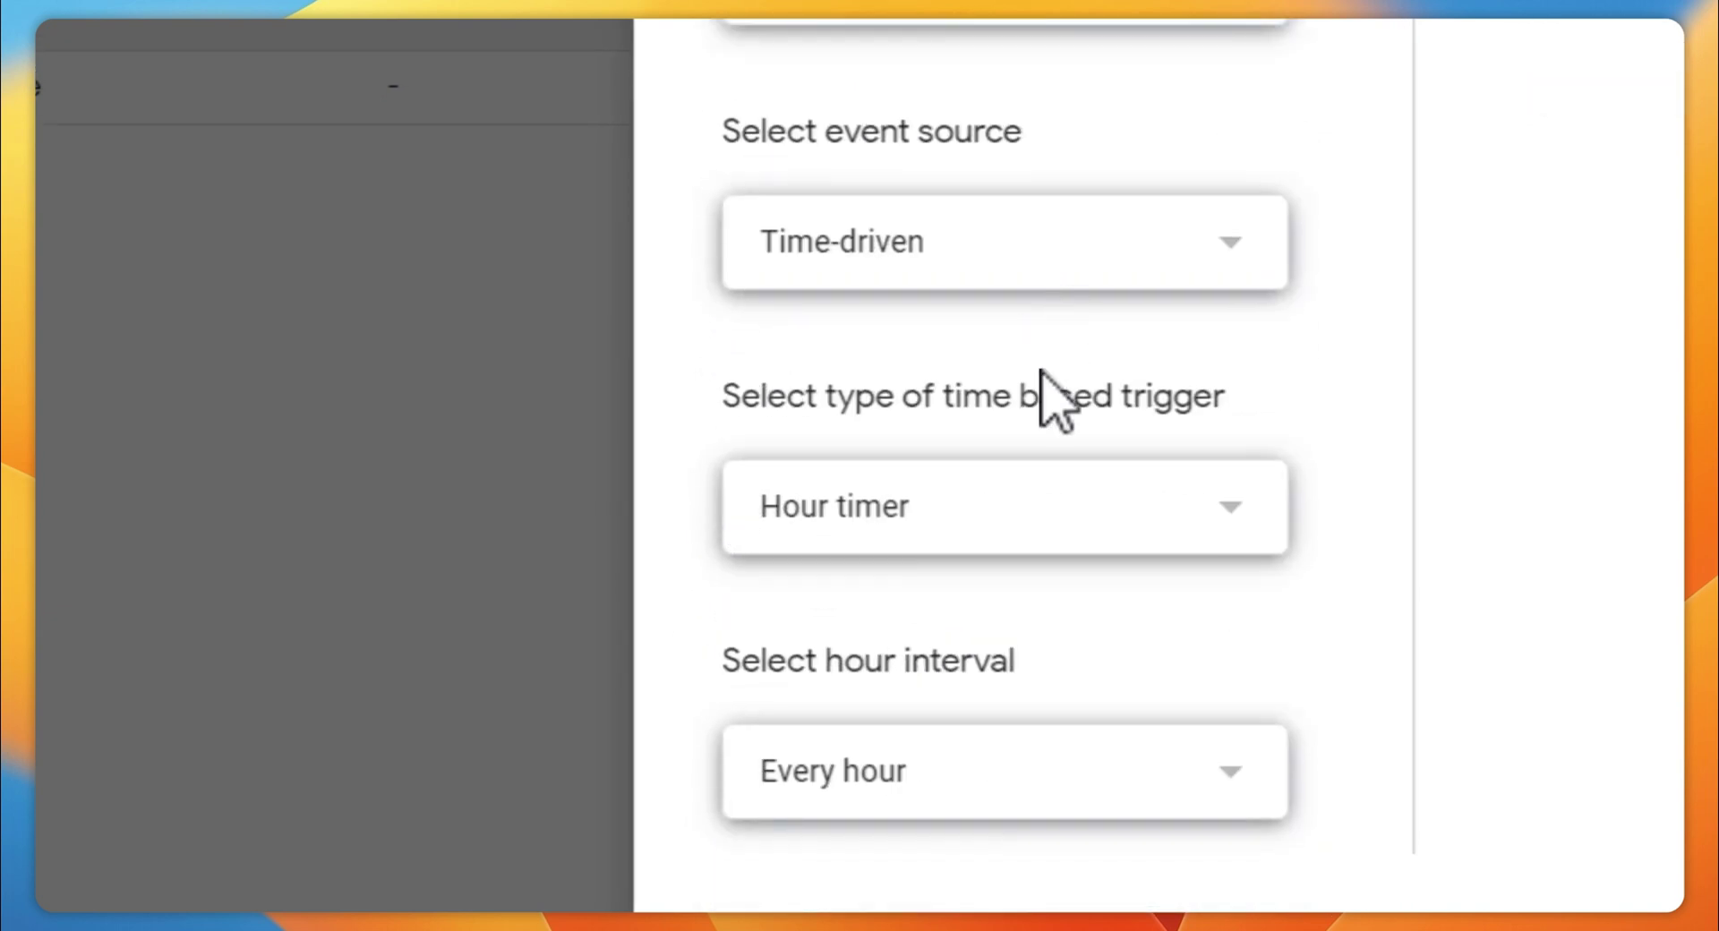
Schedule it as a Day timer between 3am and 4am and save the trigger
left_click(904, 533)
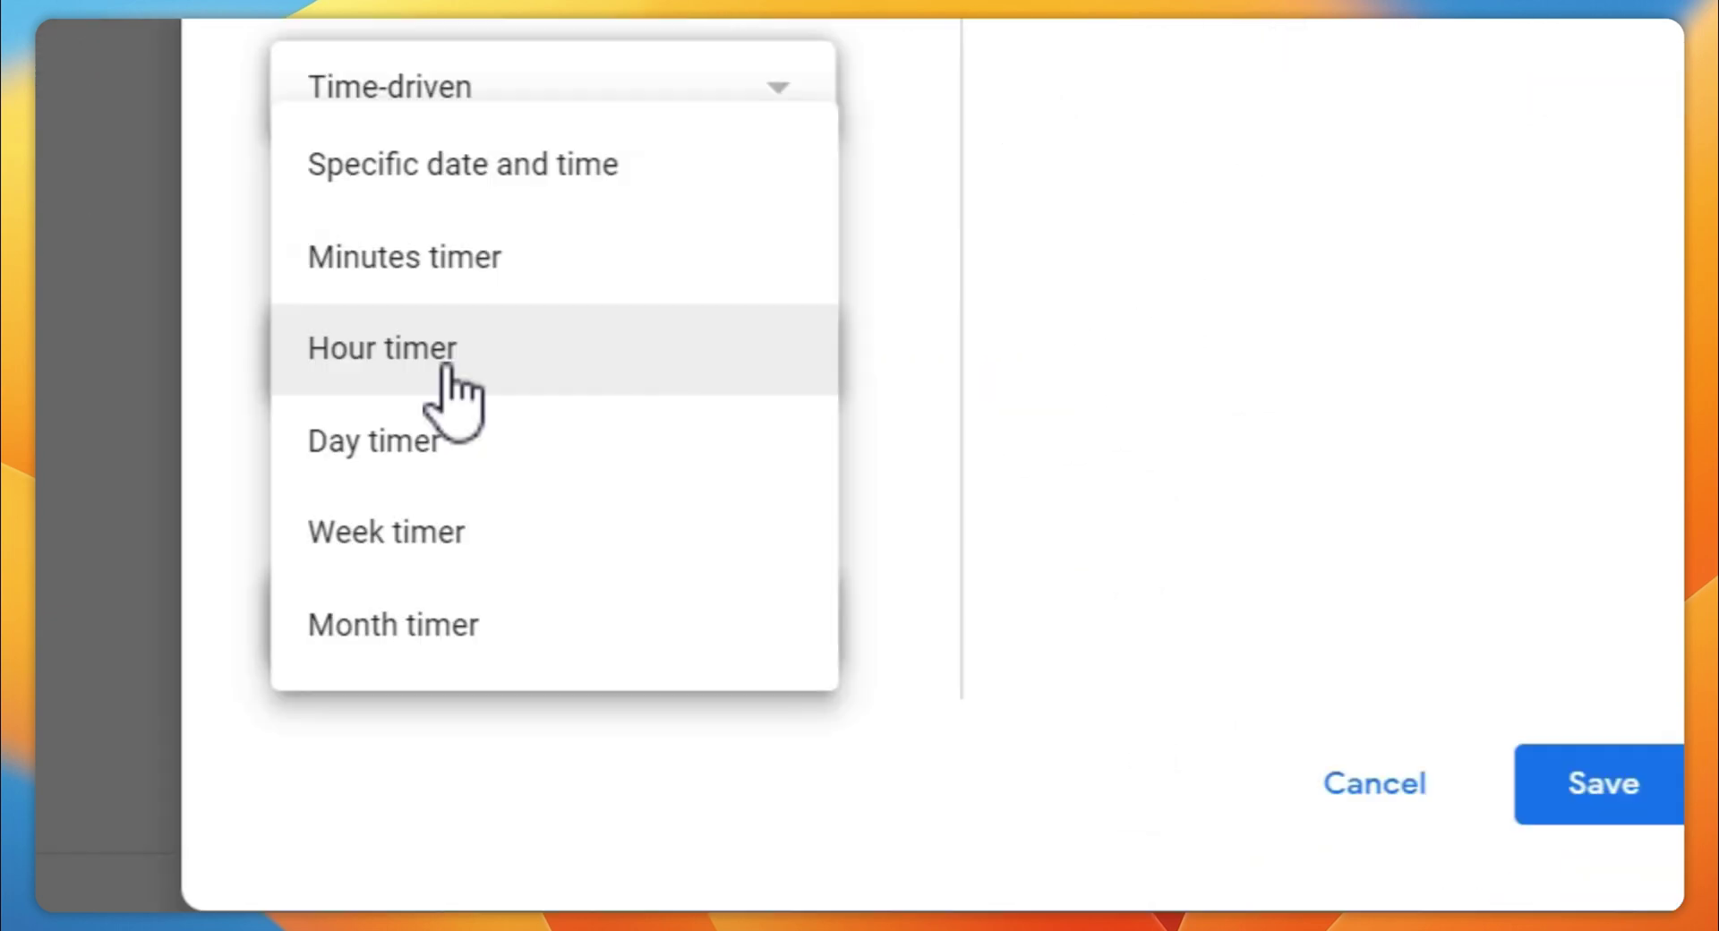
left_click(455, 461)
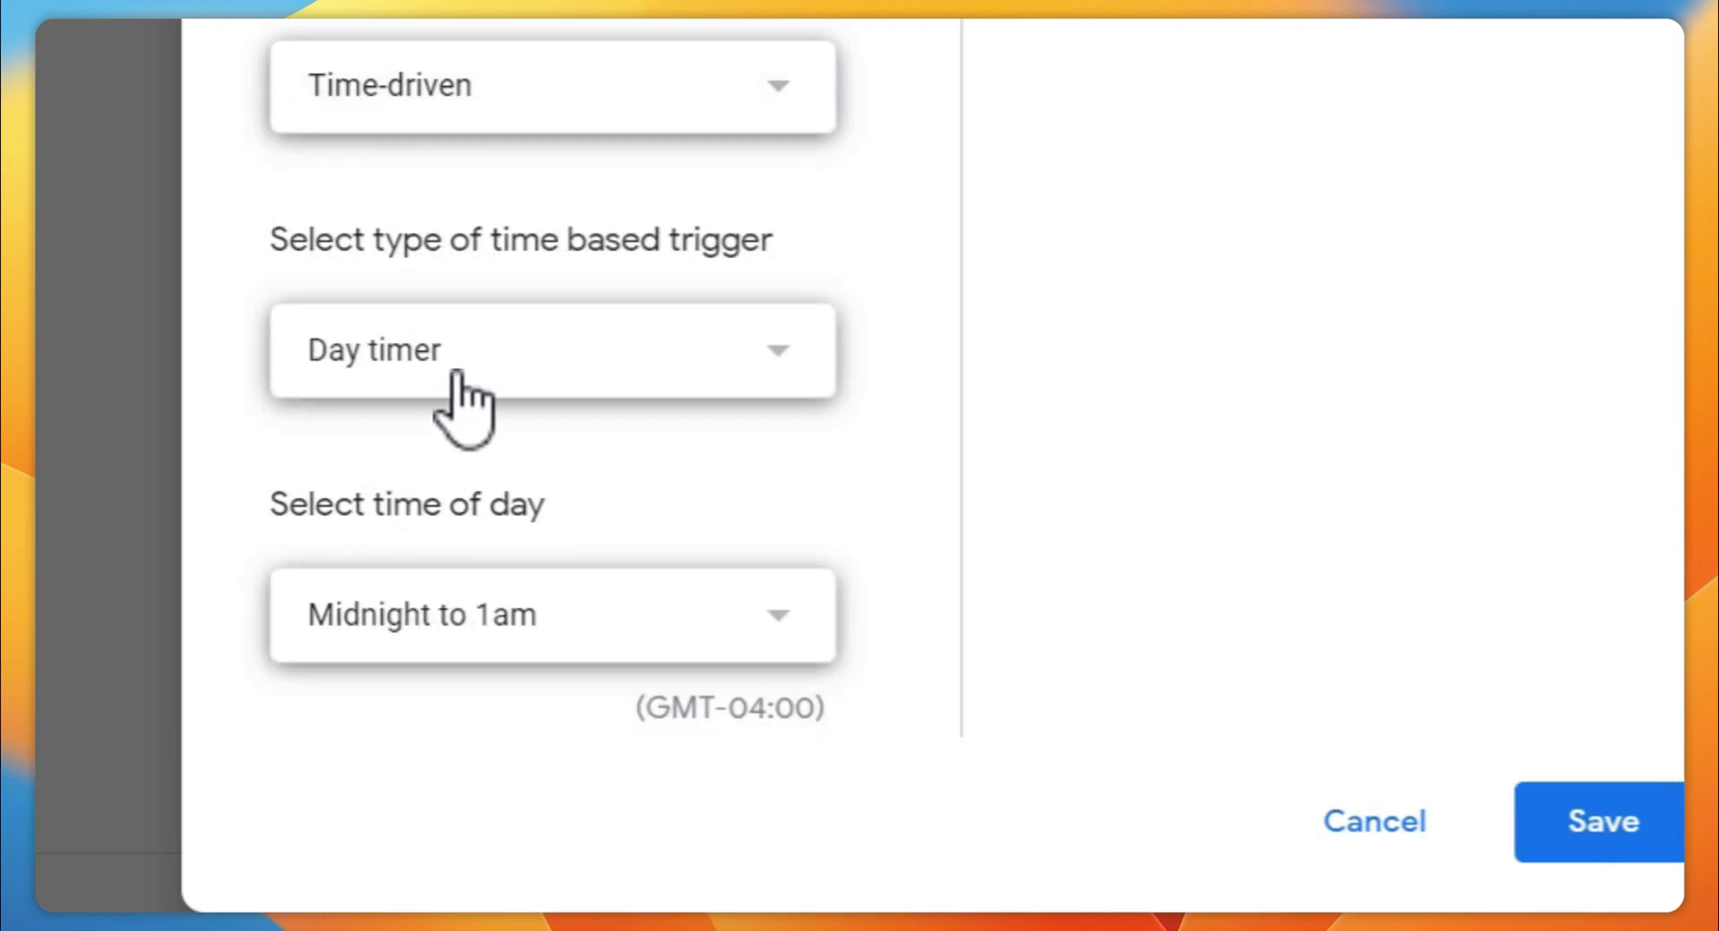
left_click(472, 631)
scroll(499, 587, "down", 7)
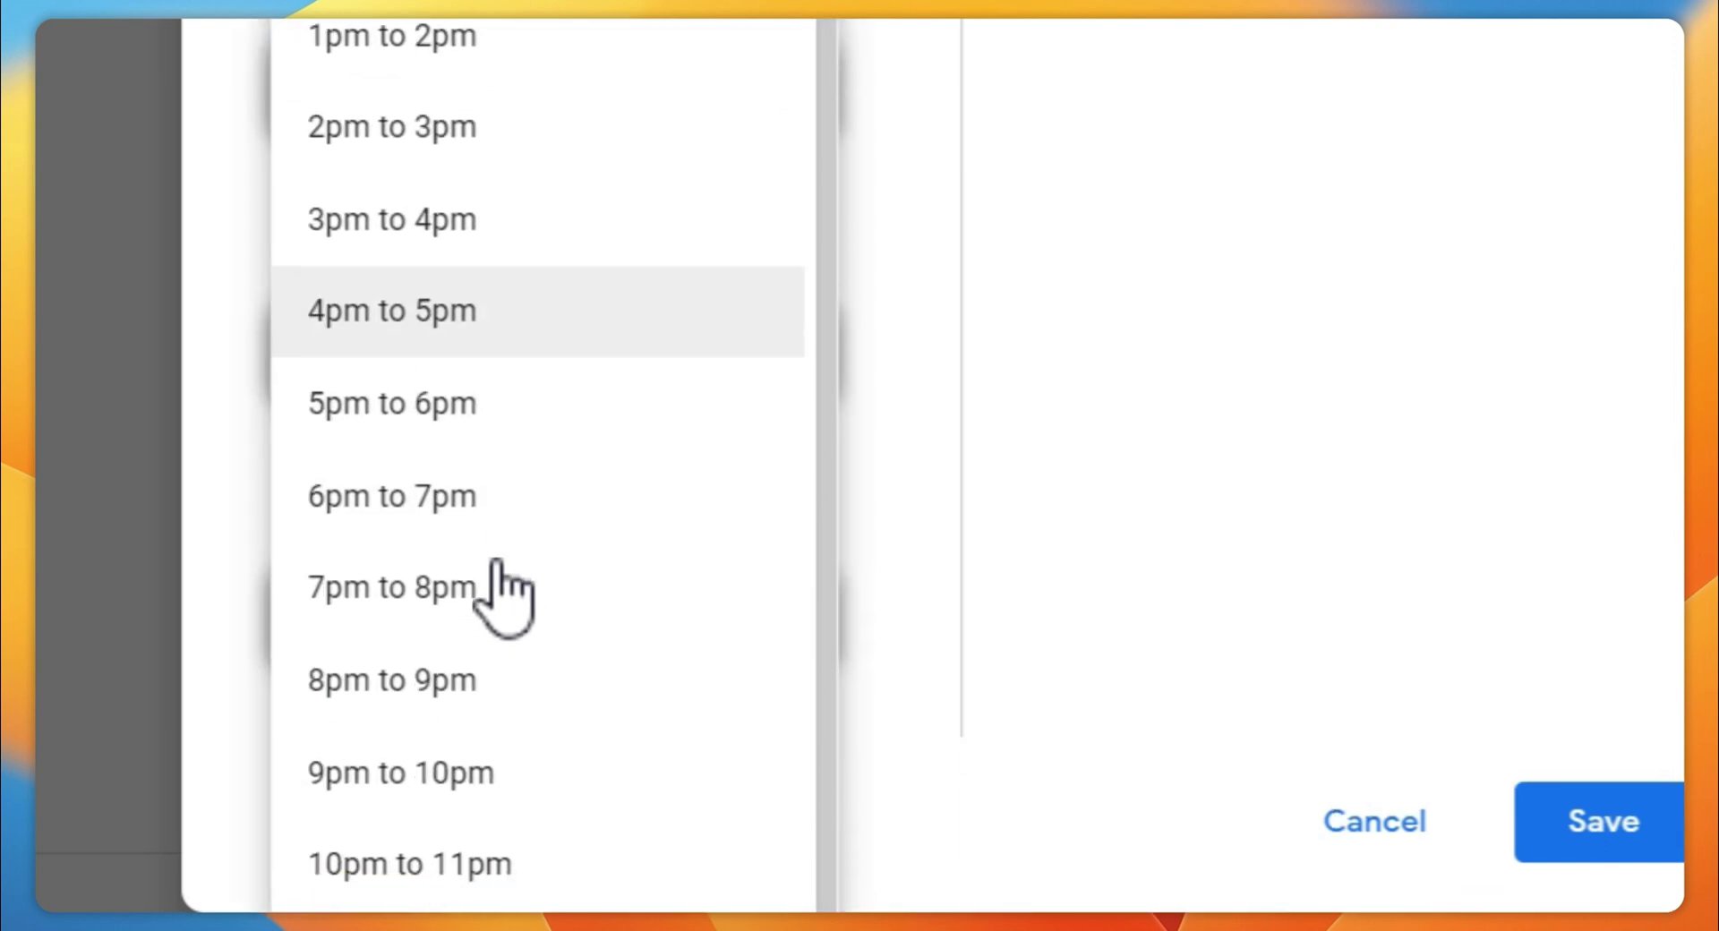
scroll(570, 470, "up", 10)
left_click(603, 364)
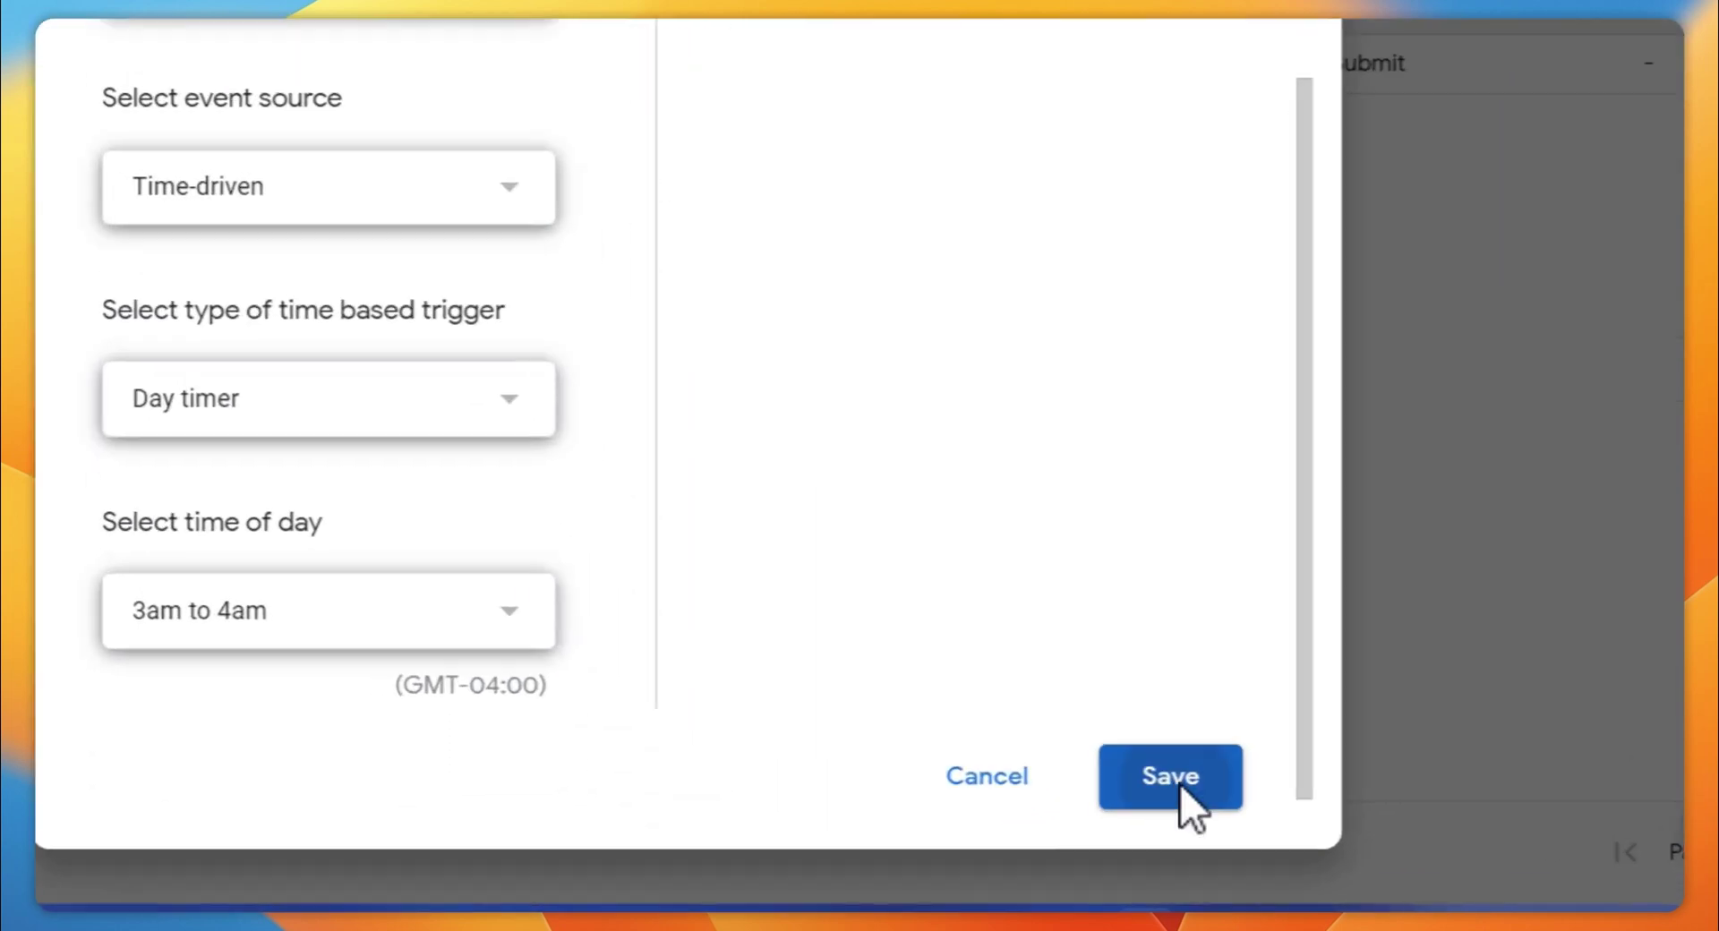
left_click(1166, 829)
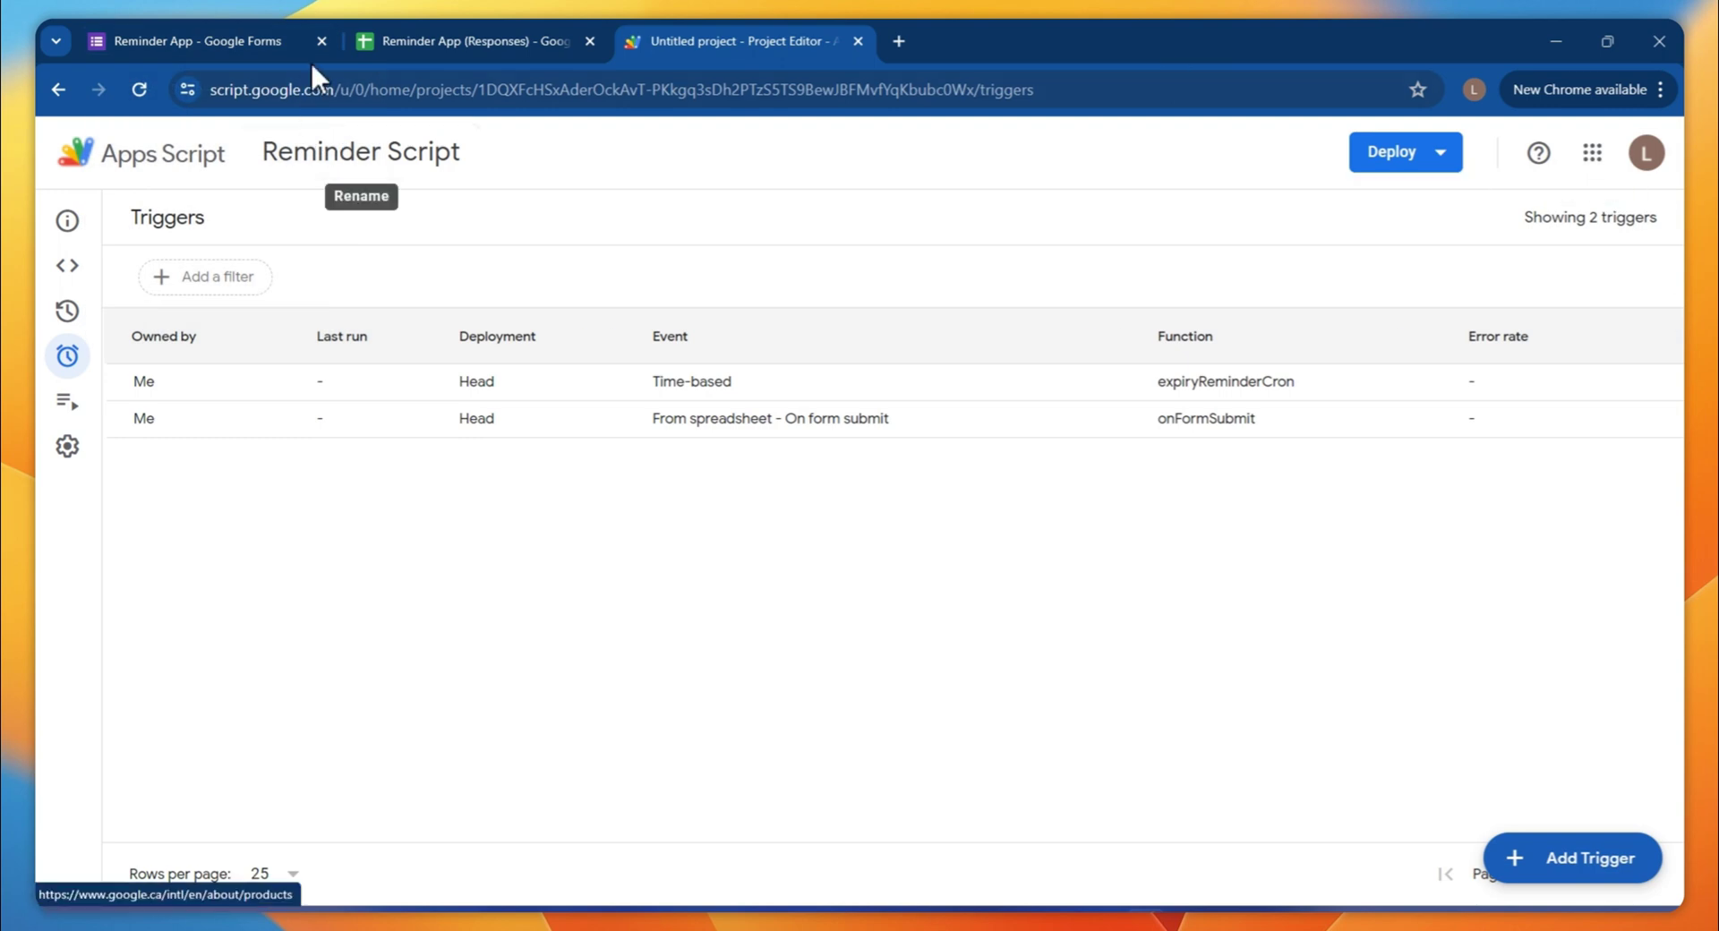
Open the live Reminder App form, include the email, name the document 'Test', expiry 2024-06-01
left_click(231, 42)
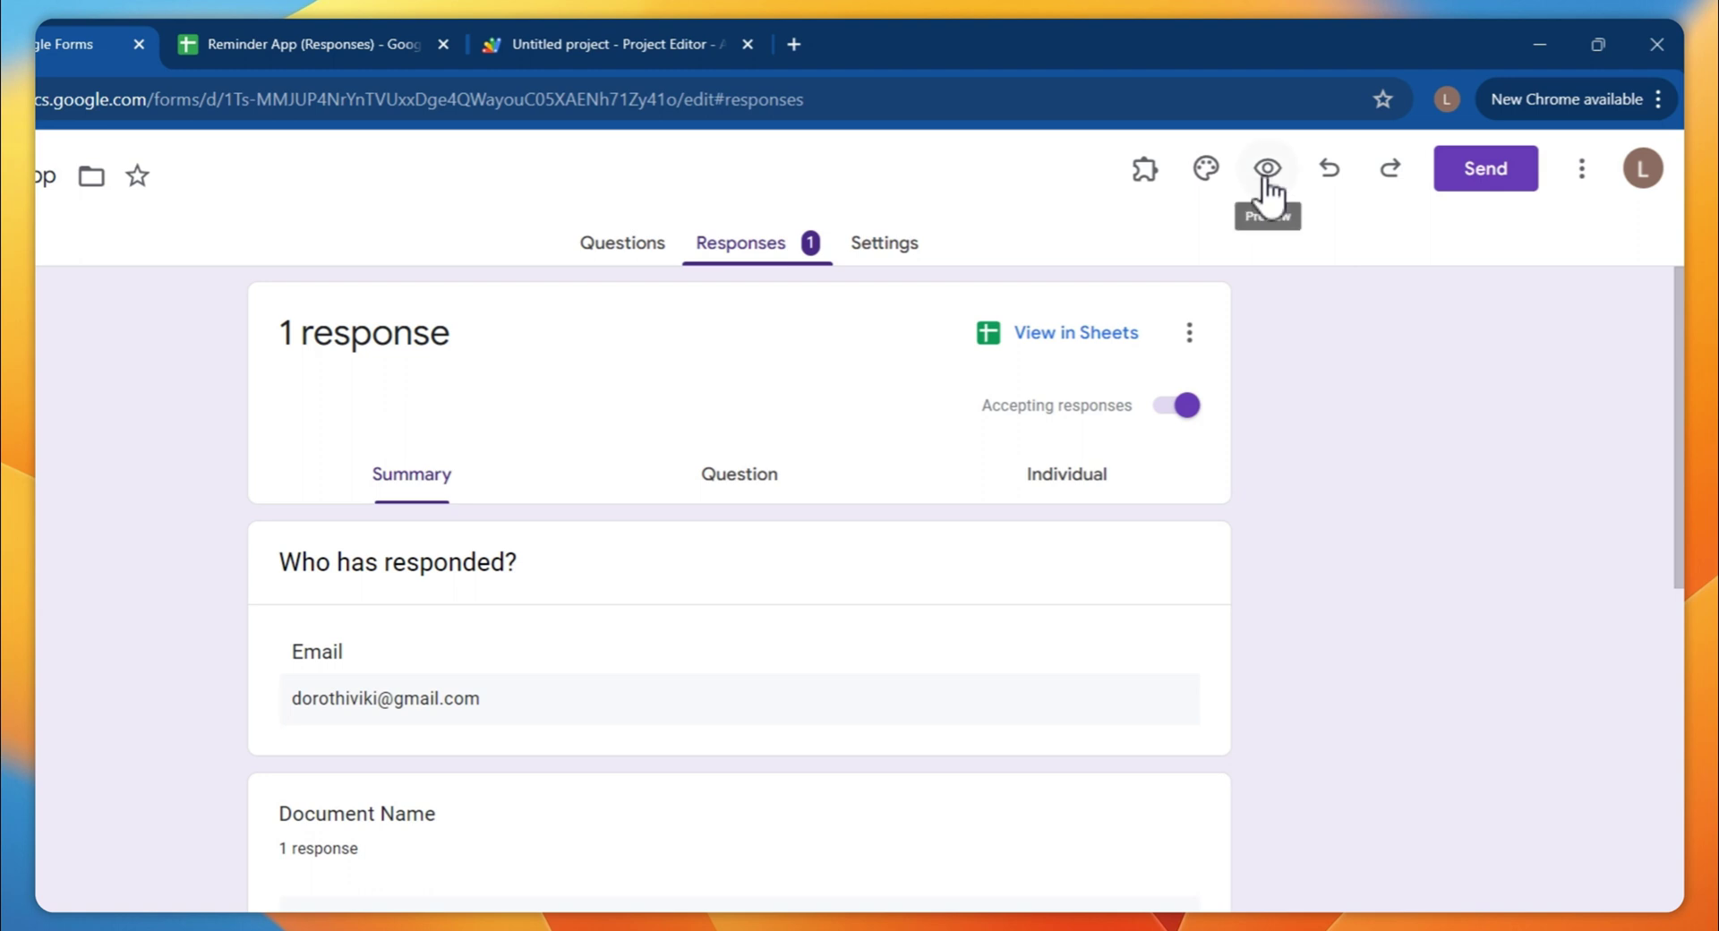
left_click(1268, 170)
left_click(595, 540)
scroll(618, 501, "down", 3)
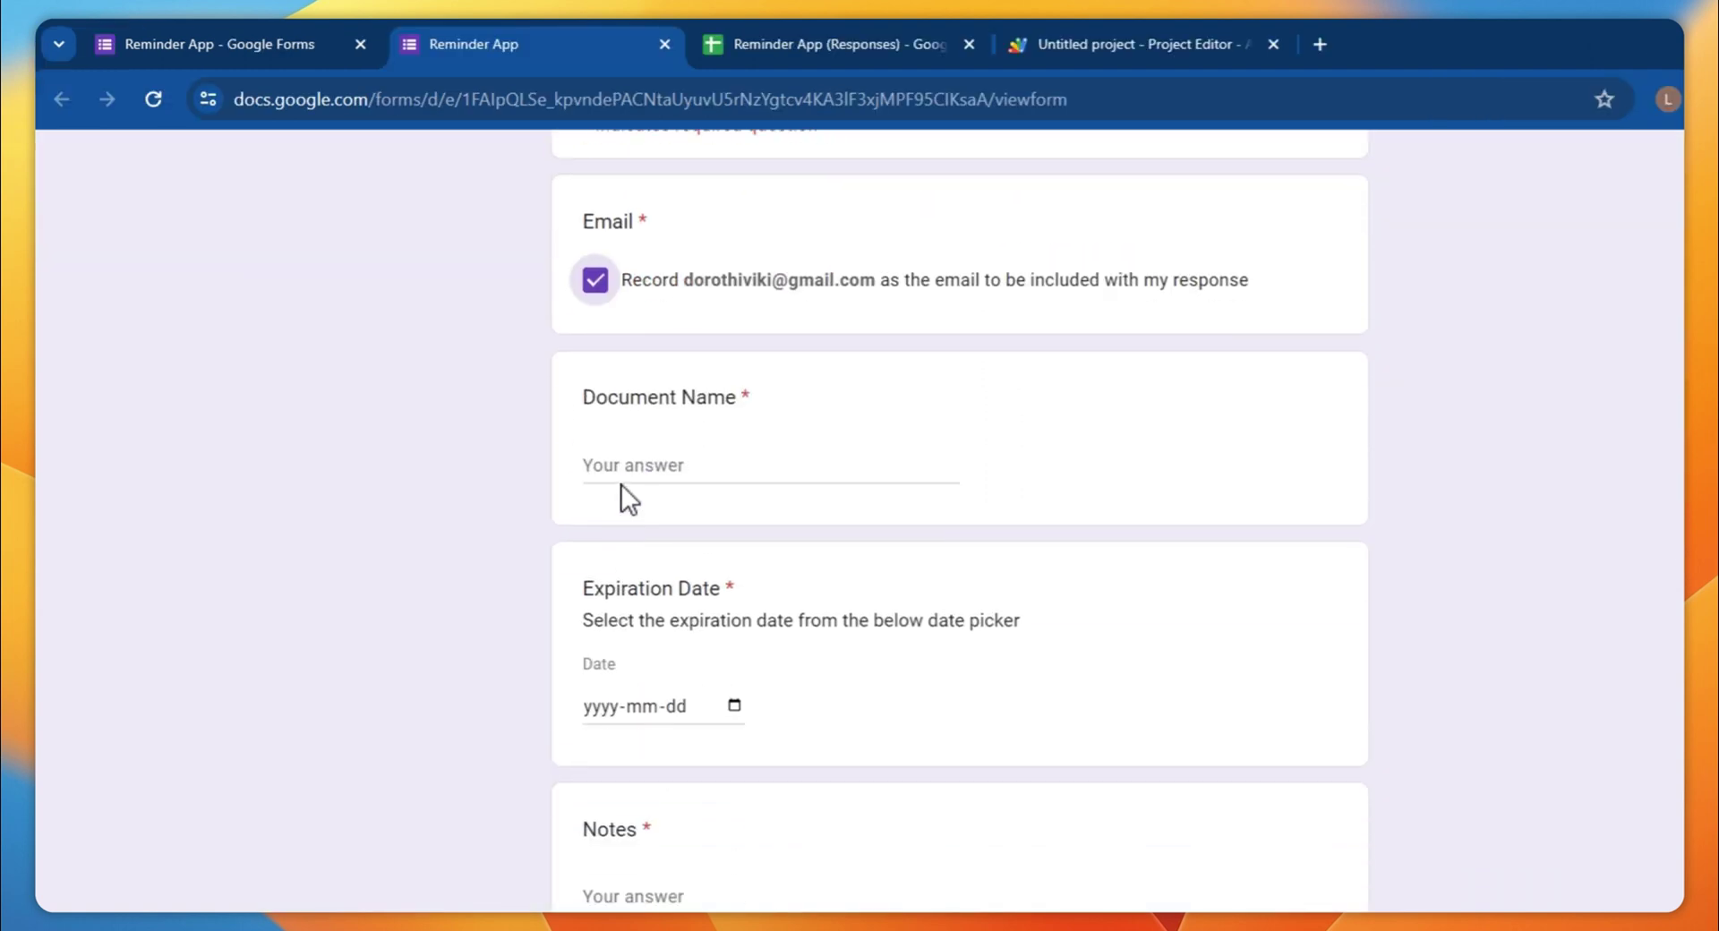
left_click(644, 466)
type("Test Doc 1")
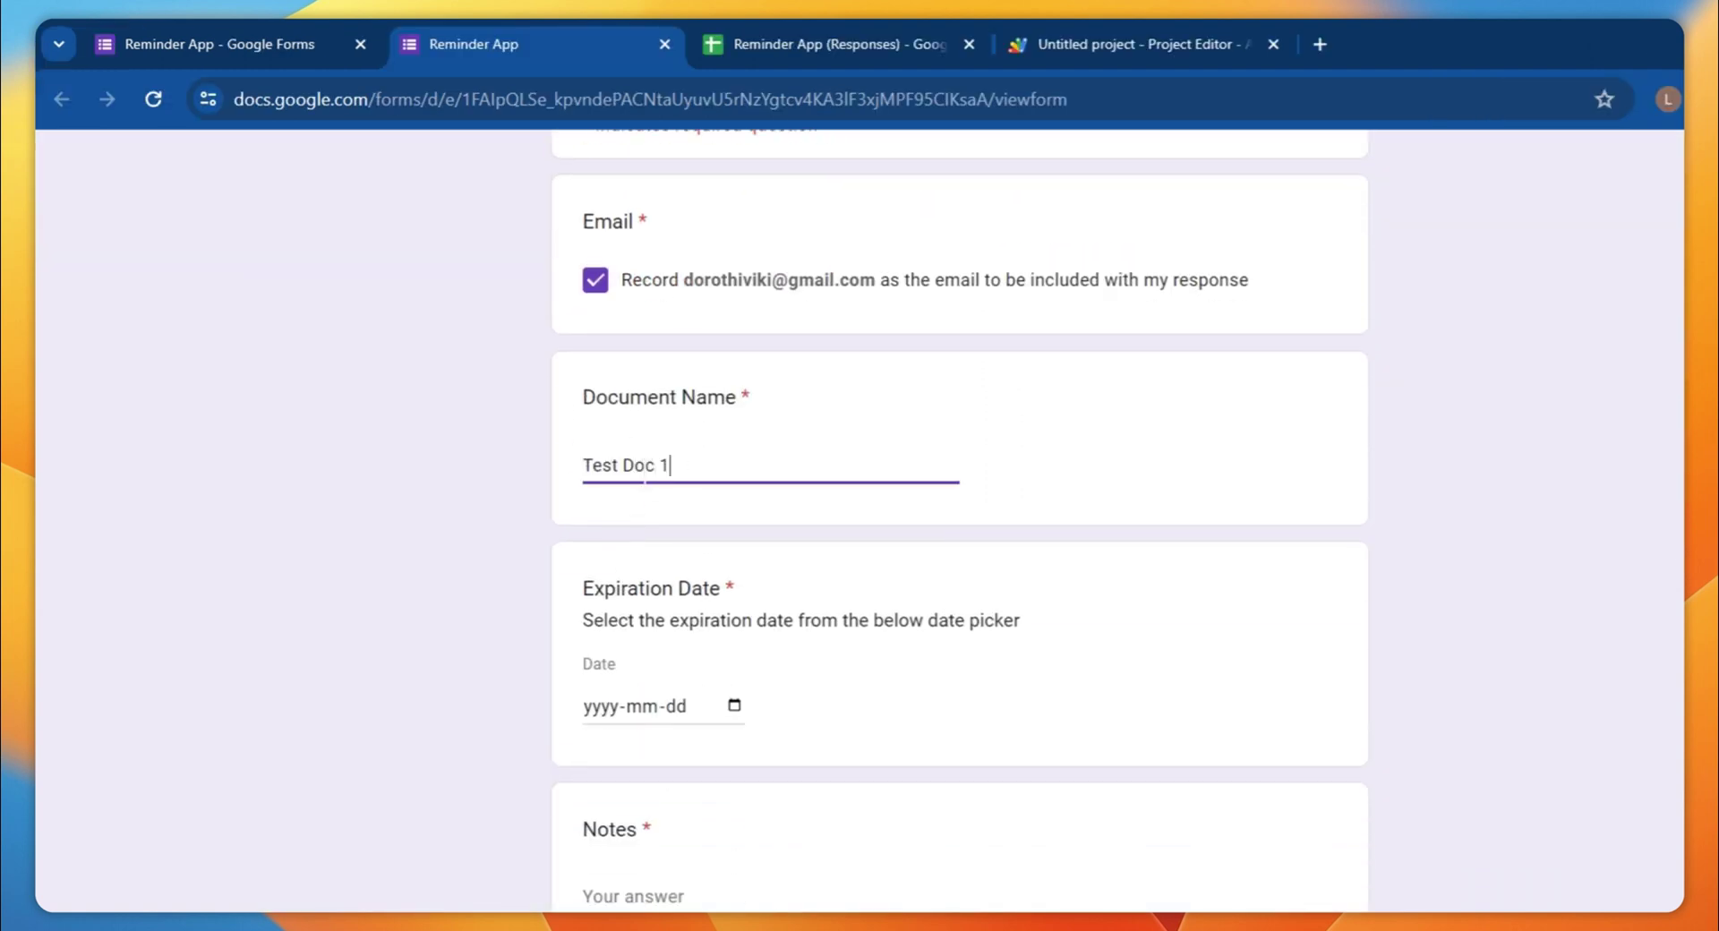
left_click(729, 704)
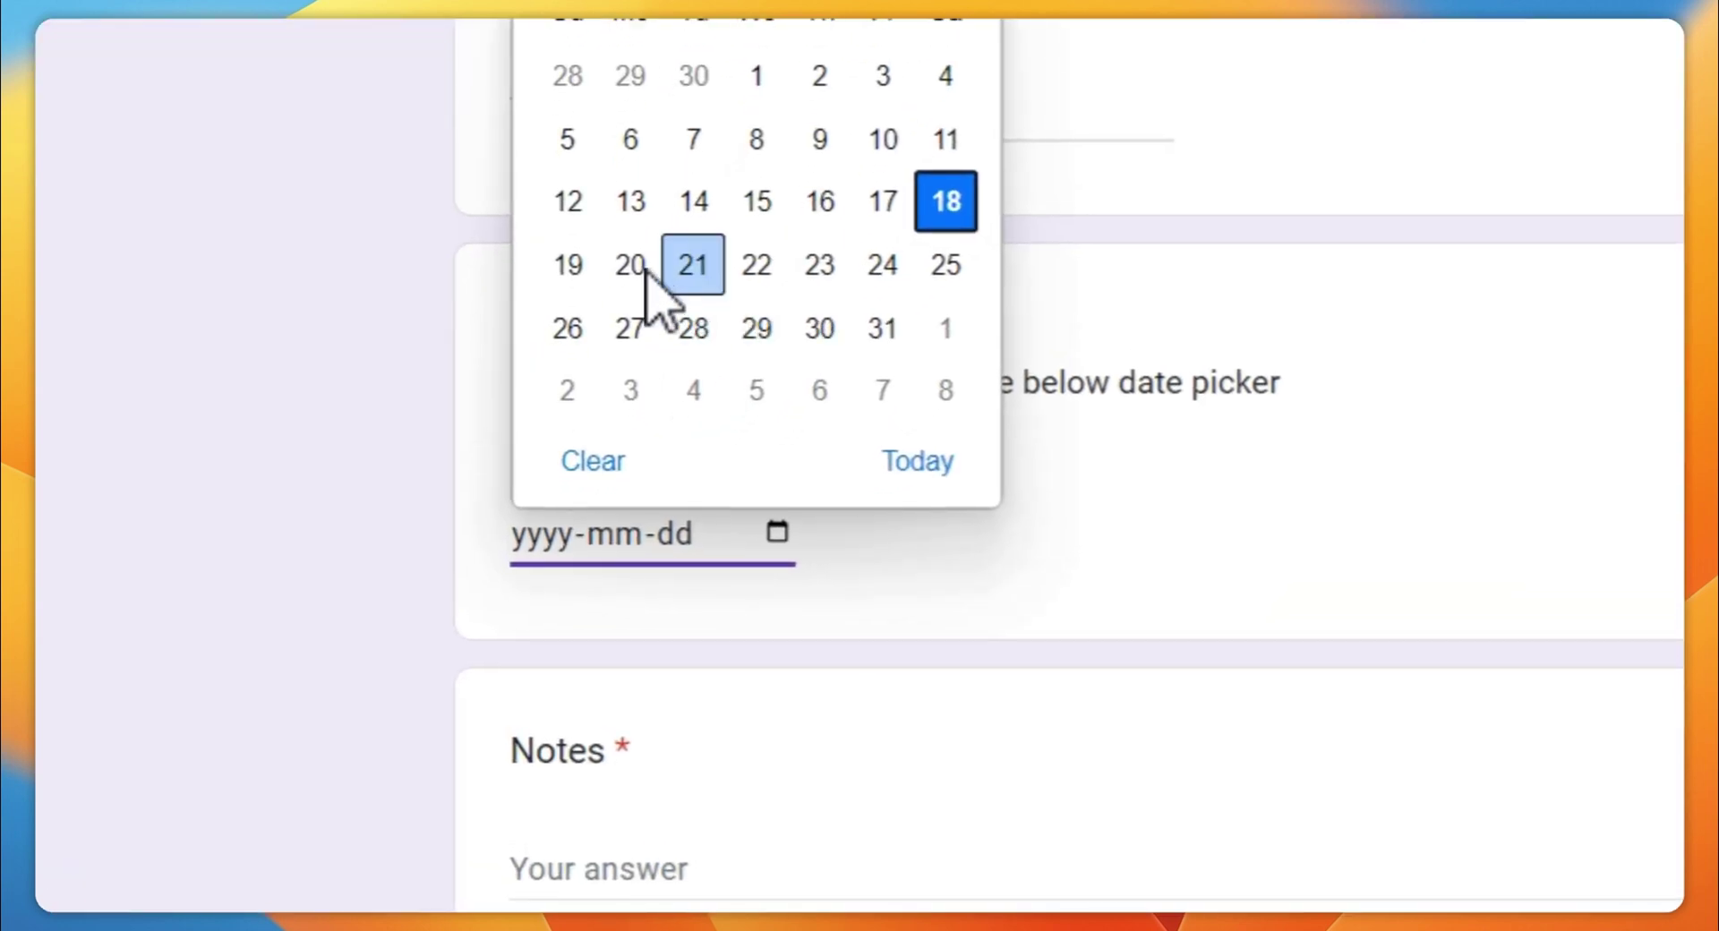
left_click(946, 327)
Add the note 'This is a test note', tick reminders at 30, 10 and 1 days, and submit
scroll(1056, 660, "down", 5)
left_click(819, 399)
type("te")
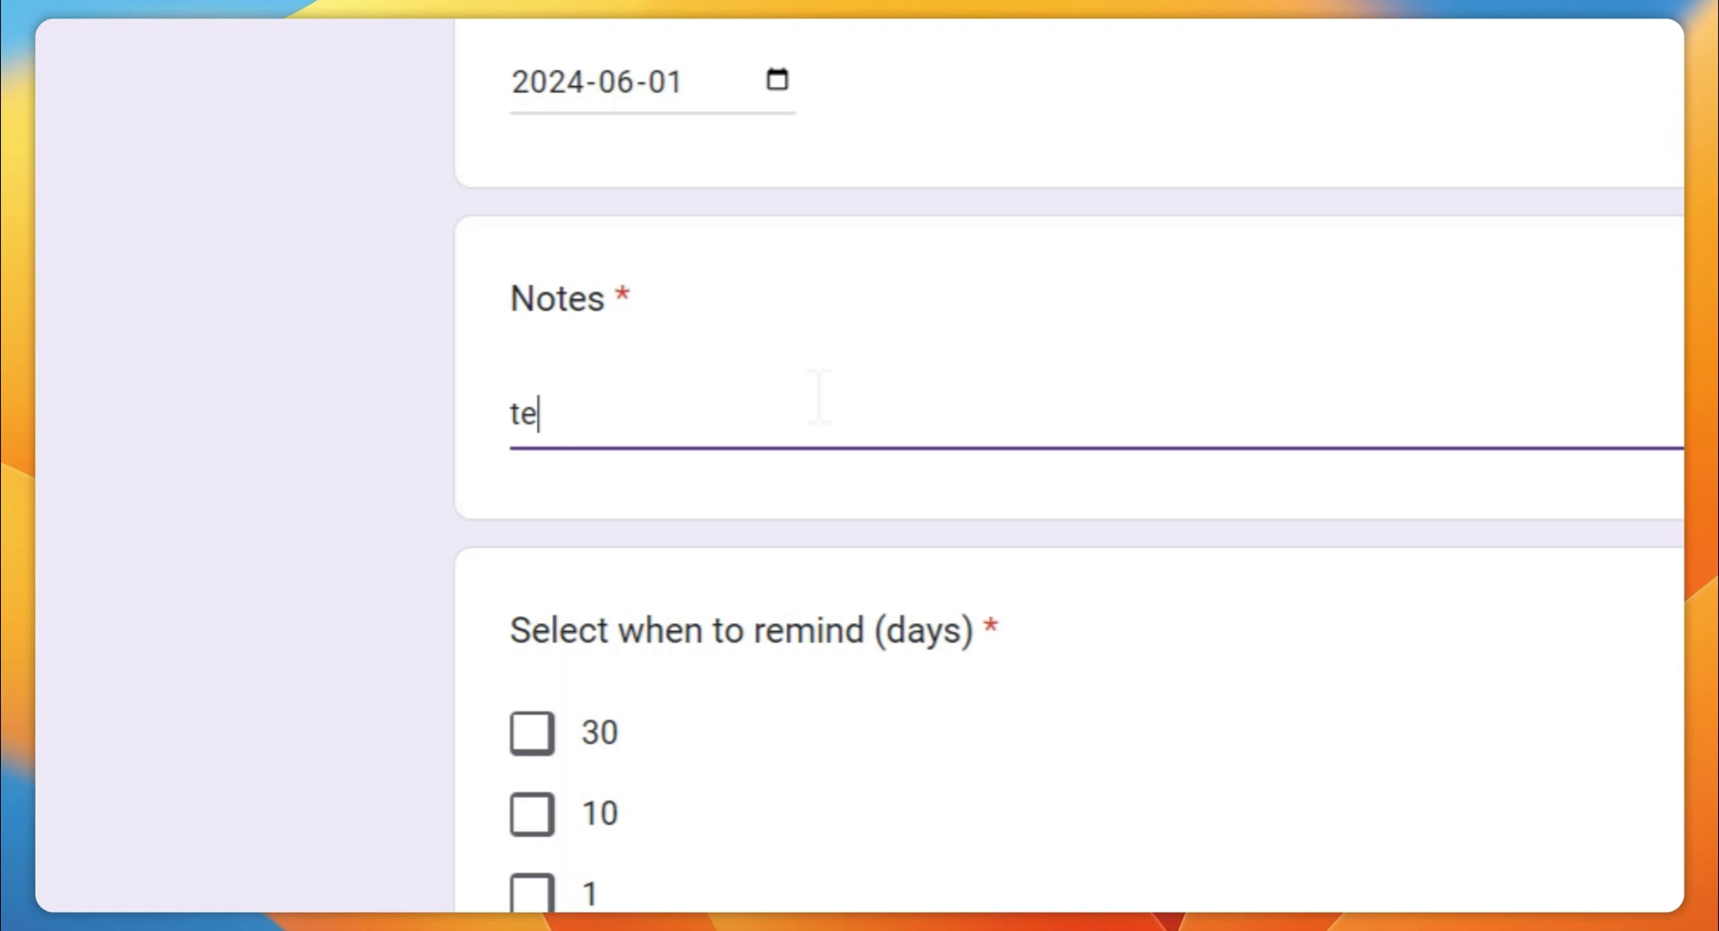
key("BackSpace")
key("BackSpace")
type("This is a test note")
left_click(532, 732)
left_click(532, 813)
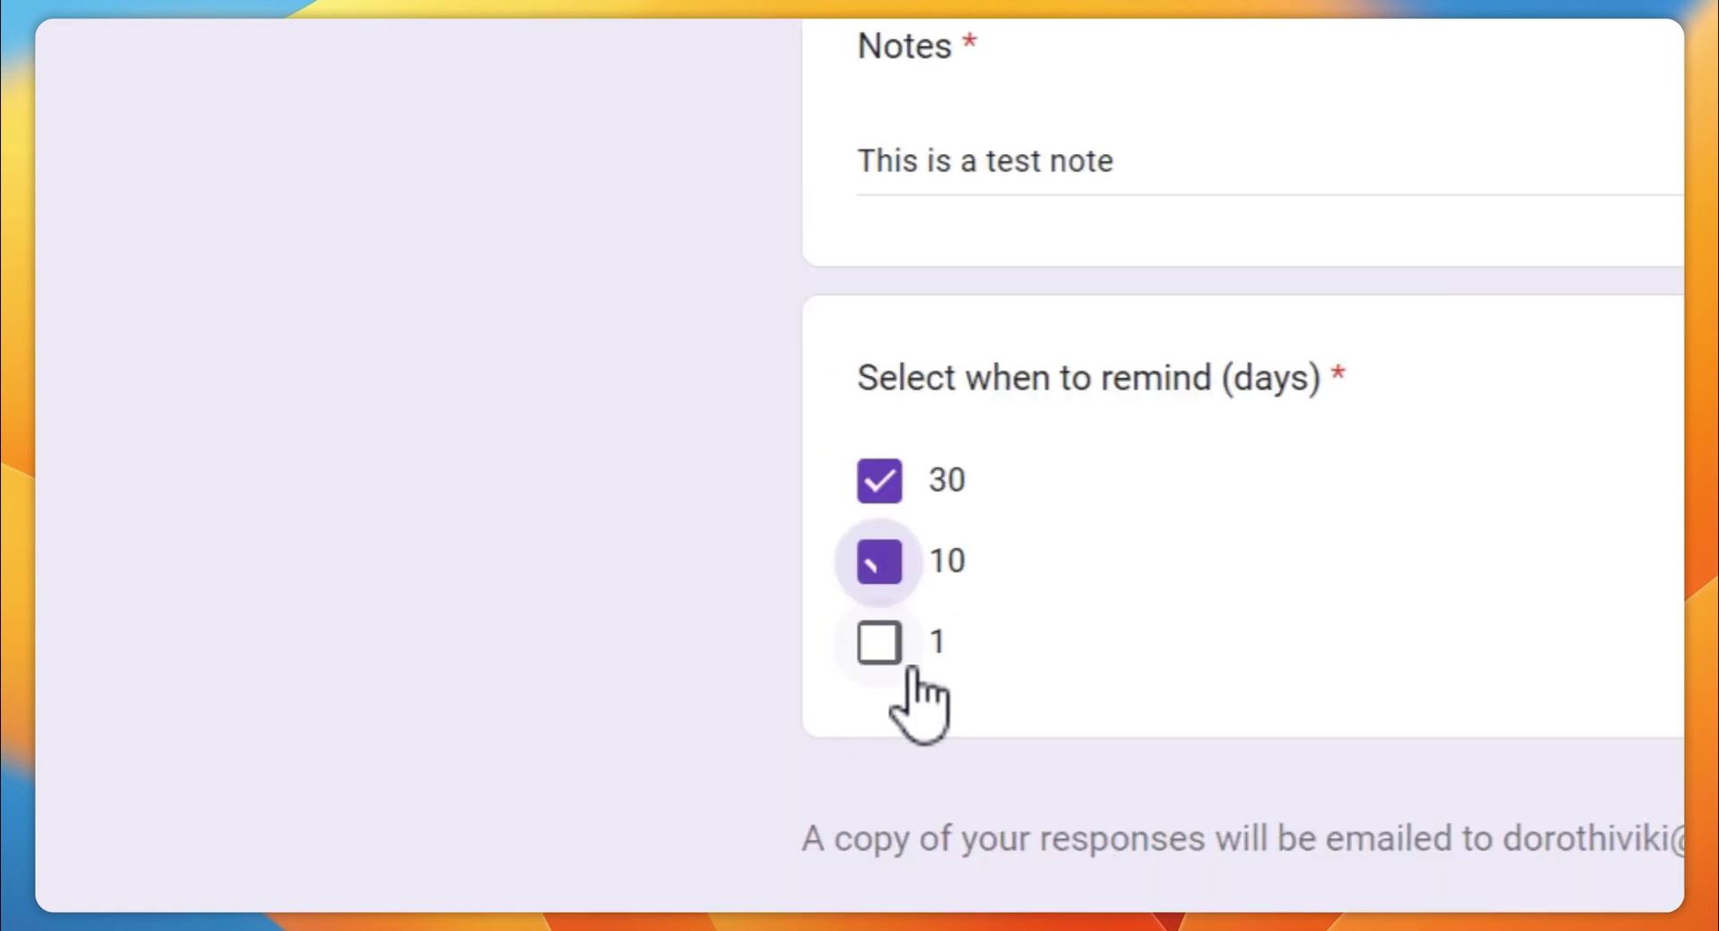
left_click(532, 893)
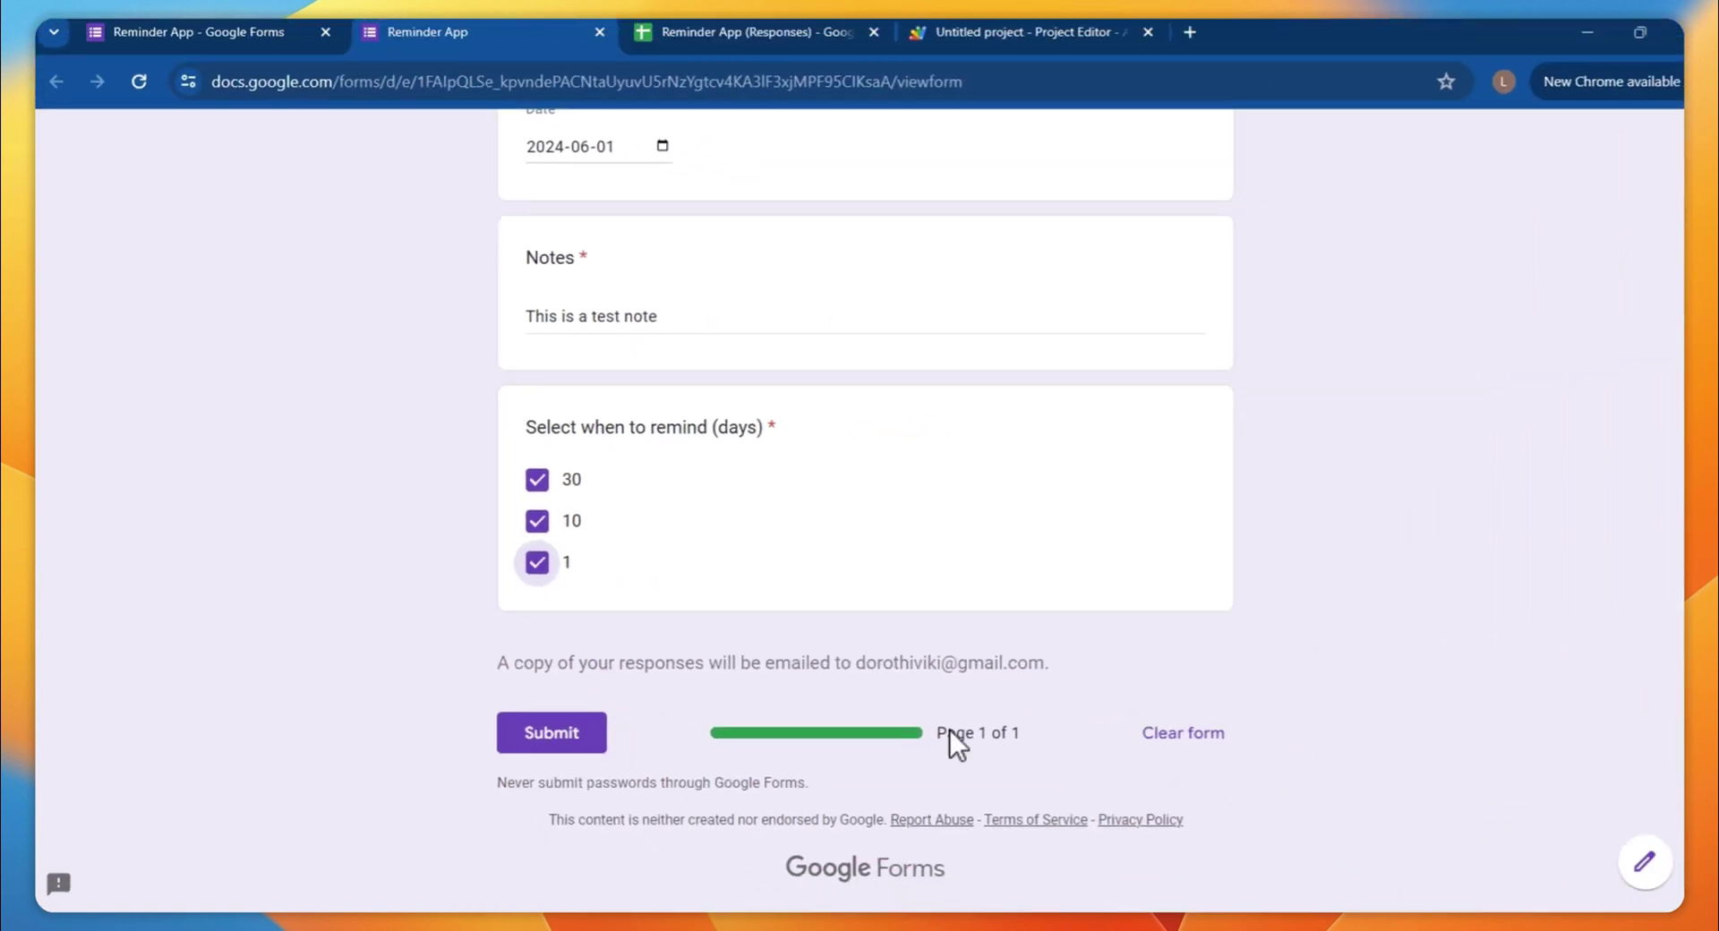
left_click(552, 732)
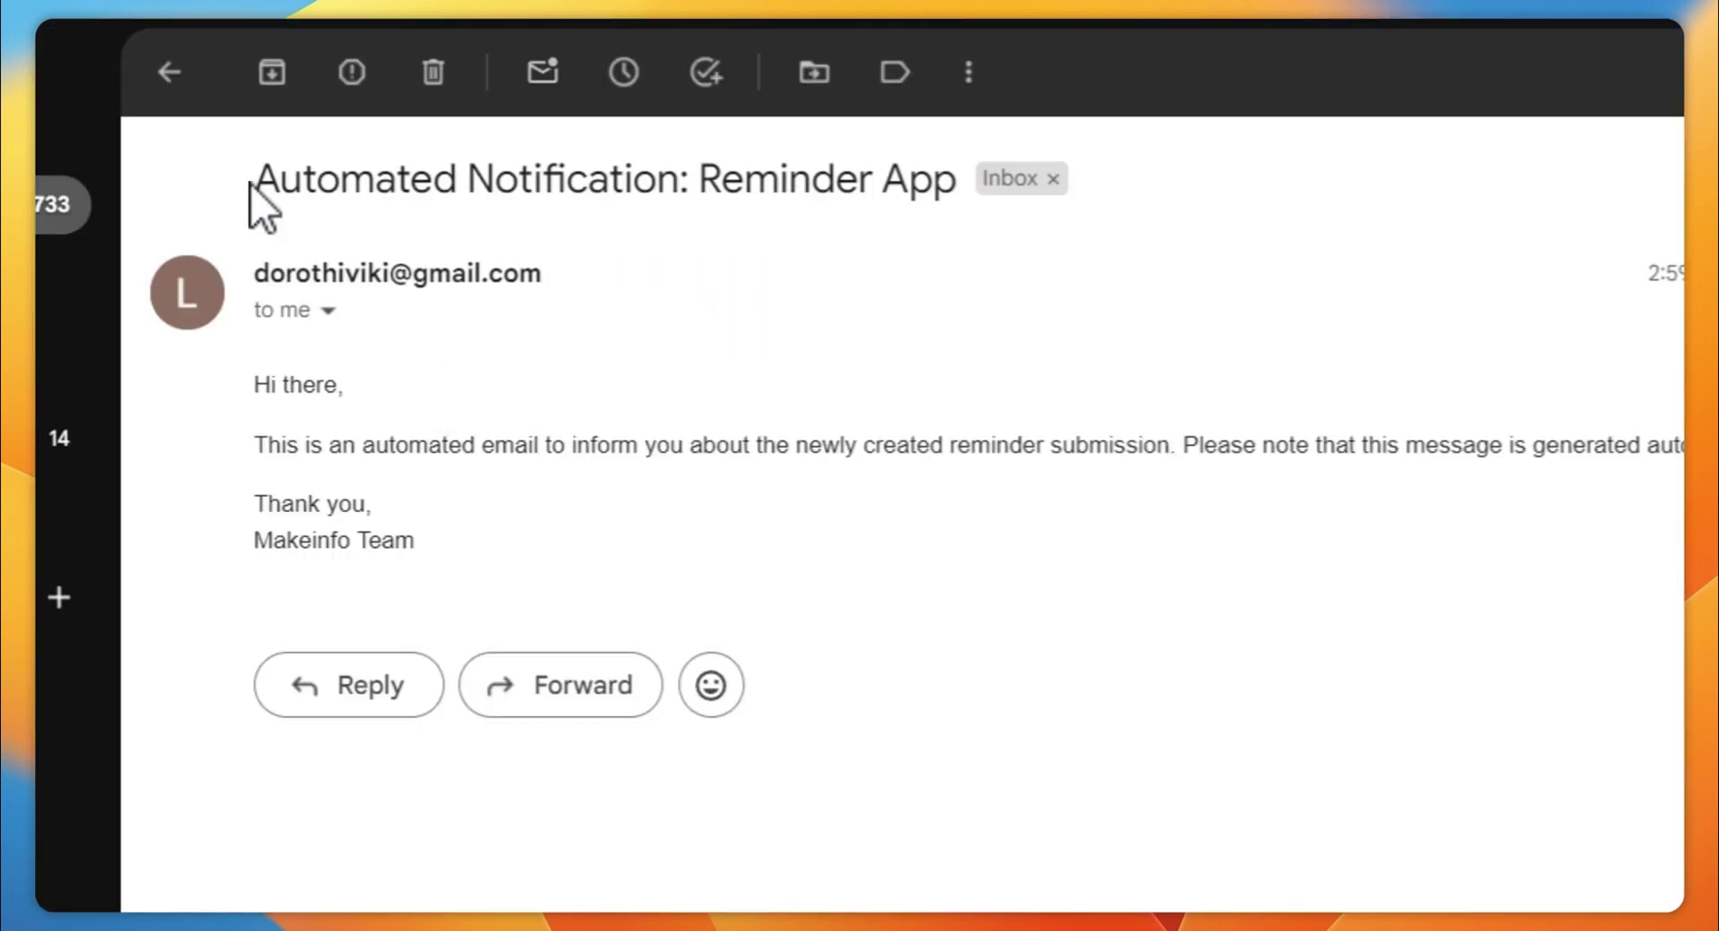
Read the 'Automated Notification: Reminder App' email, highlighting its subject line
left_click_drag(242, 184, 952, 168)
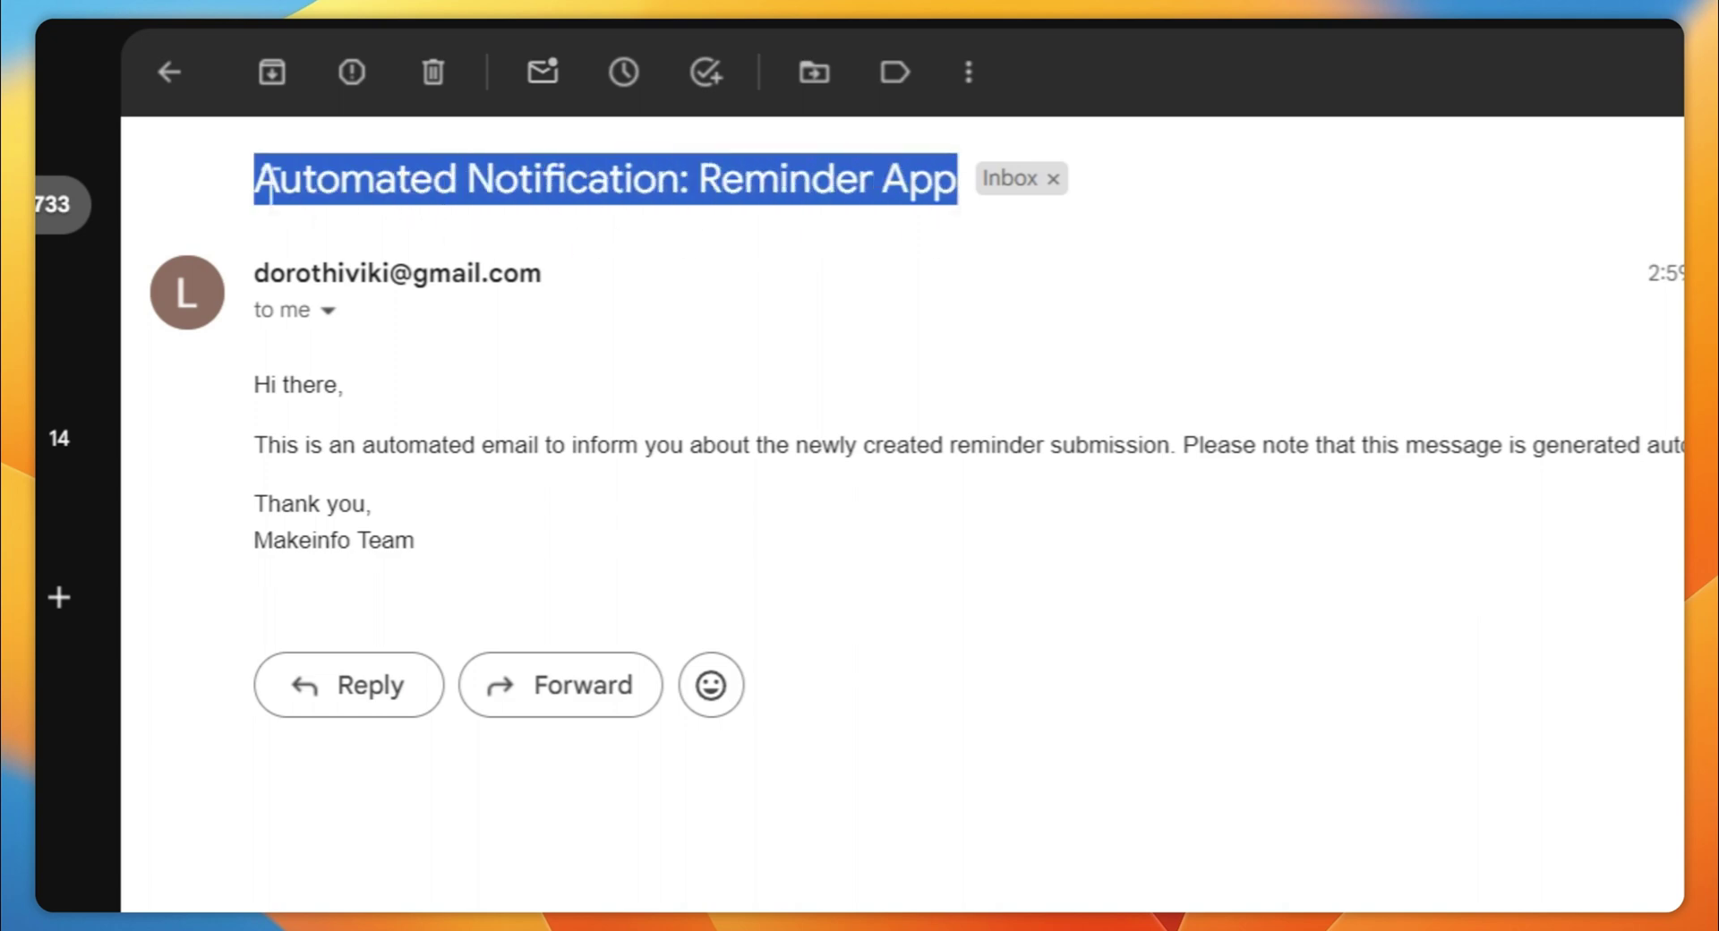
left_click_drag(270, 179, 512, 188)
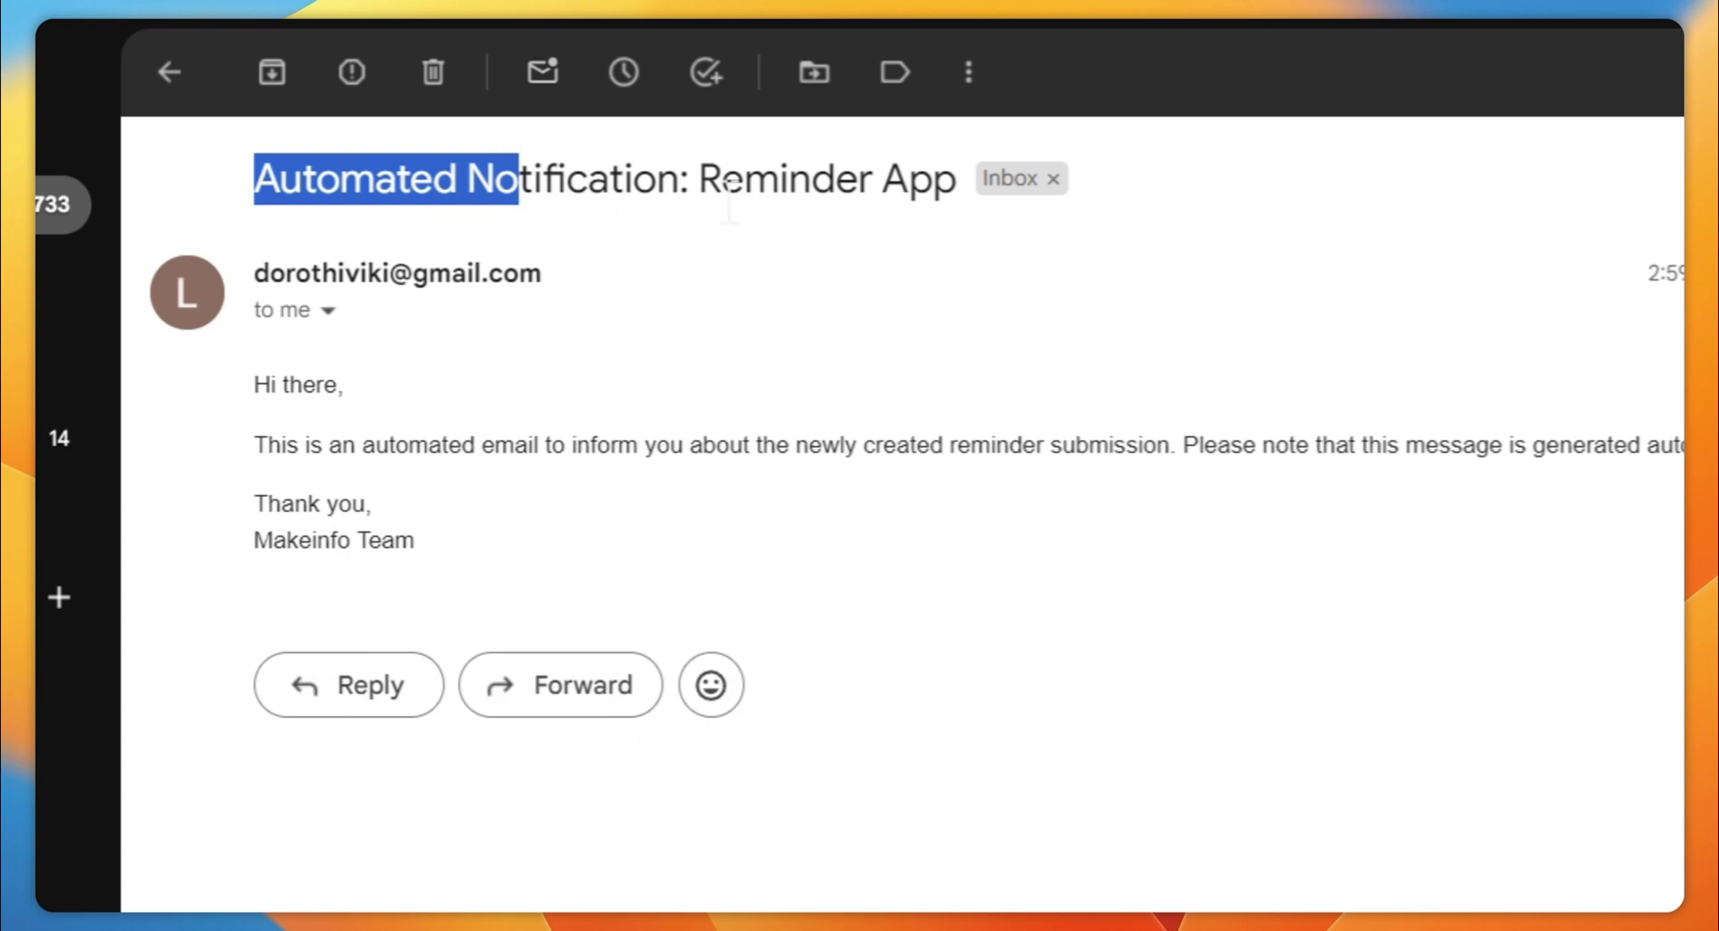
left_click(1224, 445)
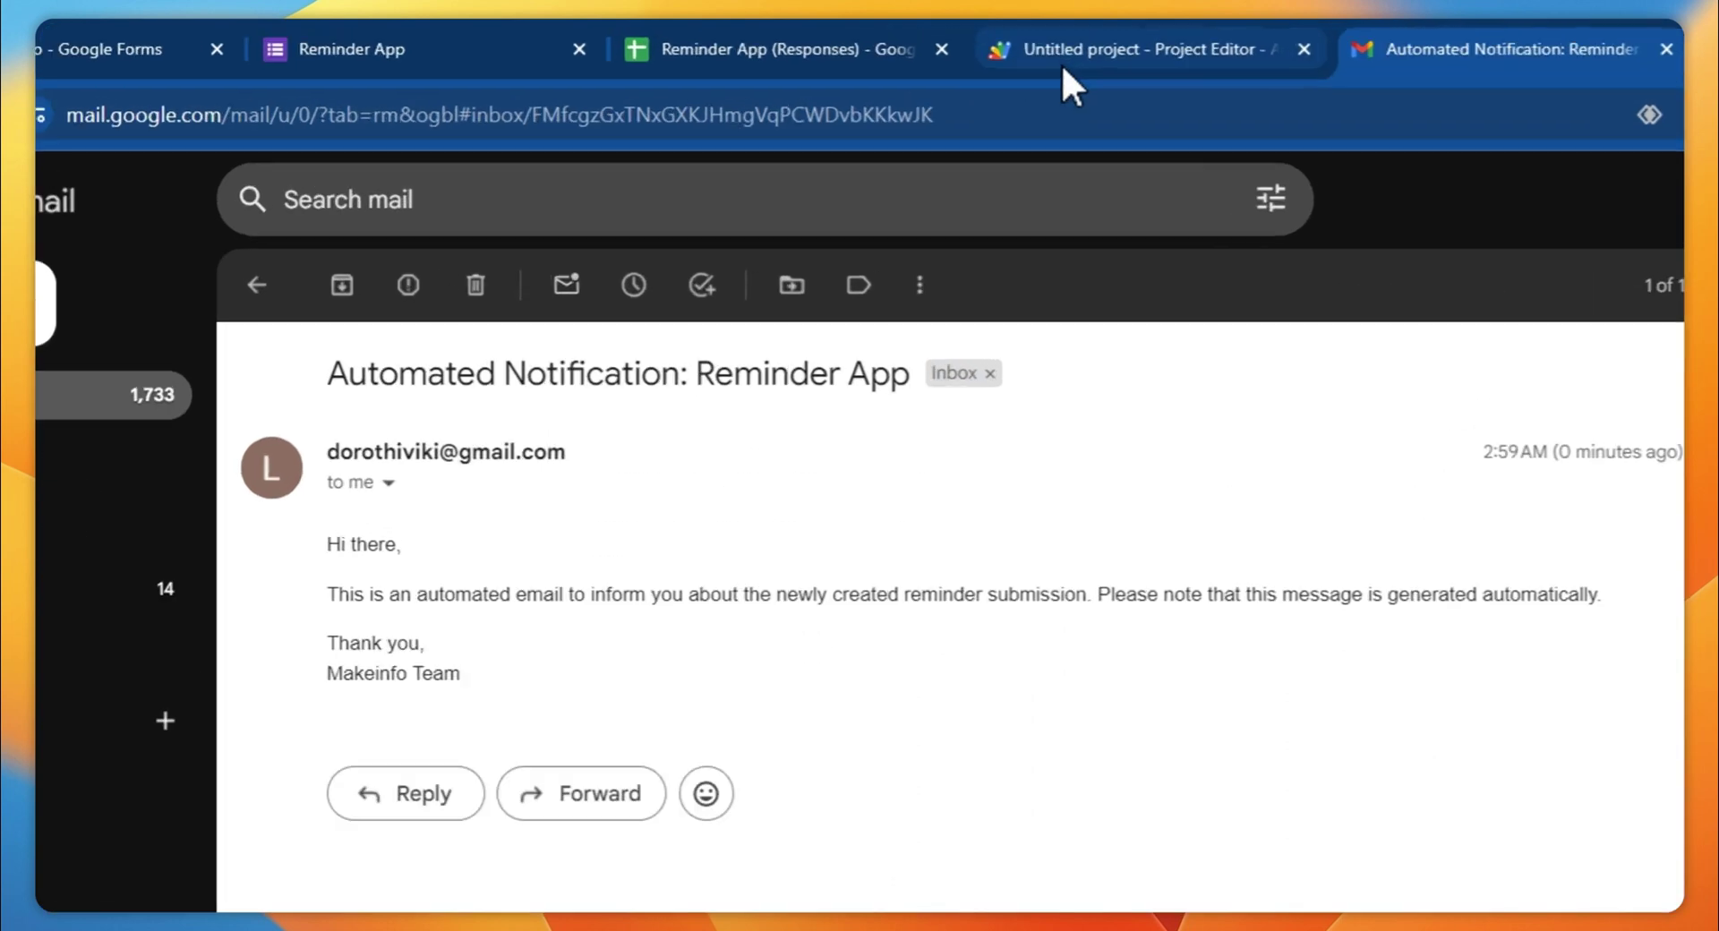
Open Reminder Script's Executions page and expand the expiryReminderCron run's details
left_click(967, 49)
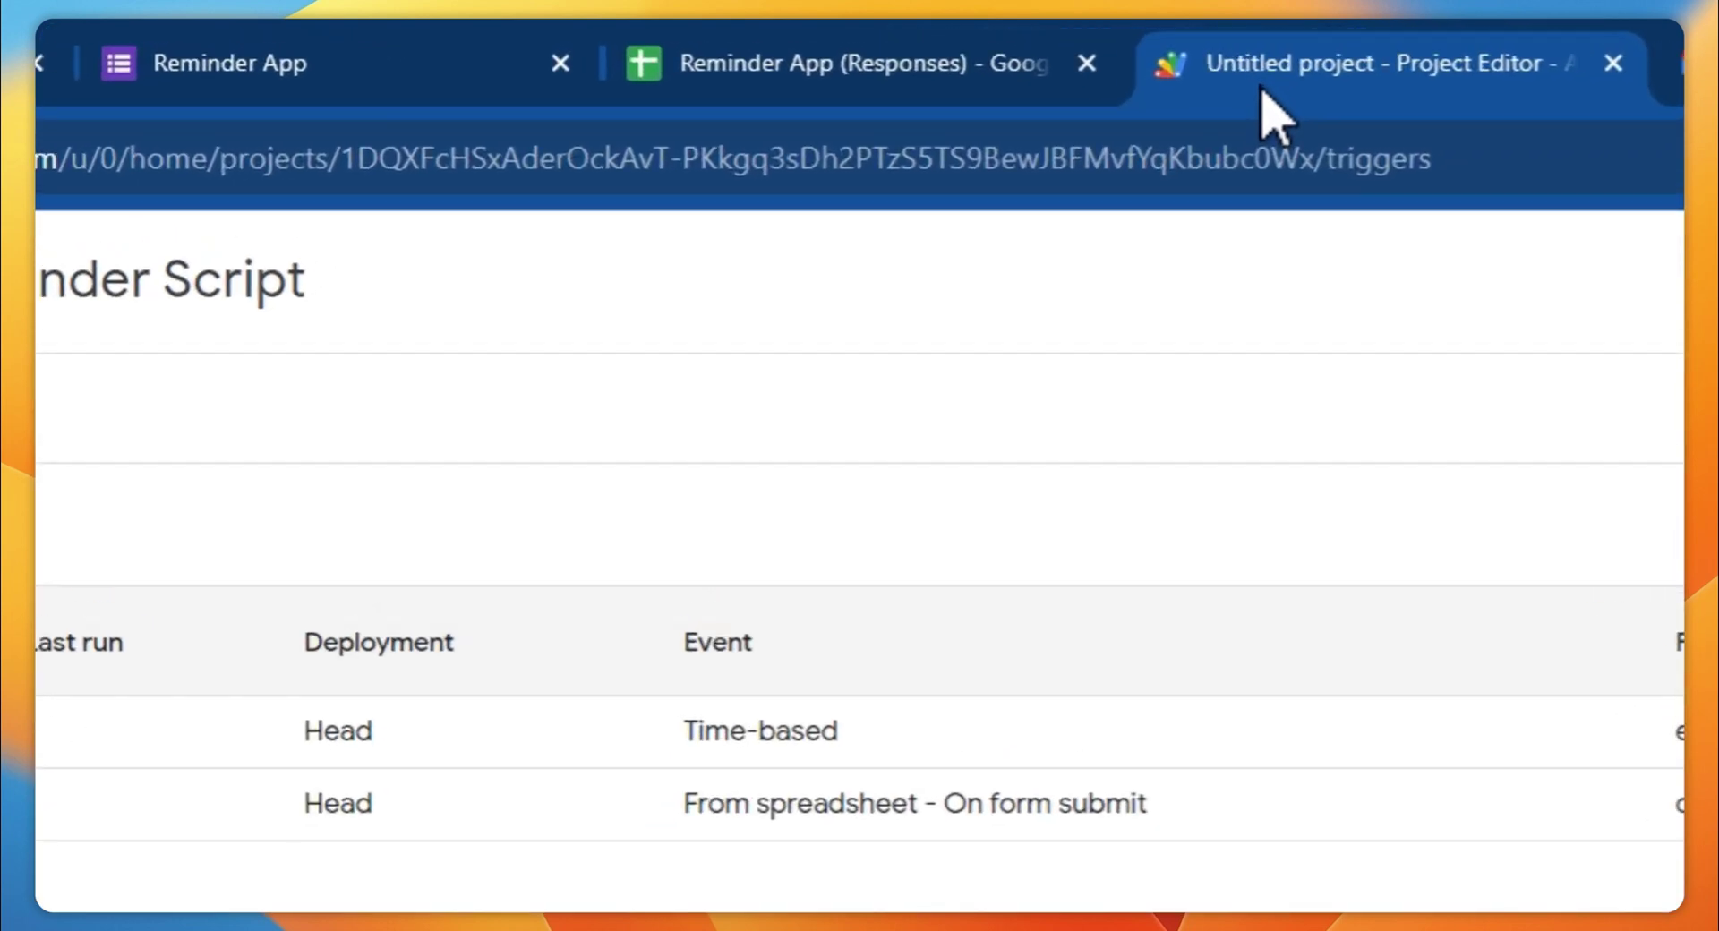
mouse_move(184, 606)
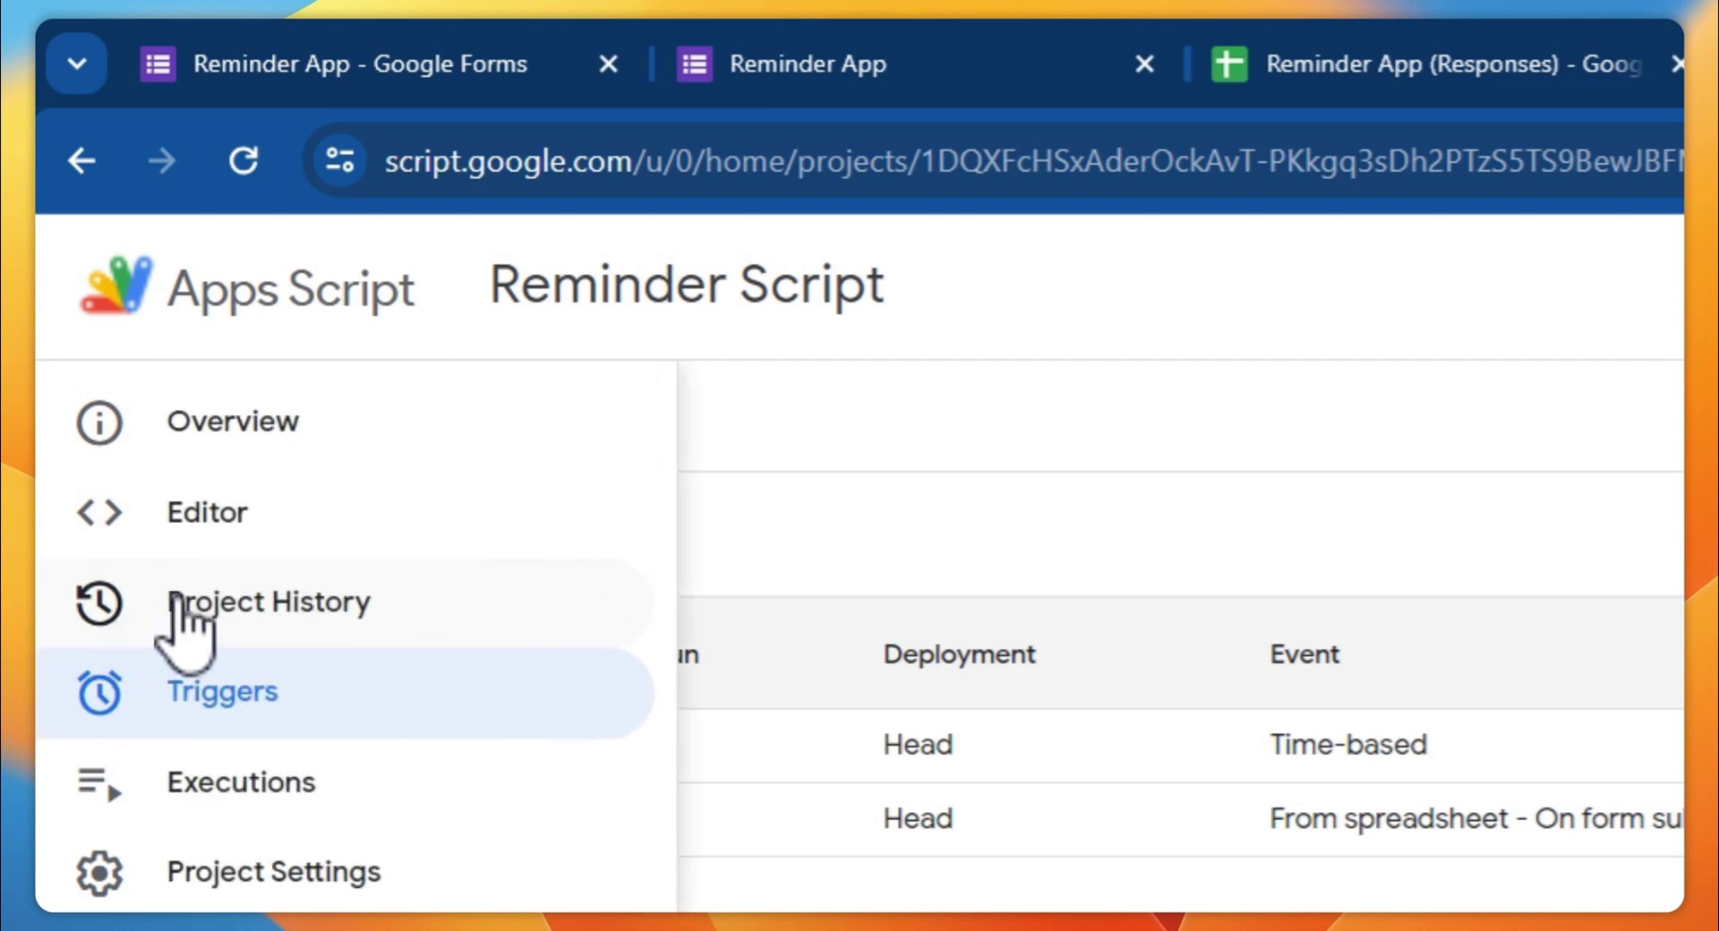
left_click(245, 787)
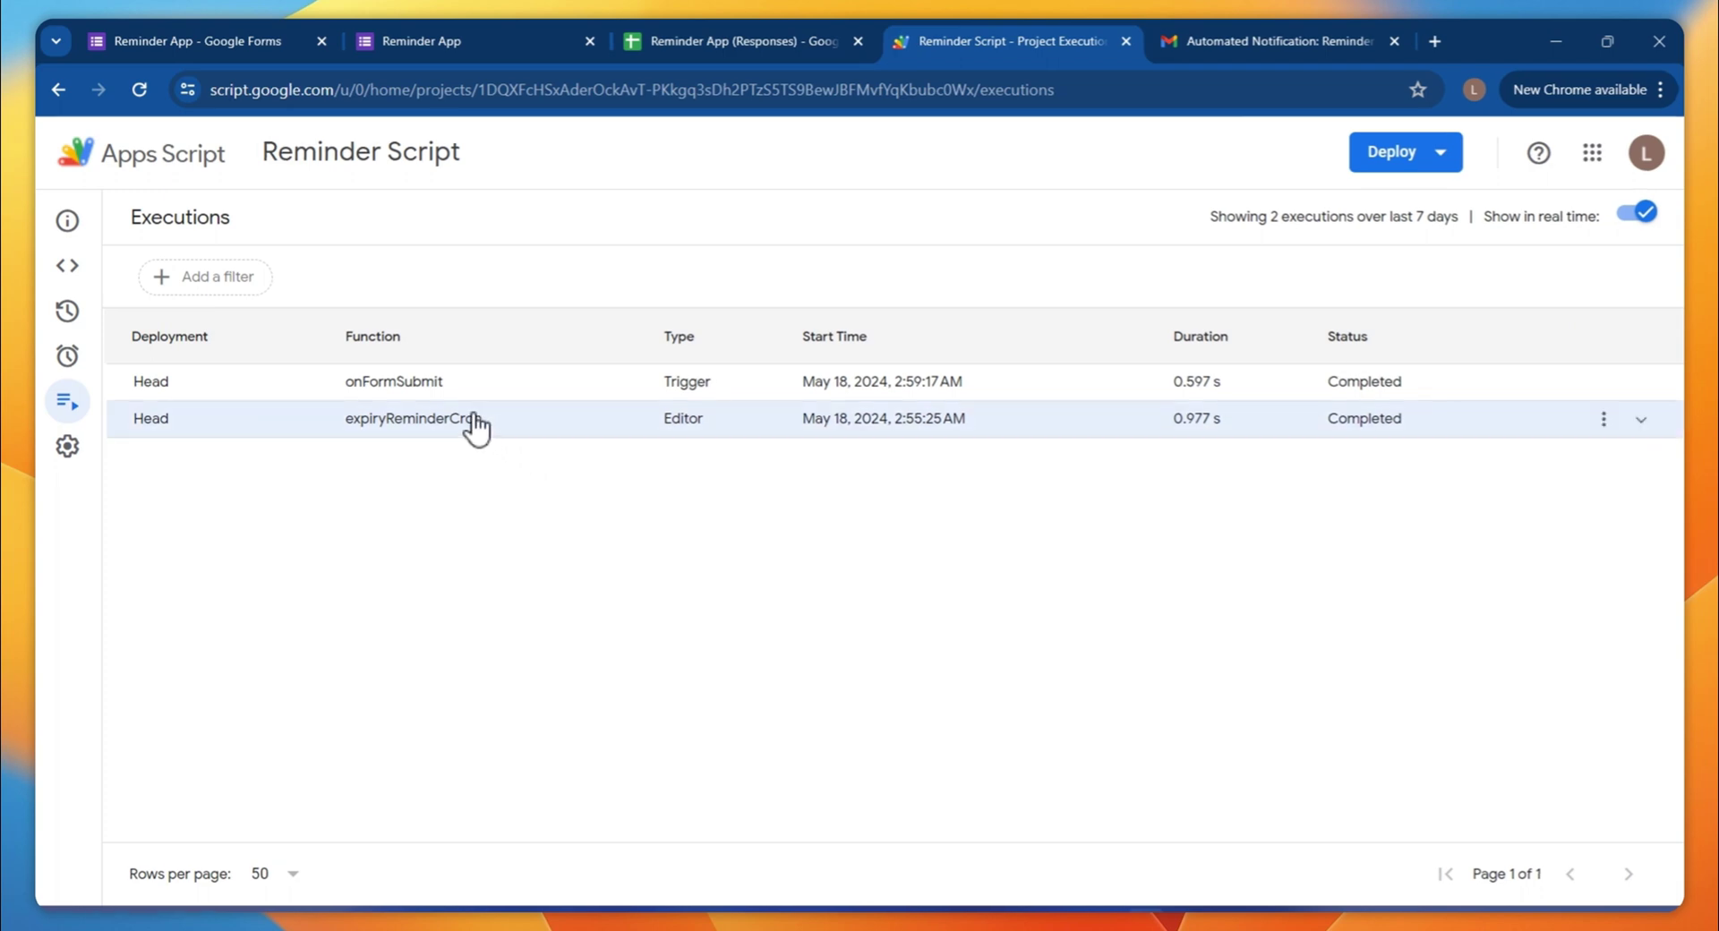
left_click(465, 418)
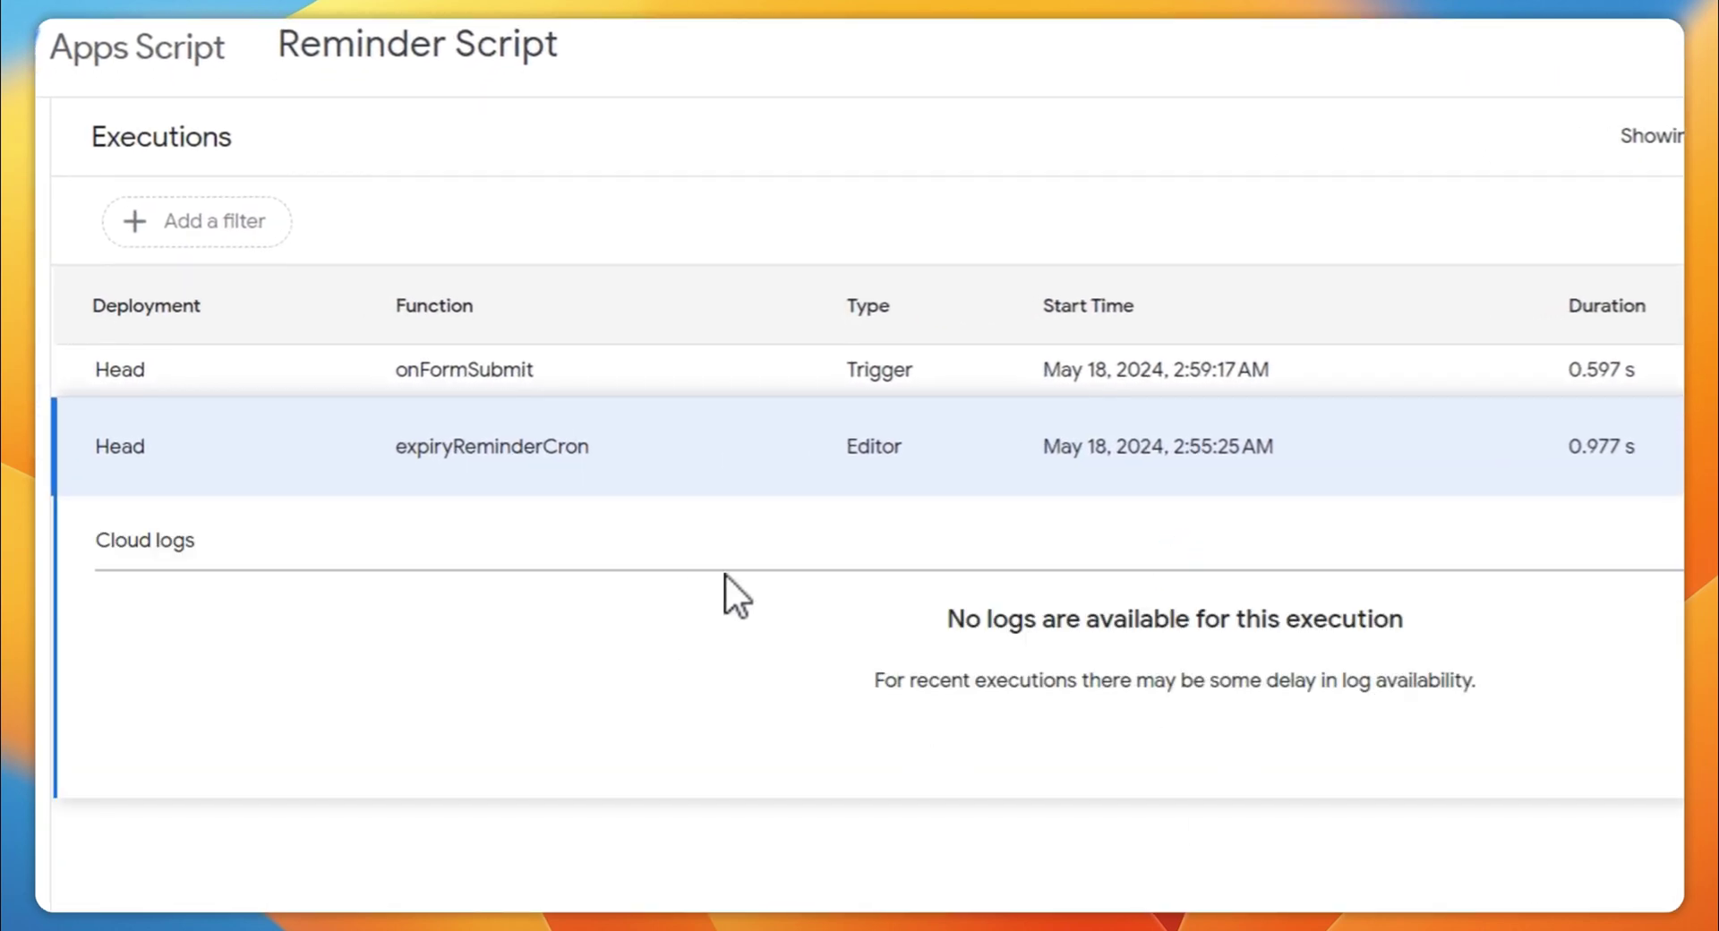
mouse_move(38, 438)
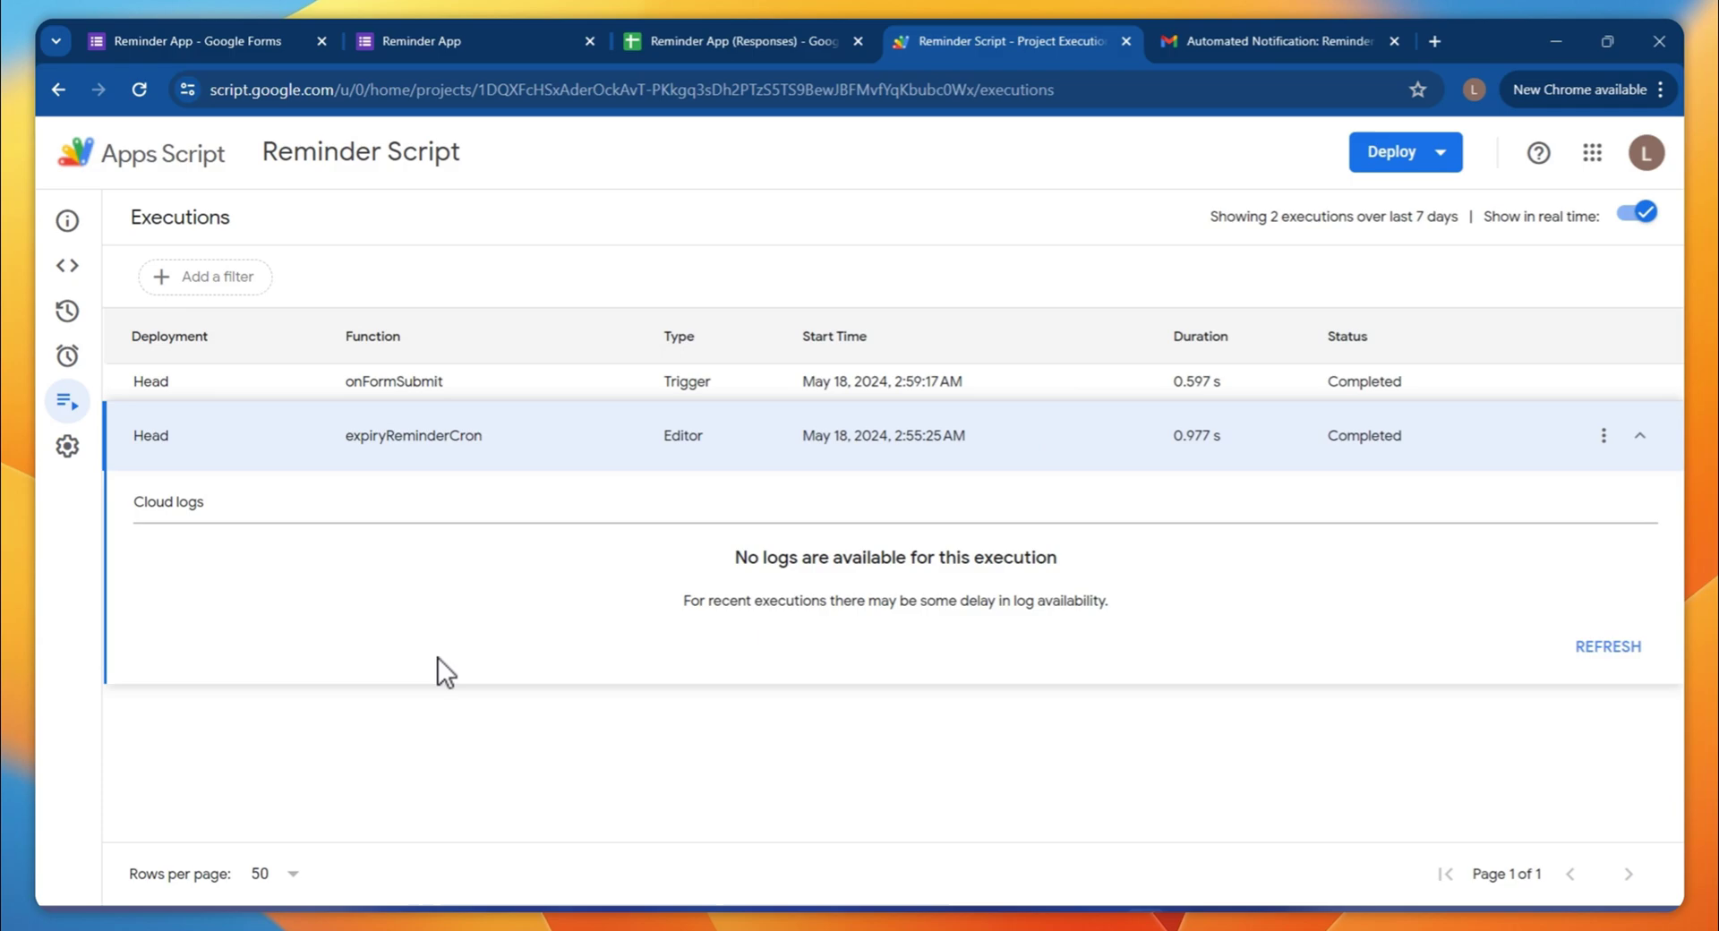